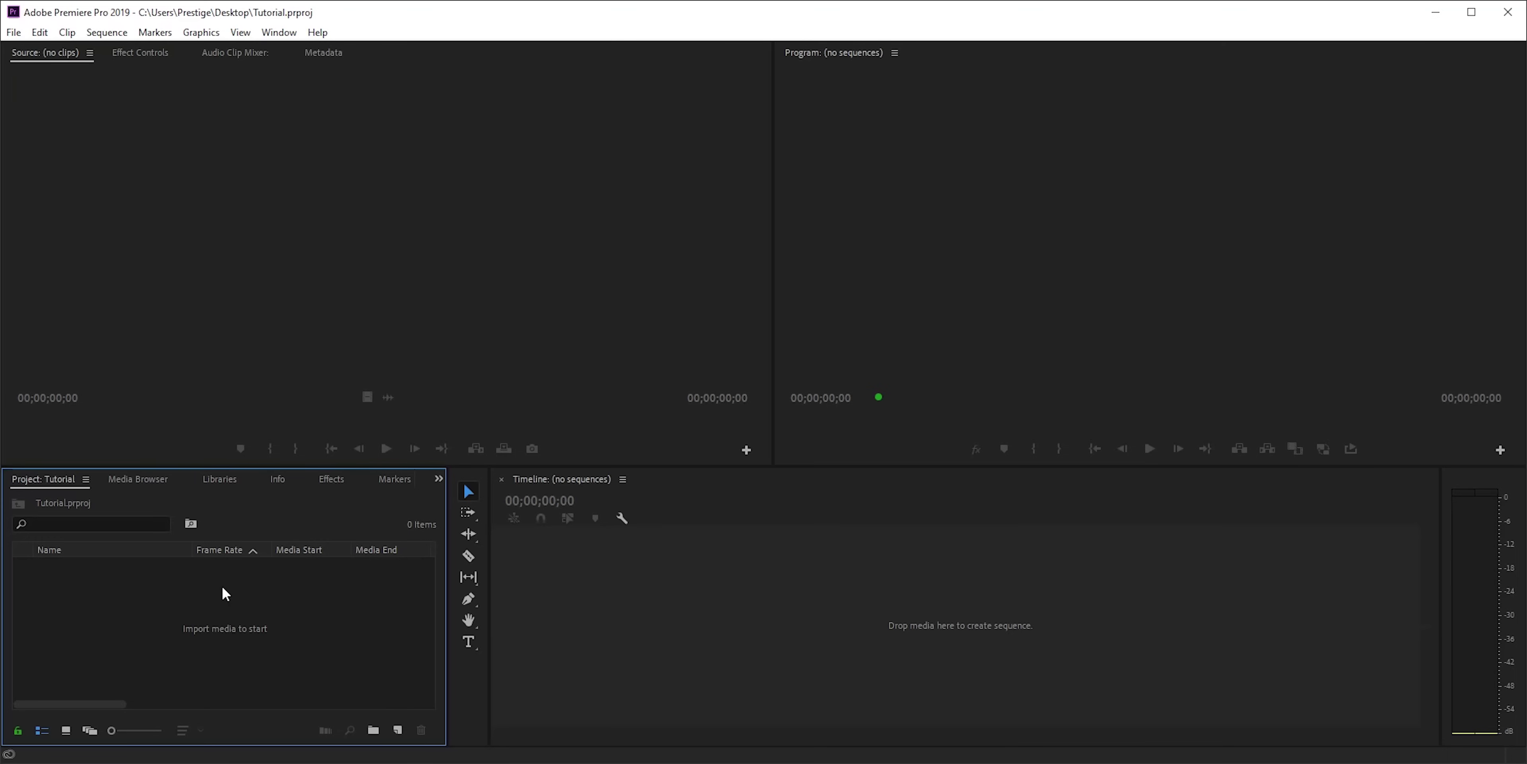
click(17, 34)
mouse_move(142, 55)
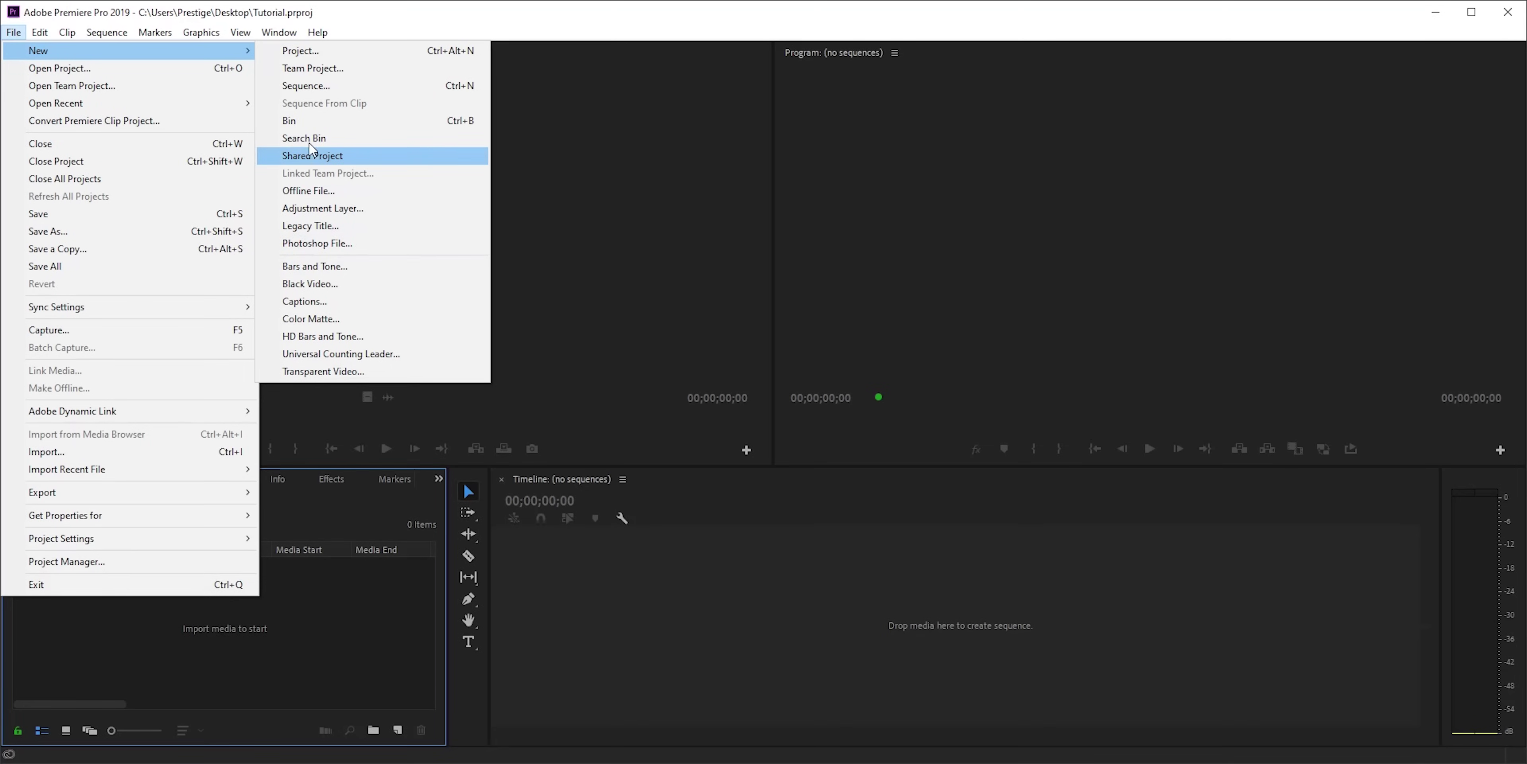
click(307, 55)
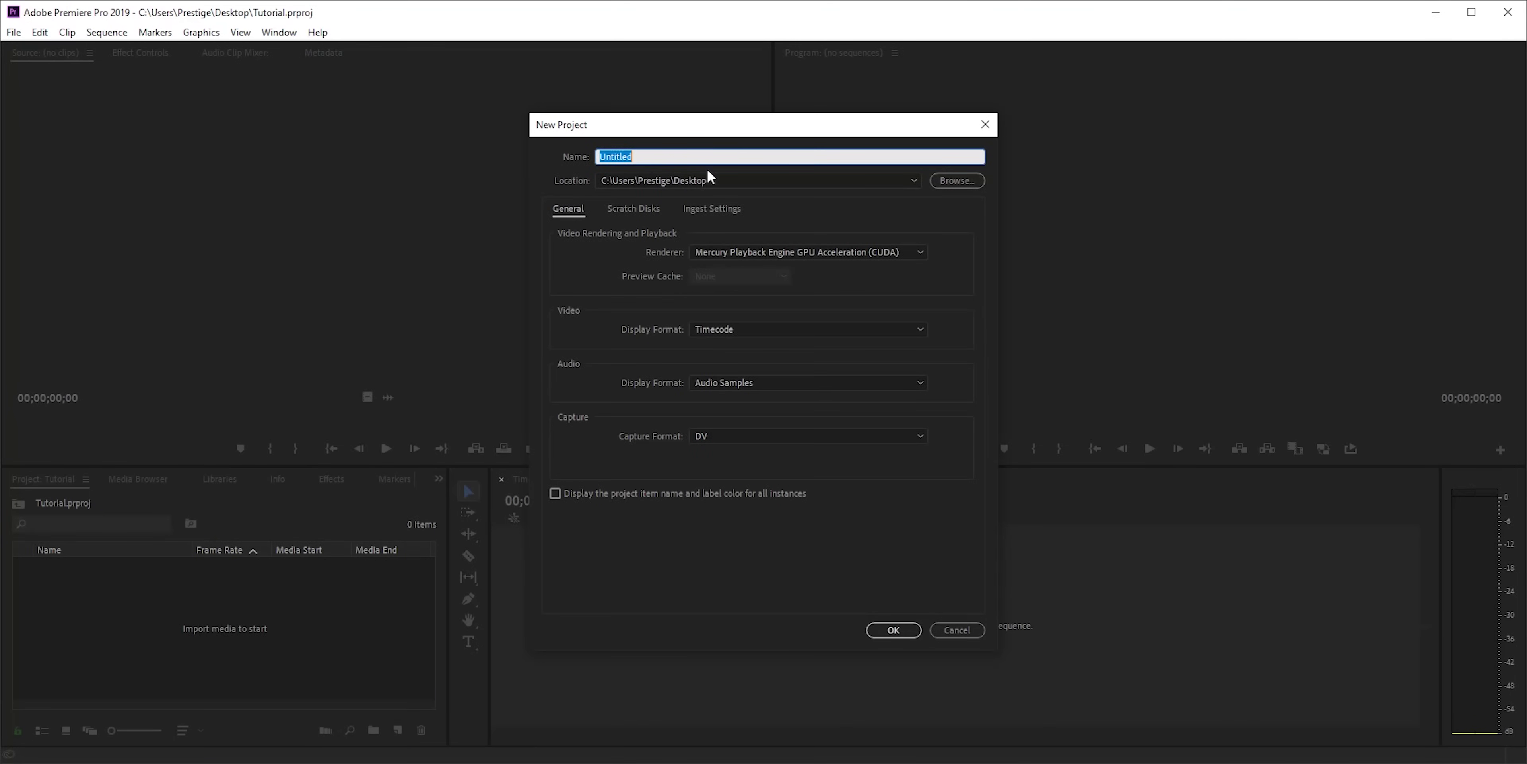
text(Tutorial)
click(952, 181)
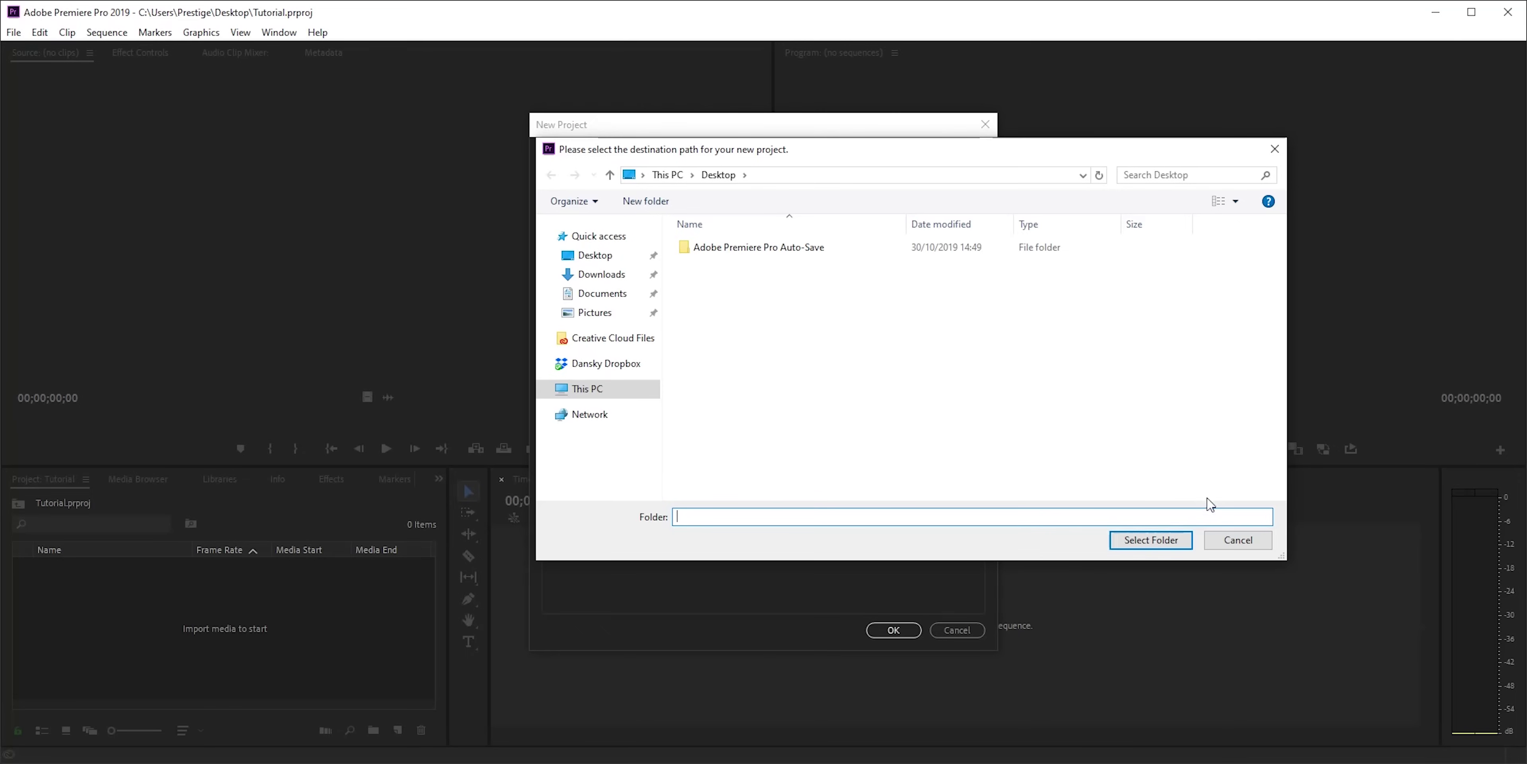
click(1241, 543)
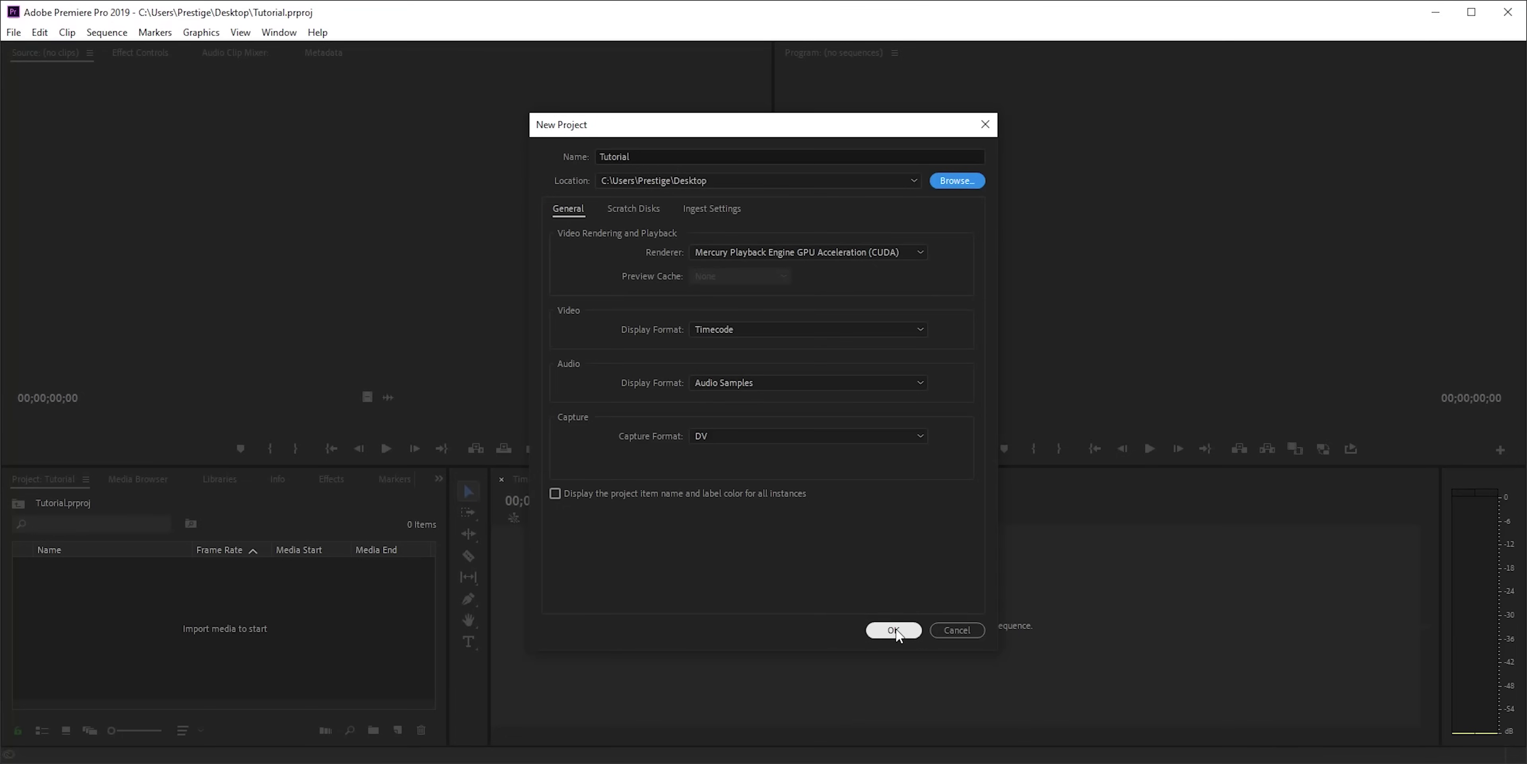
click(955, 629)
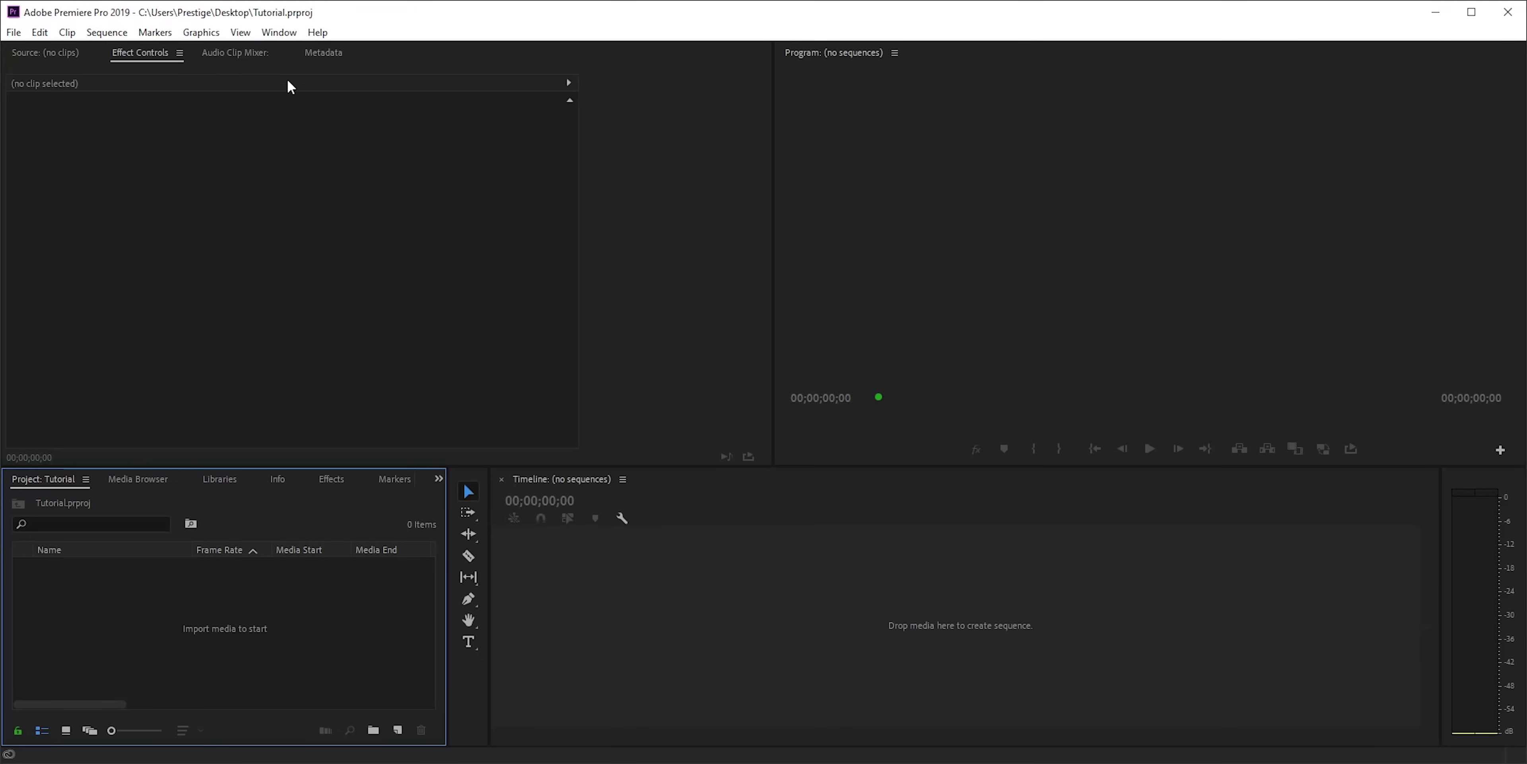
Review the available workspaces and look over the Project, Effect Controls, Source Monitor, Program Monitor and Timeline areas of the Editing workspace
click(289, 37)
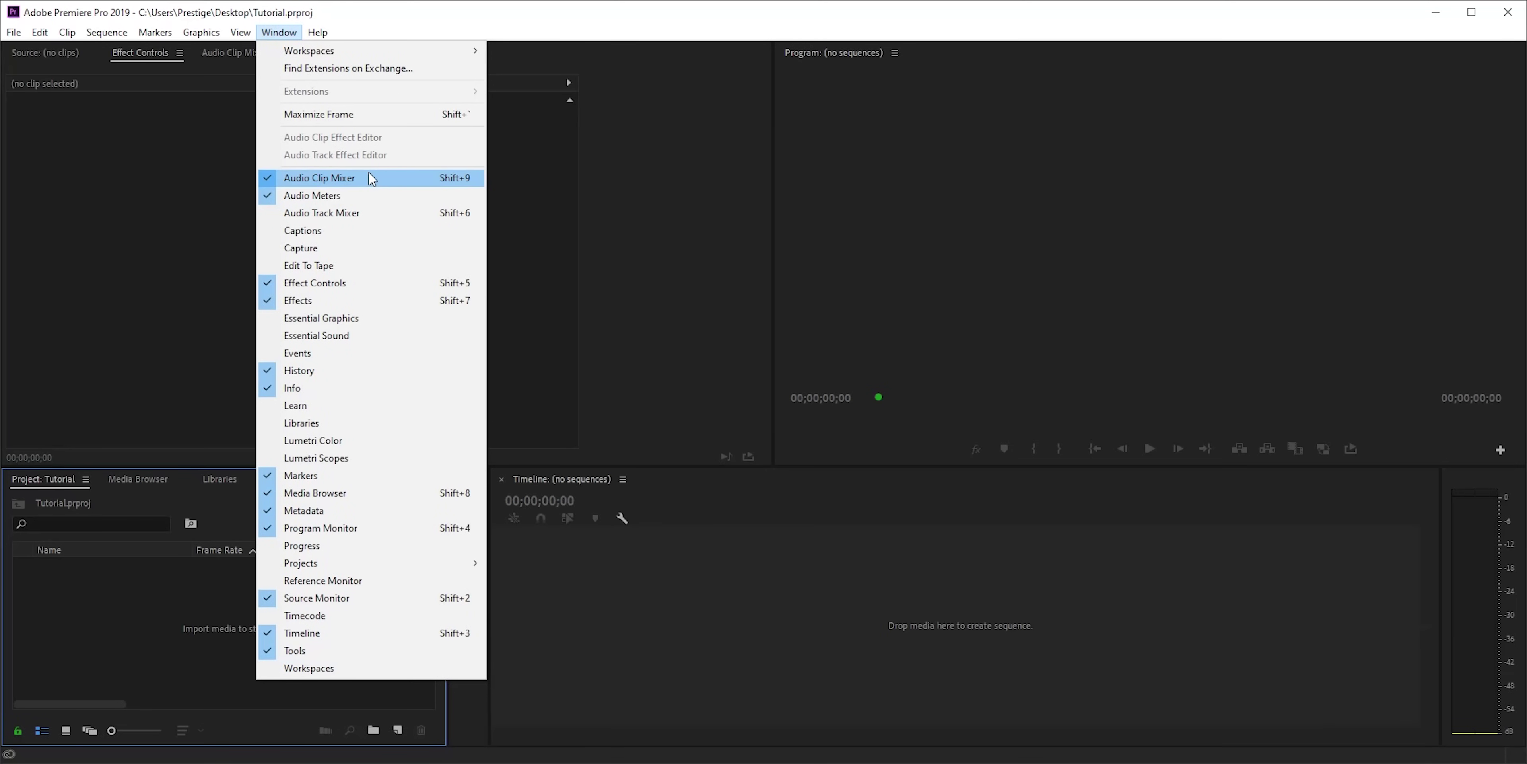
mouse_move(463, 50)
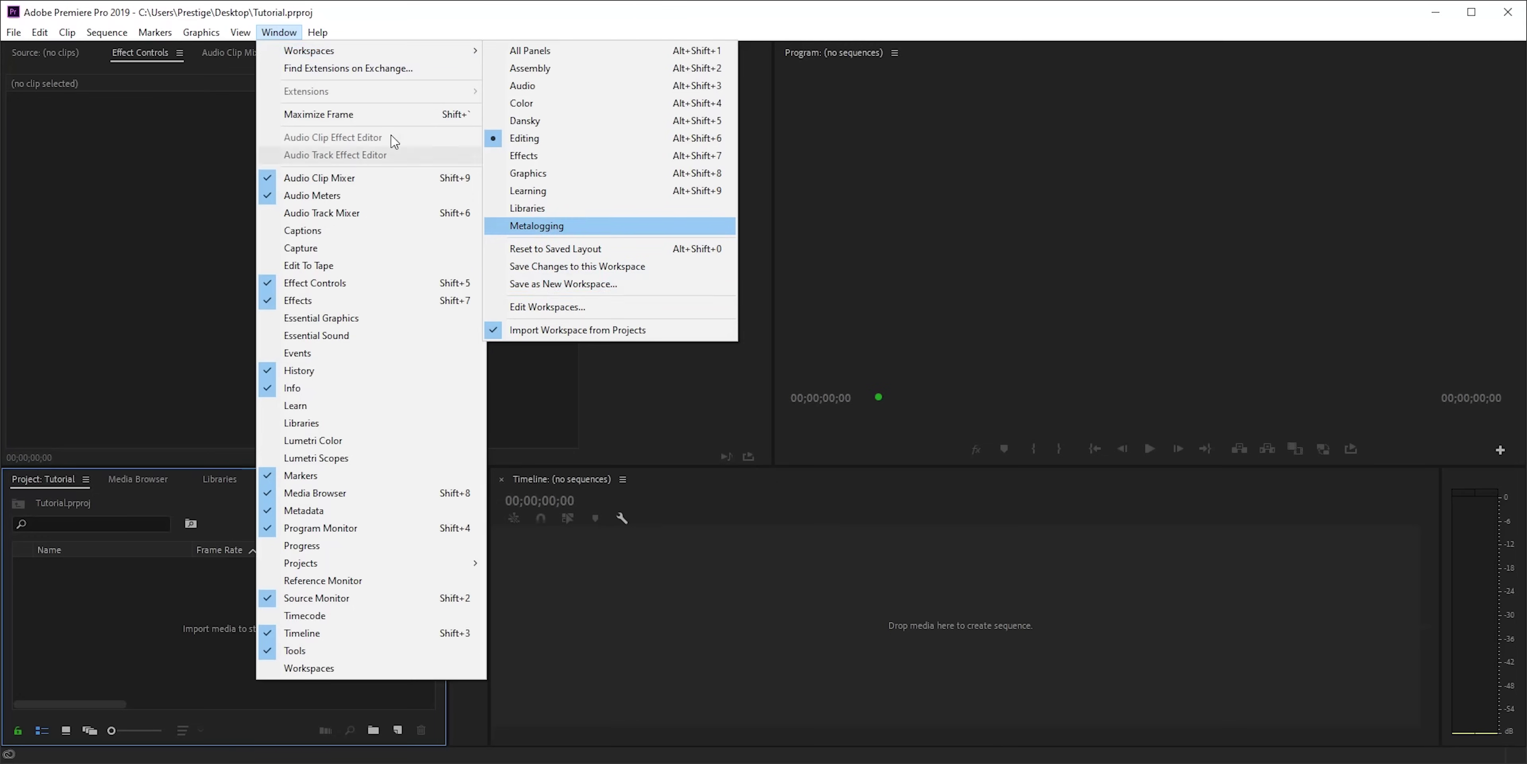
click(304, 33)
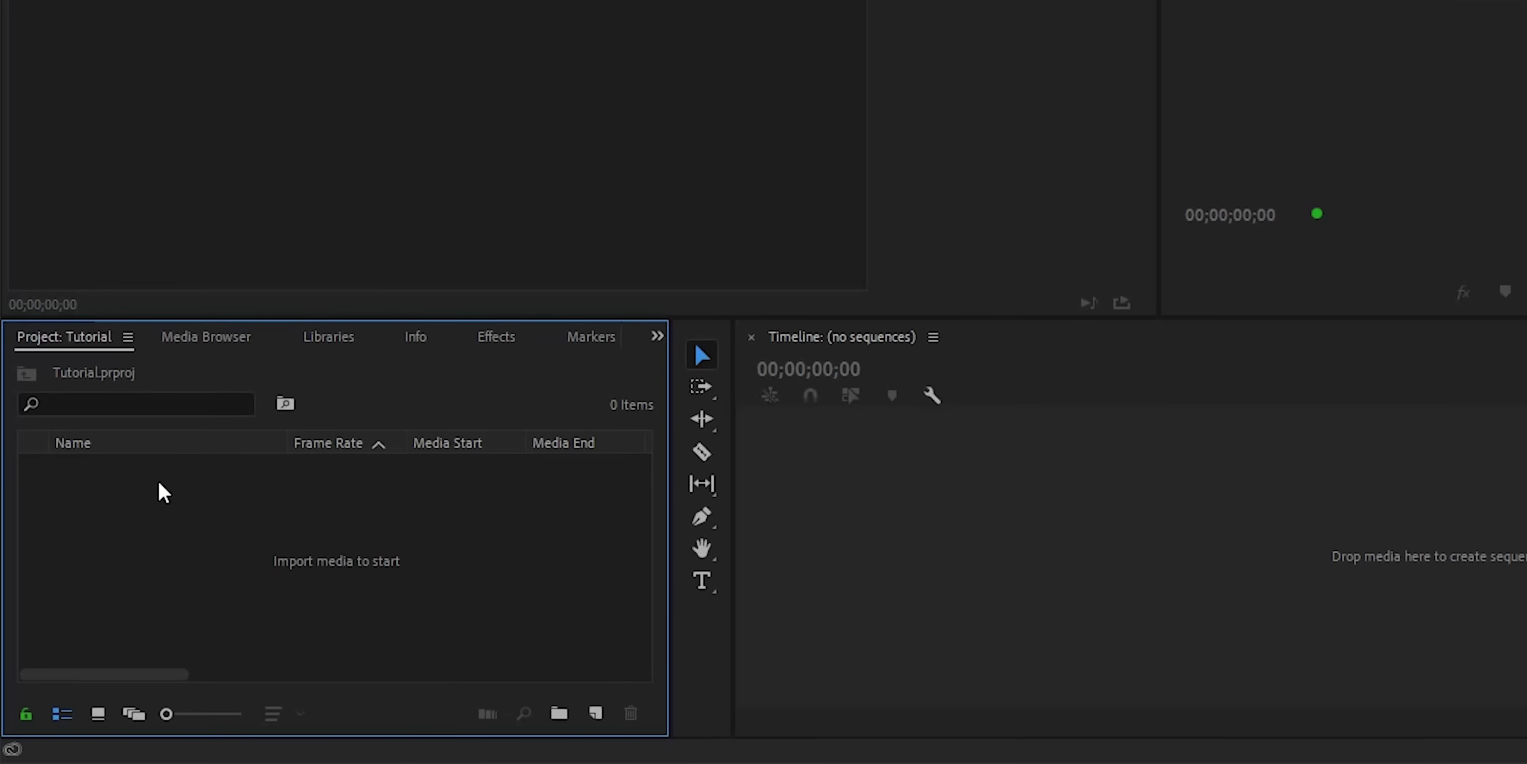
click(635, 107)
click(1503, 106)
click(895, 533)
click(242, 494)
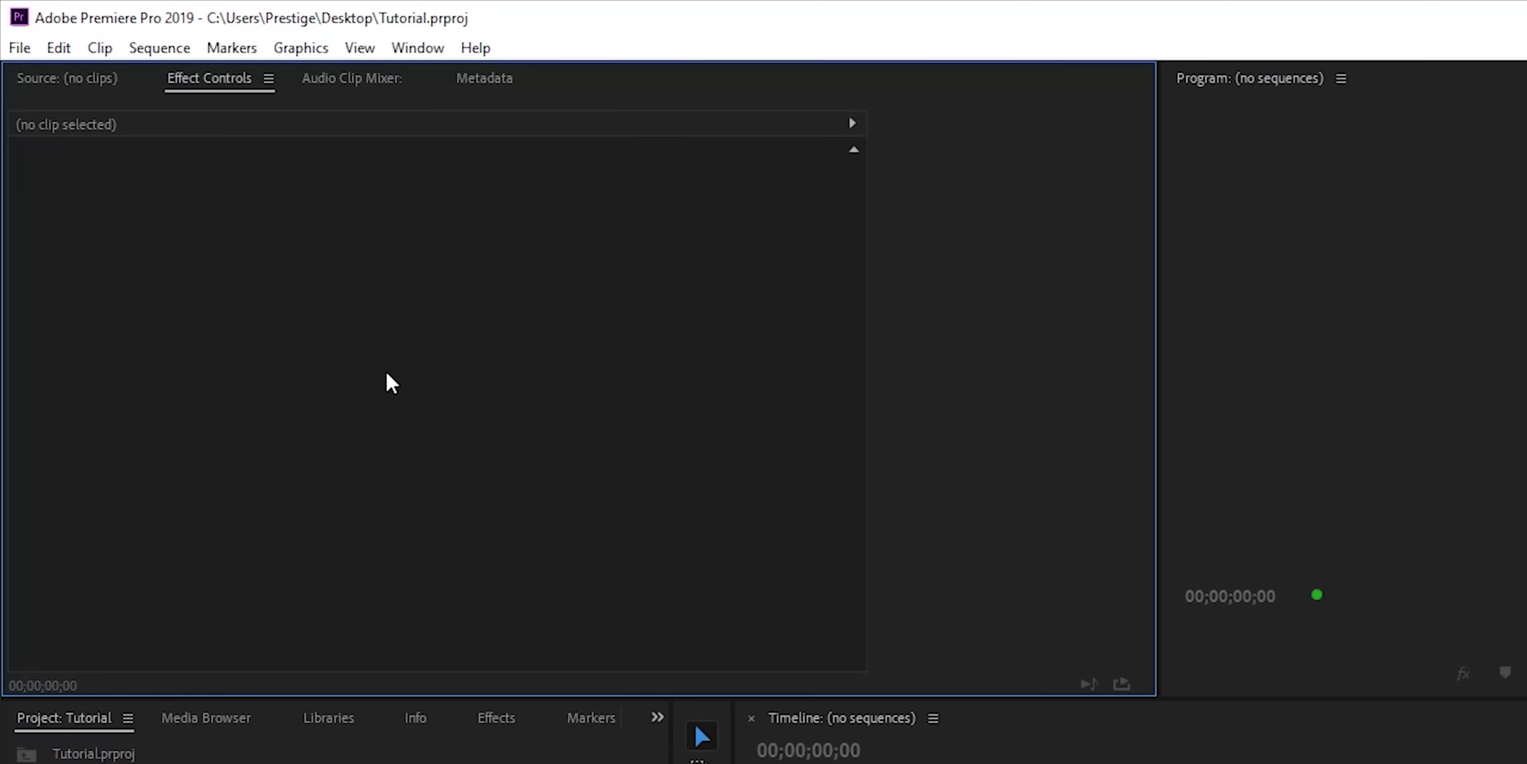
click(74, 81)
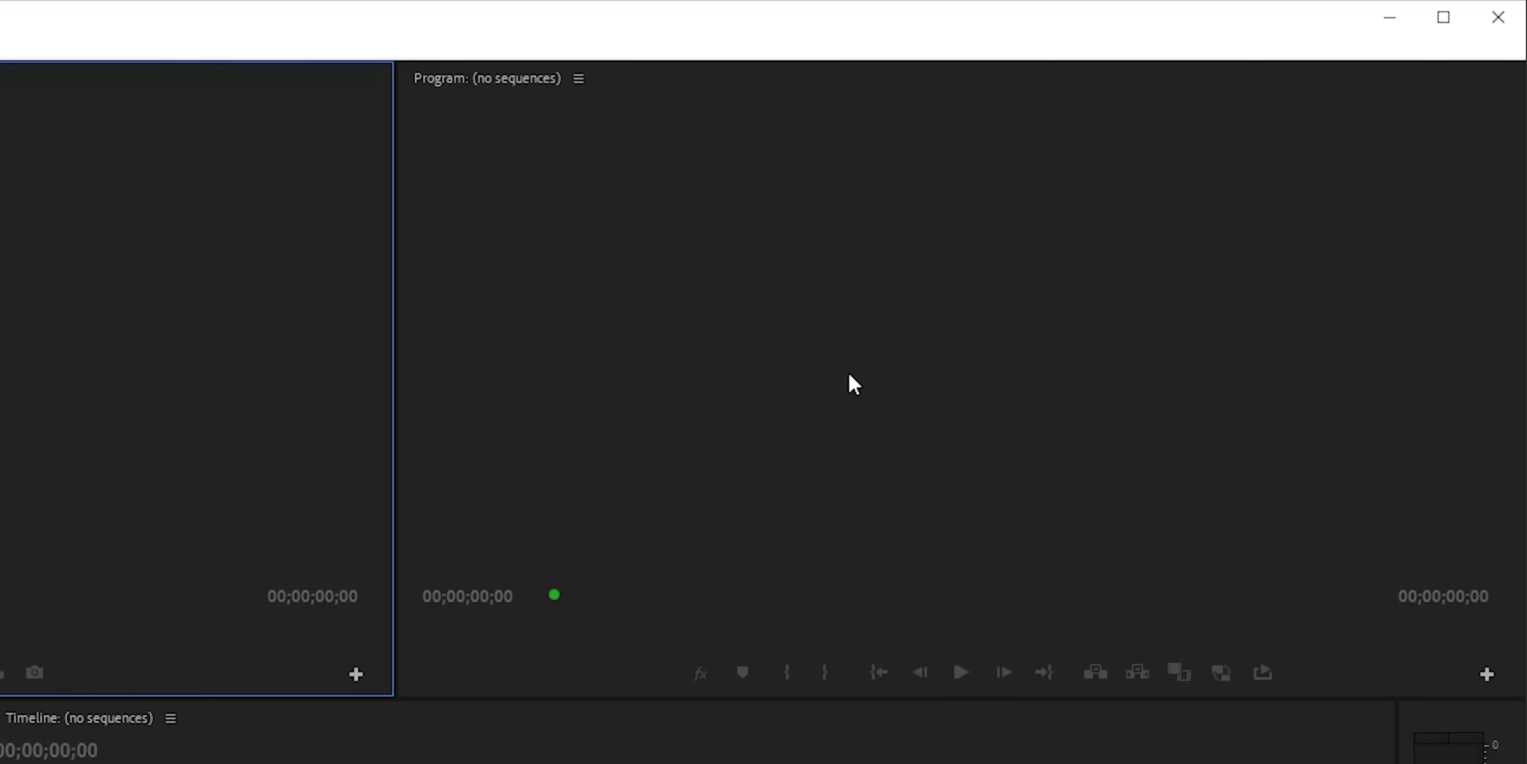
click(963, 389)
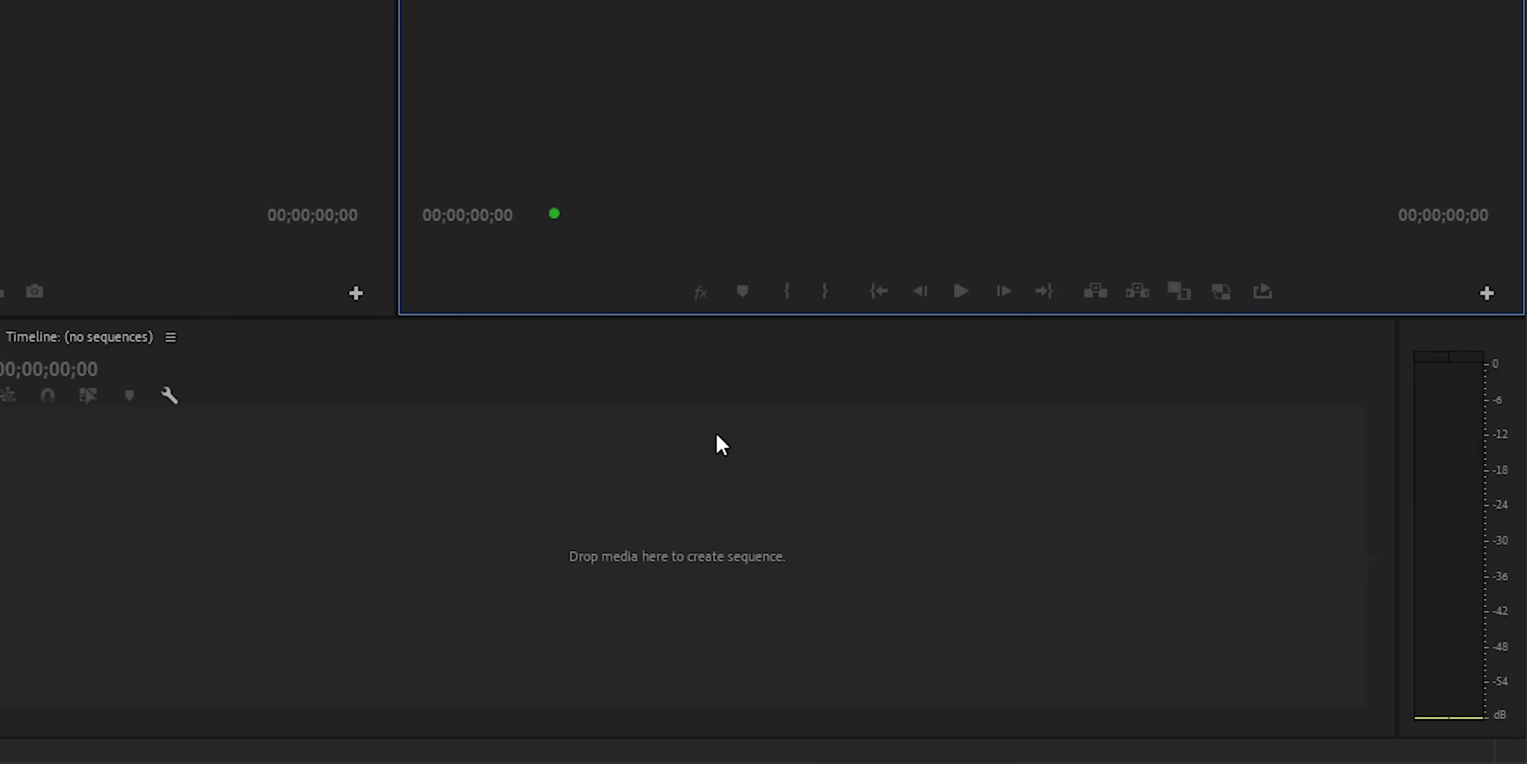
click(675, 483)
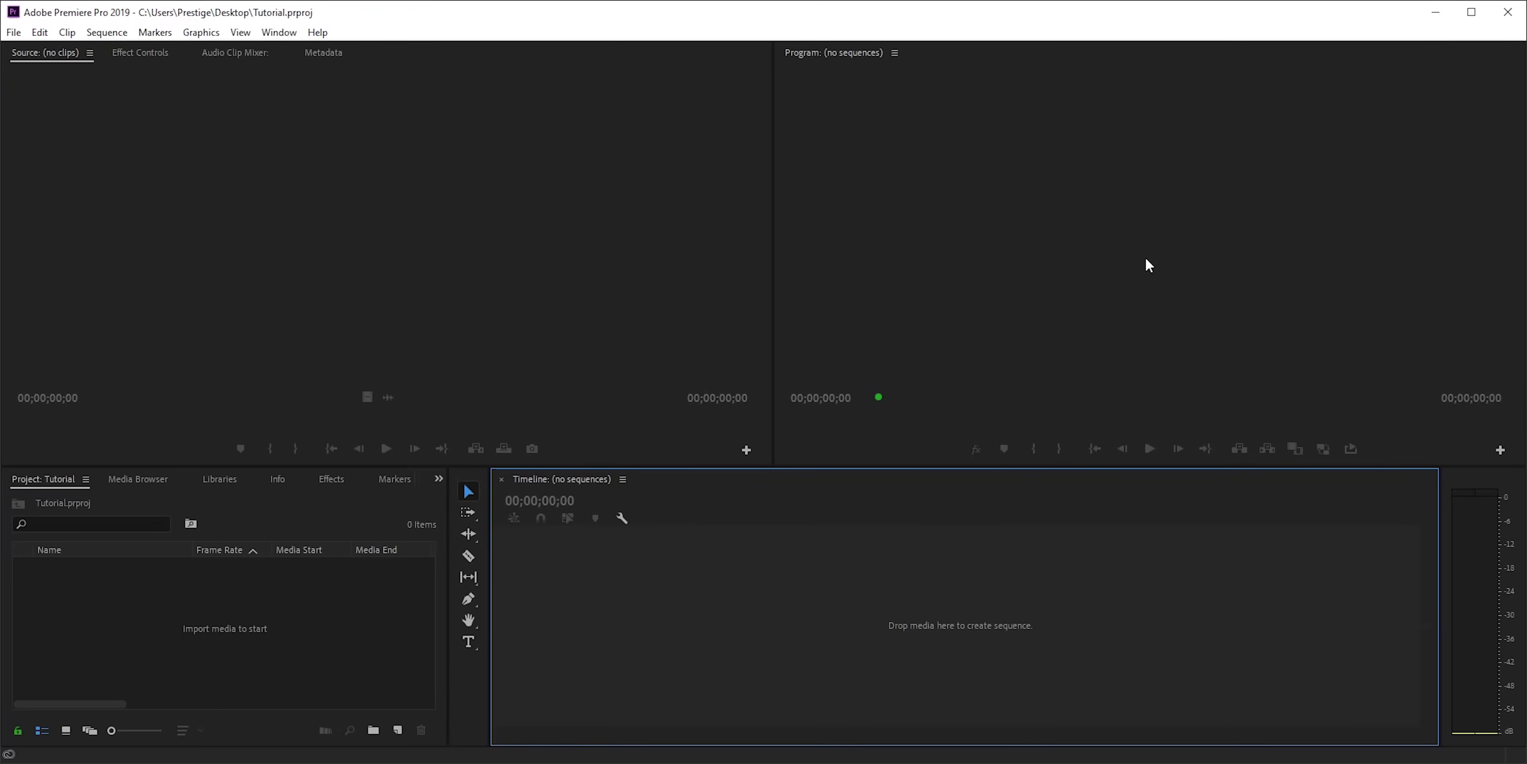
click(1146, 259)
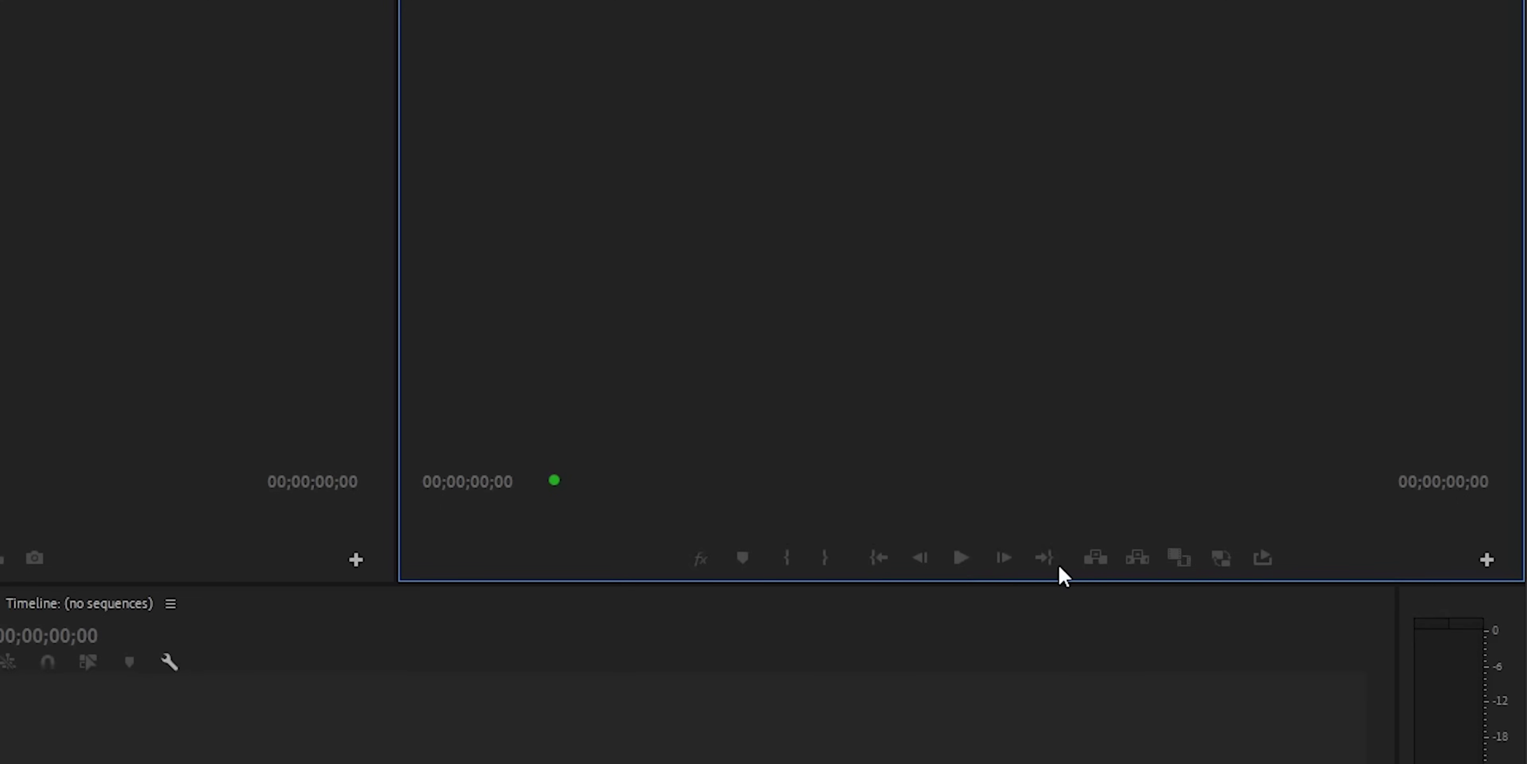
click(1488, 559)
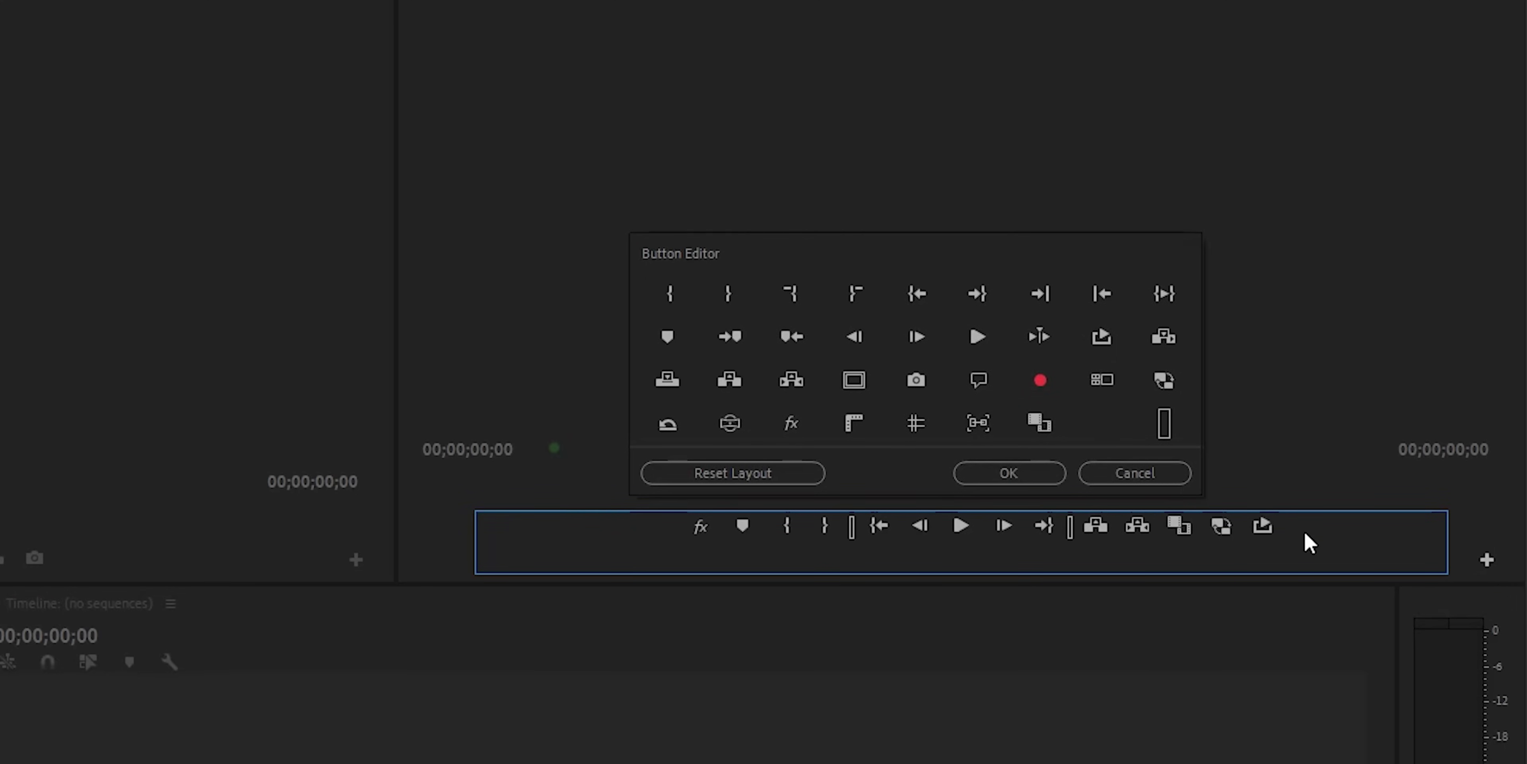
mouse_move(1045, 381)
mouse_down()
mouse_move(1286, 522)
mouse_move(923, 522)
mouse_move(1353, 518)
mouse_move(1056, 399)
mouse_move(1034, 367)
mouse_move(1039, 380)
mouse_up()
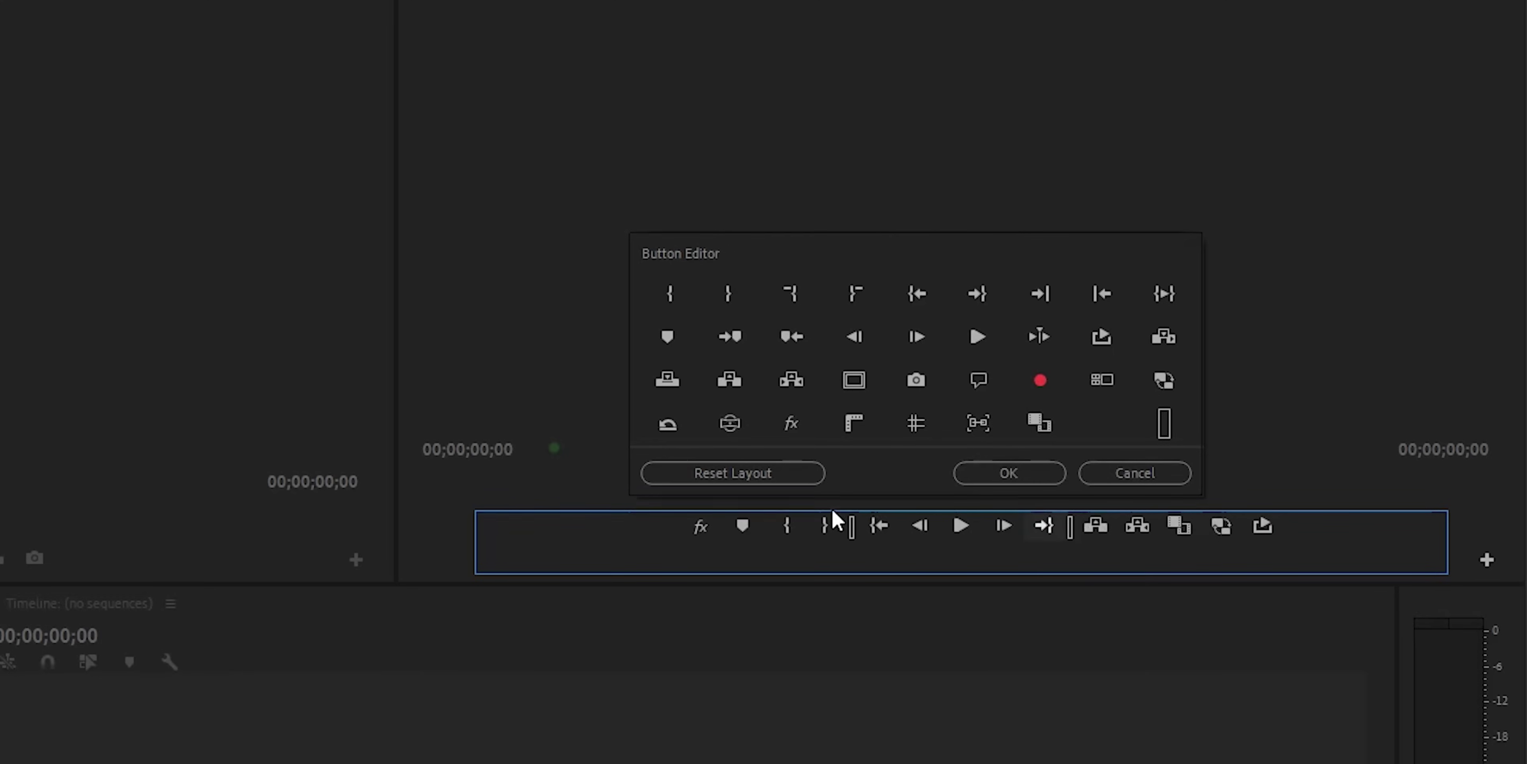
click(1132, 470)
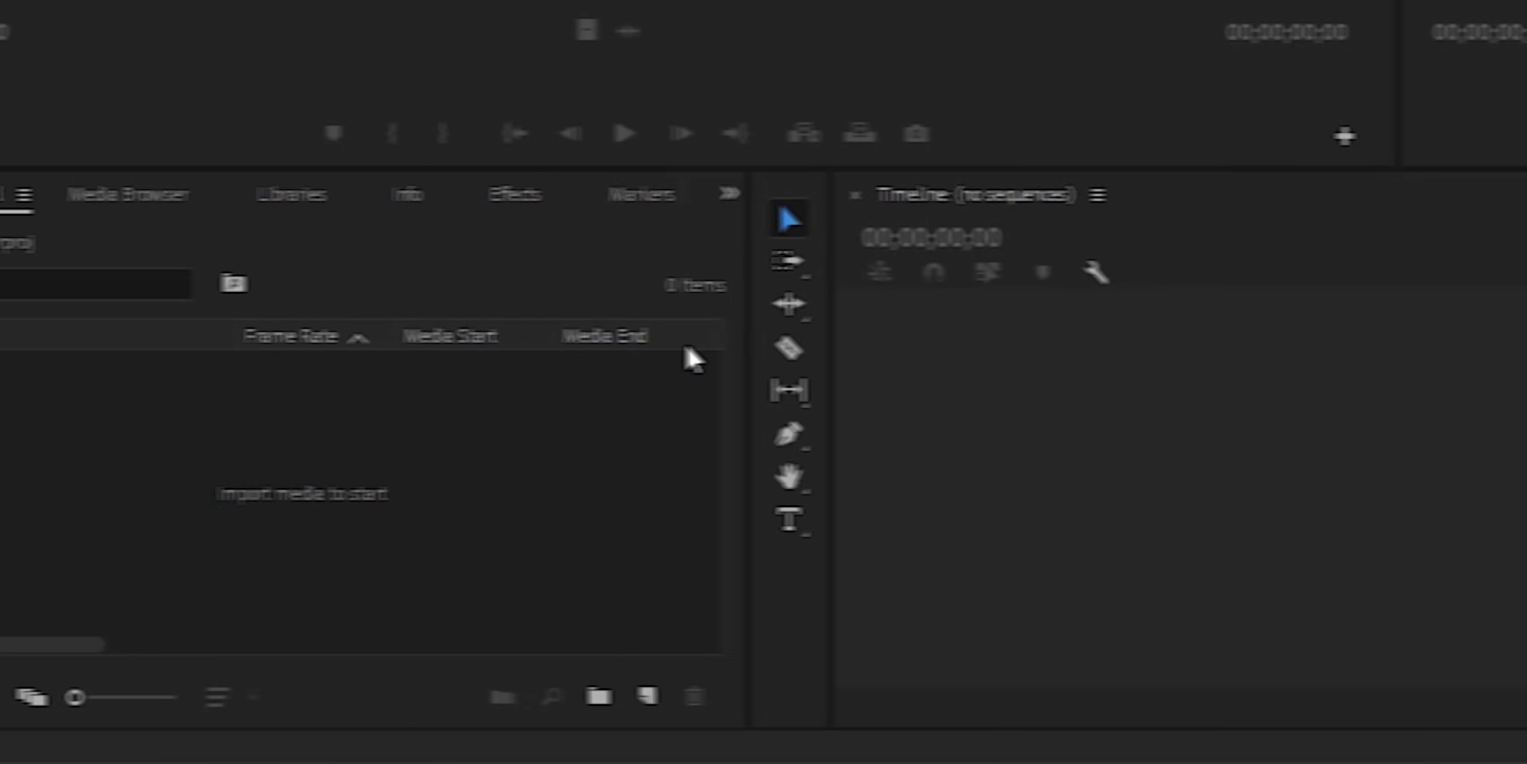
Close the Info, Libraries and Media Browser panels grouped with the Project panel
click(127, 199)
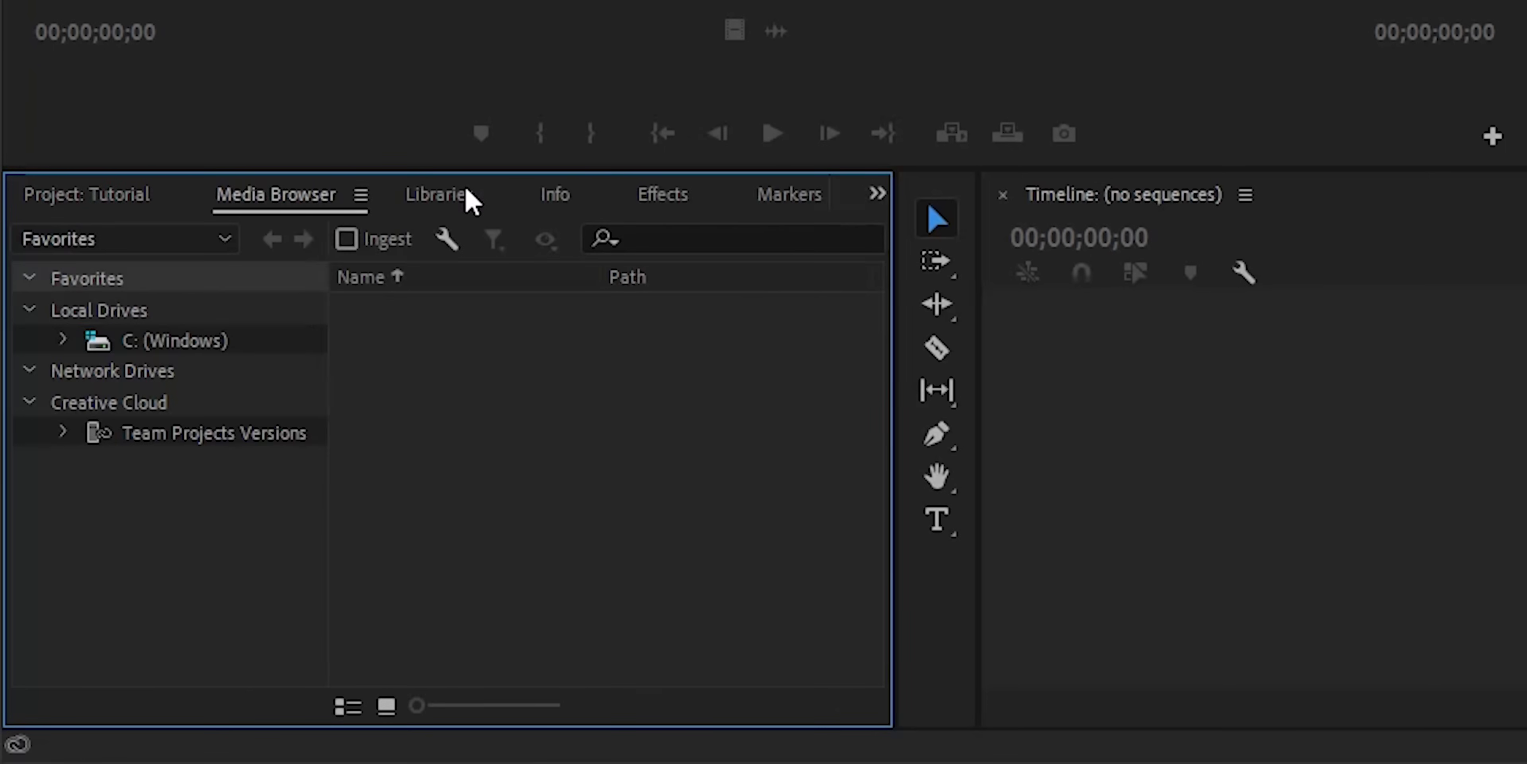
click(468, 198)
click(561, 206)
right_click(558, 197)
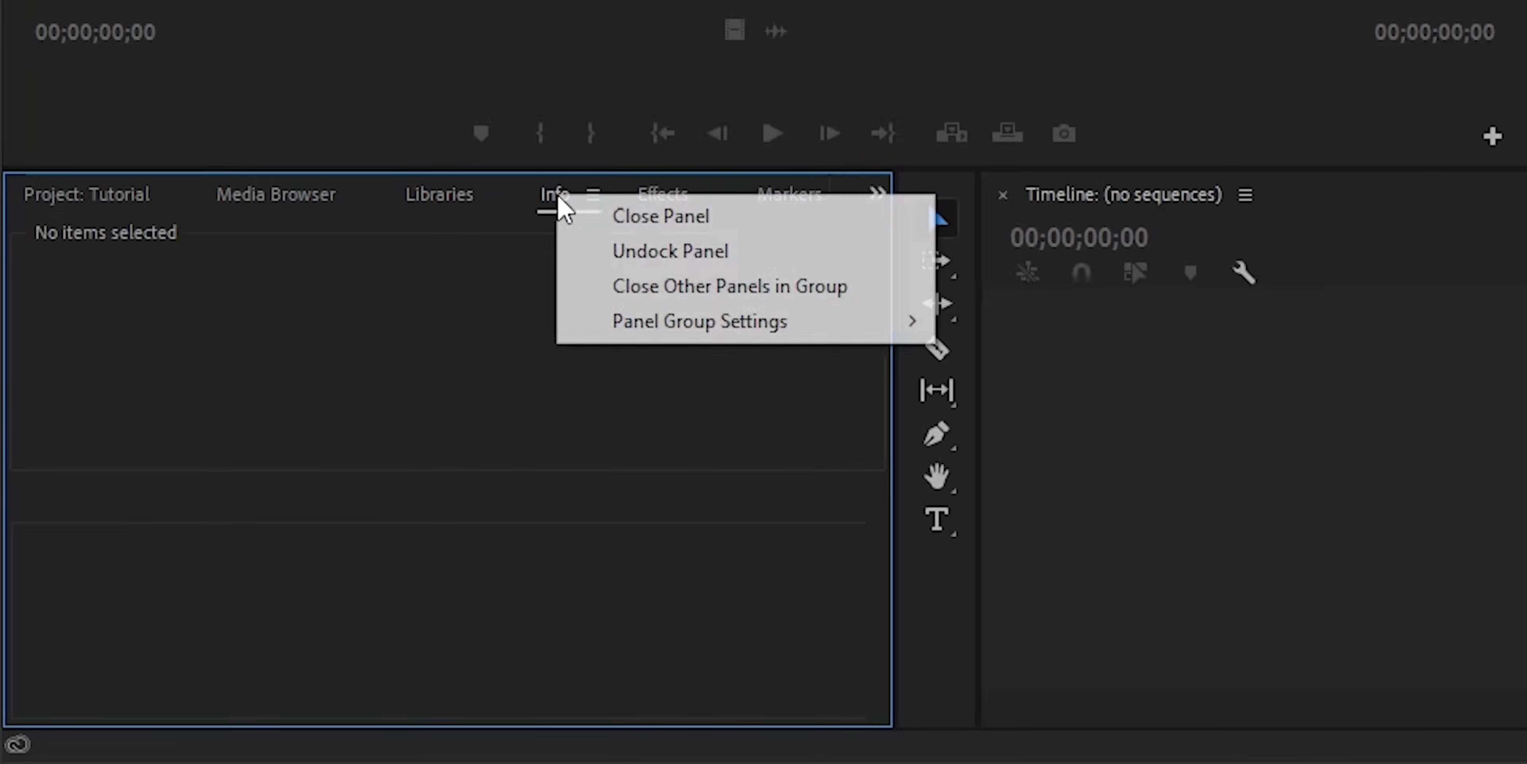
click(579, 214)
right_click(450, 197)
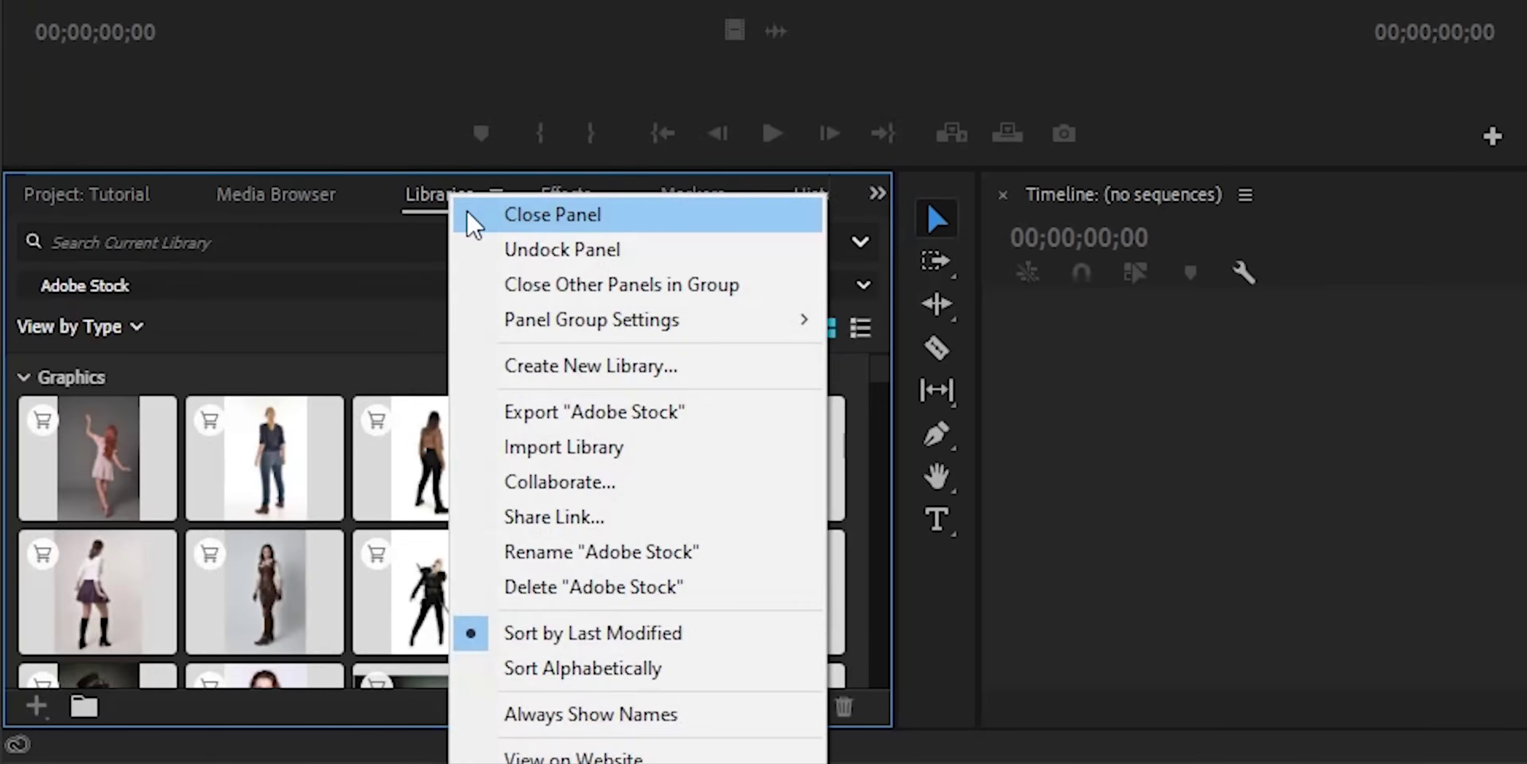
click(468, 215)
right_click(300, 199)
click(333, 216)
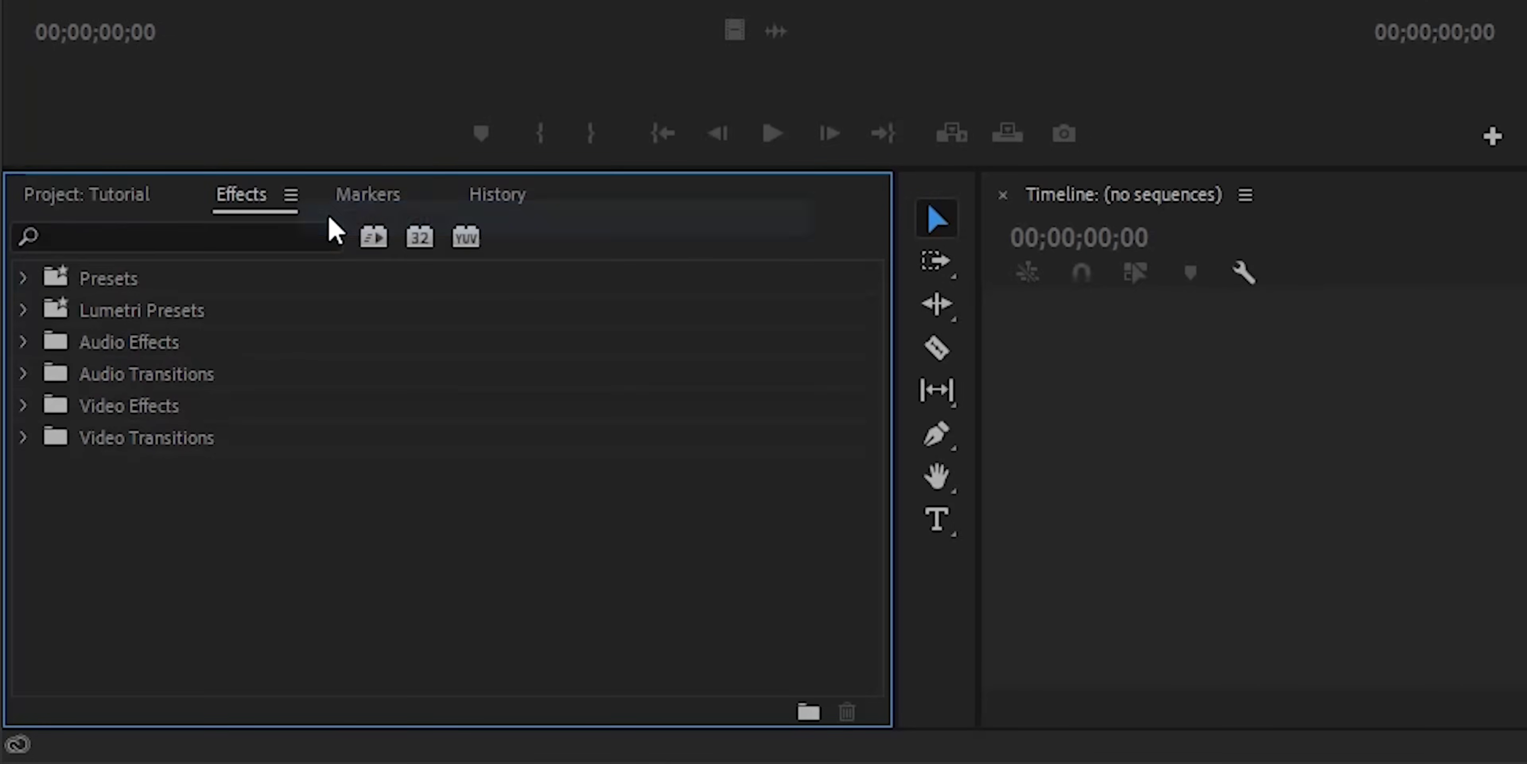
Close the Markers and History panels so that only Project and Effects remain in the group
right_click(399, 197)
click(419, 208)
right_click(366, 199)
click(377, 210)
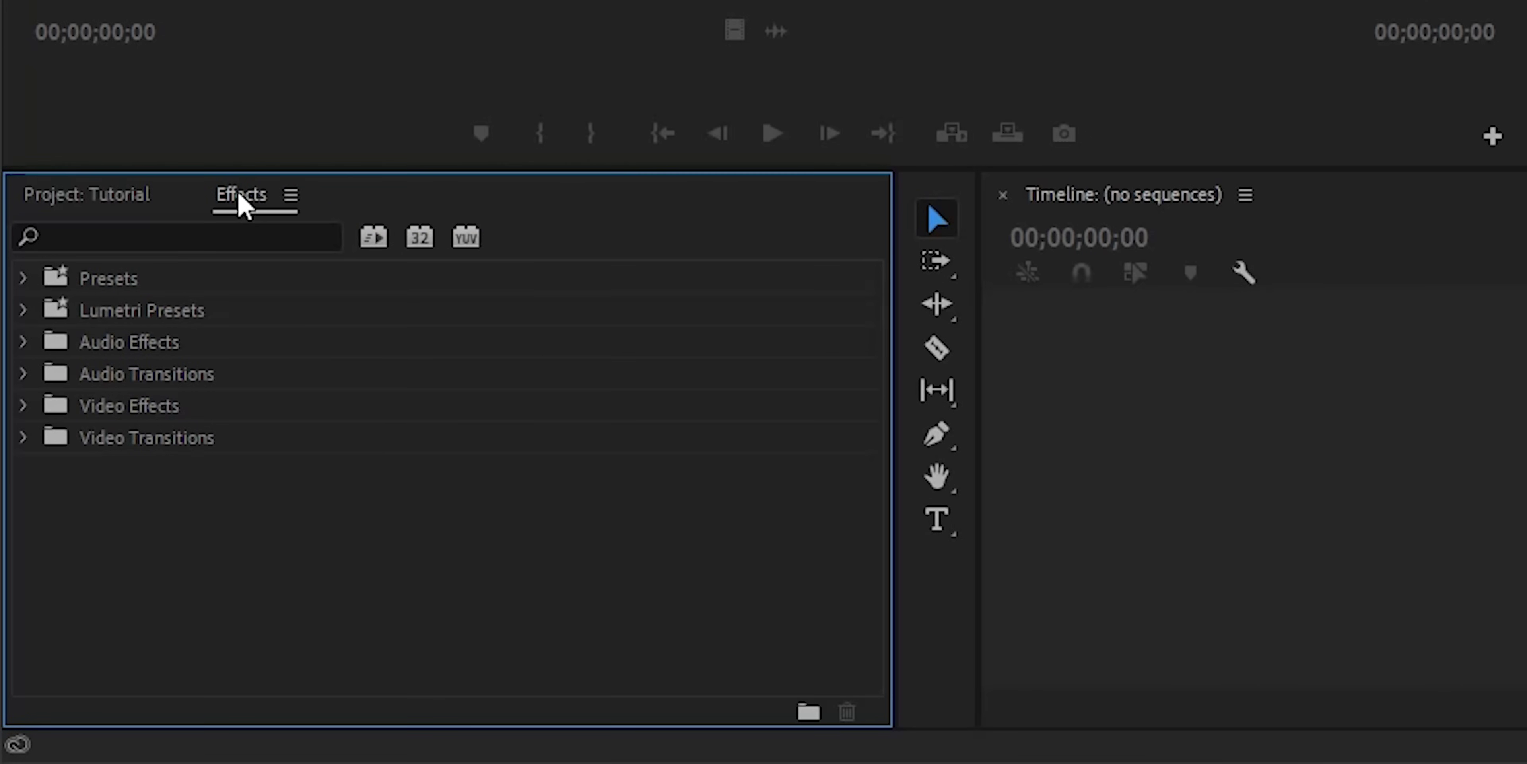
Dock the Effects panel as a narrow full-height column at the workspace's far right, widening the Program Monitor and Timeline beside it
drag(445, 203, 1523, 363)
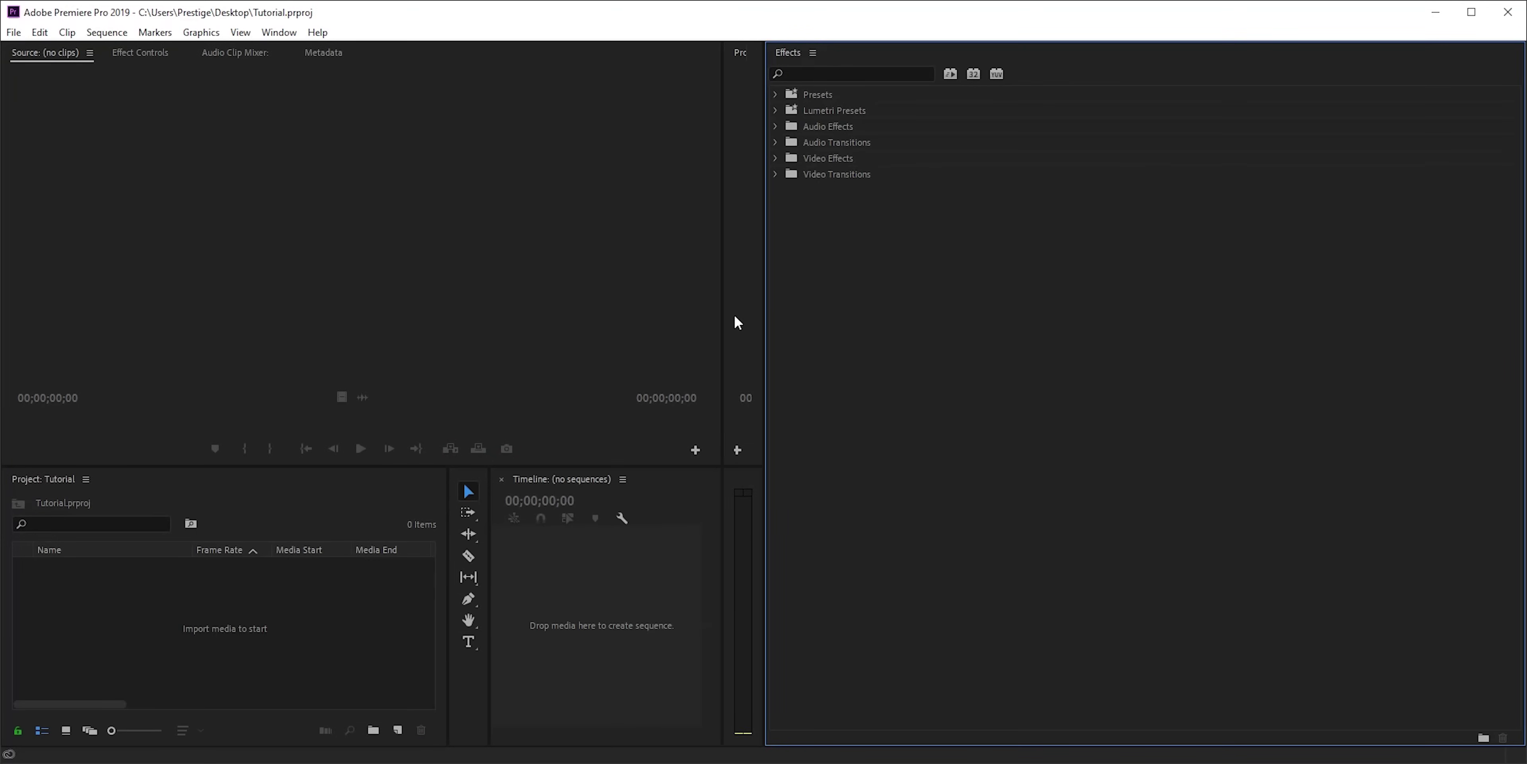
drag(765, 314, 1206, 322)
drag(721, 495, 1159, 494)
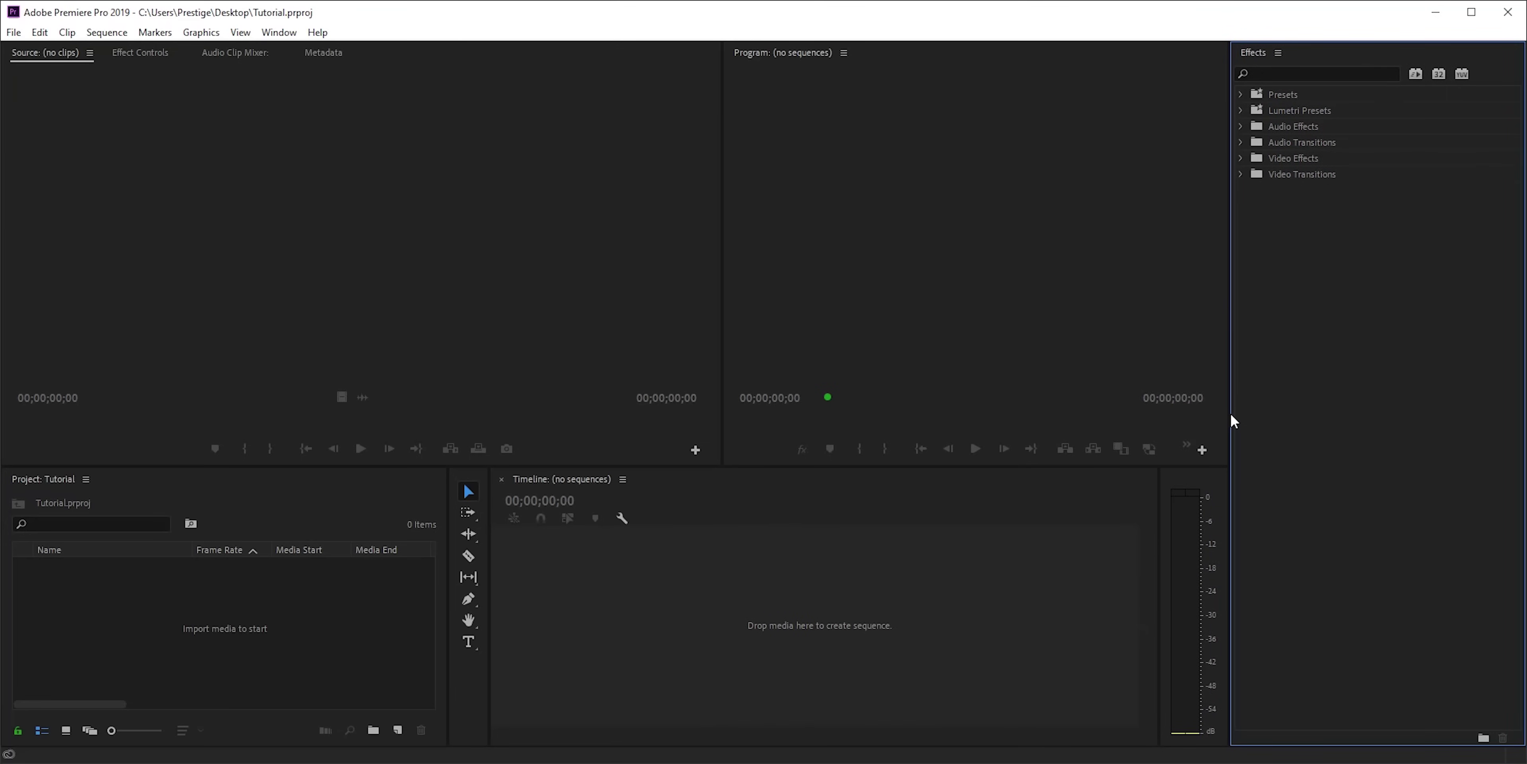
drag(1230, 415, 1274, 415)
drag(1161, 502, 1187, 504)
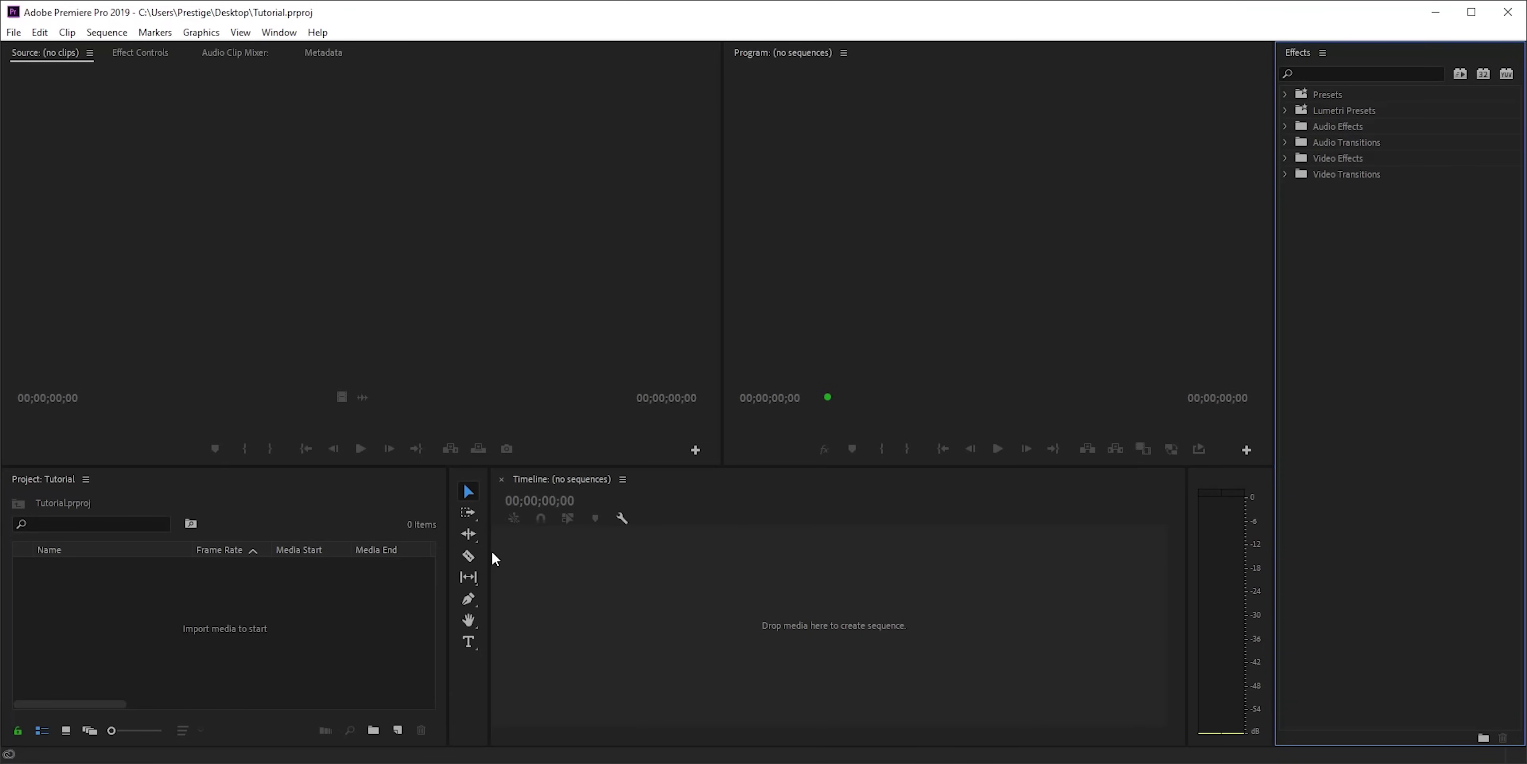
Narrow the Project panel to enlarge the Timeline, and narrow the Source Monitor to enlarge the Program Monitor
drag(447, 552, 396, 546)
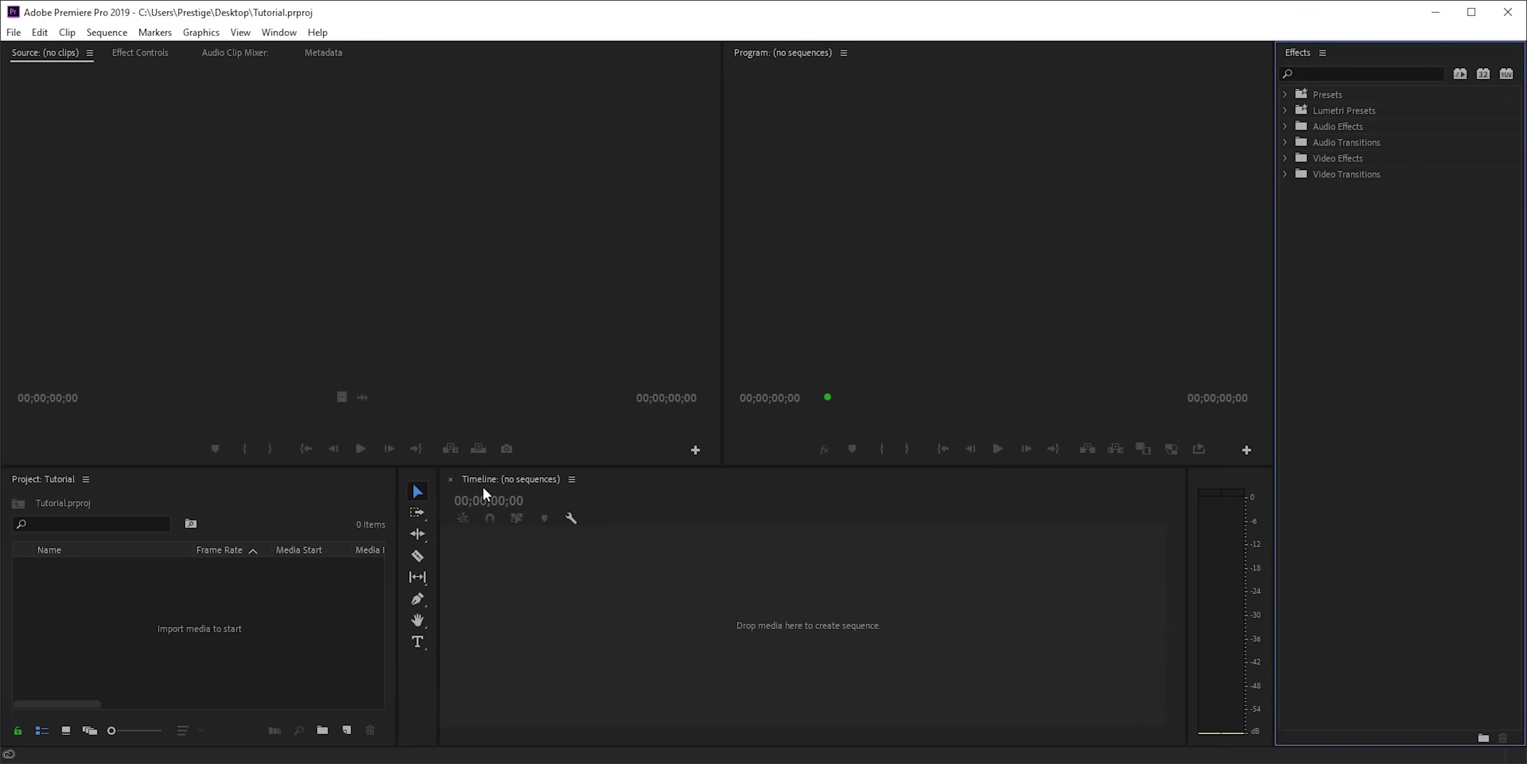
drag(723, 303, 642, 317)
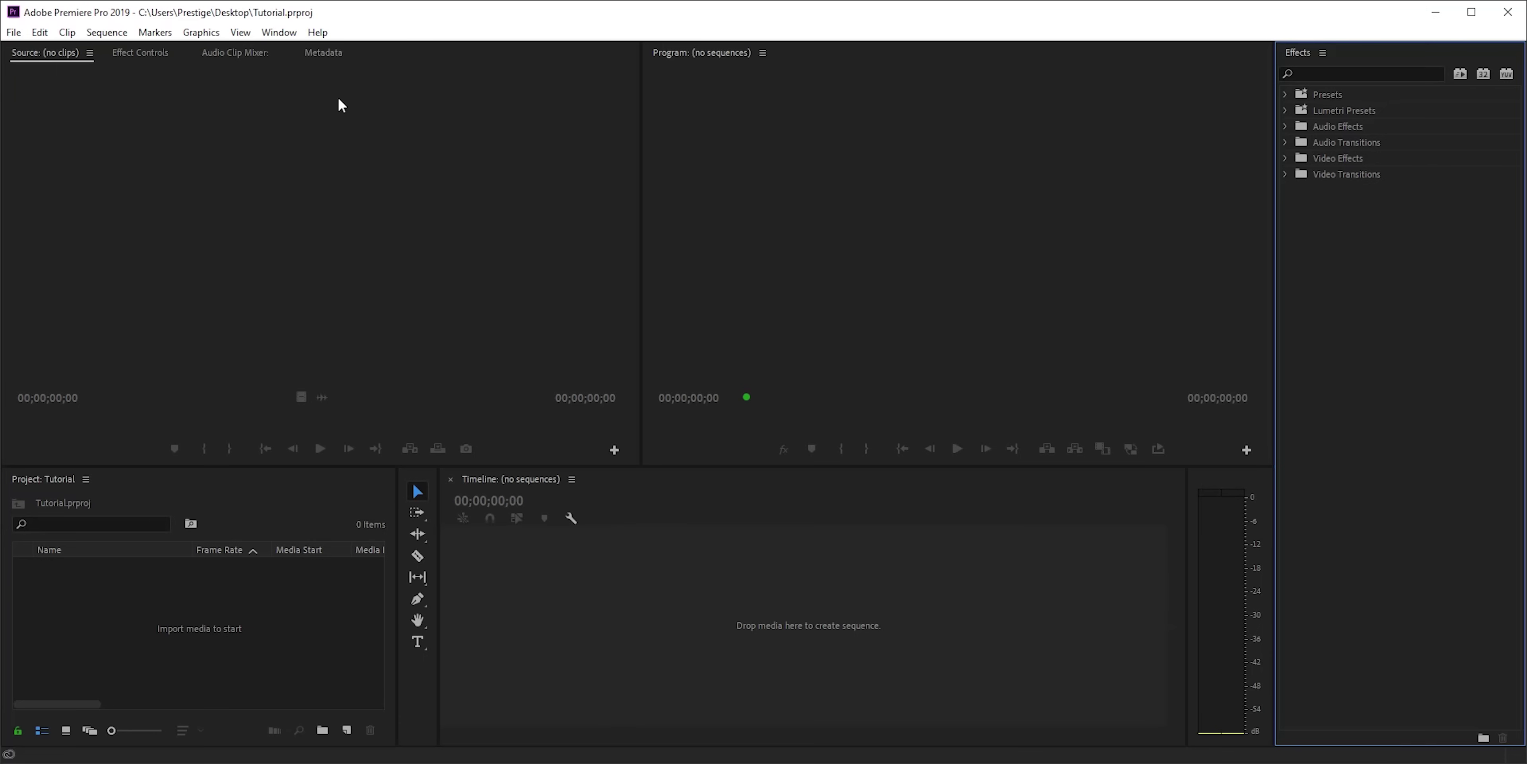
click(291, 33)
mouse_move(413, 58)
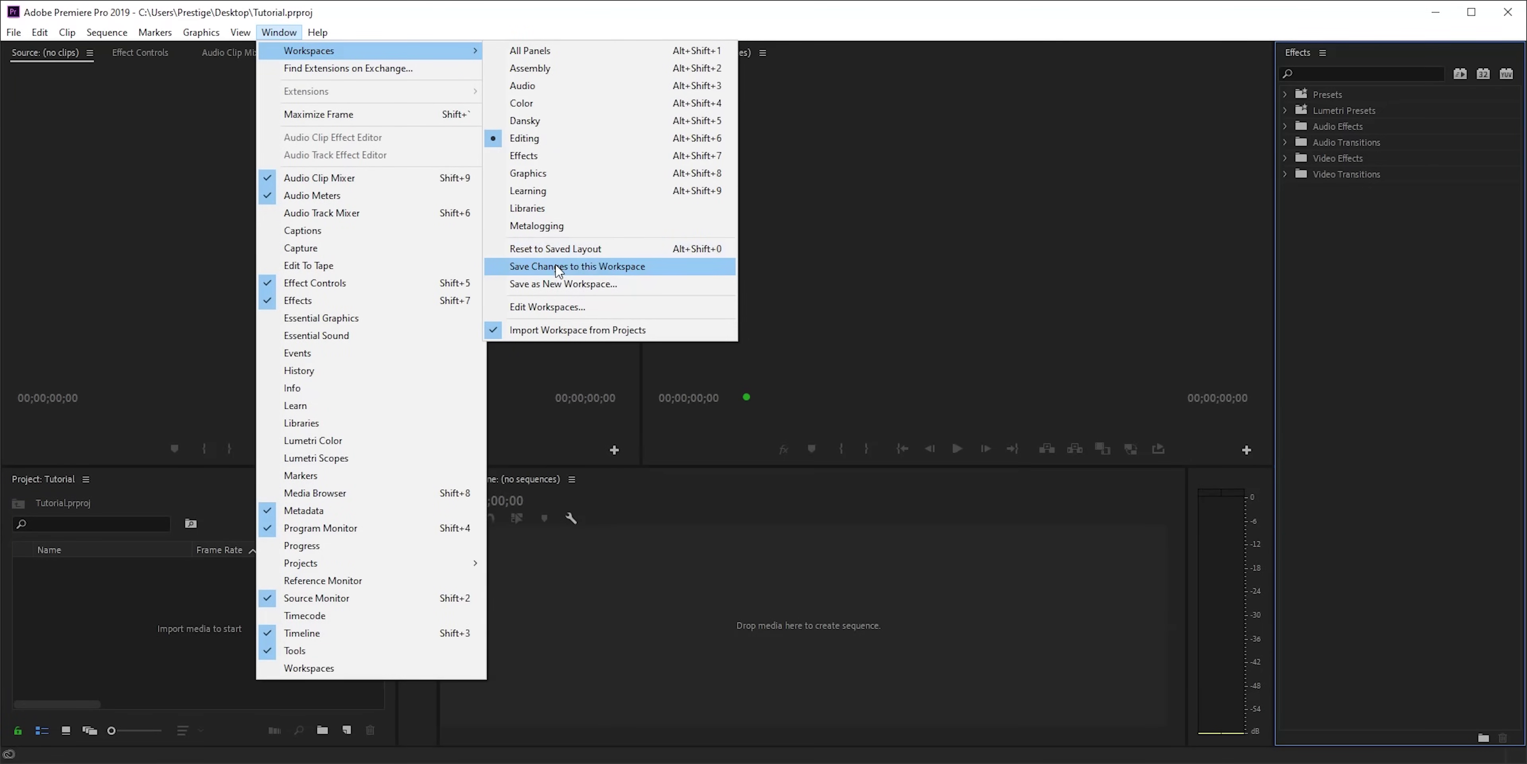
click(869, 273)
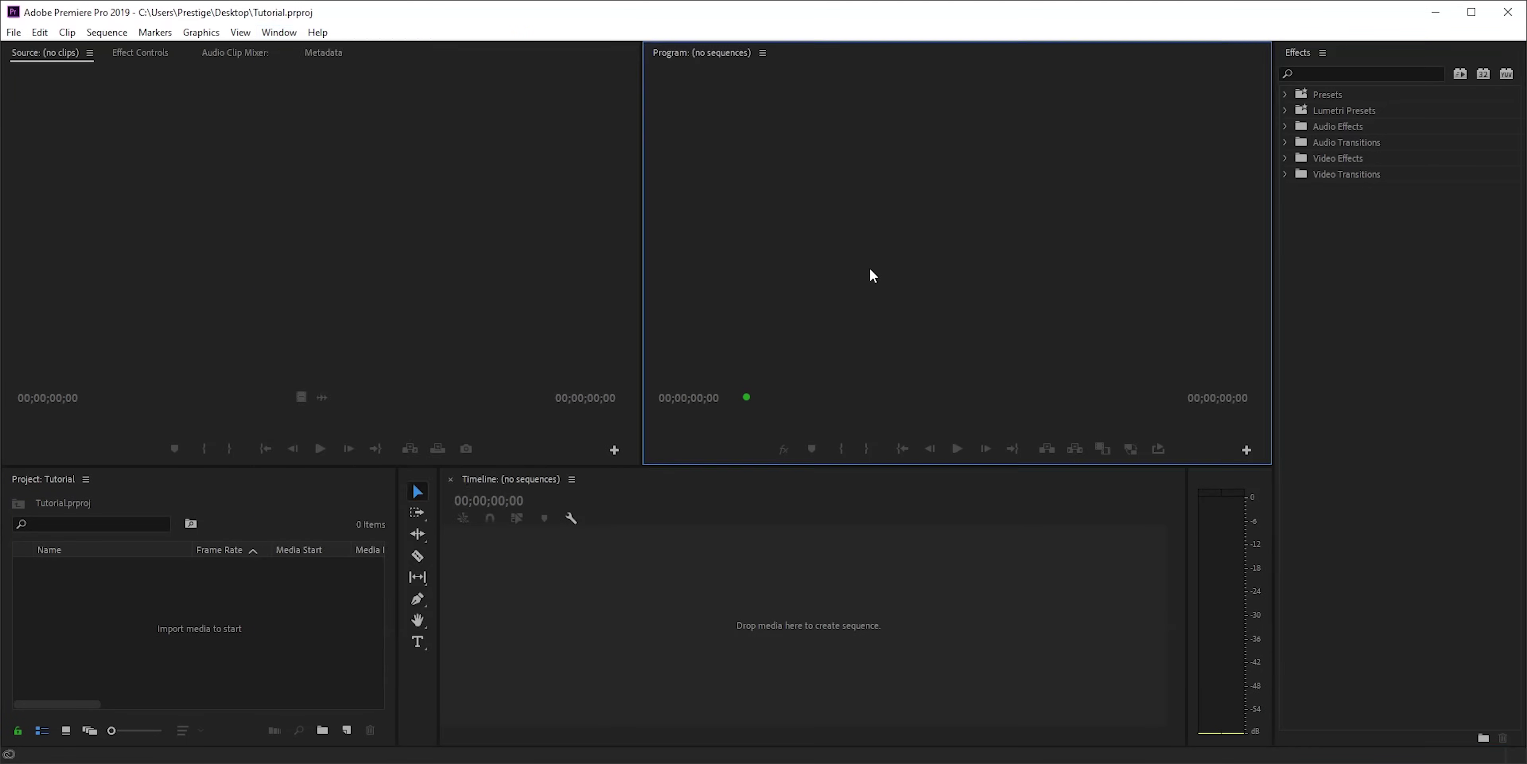
click(14, 32)
mouse_move(52, 33)
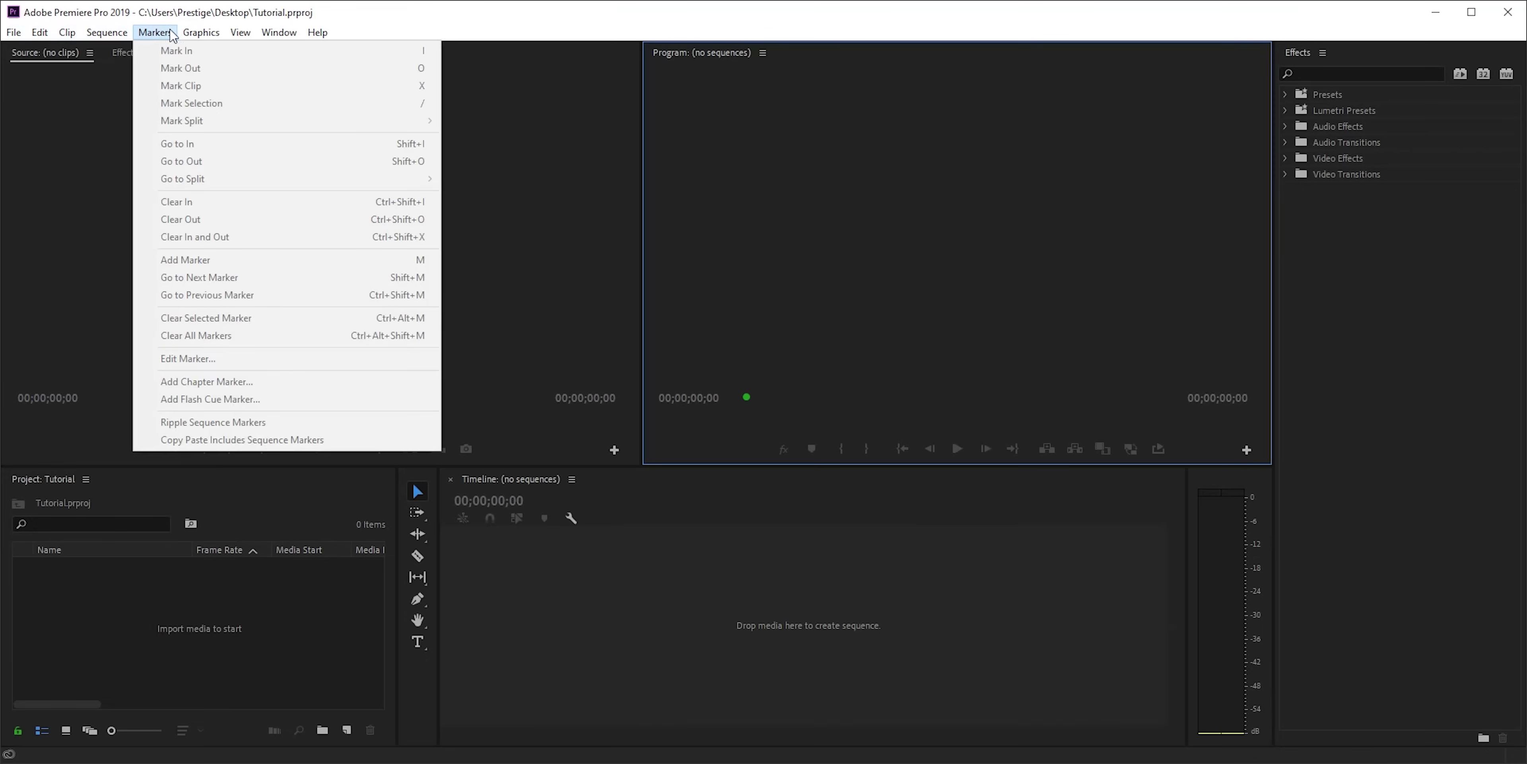
mouse_move(240, 33)
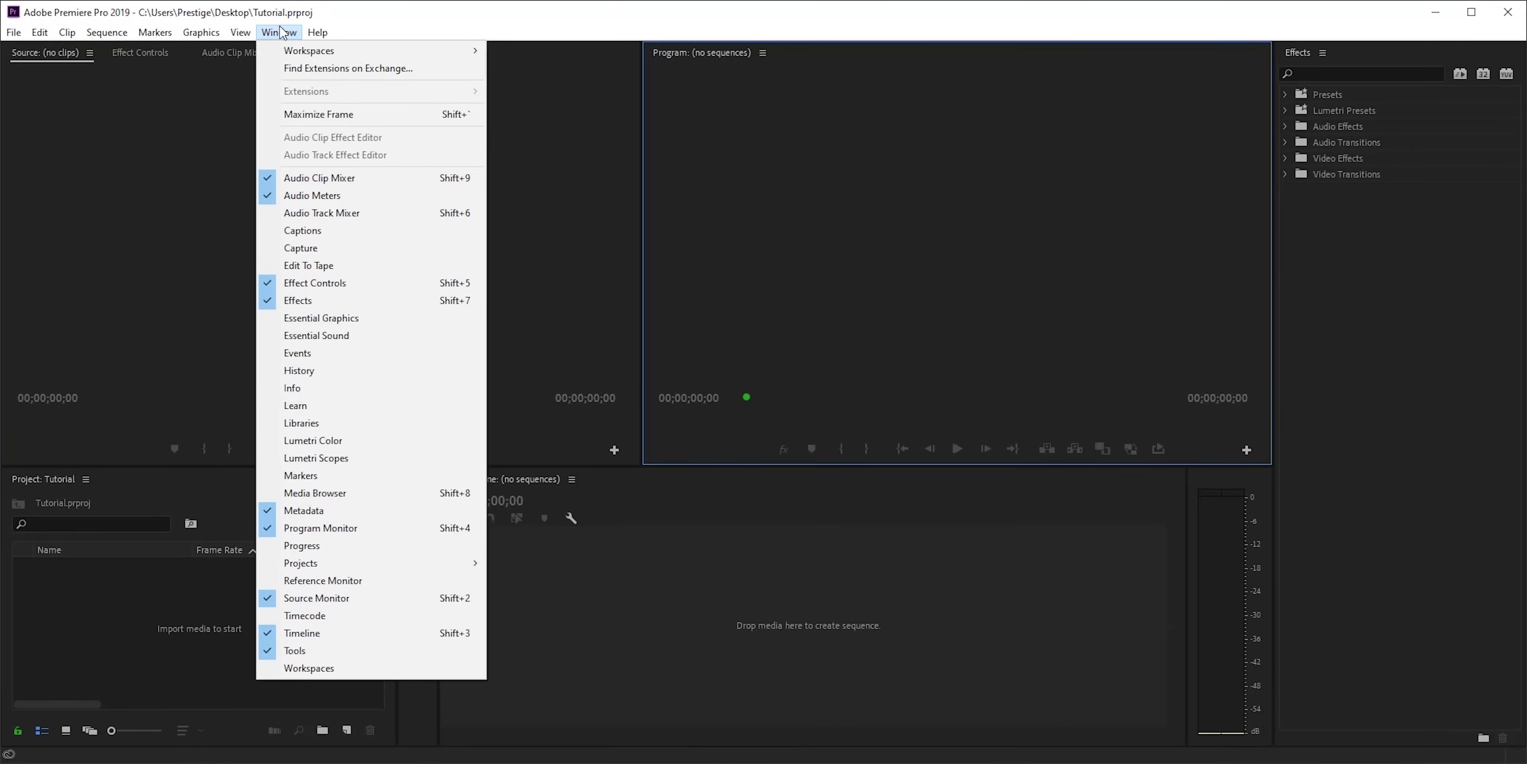
click(198, 231)
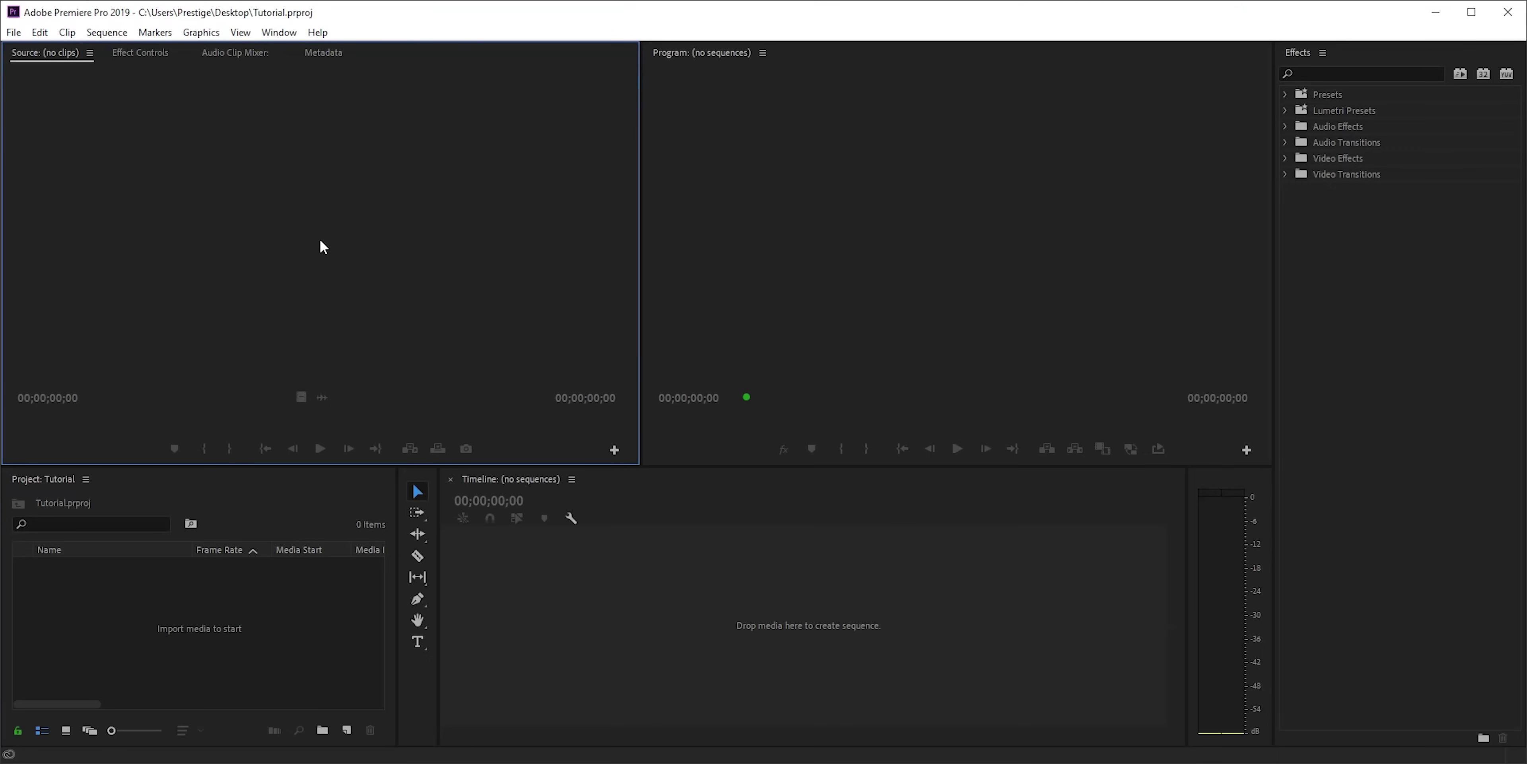
click(82, 621)
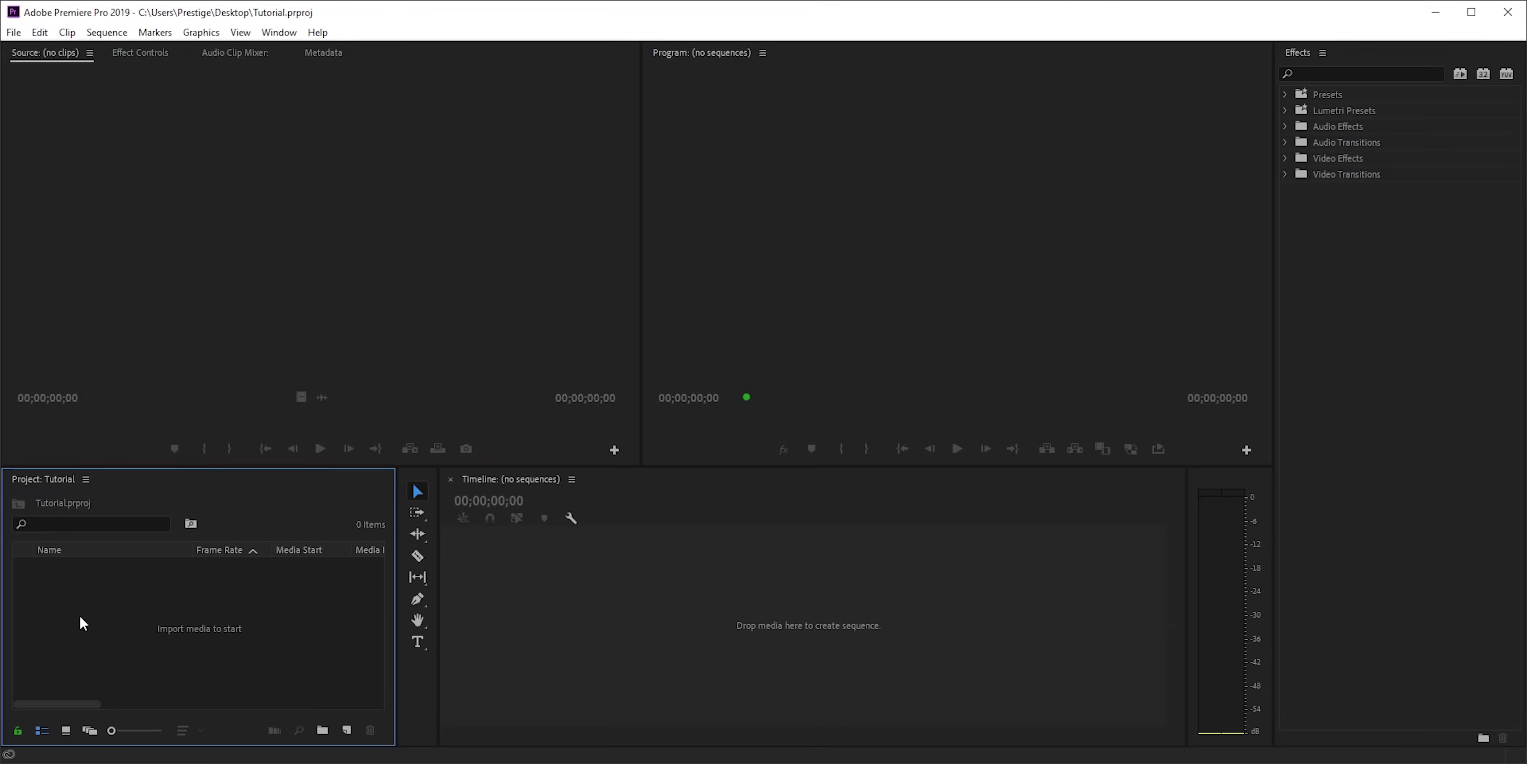
double_click(82, 622)
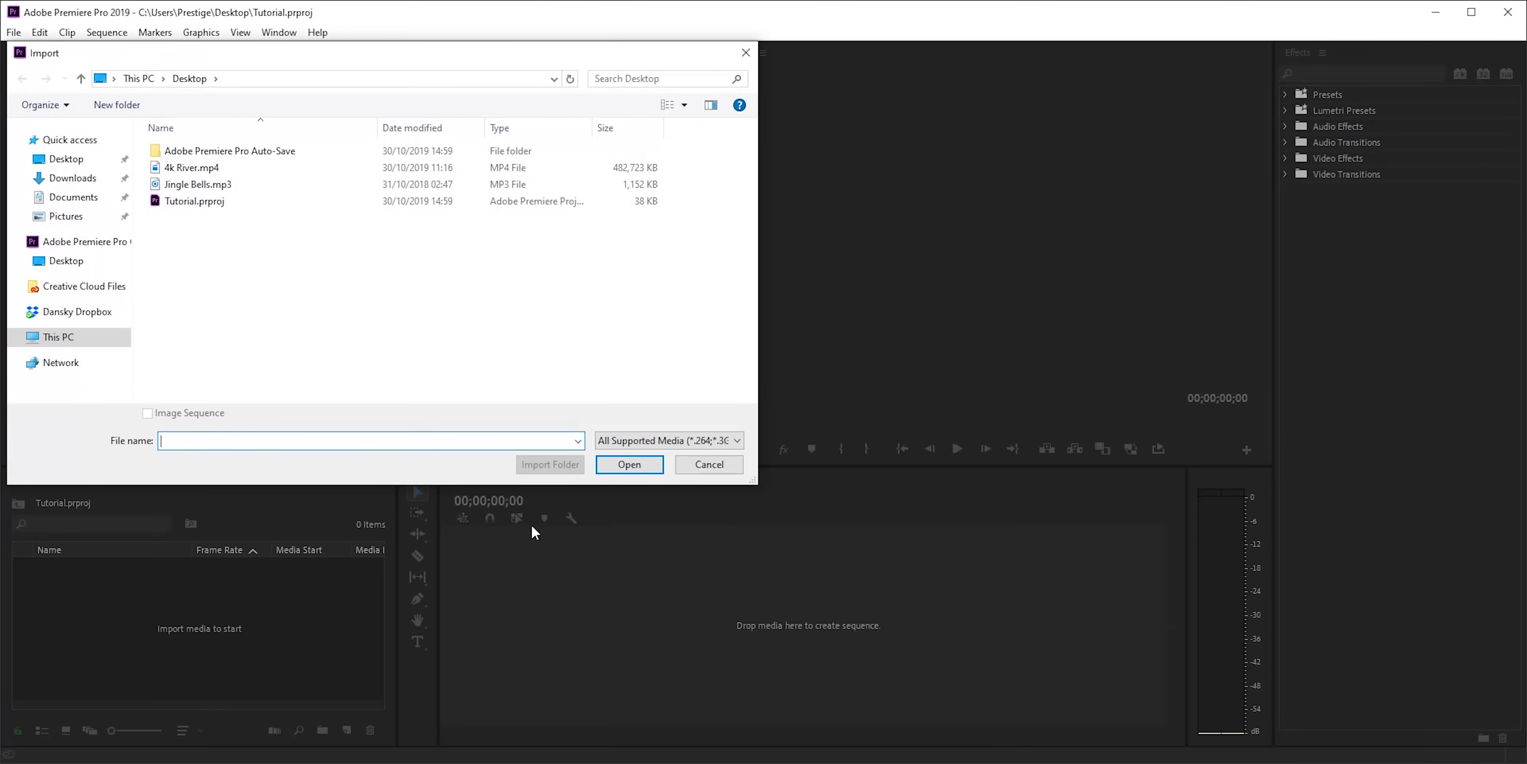
click(681, 465)
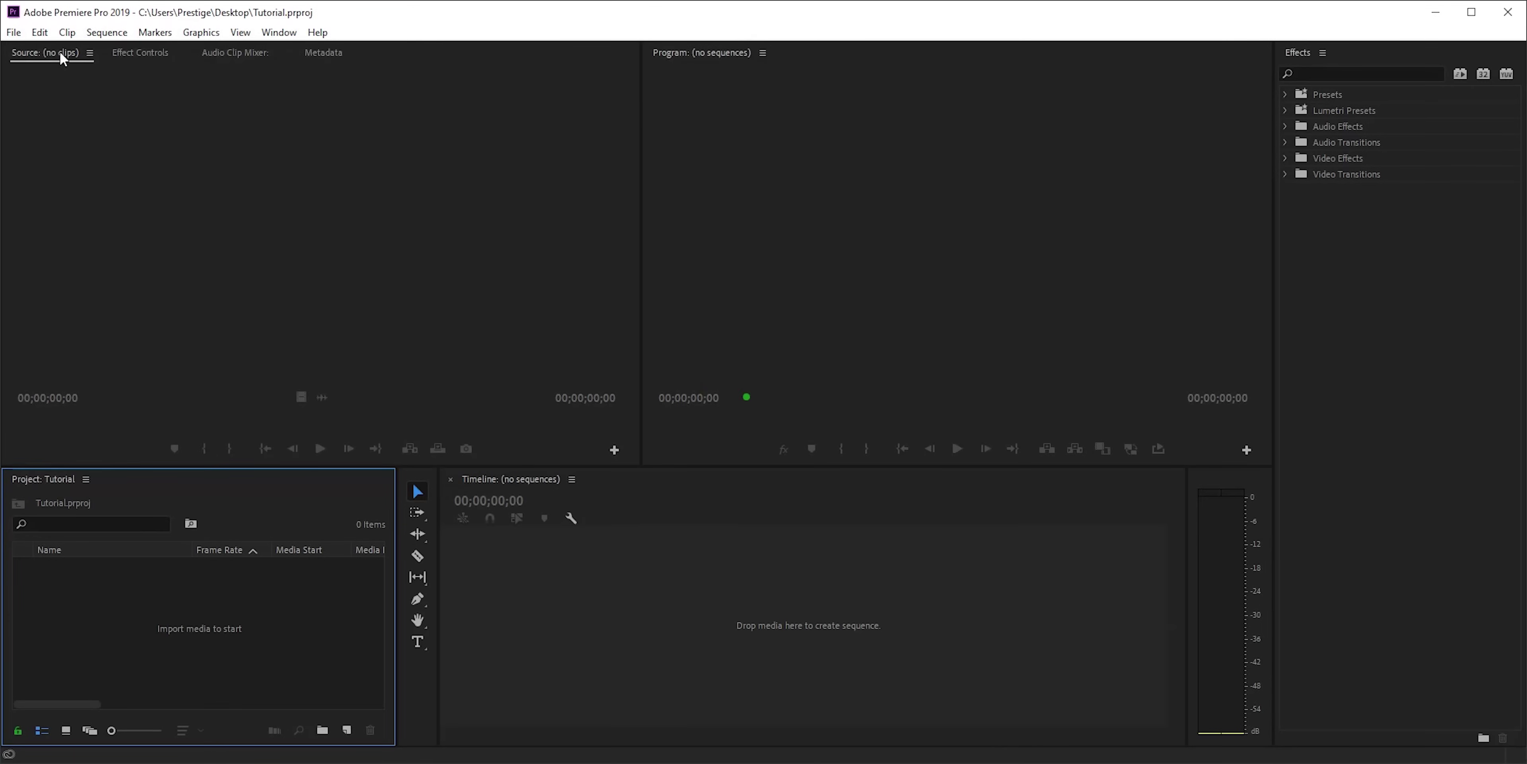
Import 4k River.mp4 and Jingle Bells.mp3 from the Desktop into the project
click(13, 32)
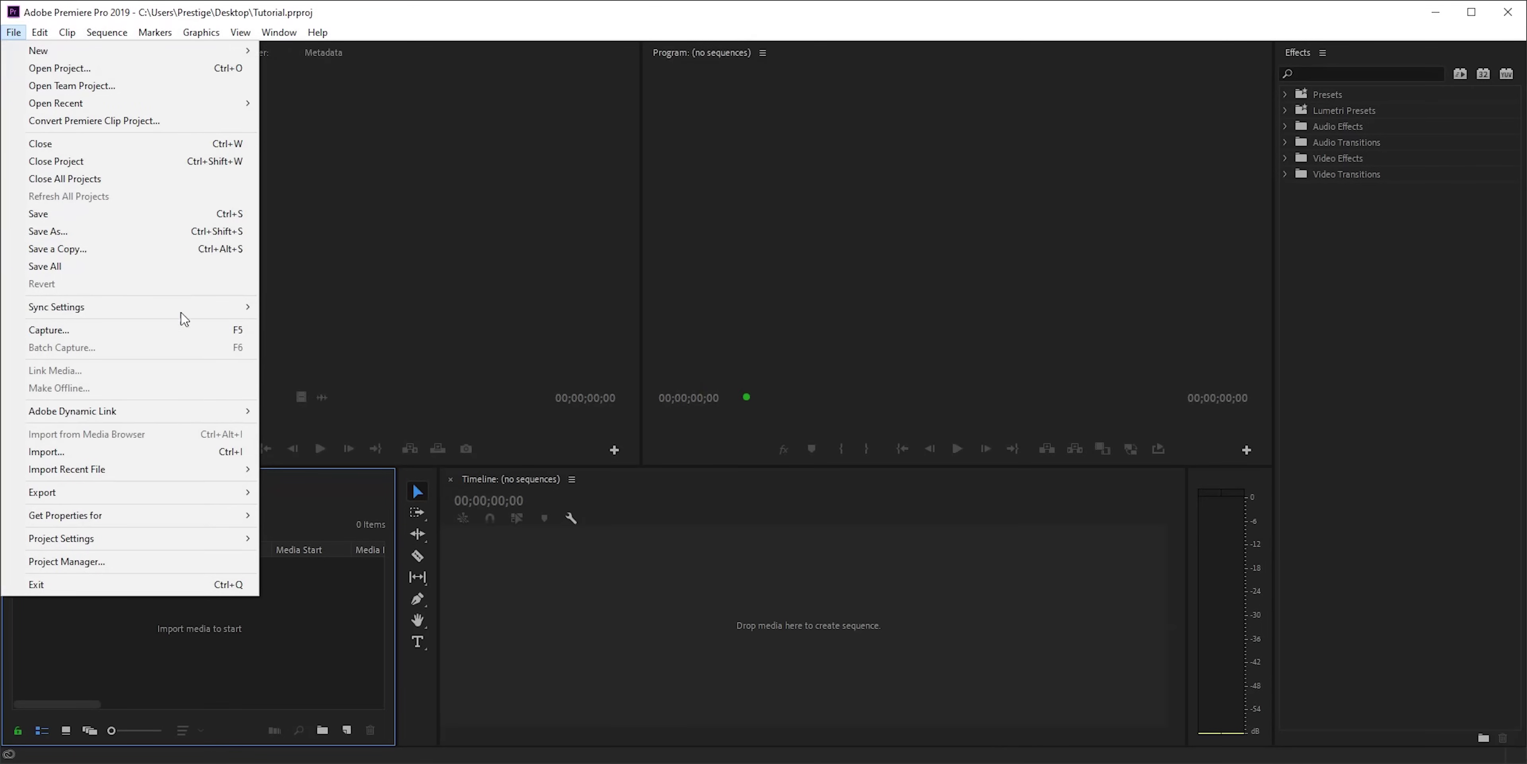
click(223, 451)
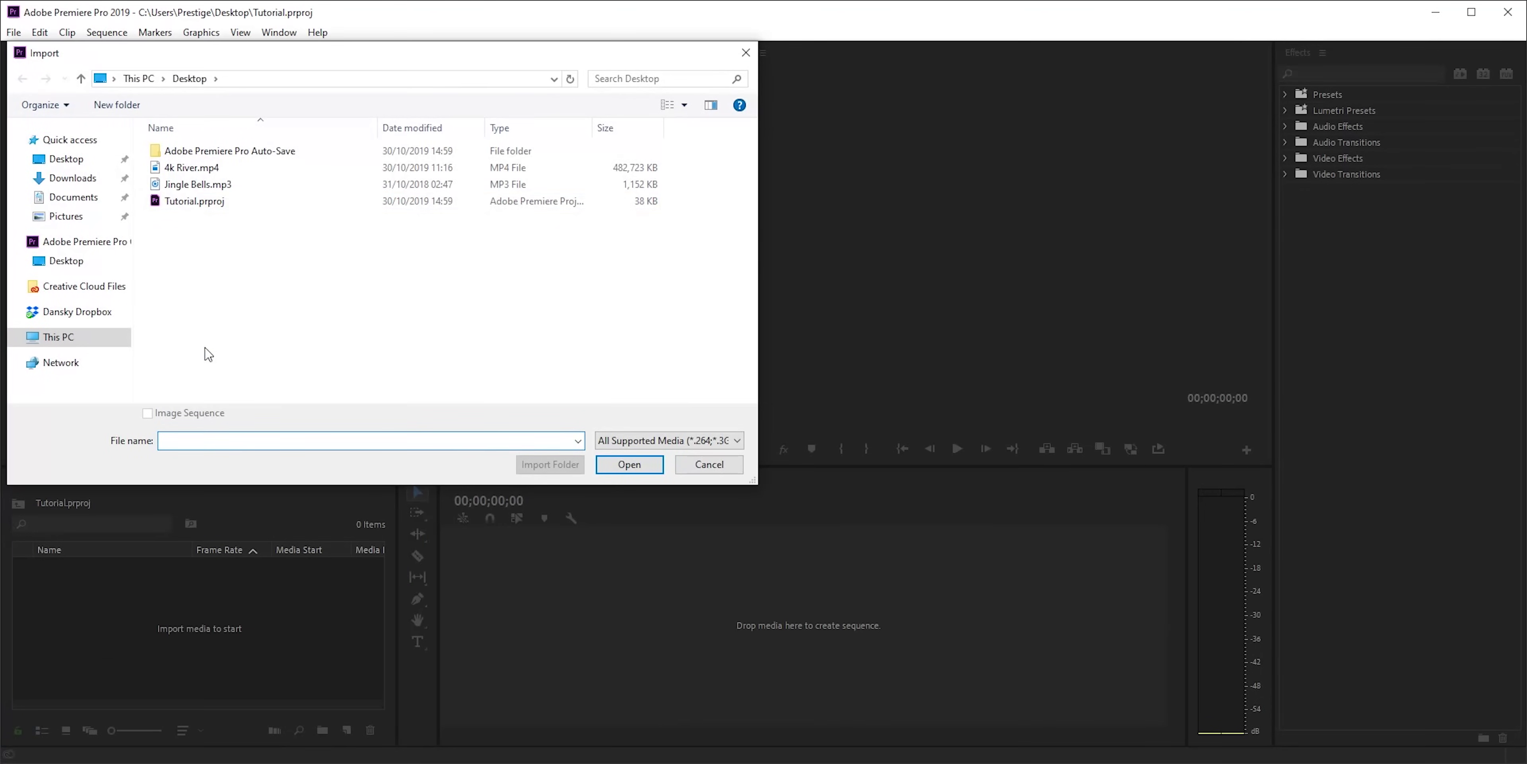
click(179, 168)
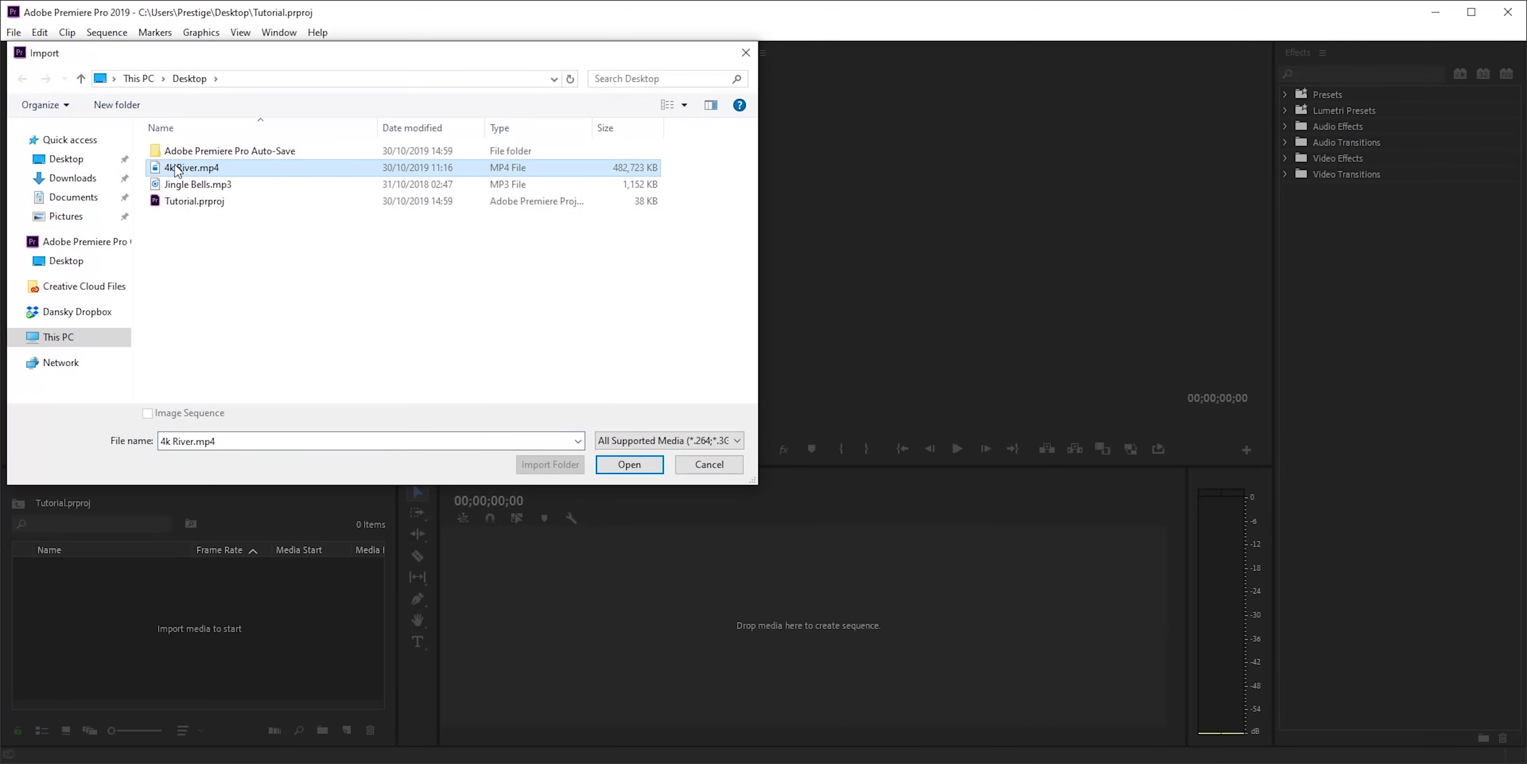
ctrl+click(188, 187)
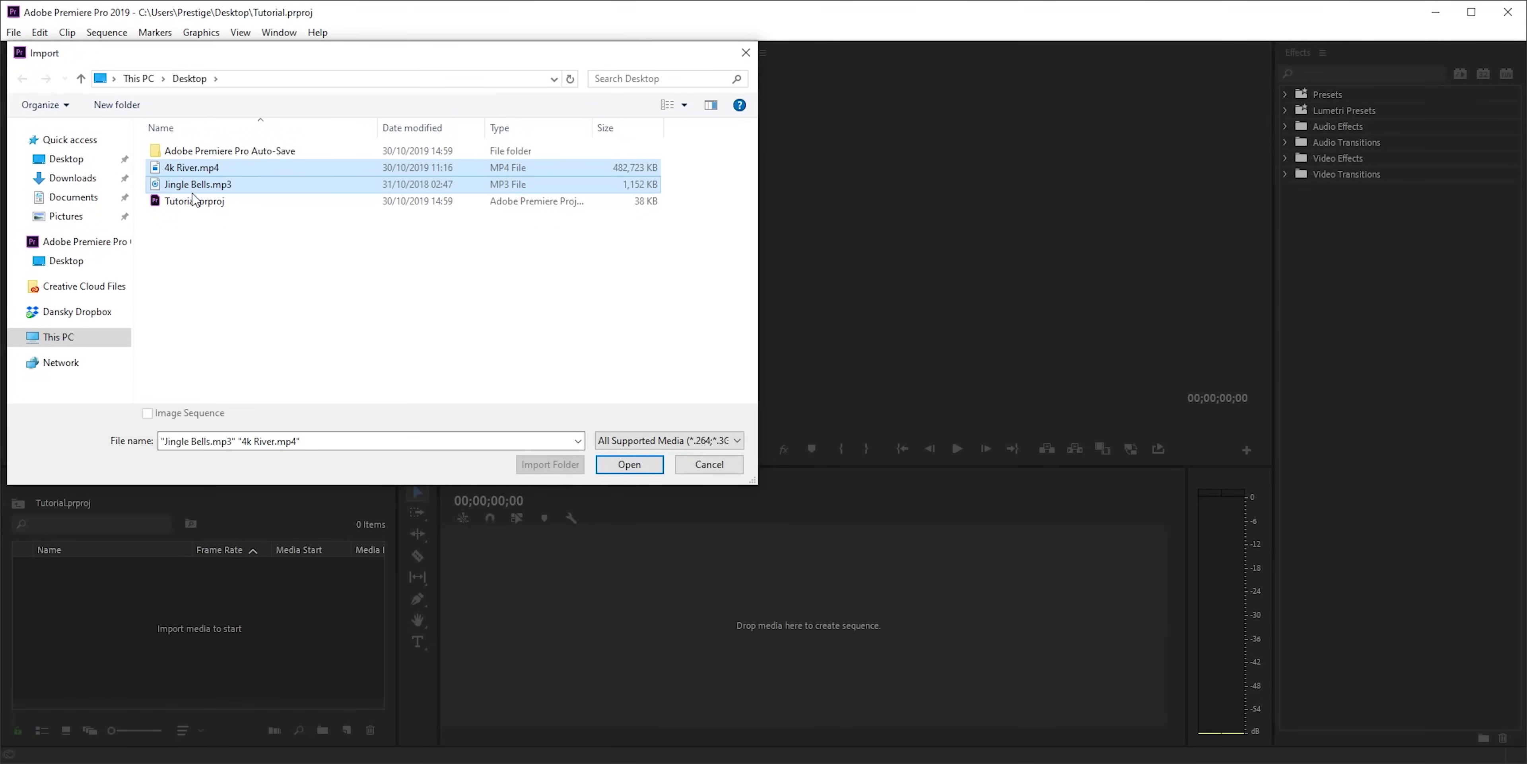
click(624, 467)
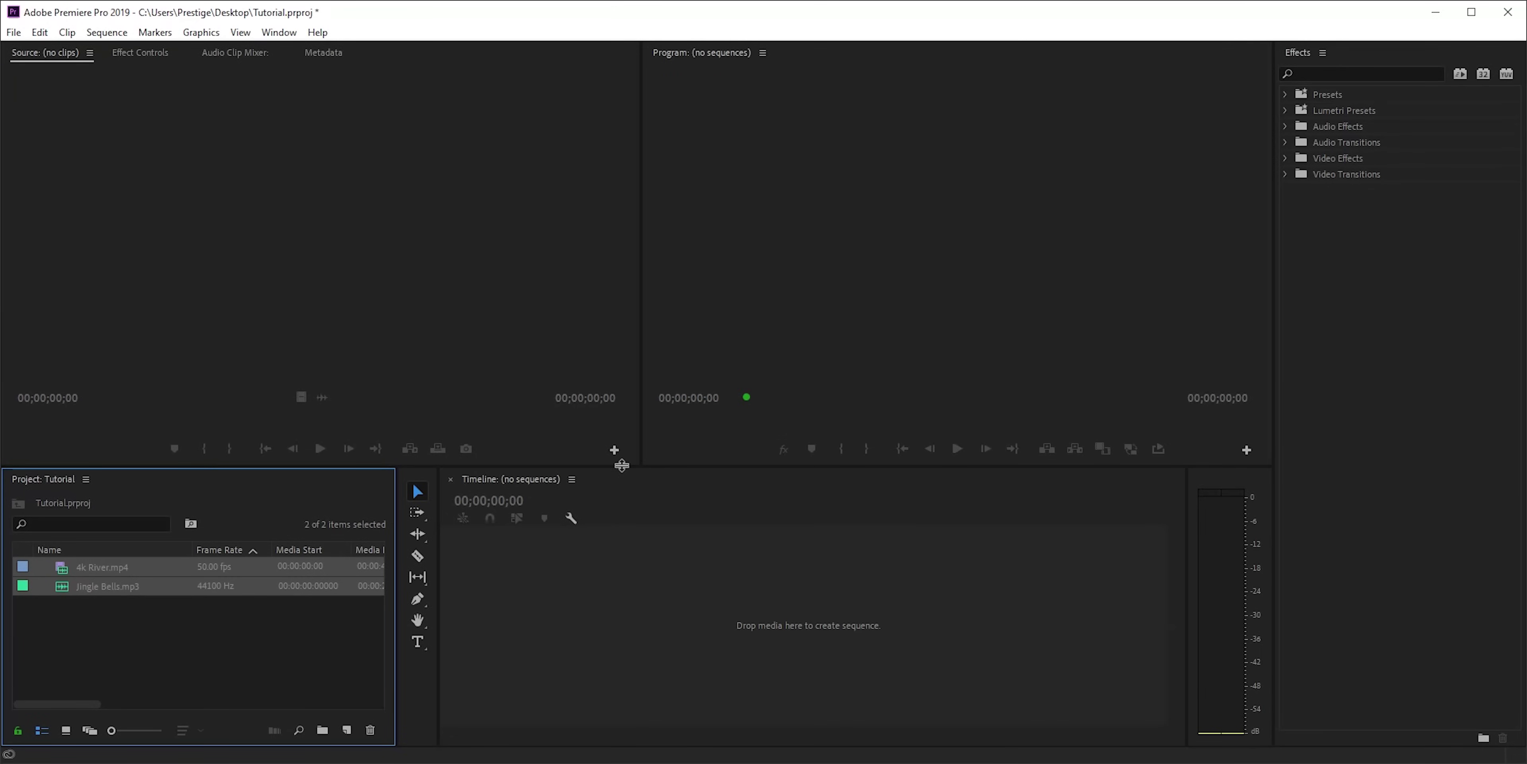
click(116, 631)
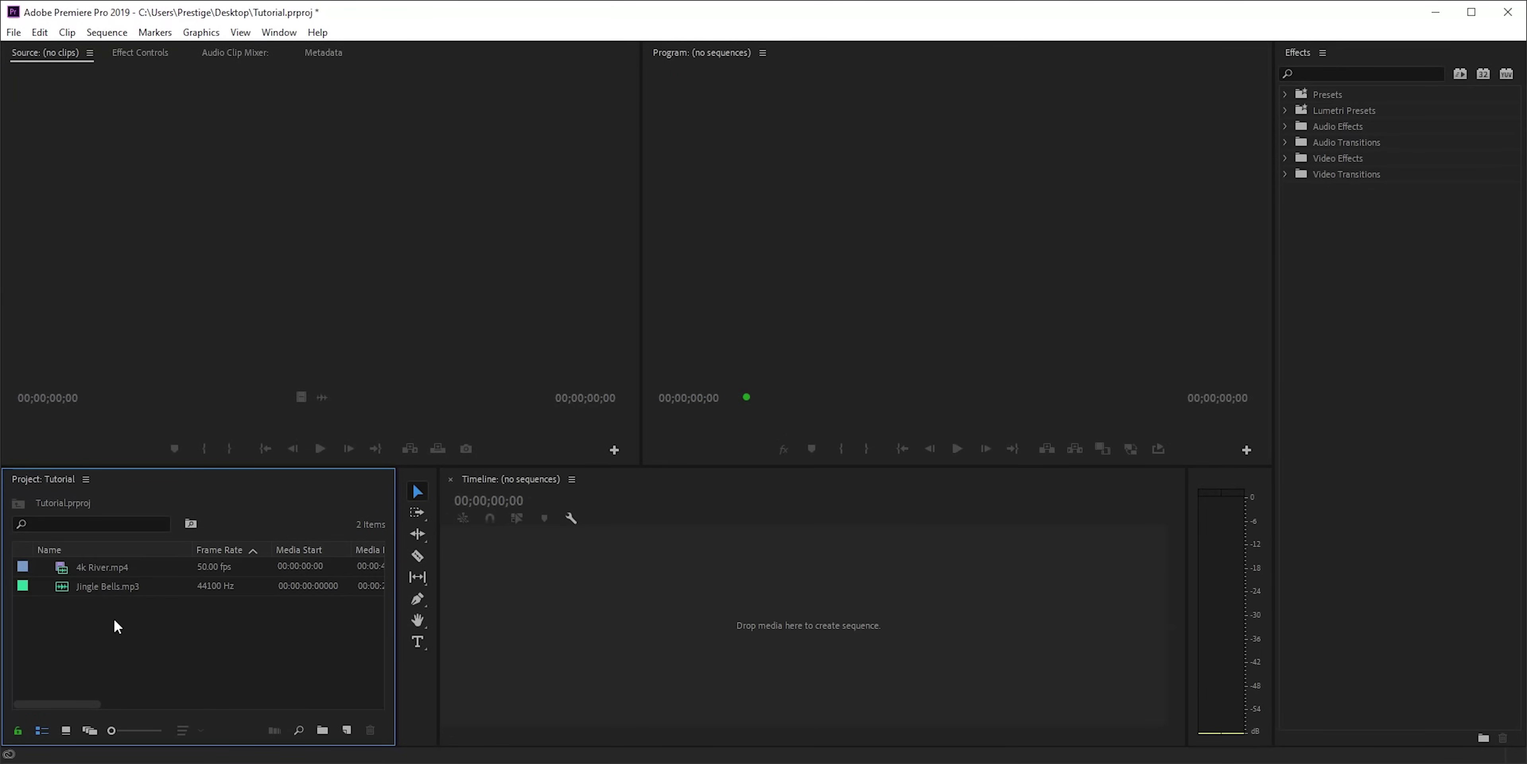
Set the label colour of the 4k River.mp4 clip to Cerulean
right_click(98, 573)
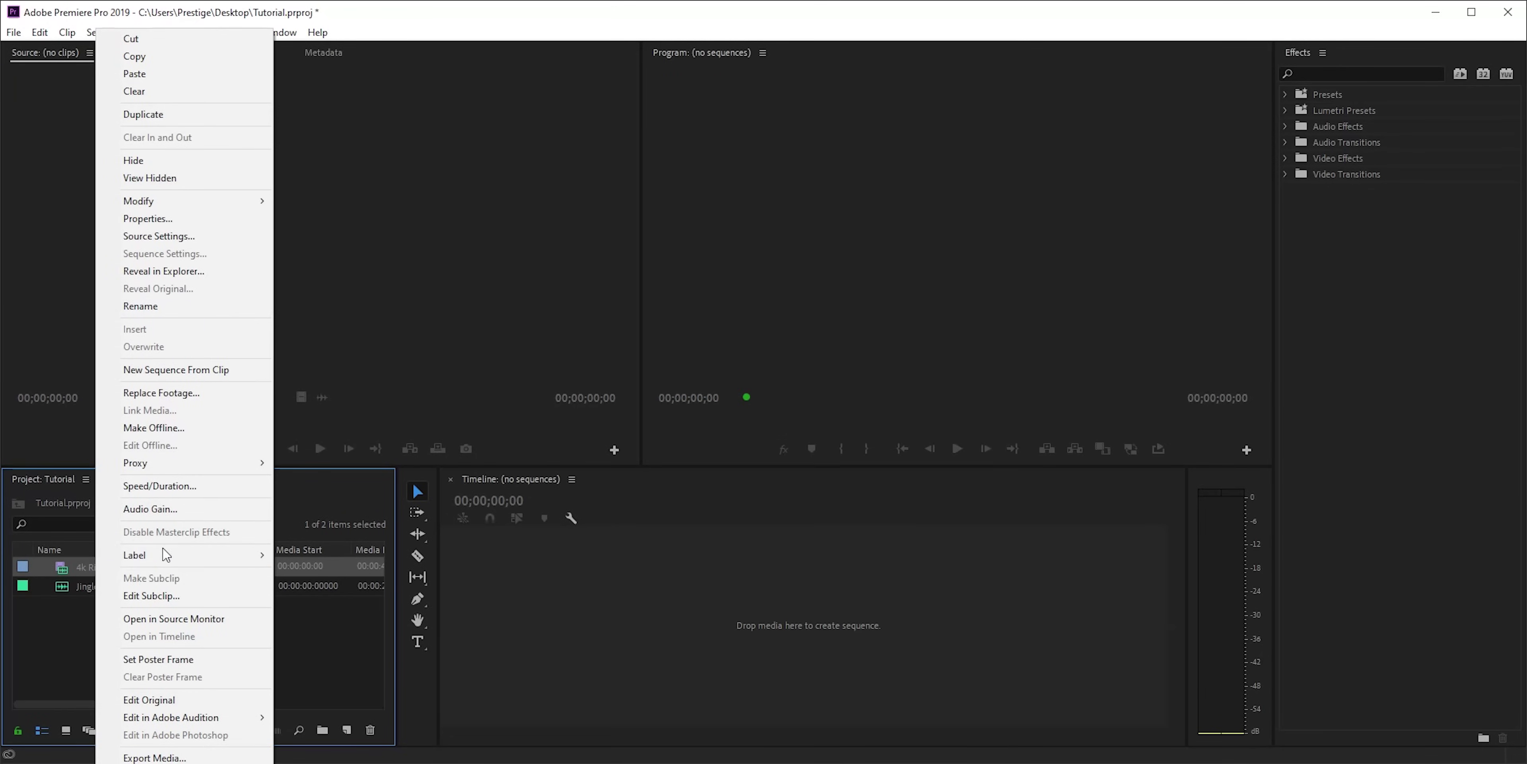
mouse_move(165, 554)
click(315, 648)
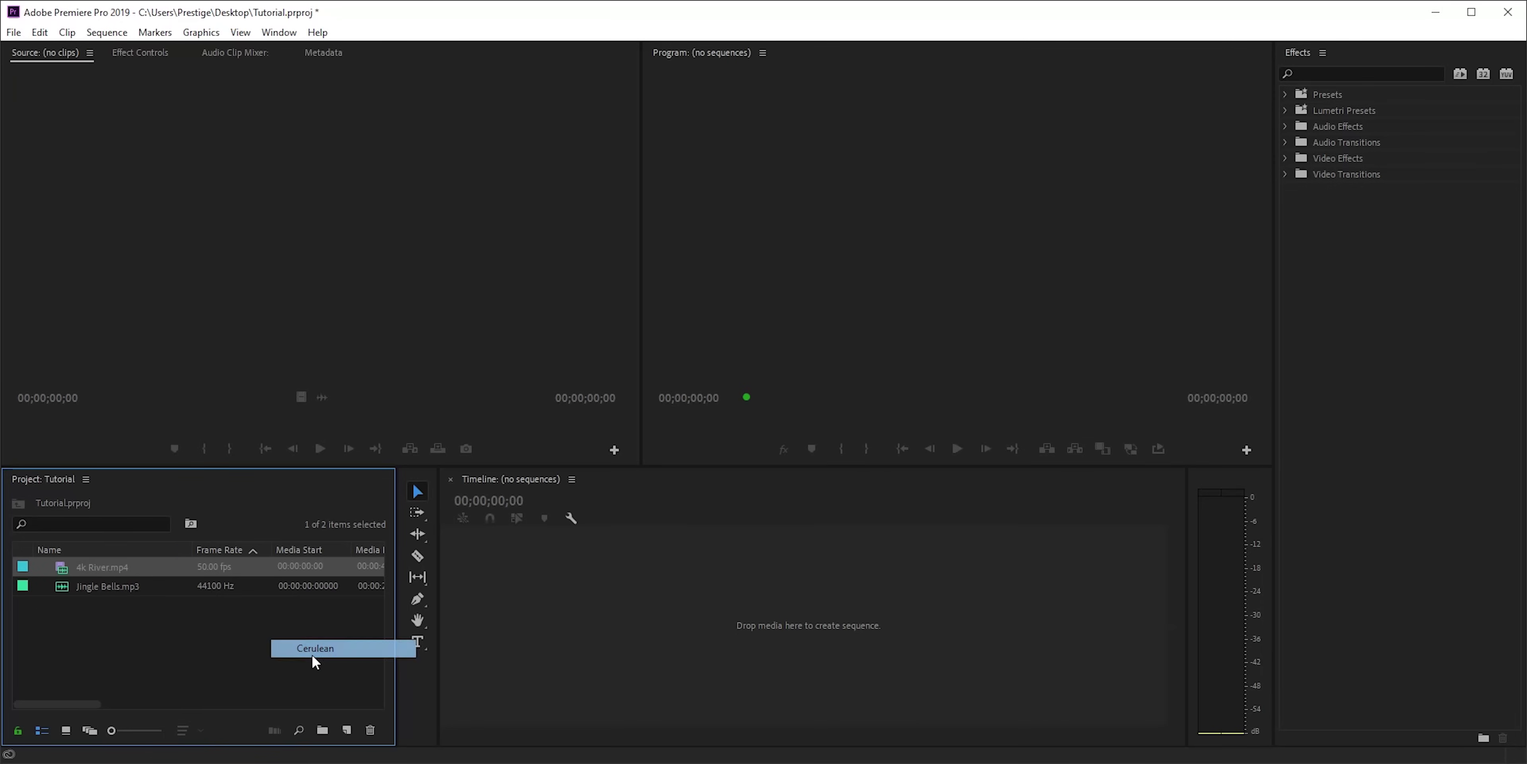
Set the label colour of the Jingle Bells.mp3 clip to Teal and change it to Rose
right_click(33, 582)
right_click(180, 586)
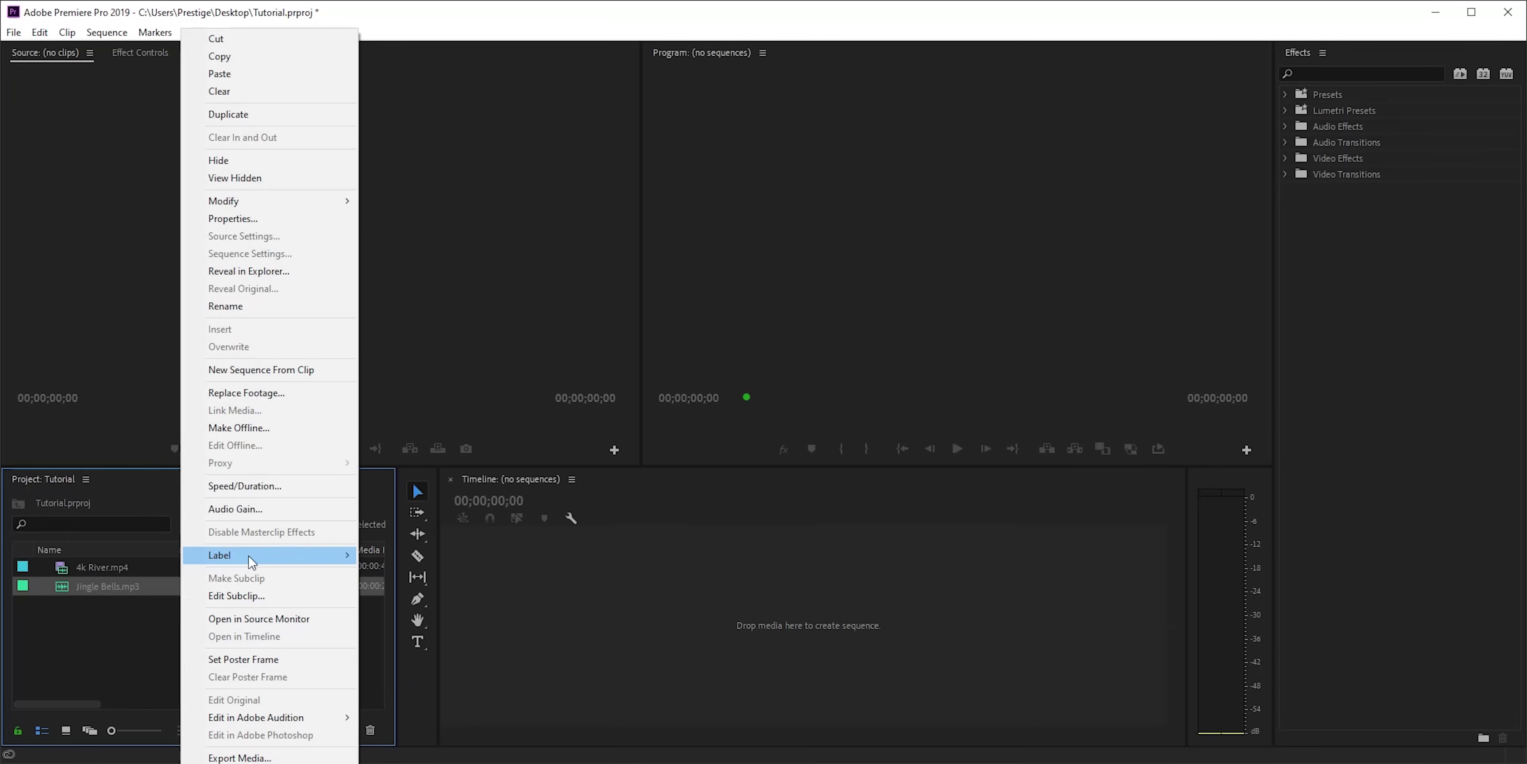
mouse_move(251, 562)
click(411, 746)
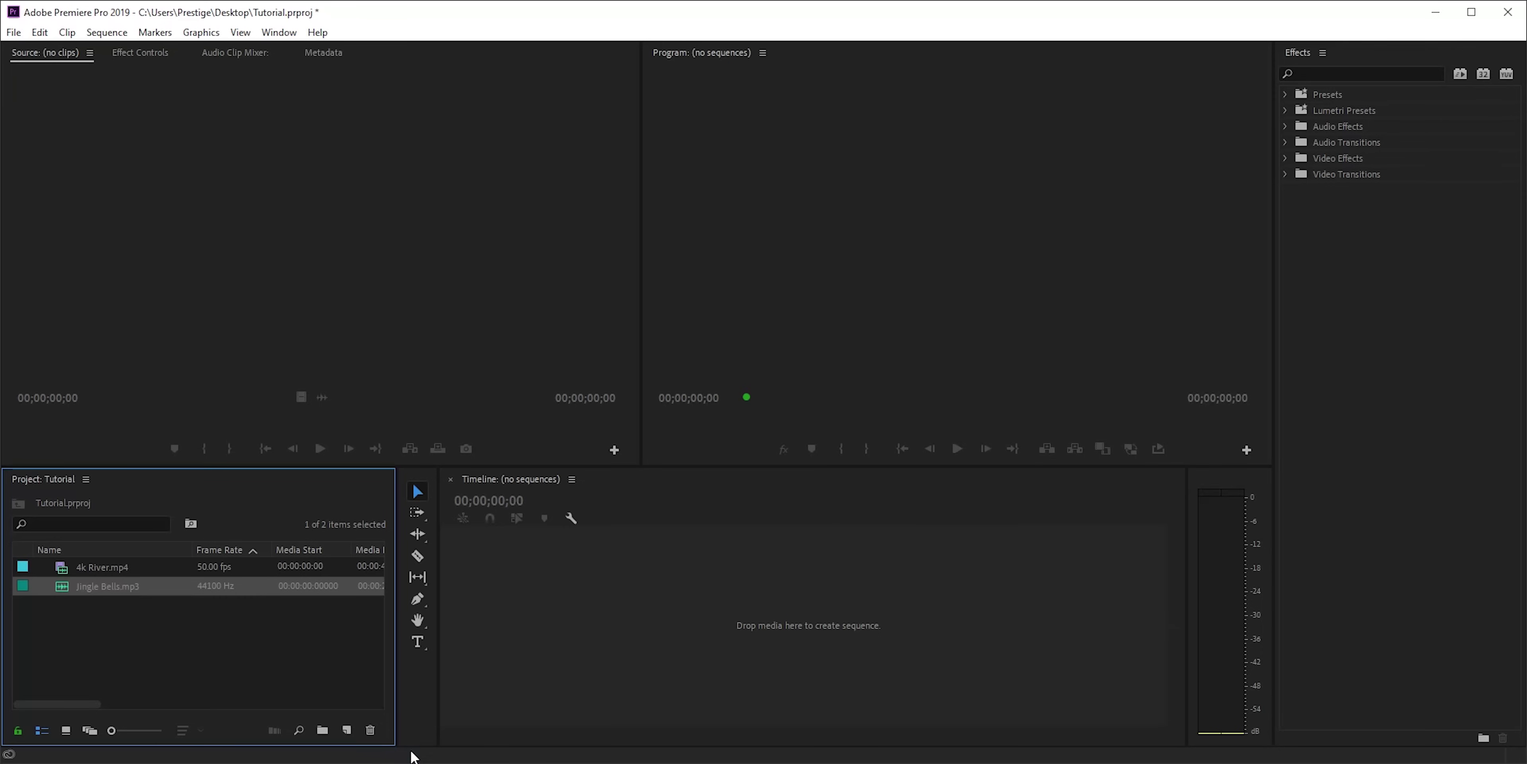
right_click(99, 587)
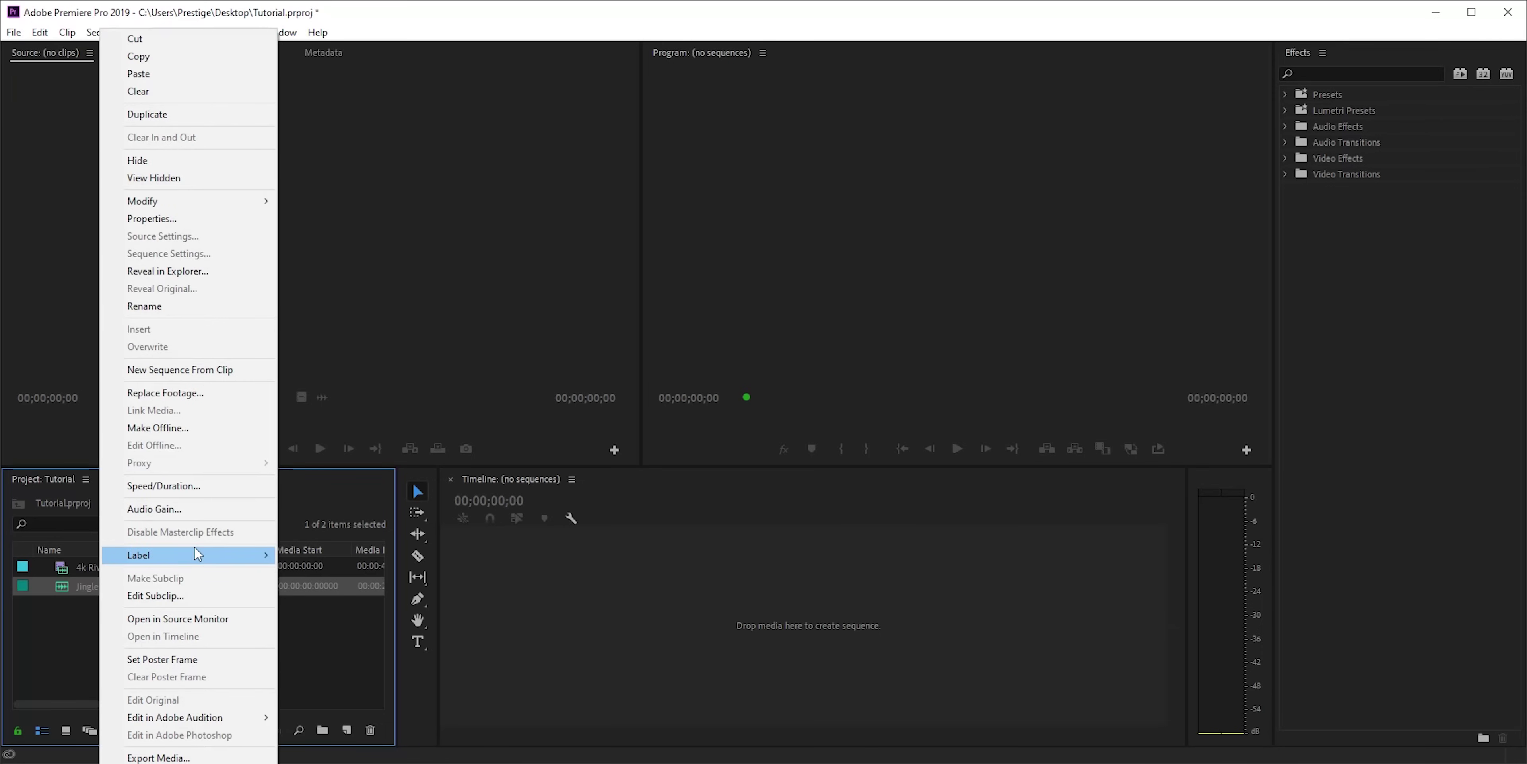
mouse_move(252, 558)
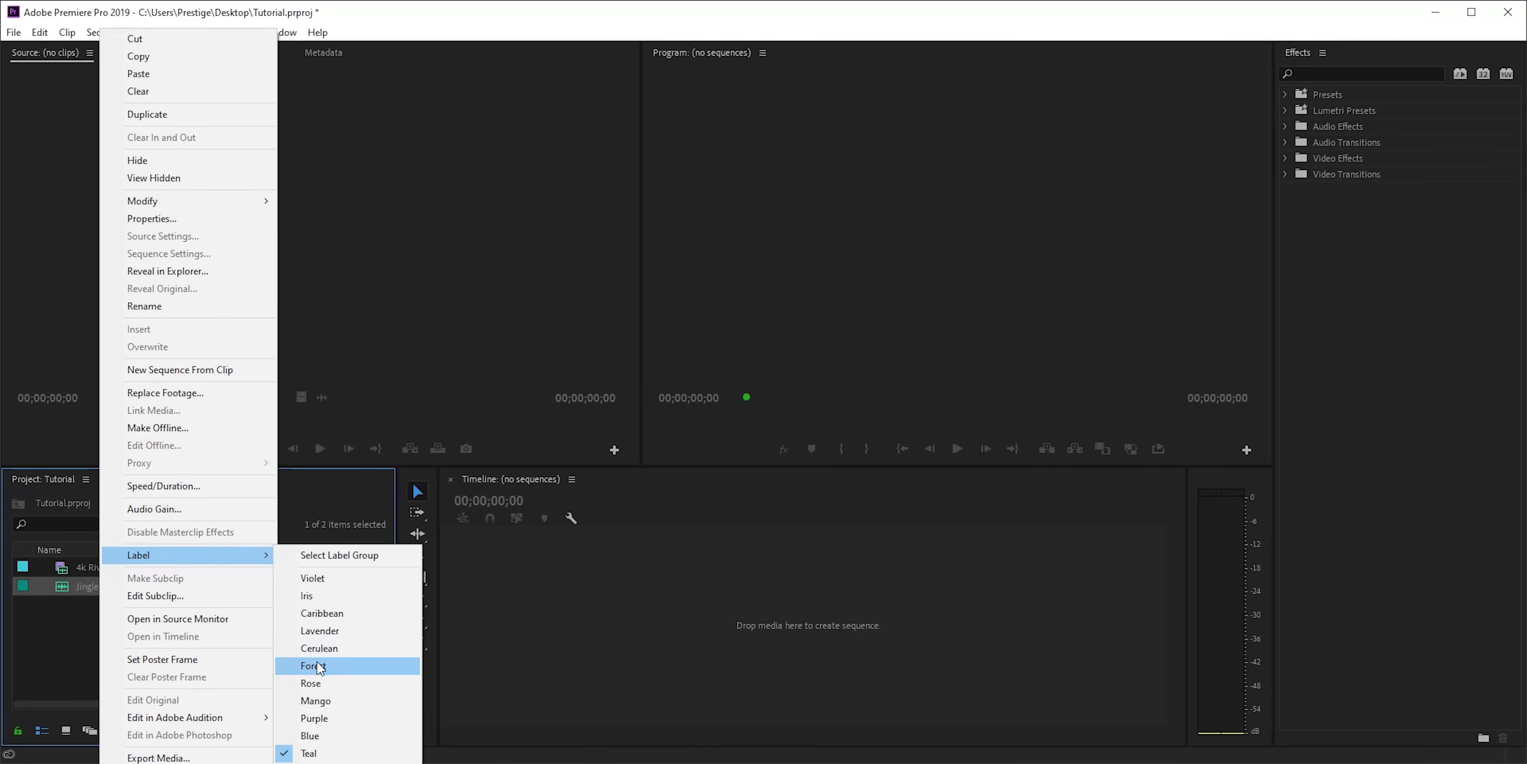
click(318, 683)
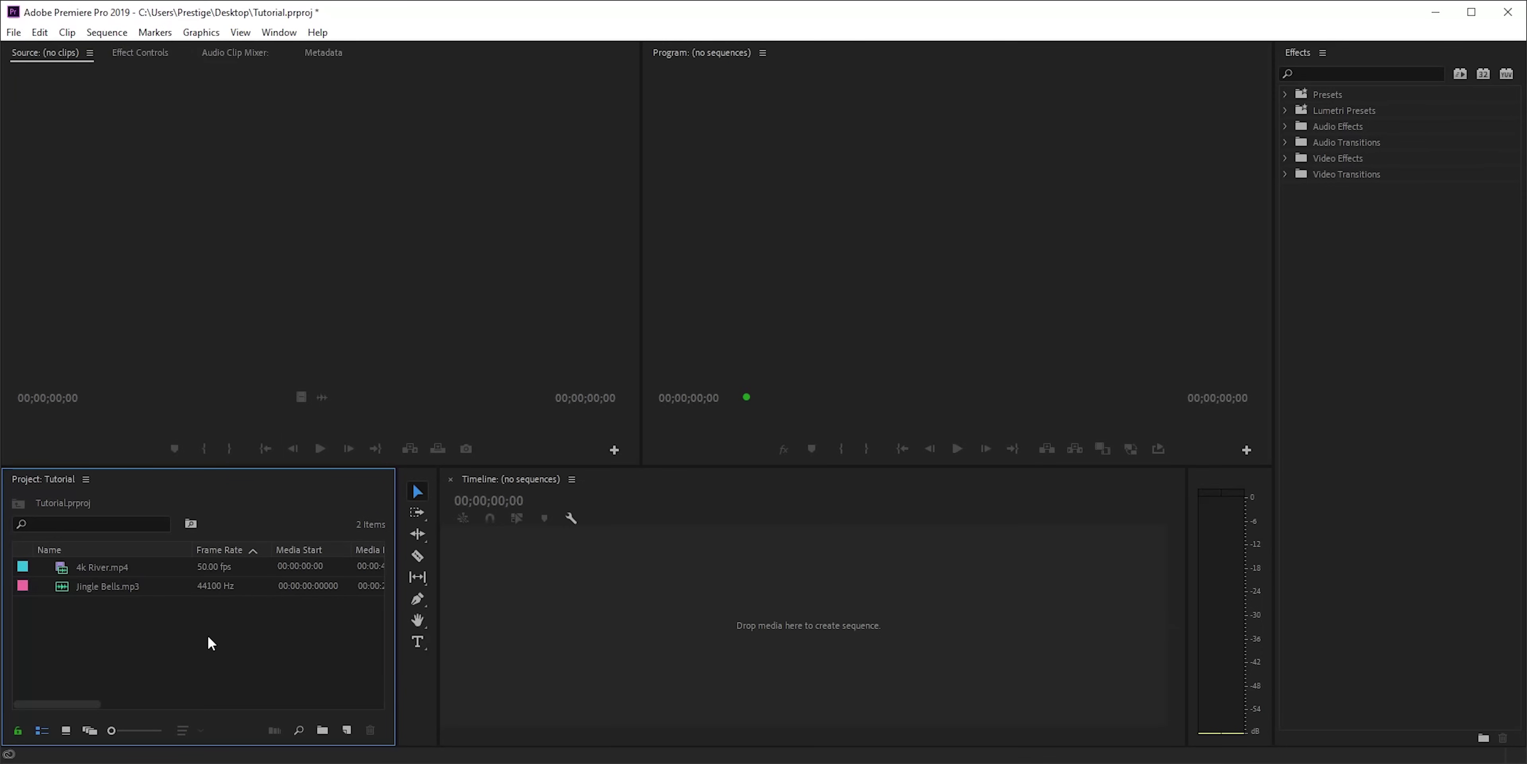
Preview the project items as thumbnails in icon view and return to list view
click(65, 730)
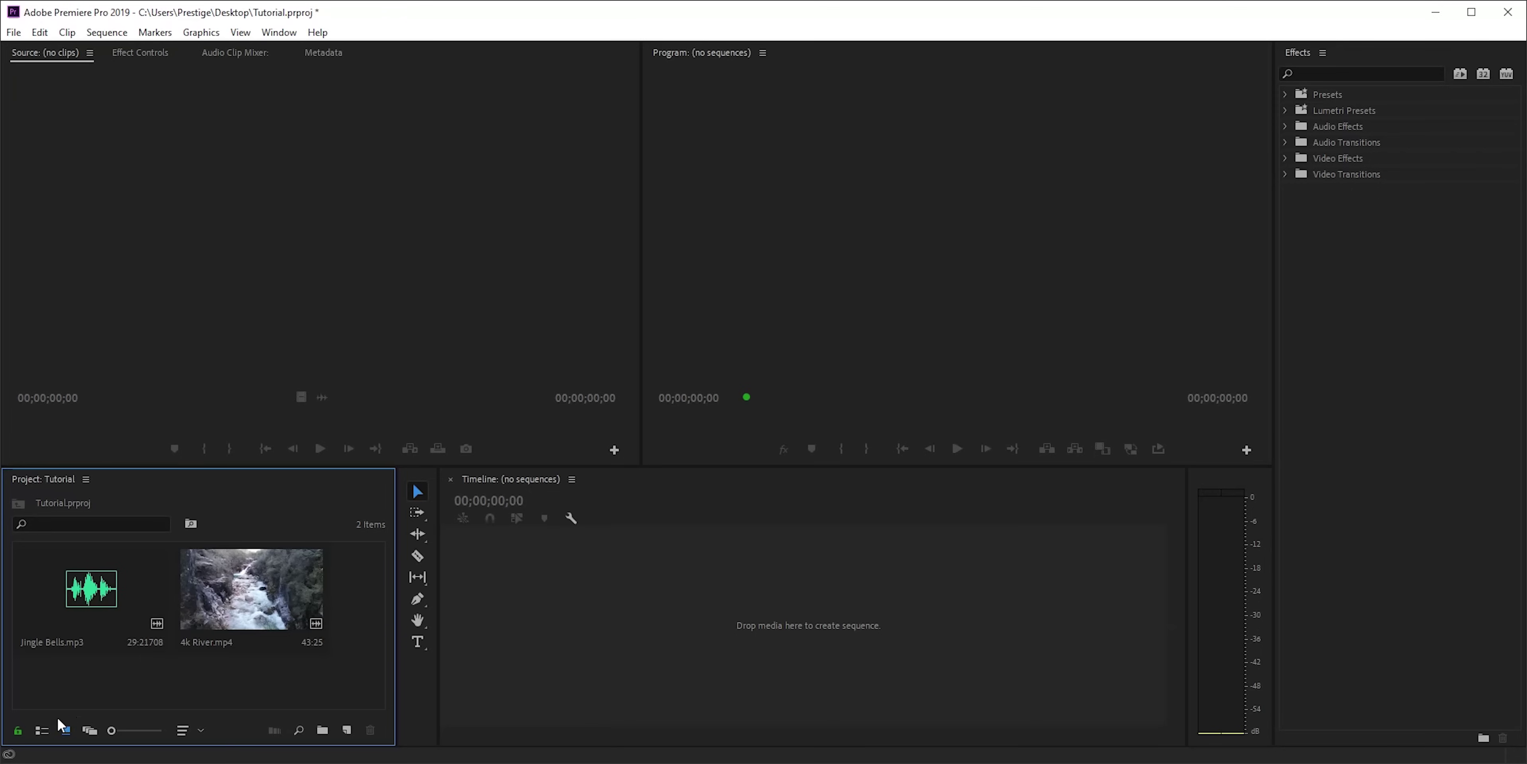
click(43, 731)
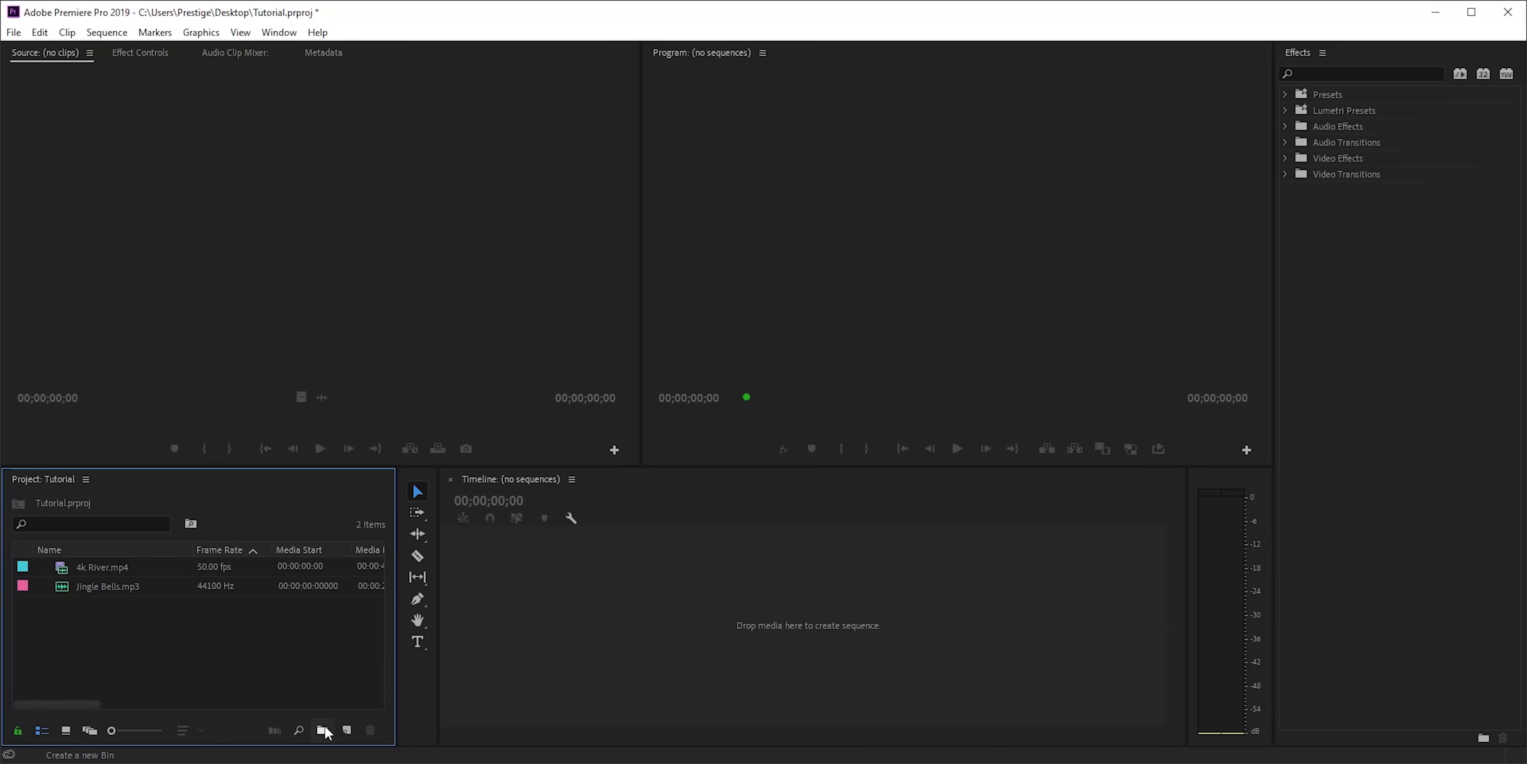
Create a bin named Assets and move 4k River.mp4 and Jingle Bells.mp3 into it
click(322, 729)
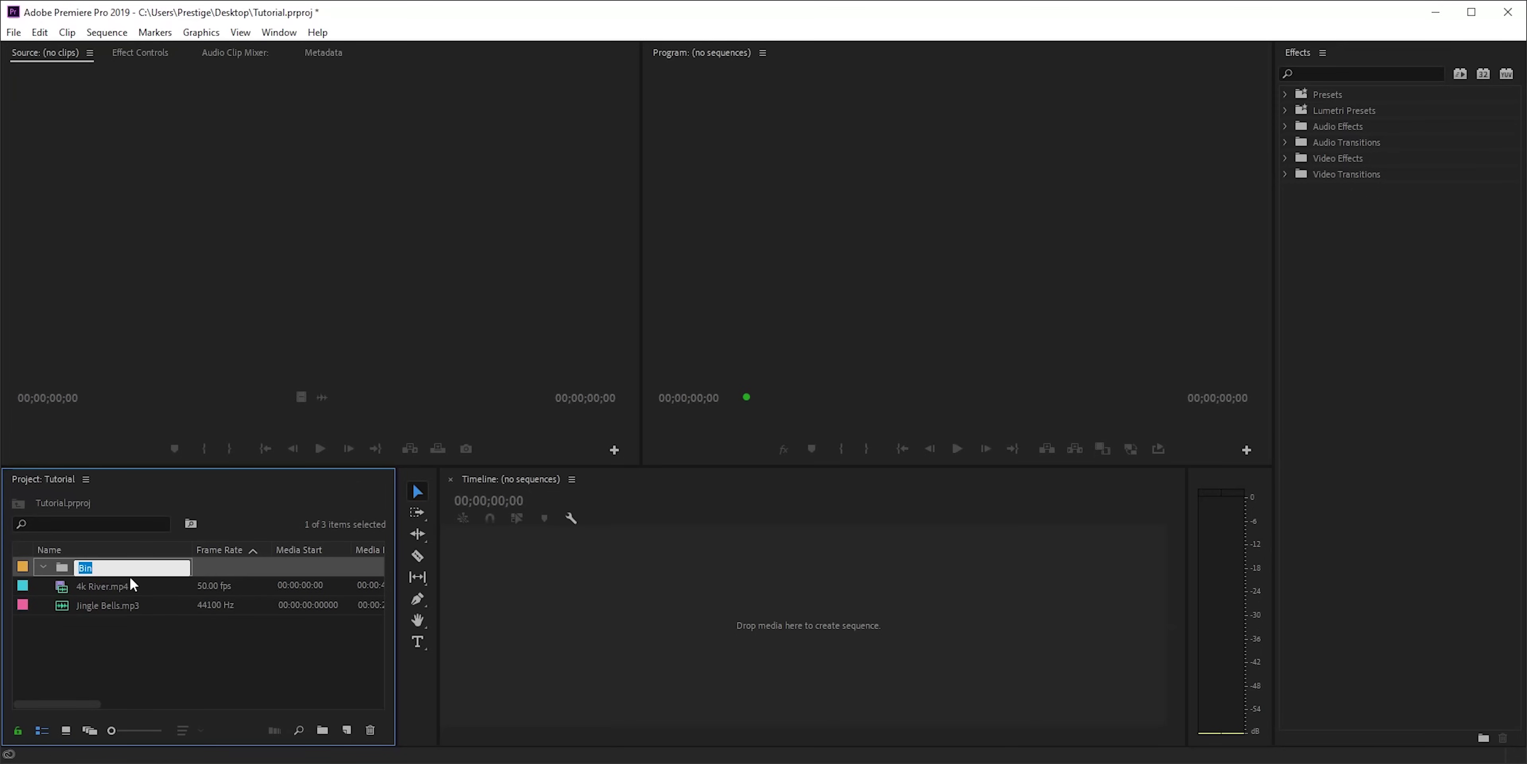
text(Assets)
key(Tab)
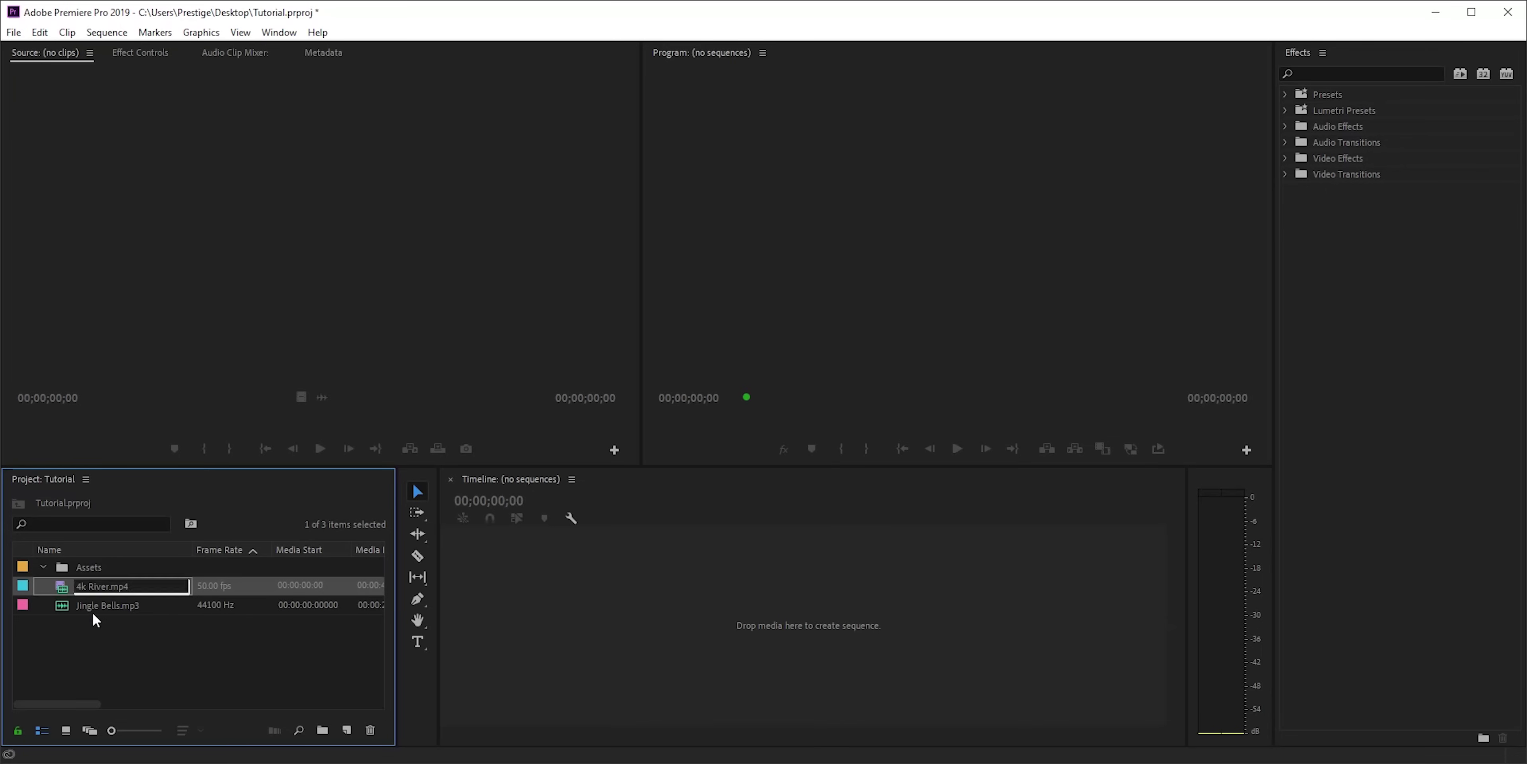
click(92, 611)
shift+click(93, 583)
drag(87, 573, 86, 568)
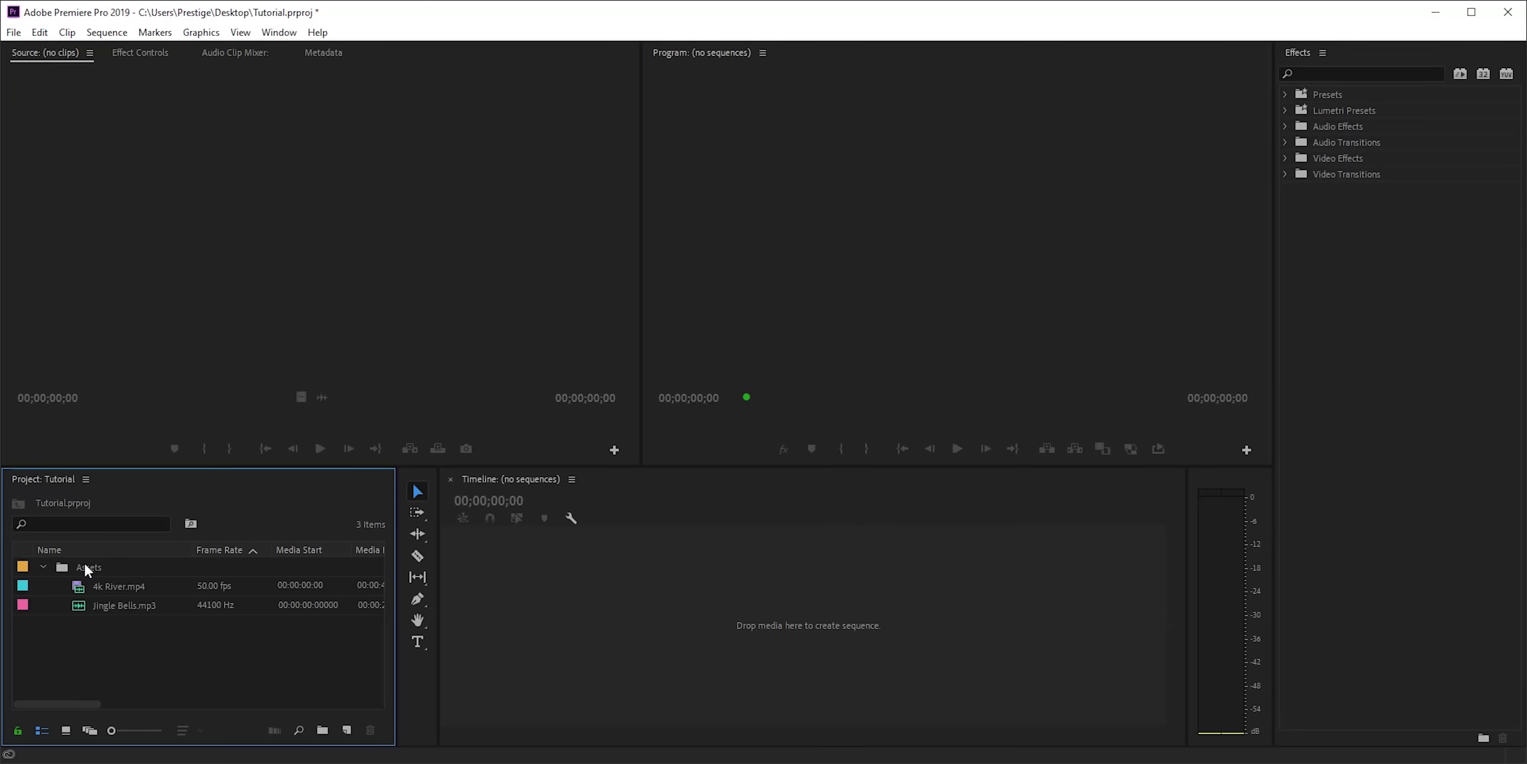
Collapse the Assets bin to hide its contents and expand it again
click(42, 568)
click(42, 568)
click(43, 568)
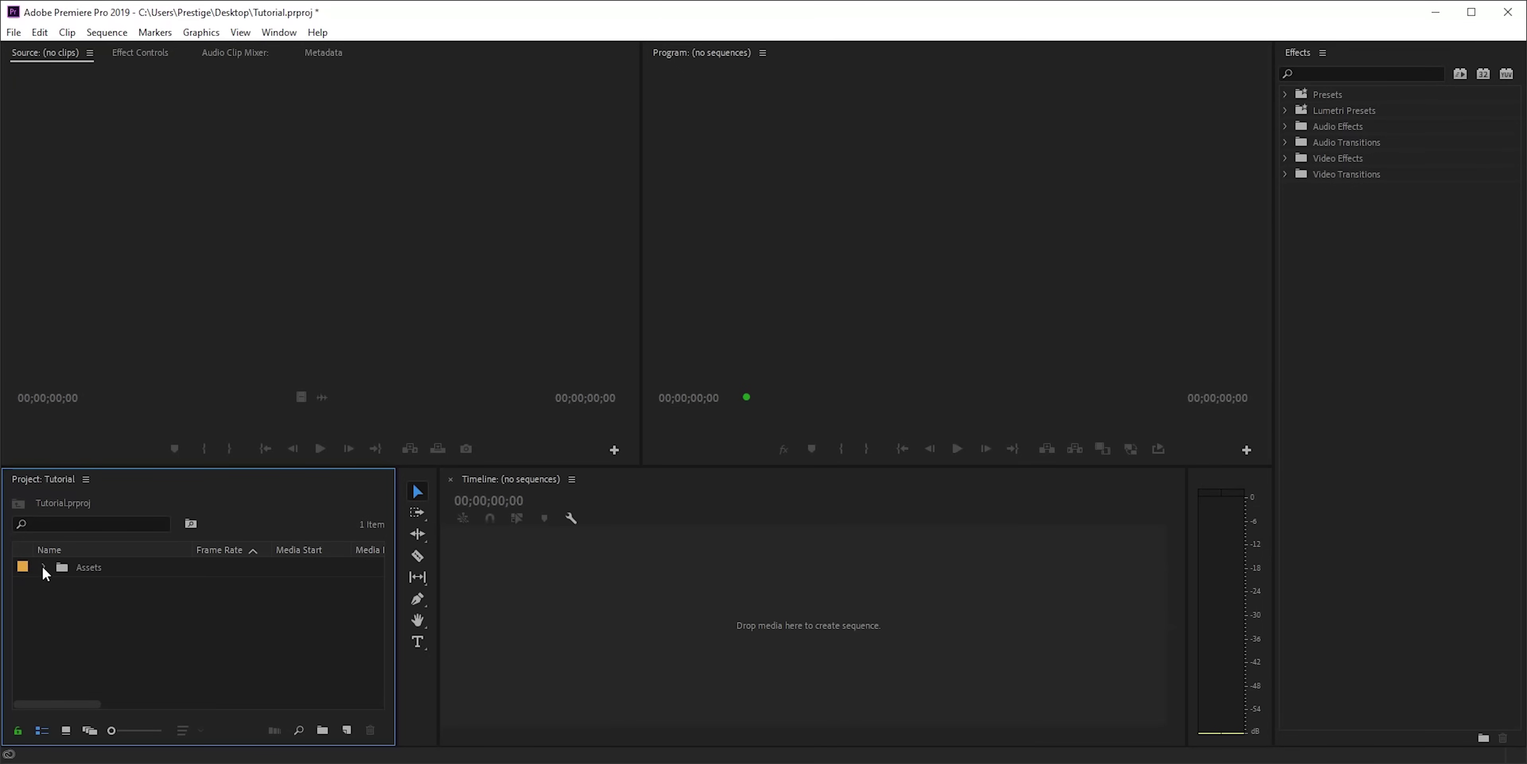
click(42, 568)
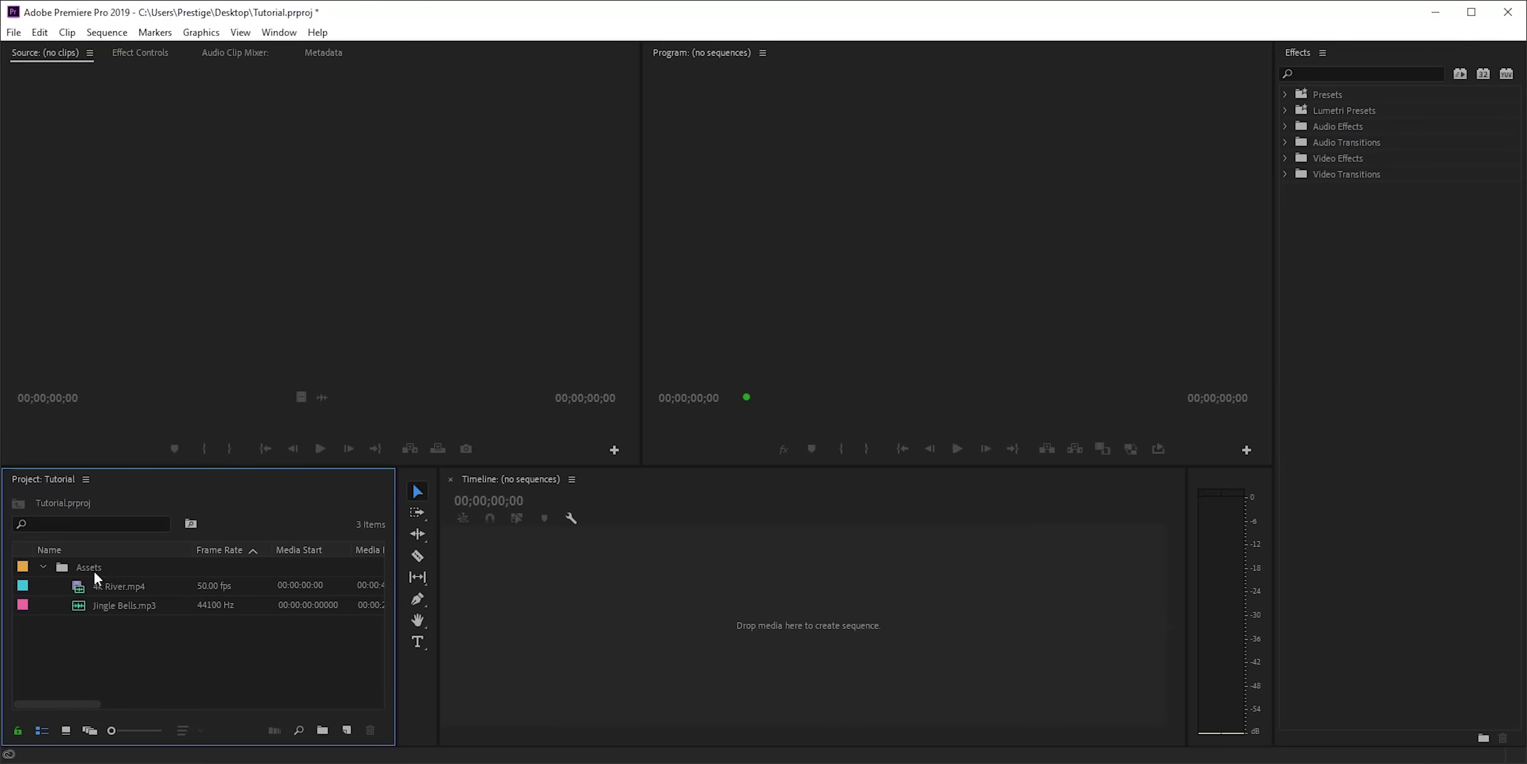
Set the label colour of the Assets bin and both clips inside it to Caribbean
click(108, 570)
click(111, 605)
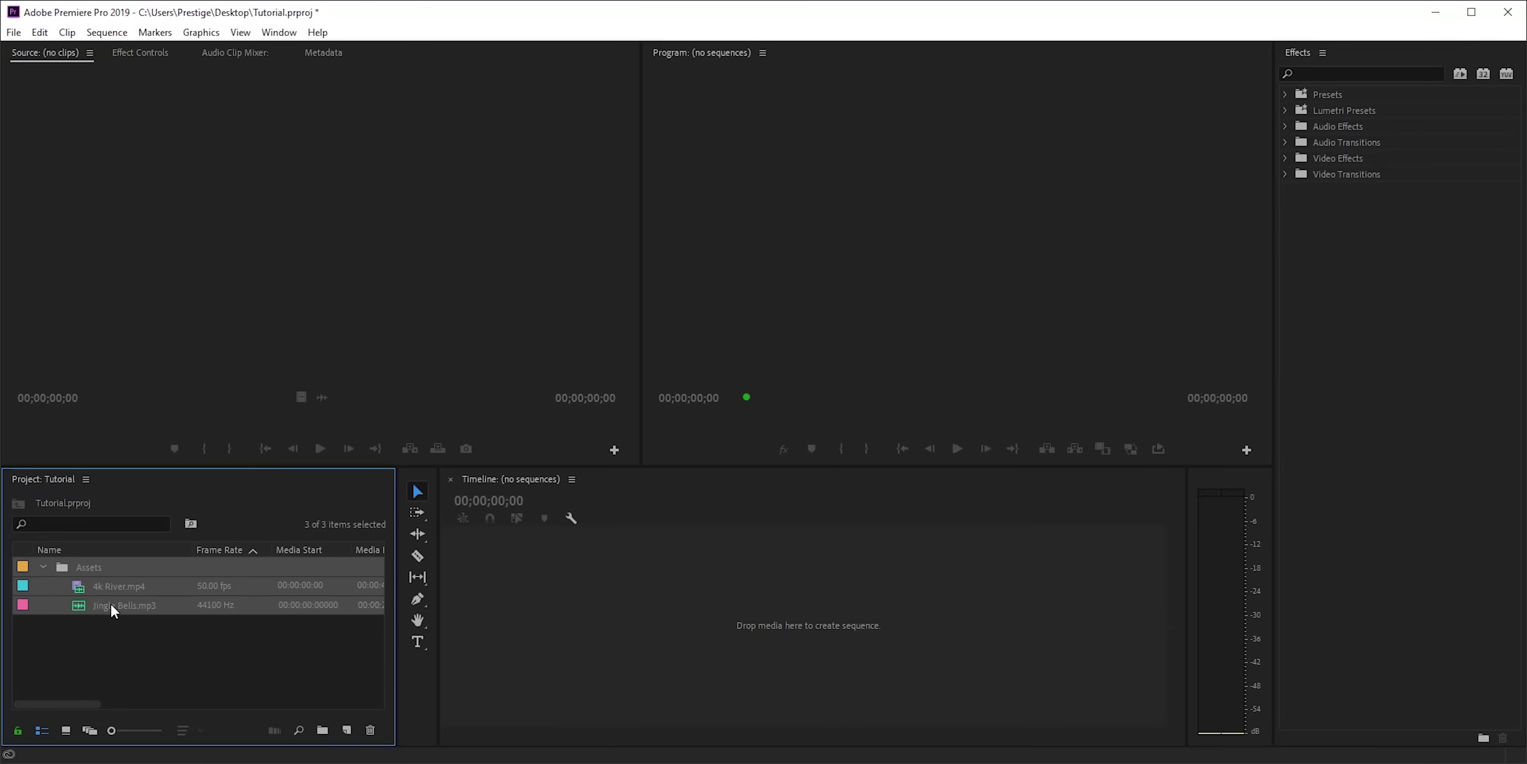
right_click(111, 604)
mouse_move(234, 520)
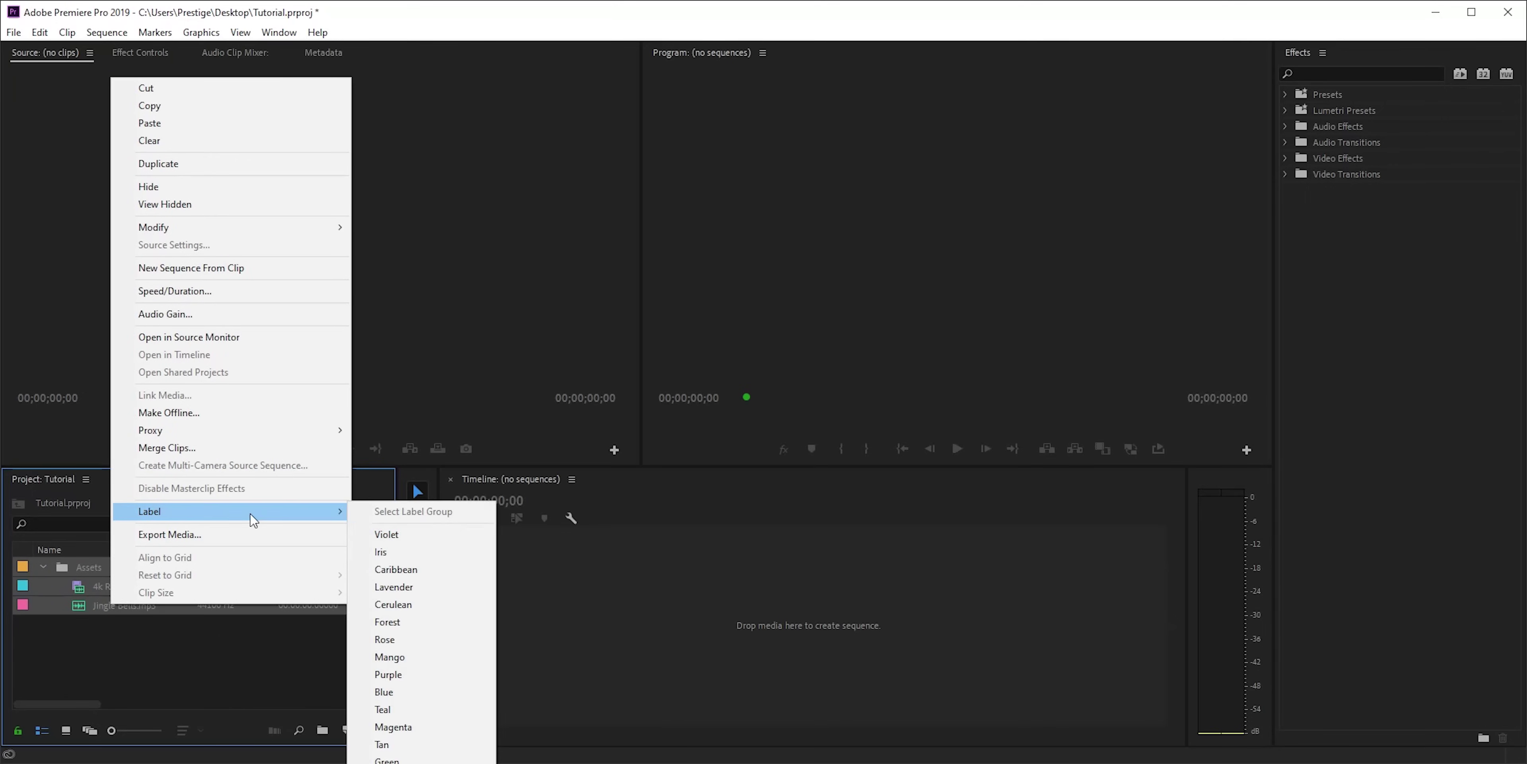
click(438, 570)
click(113, 651)
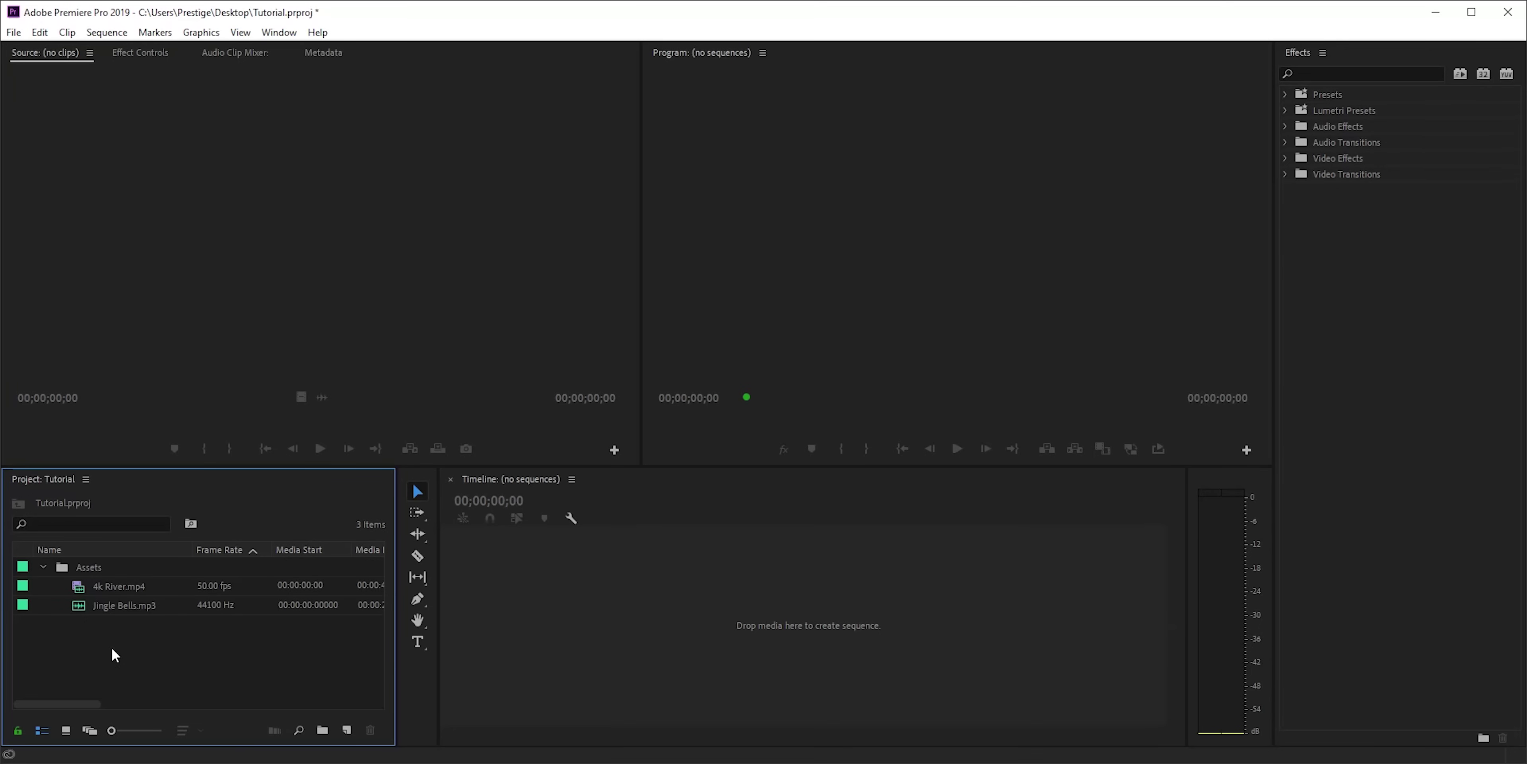
Open the 4k River.mp4 clip in the Source Monitor and play its first five seconds, stopping at 00:00:05:22
double_click(78, 593)
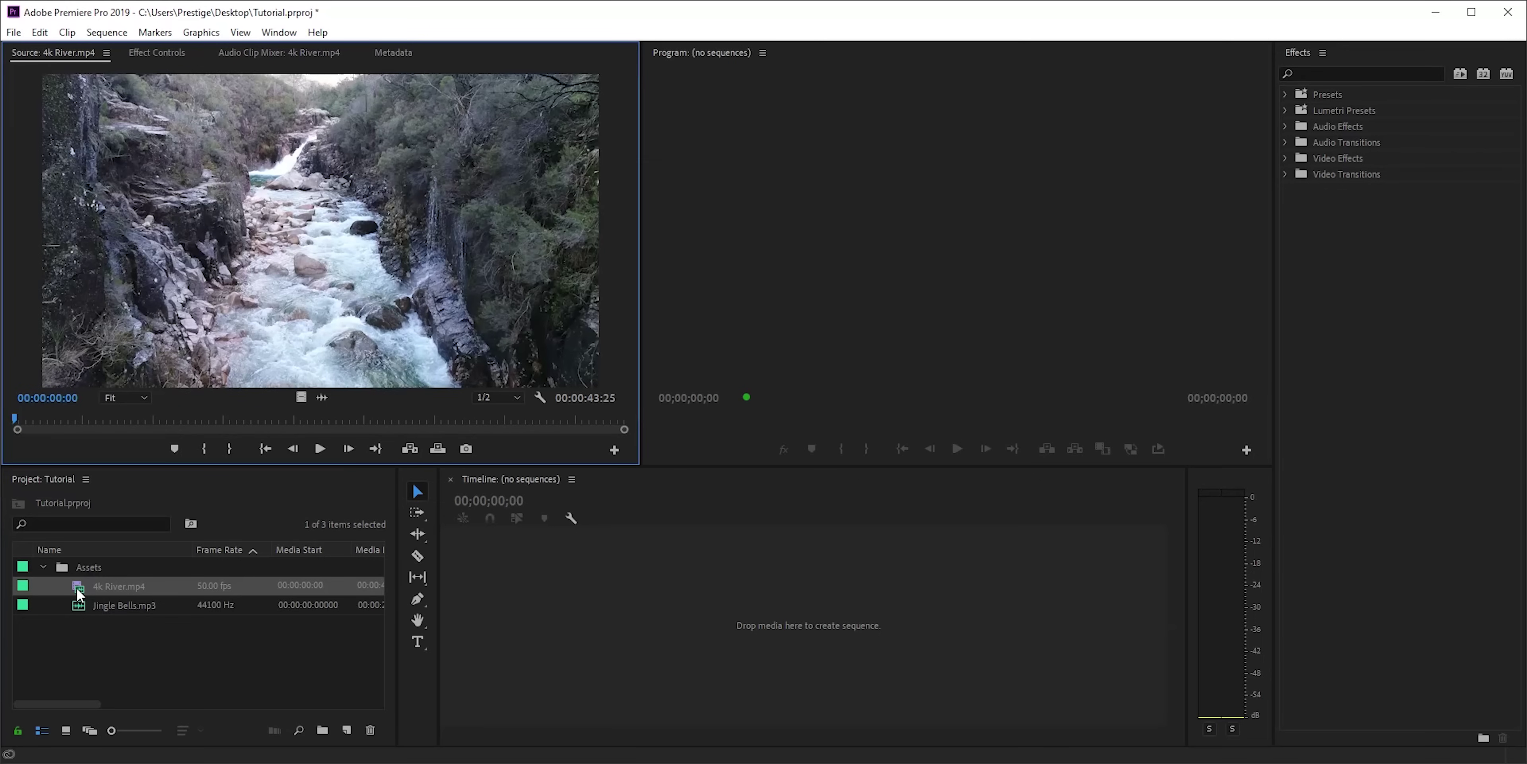
click(323, 450)
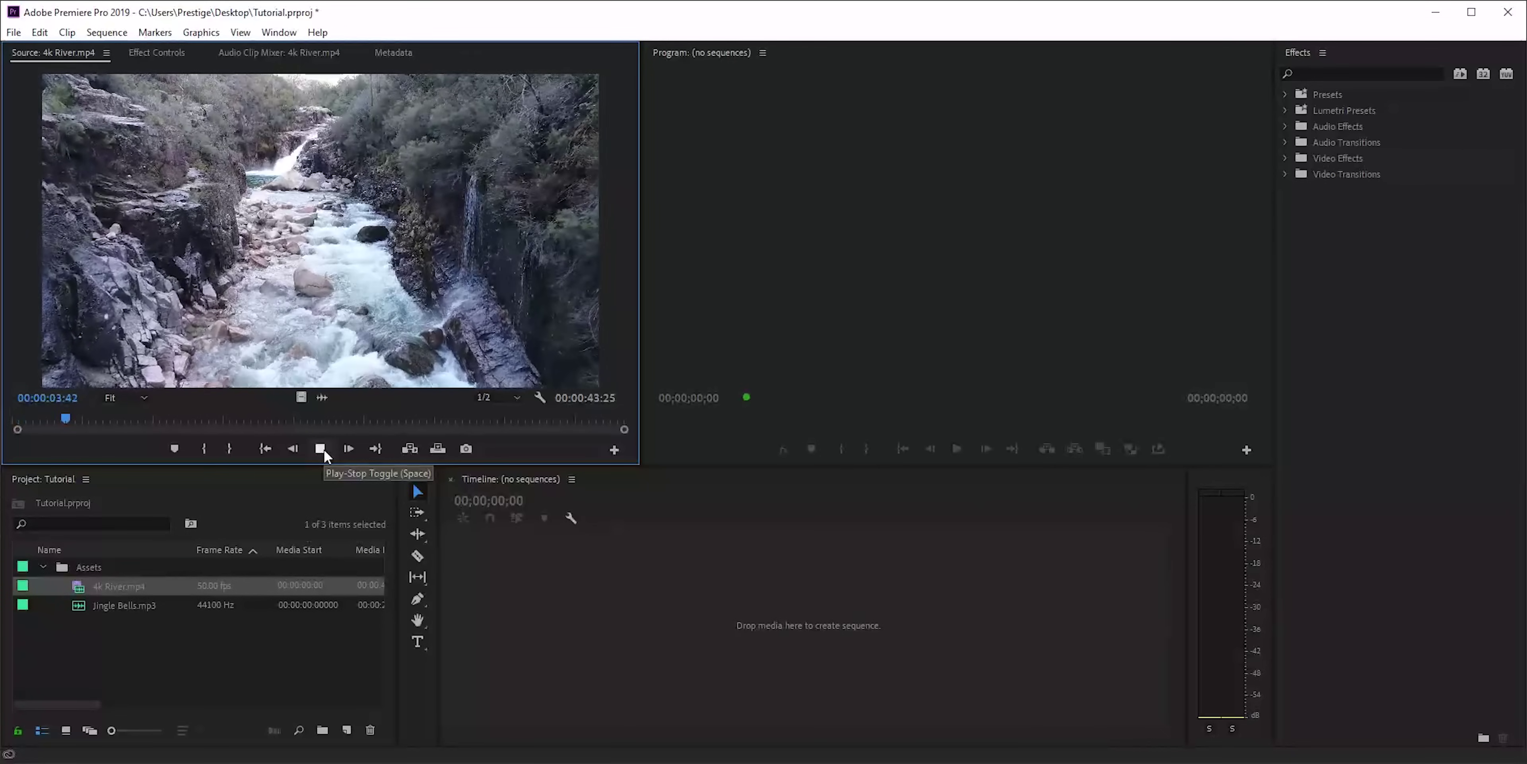
click(321, 449)
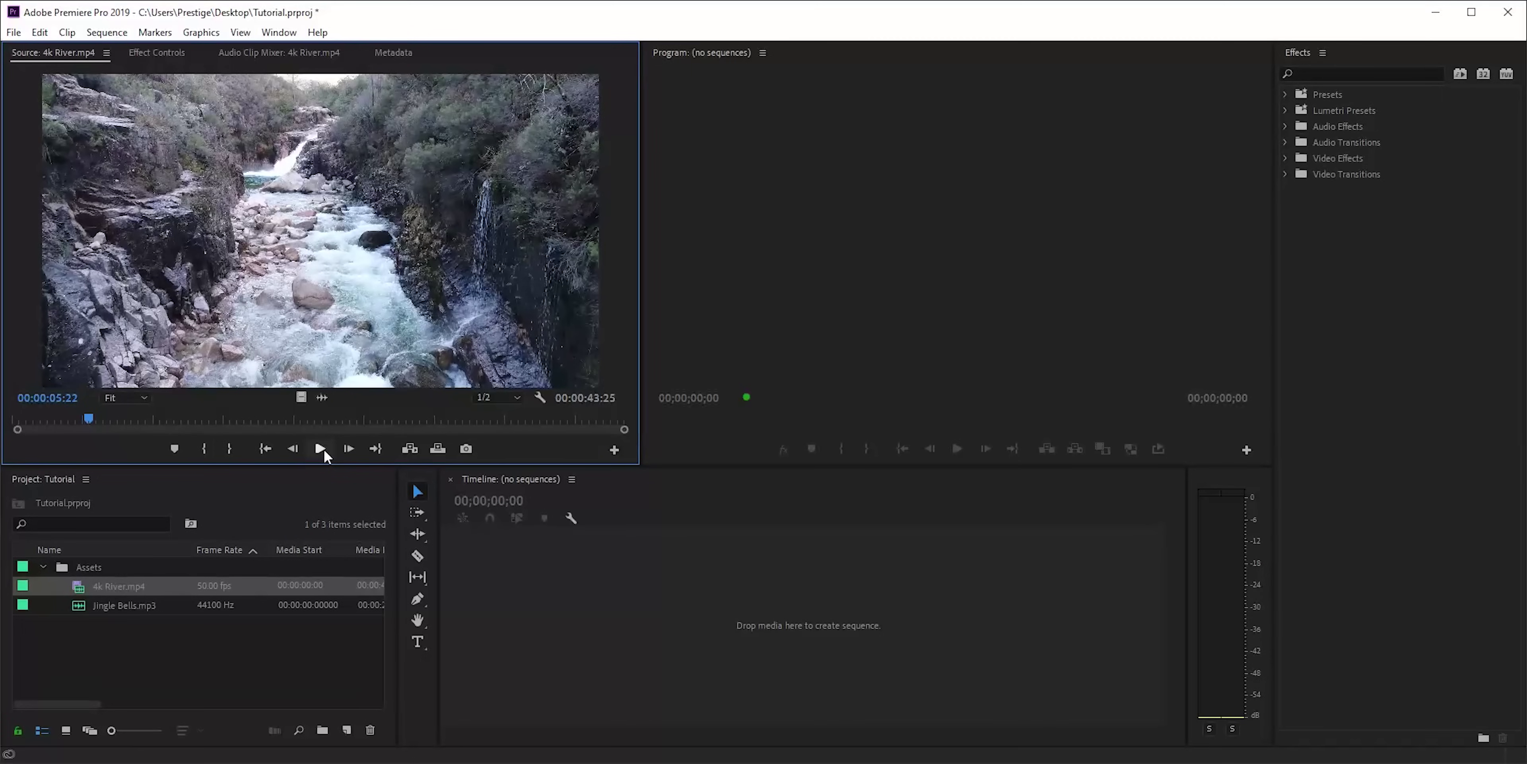
Review the Source Monitor's playback resolution options and the transport controls available in its Button Editor
click(518, 396)
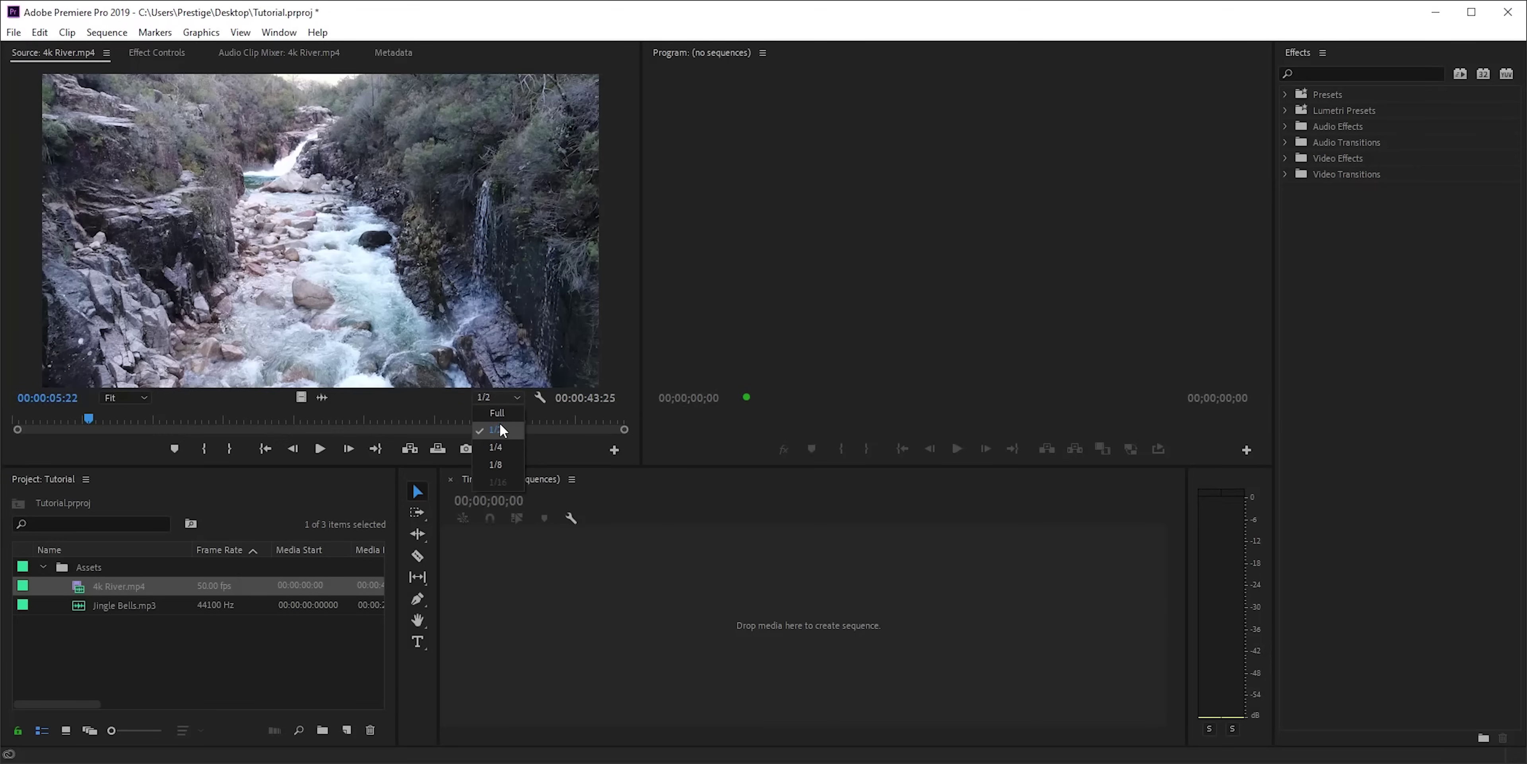
click(513, 397)
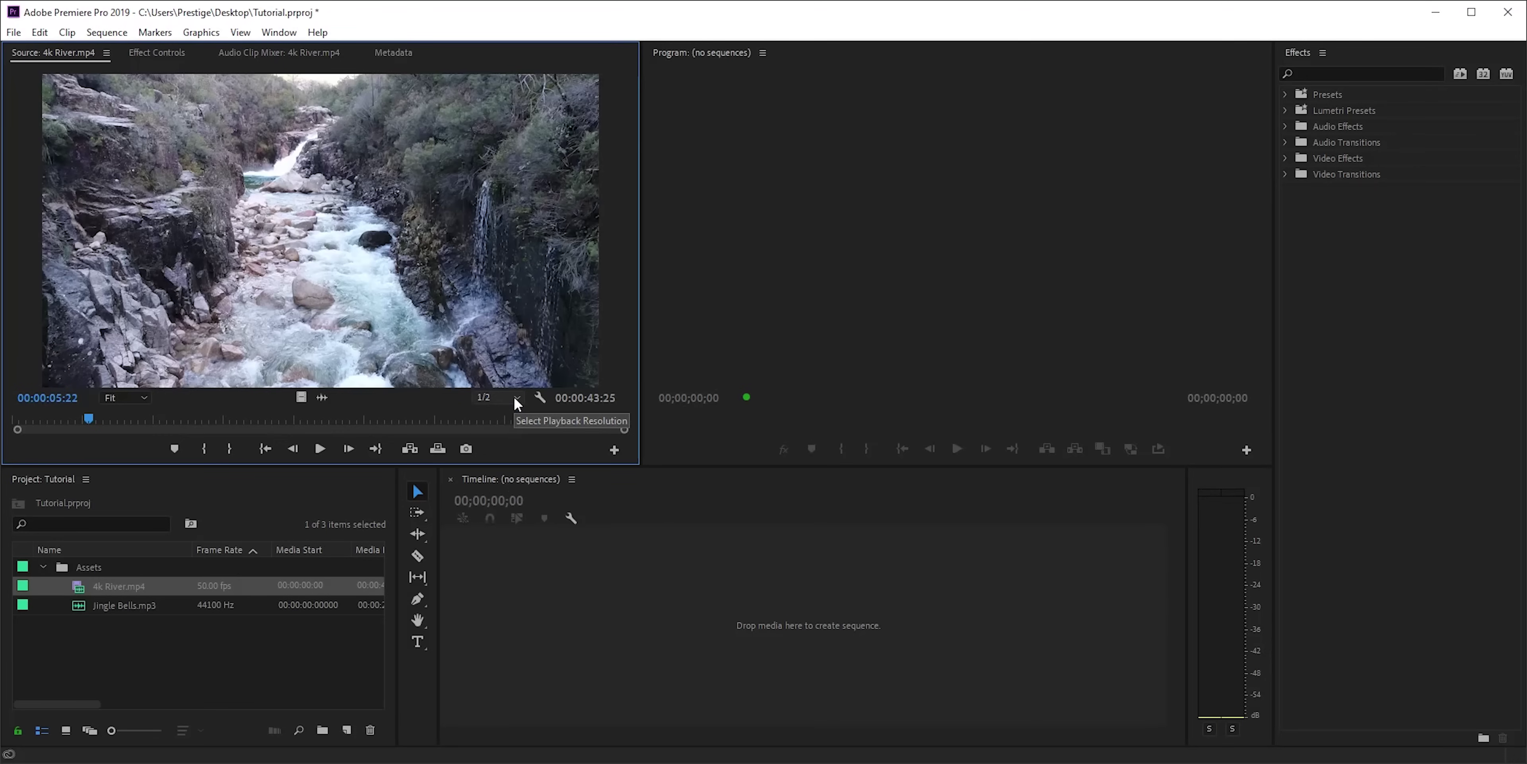
click(516, 401)
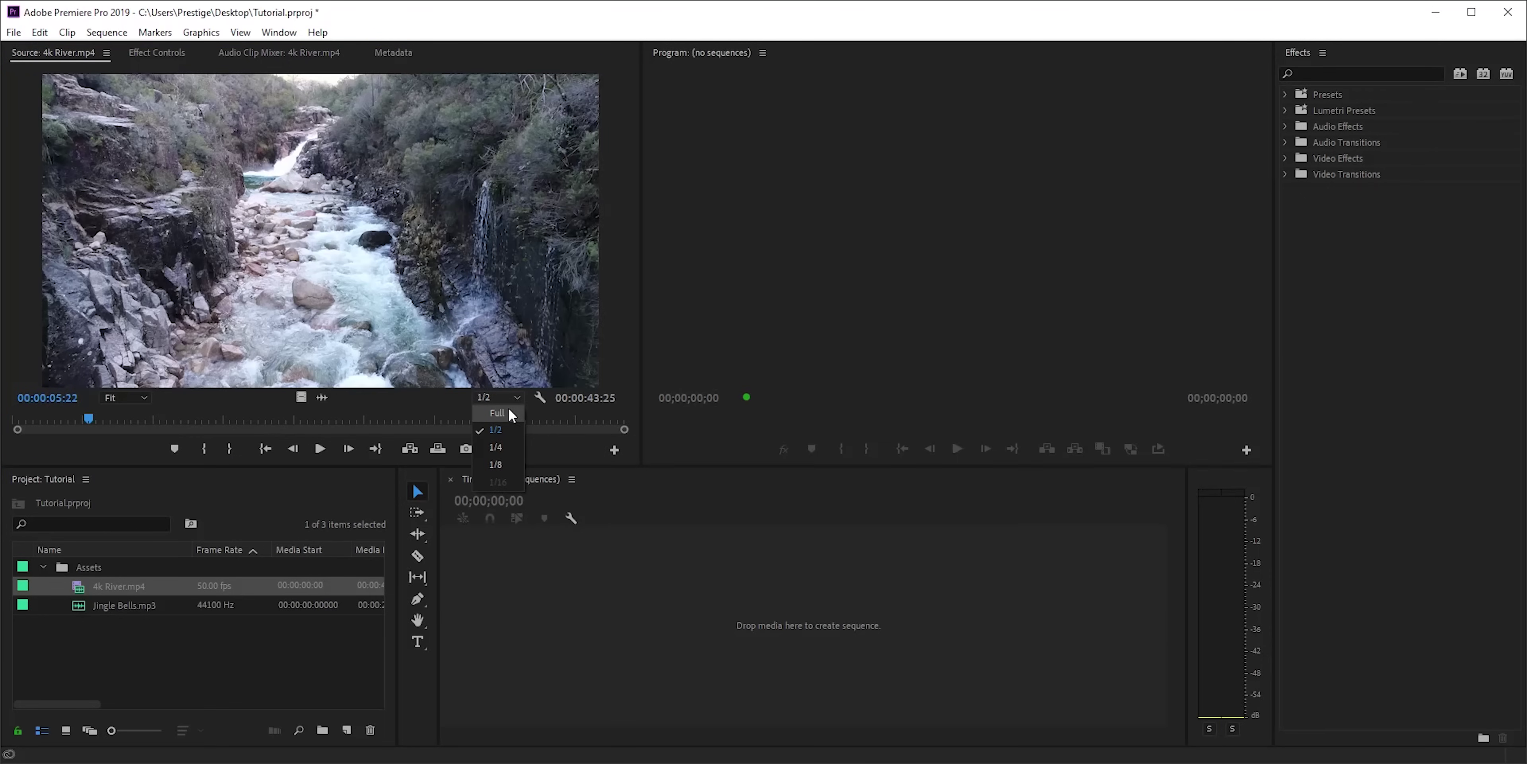
click(517, 401)
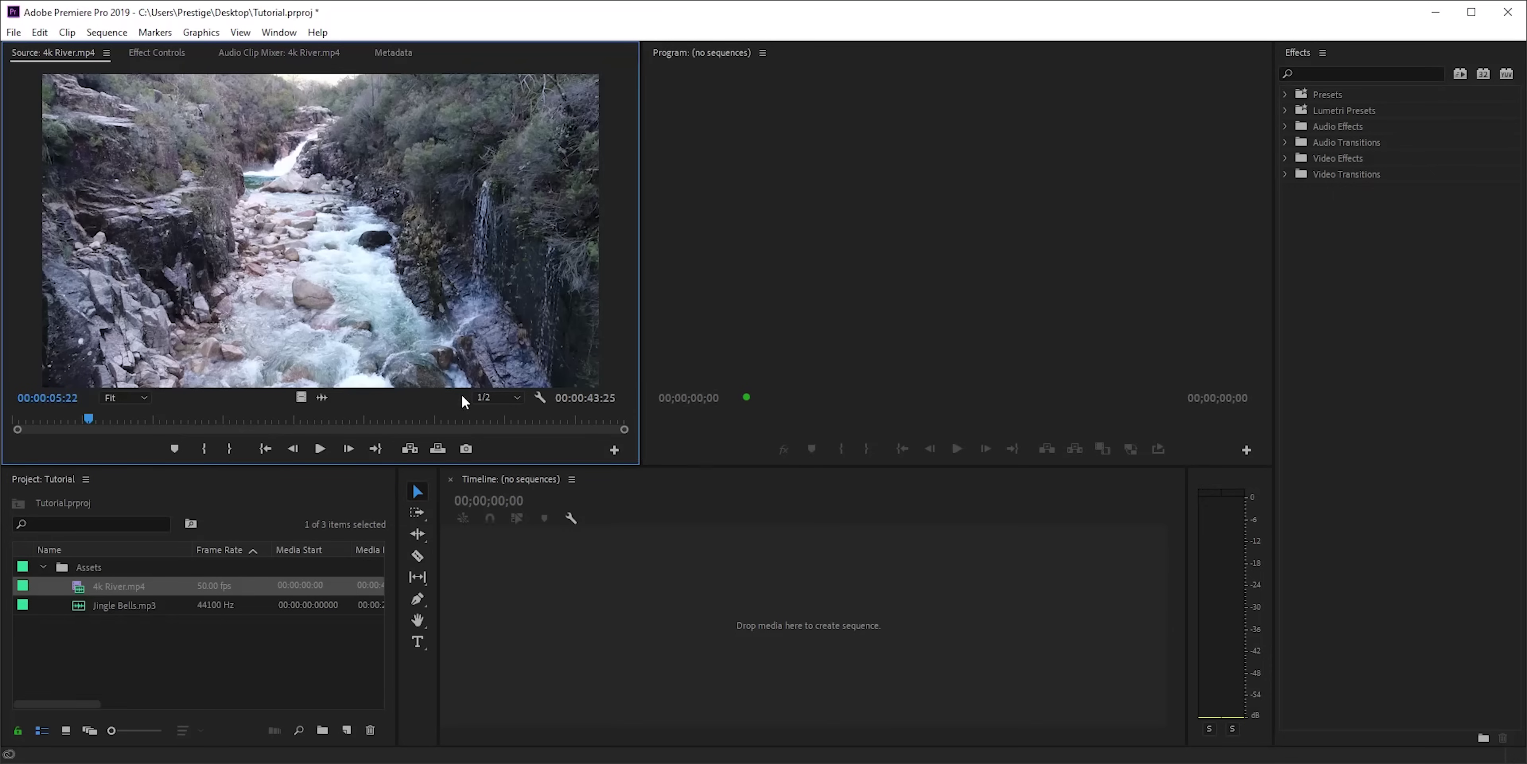
click(509, 395)
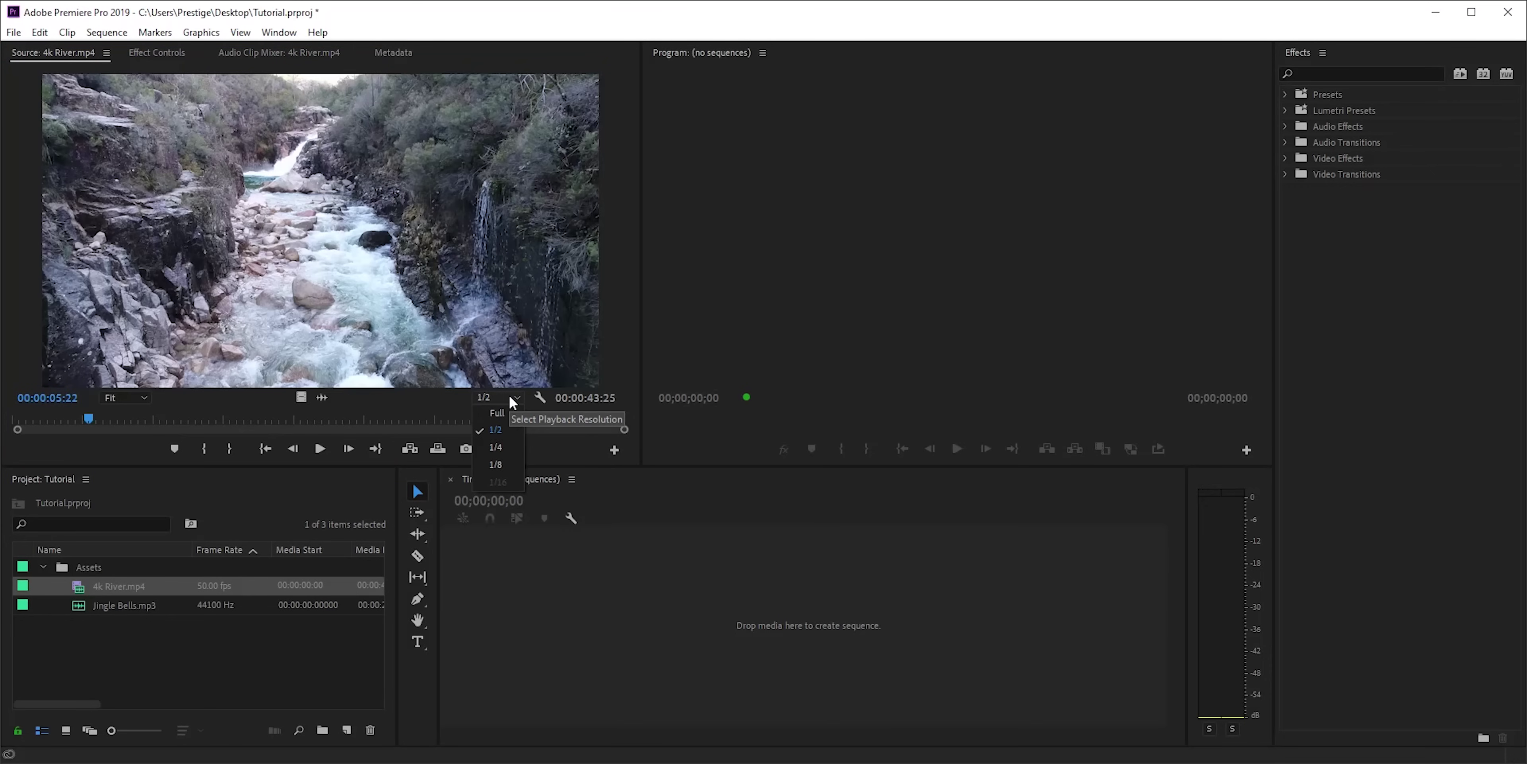
click(508, 396)
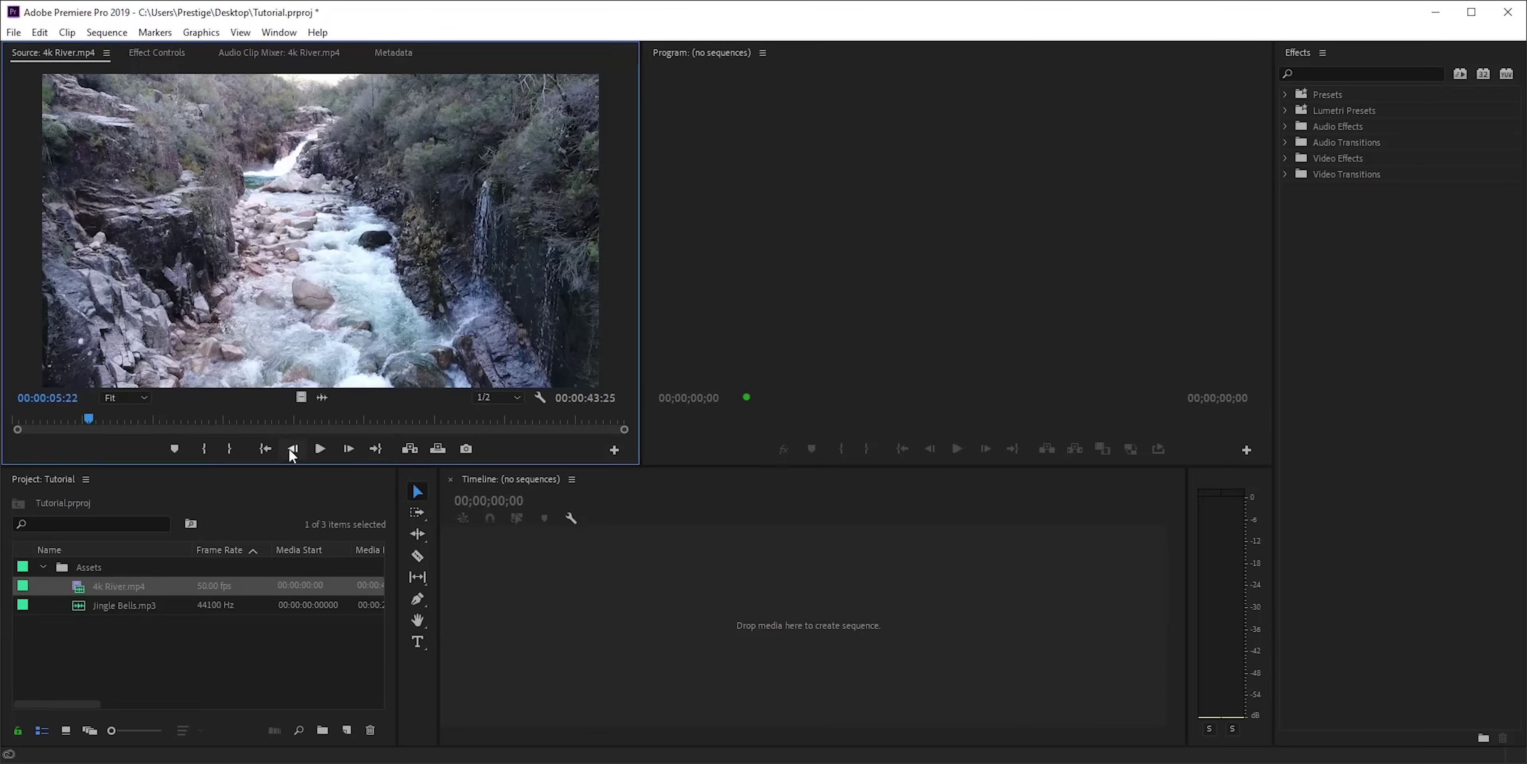
click(614, 449)
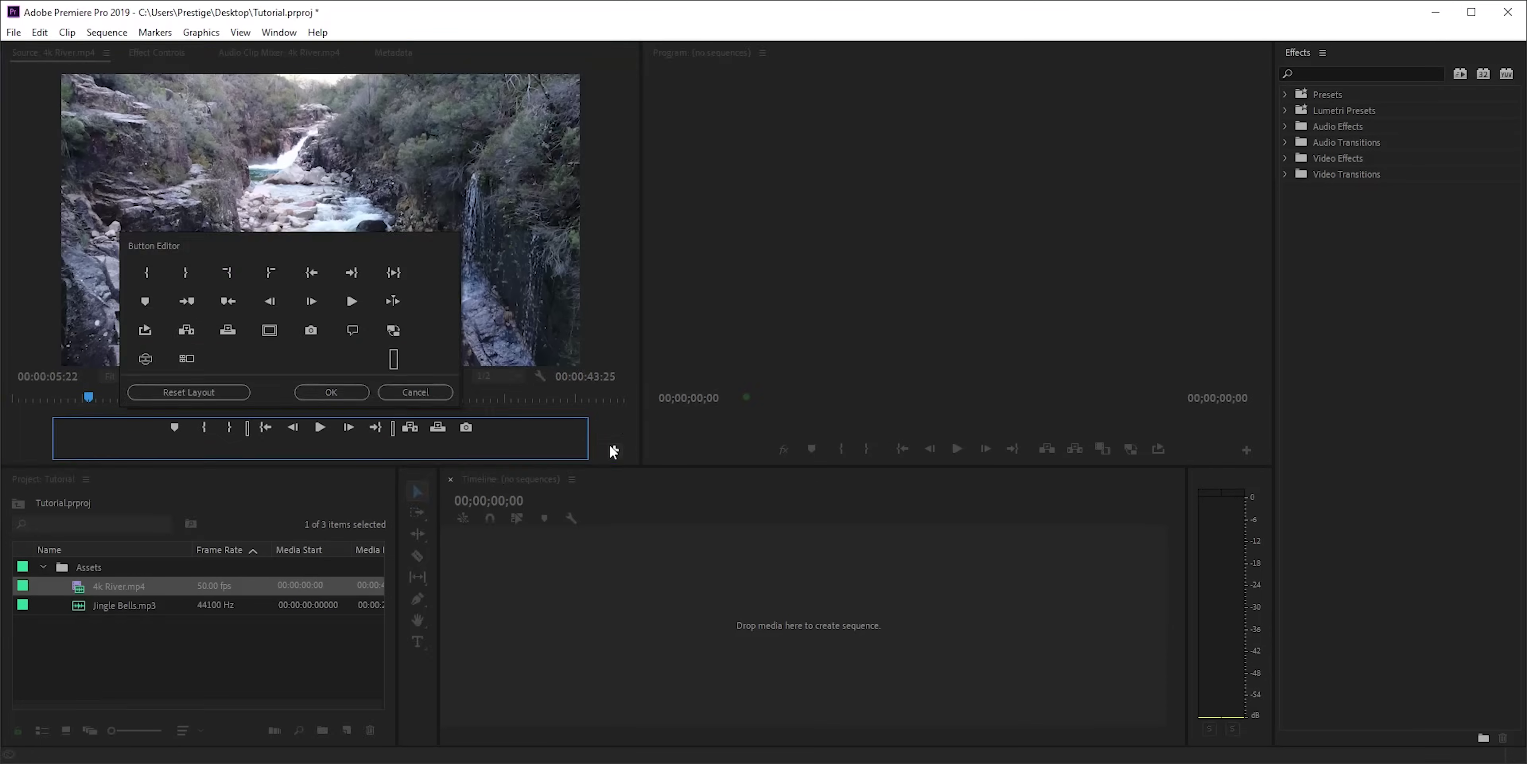
click(412, 393)
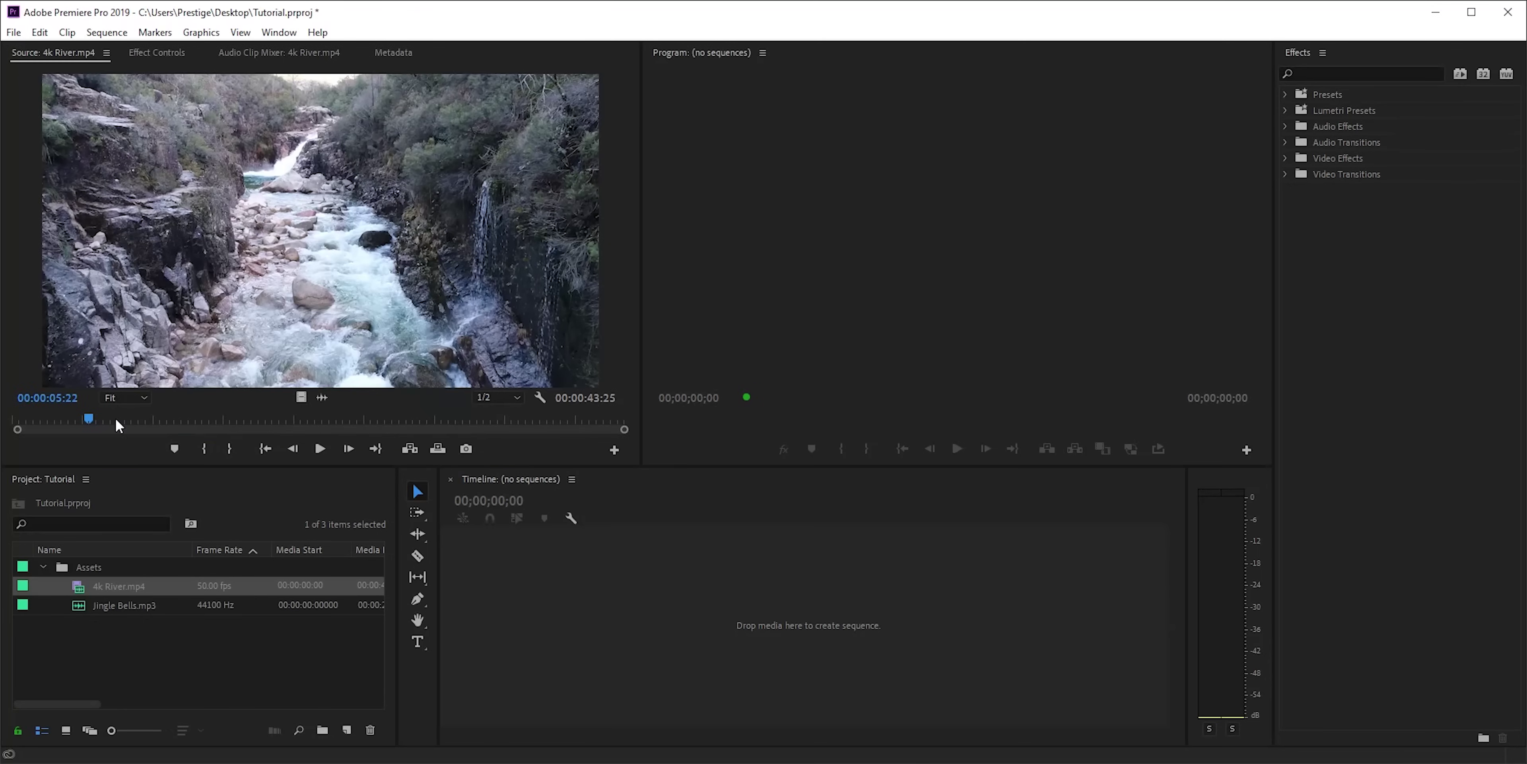
Scrub the Source Monitor's playhead back to 00:00:04:23 in the 4k River.mp4 clip
drag(116, 419, 76, 418)
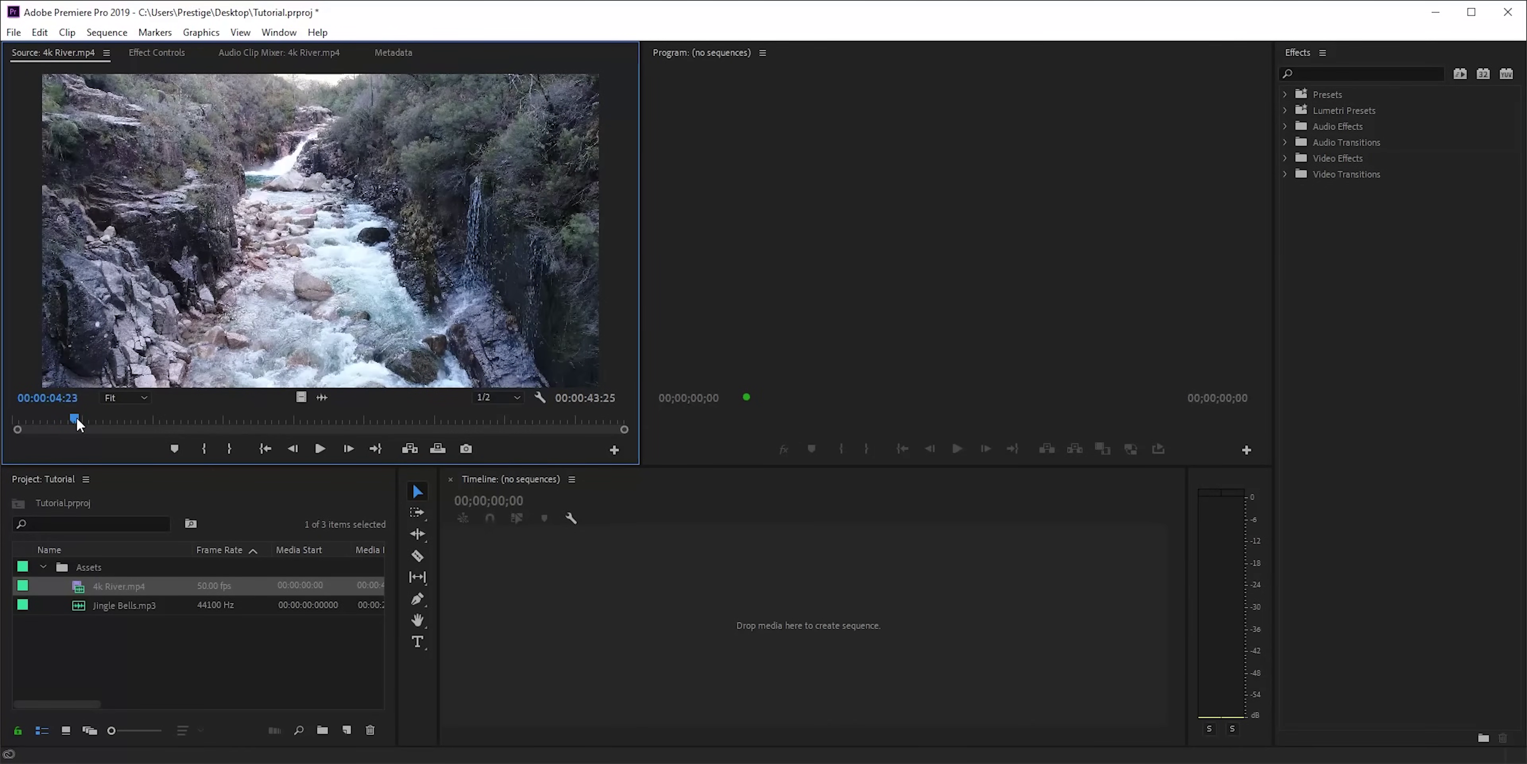
Mark the 4k River.mp4 clip's In point at 00:00:04:23 and its Out point at 00:00:10:37
click(207, 448)
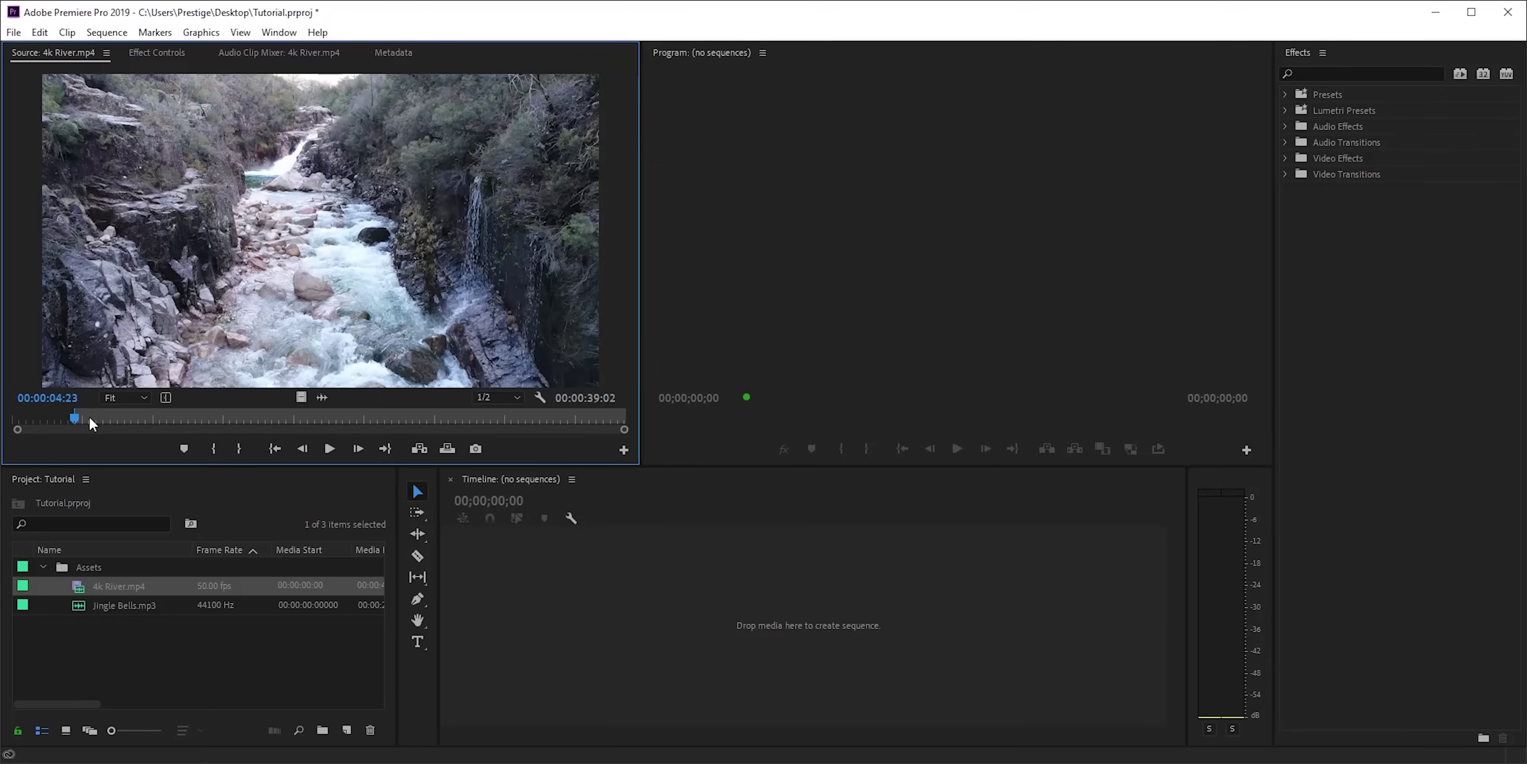
drag(71, 424, 165, 421)
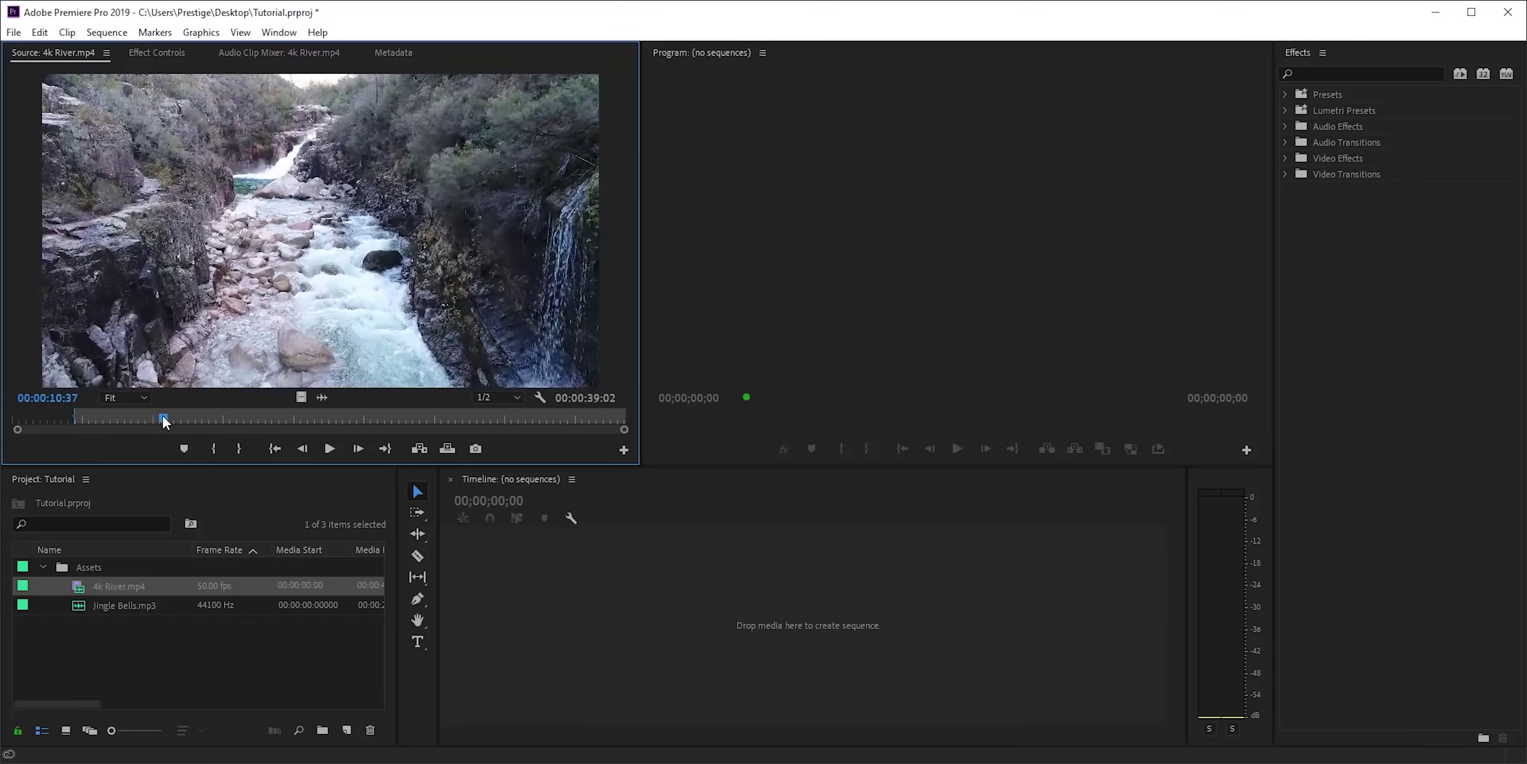
click(239, 448)
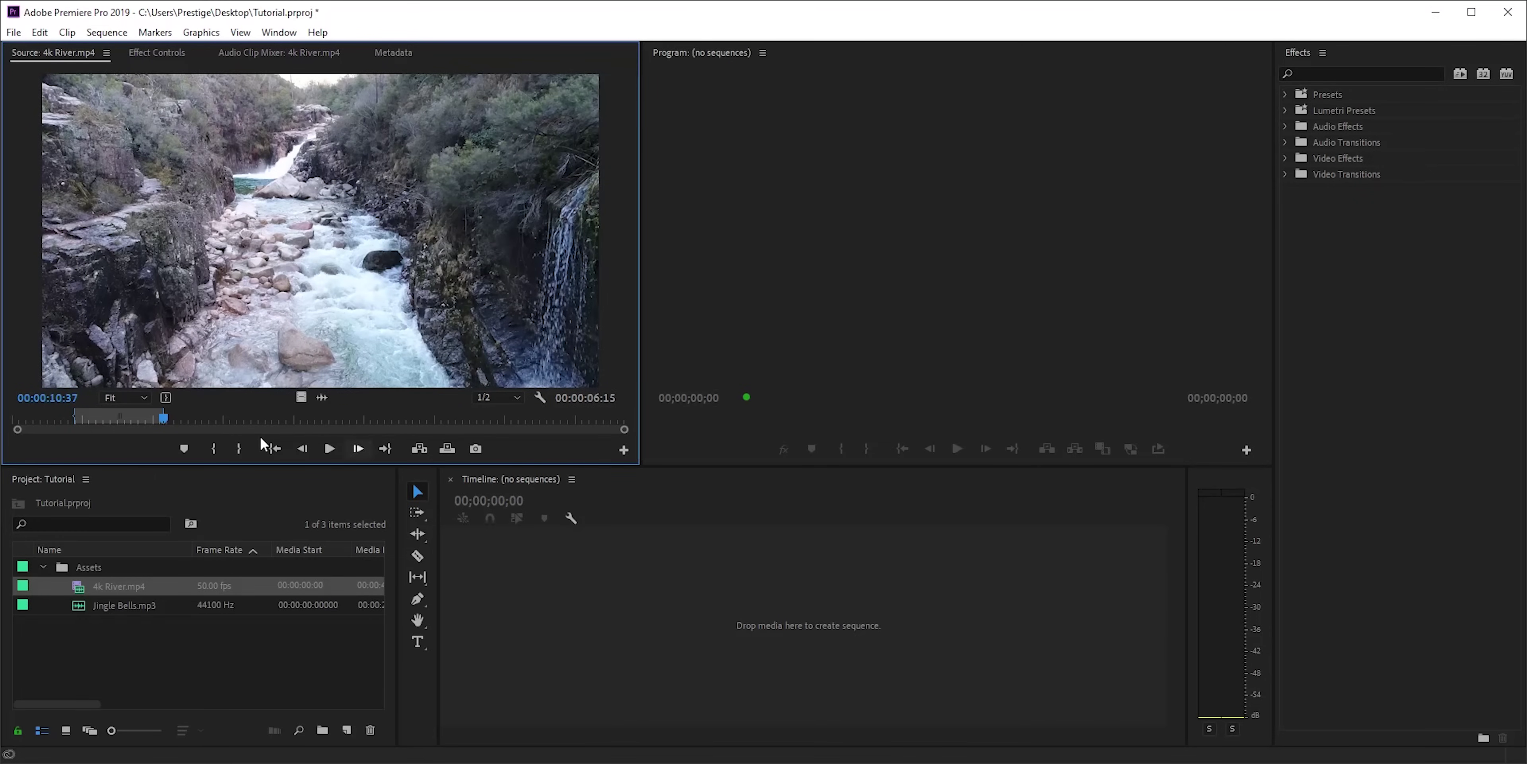
Play the marked section of 4k River.mp4 from its In point, stopping at 00:00:10:22
click(275, 448)
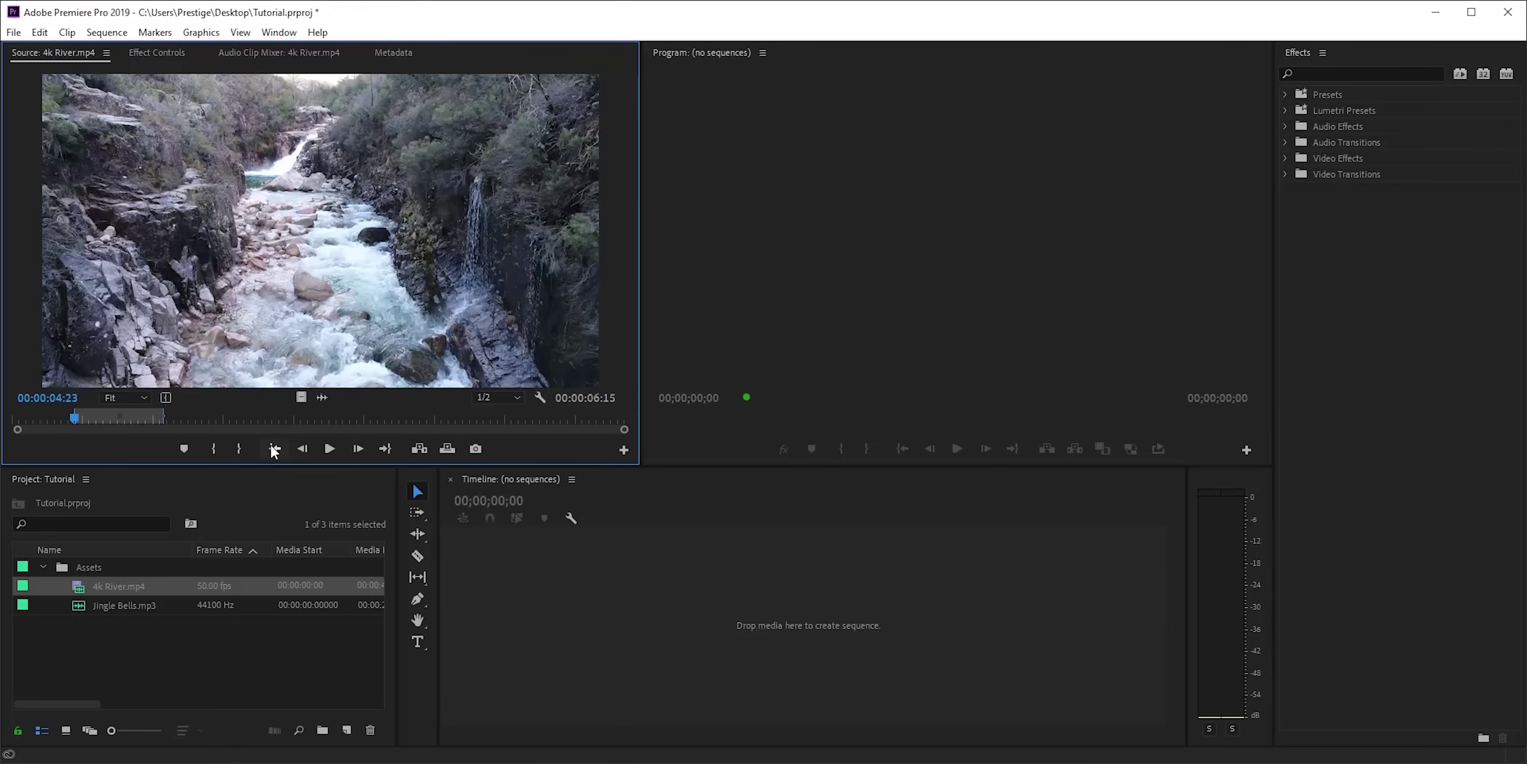
click(330, 448)
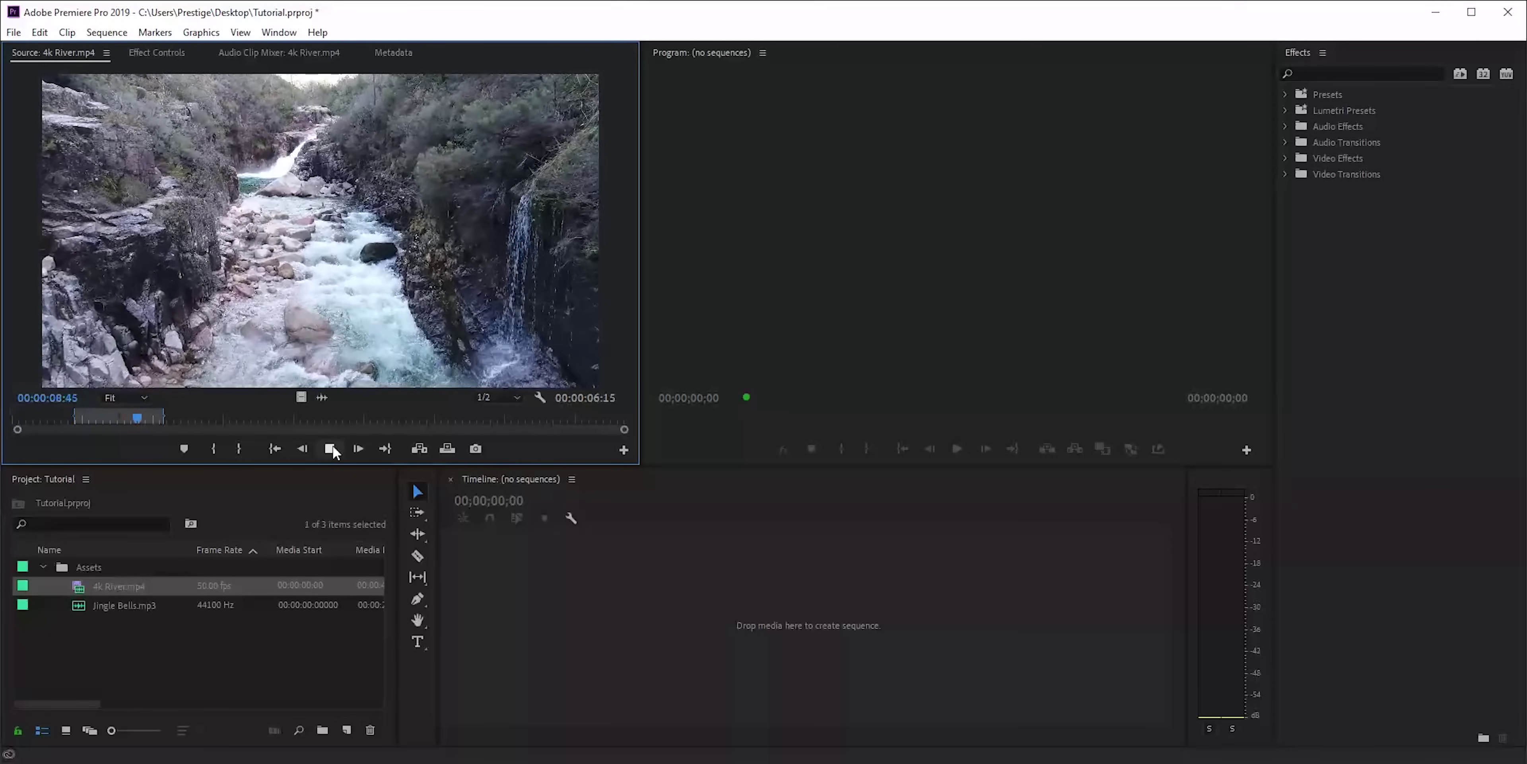
click(331, 448)
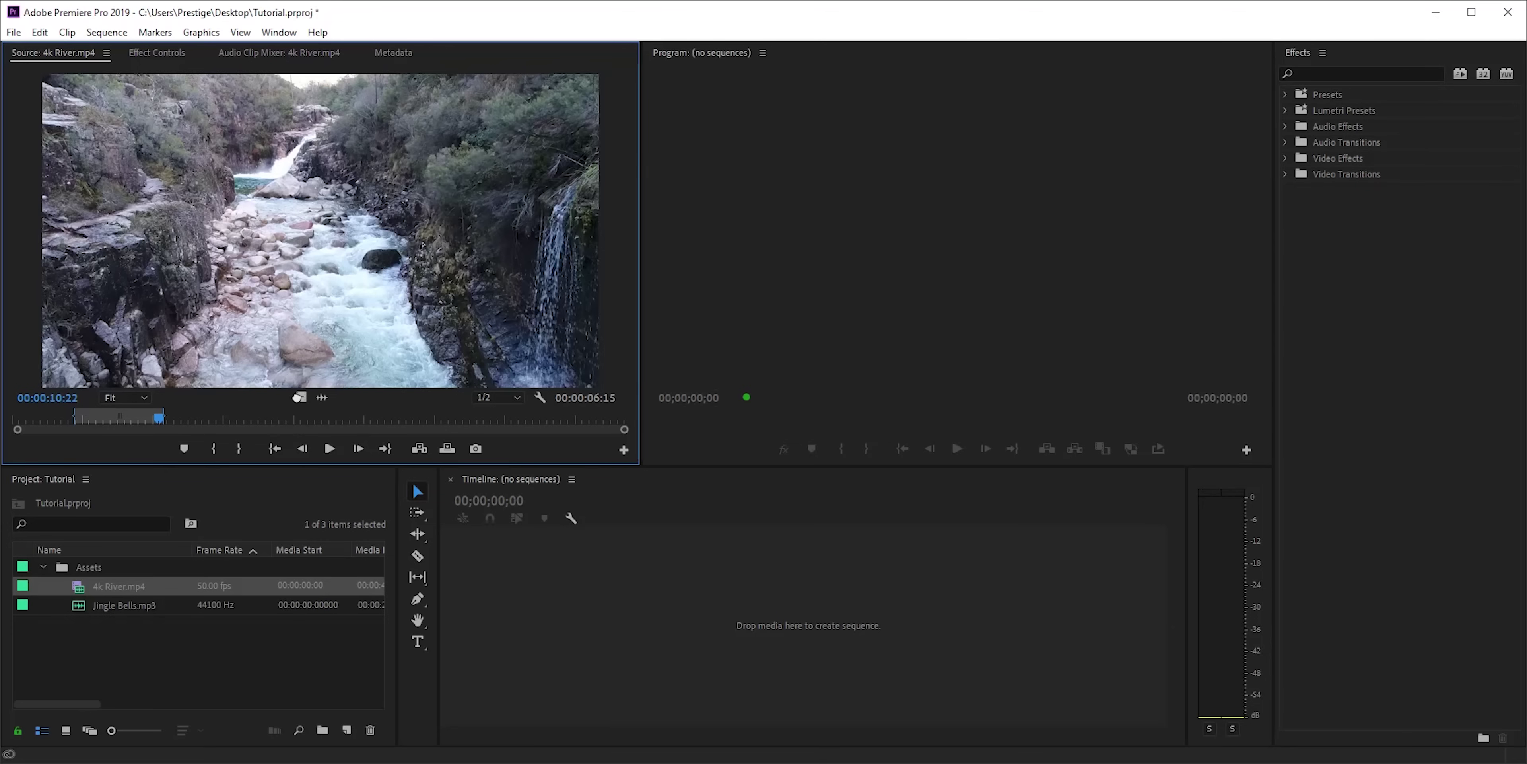
Create a sequence in the timeline from the marked section of 4k River.mp4 and view the source clip's properties
drag(496, 513, 534, 596)
drag(535, 597, 535, 597)
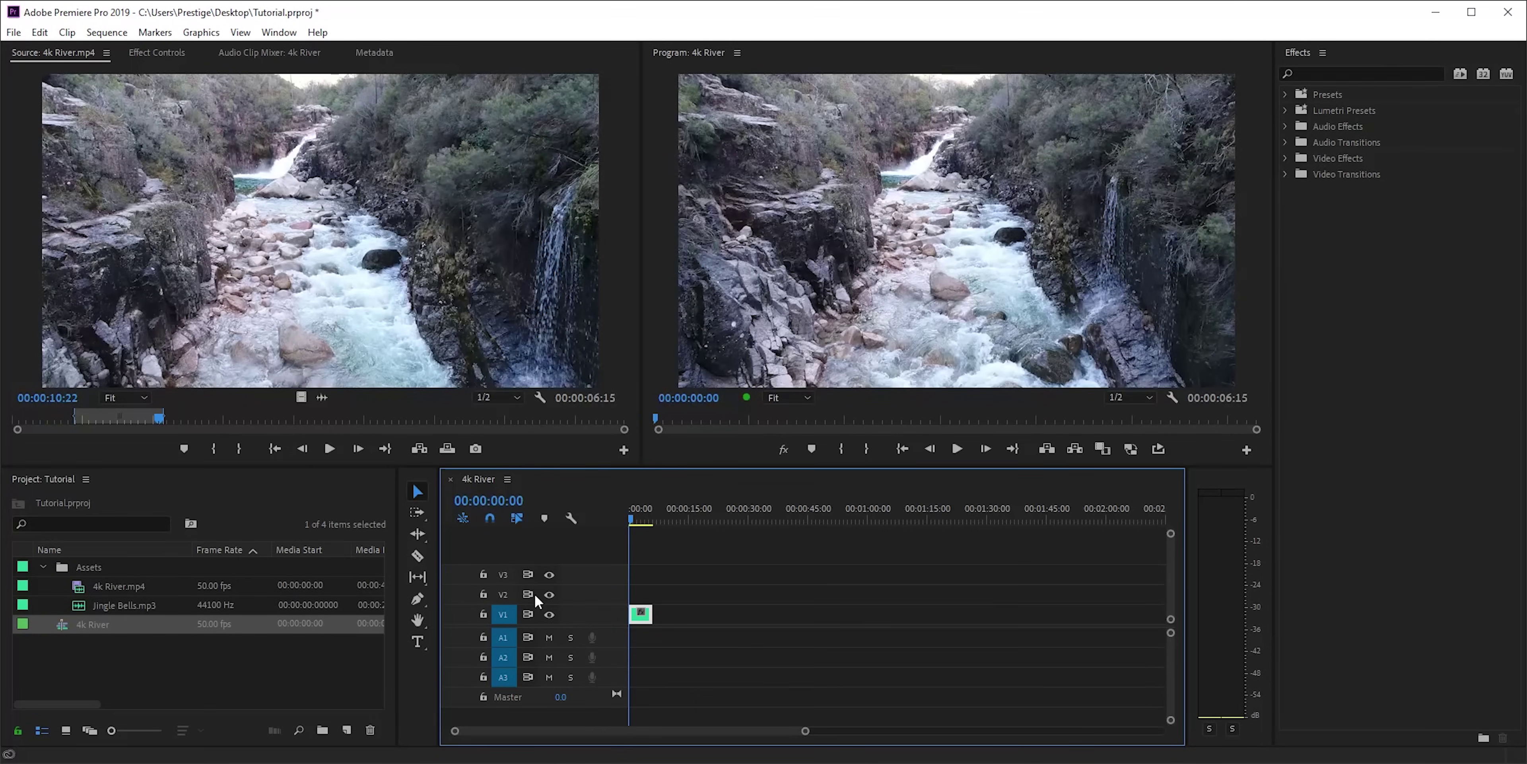
click(108, 586)
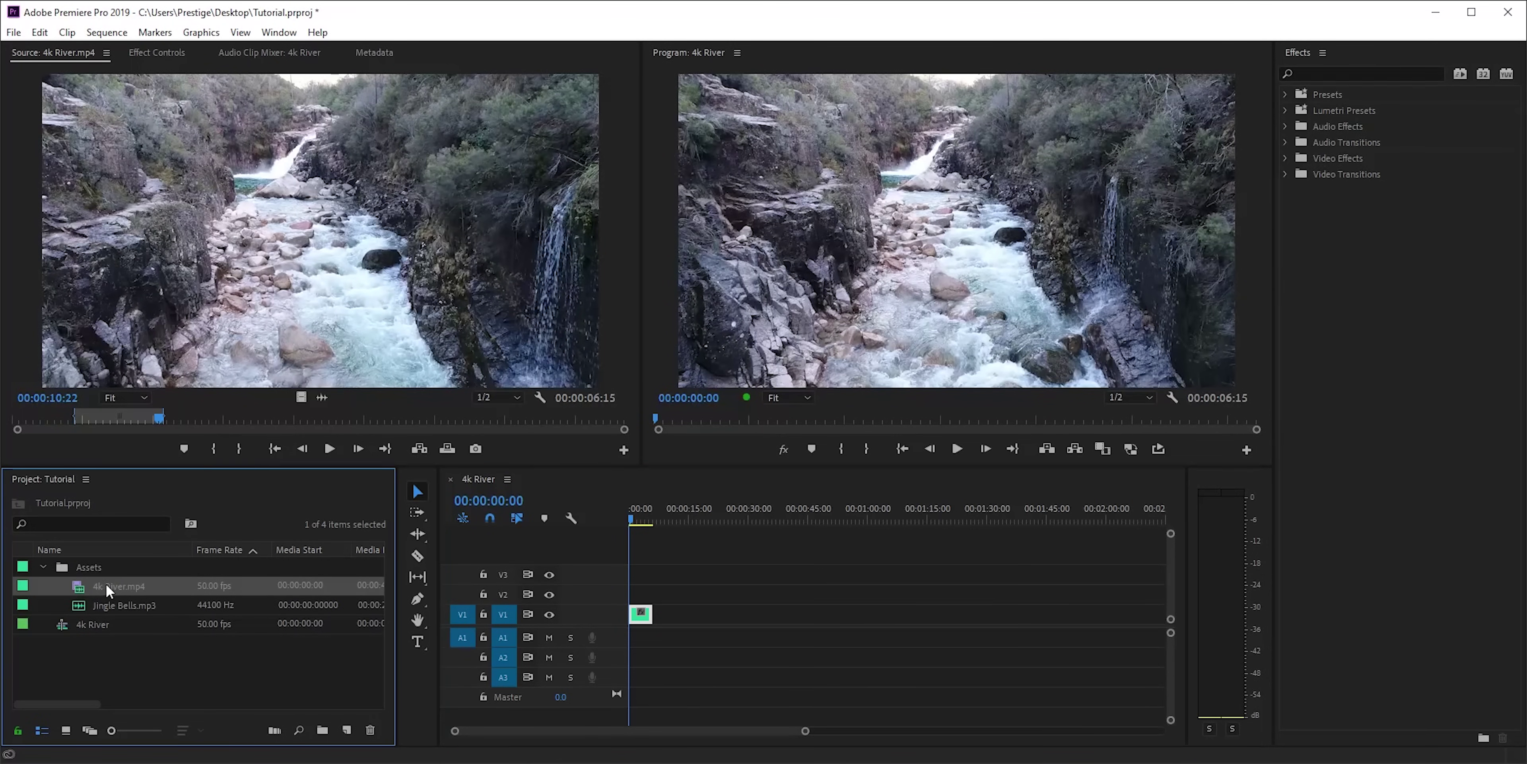
mouse_move(108, 582)
mouse_down()
mouse_move(408, 566)
mouse_move(741, 594)
mouse_move(741, 659)
mouse_move(113, 584)
mouse_up()
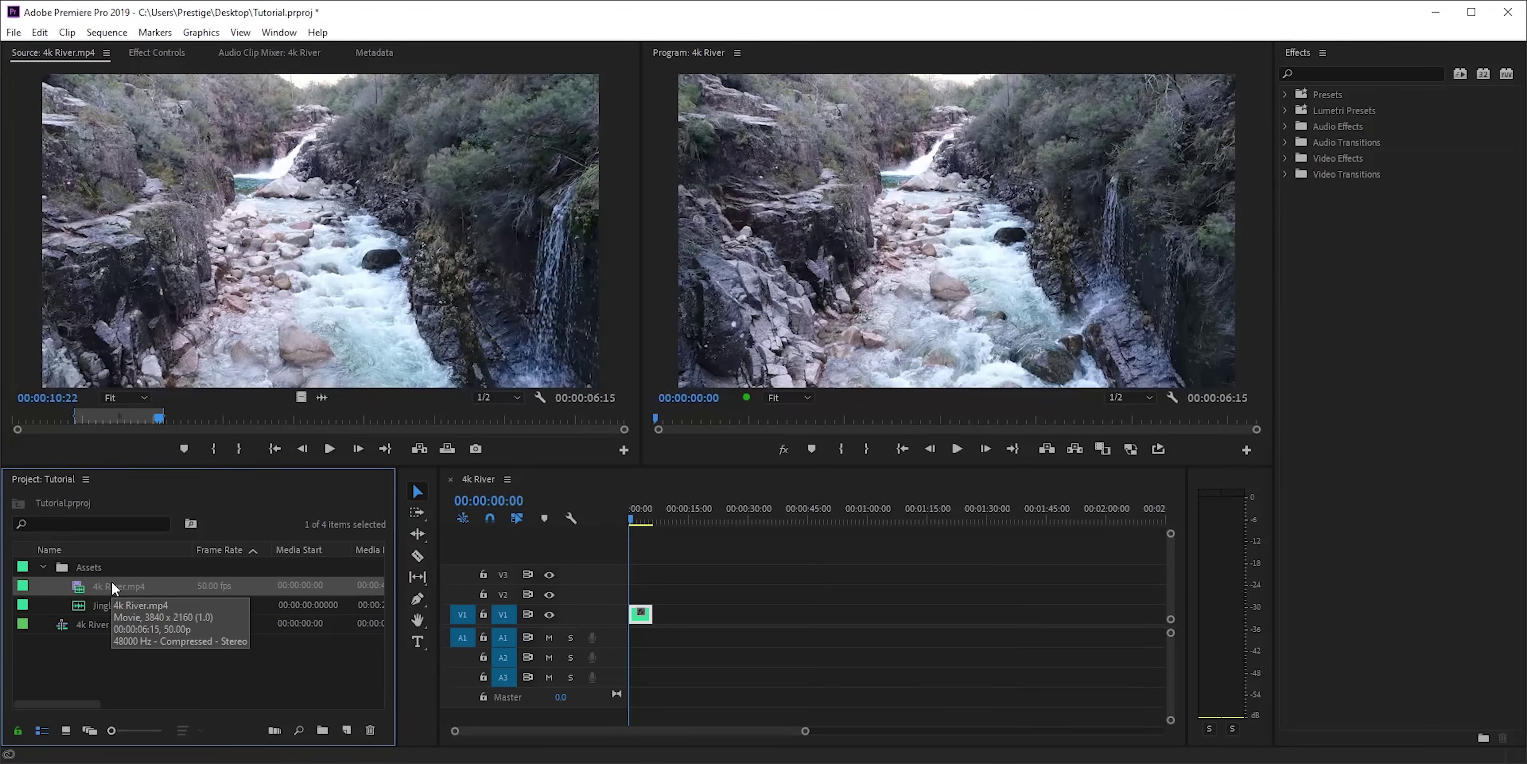
Undo the creation of the sequence made from the 4k River.mp4 clip
click(40, 33)
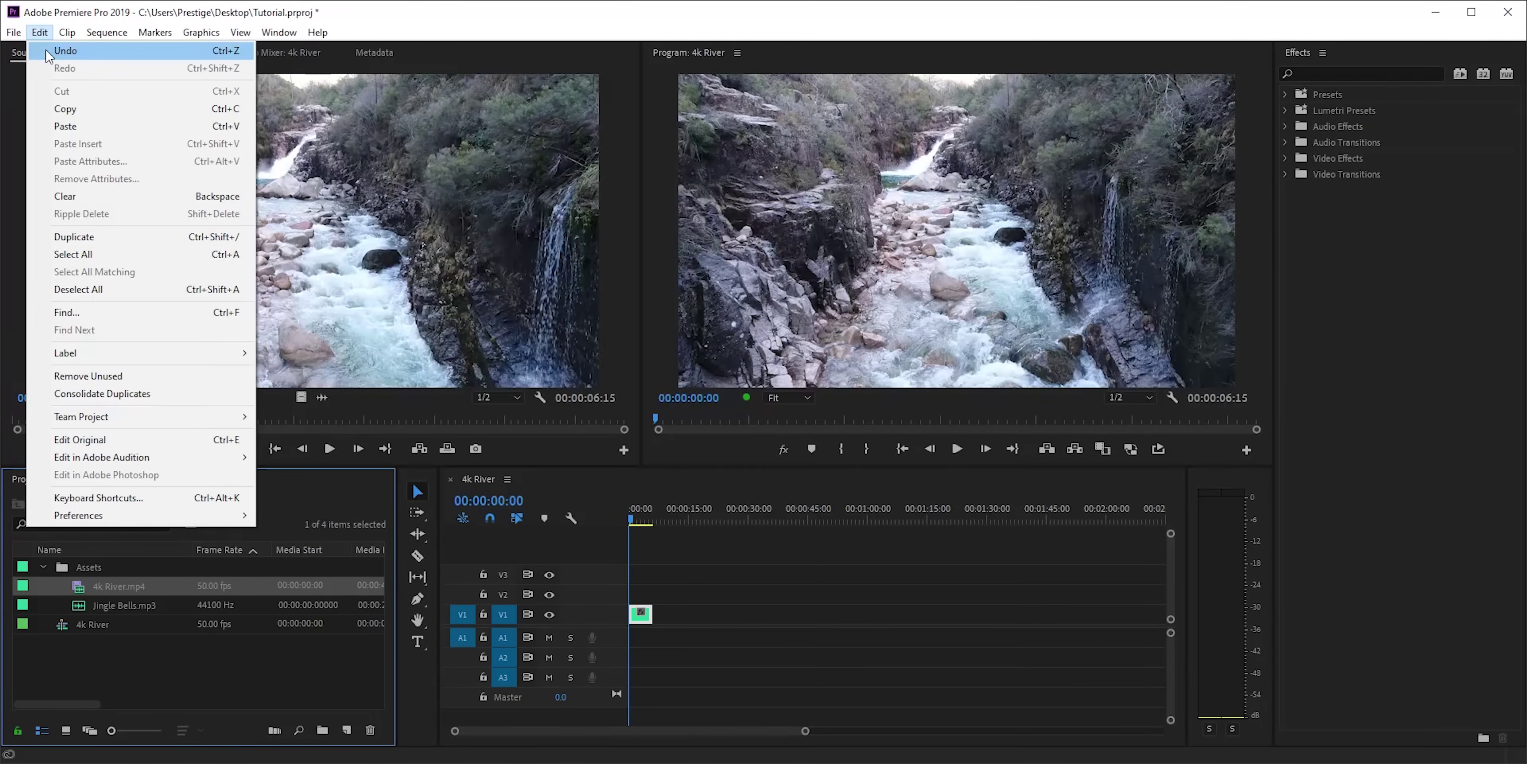
click(45, 50)
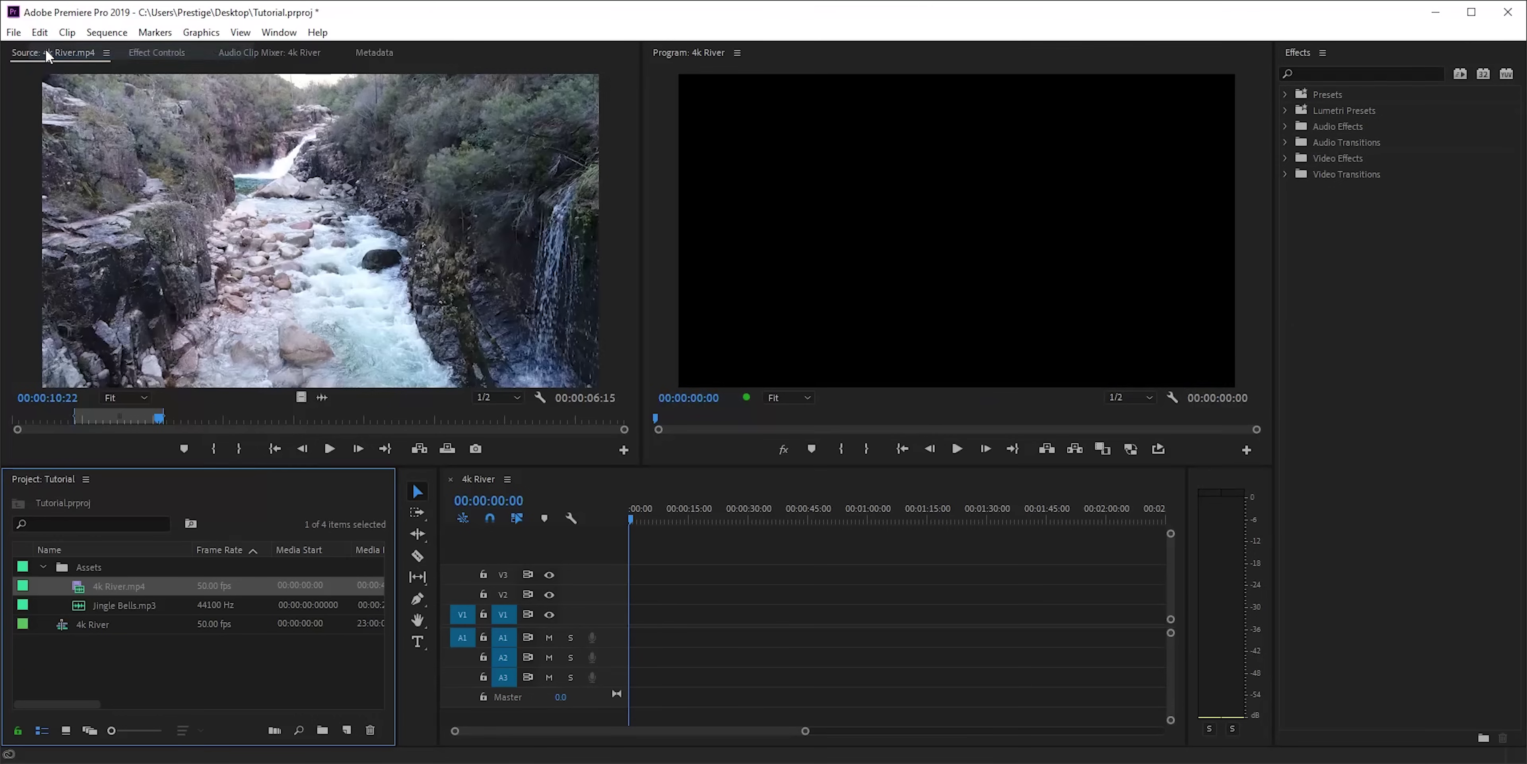
click(236, 676)
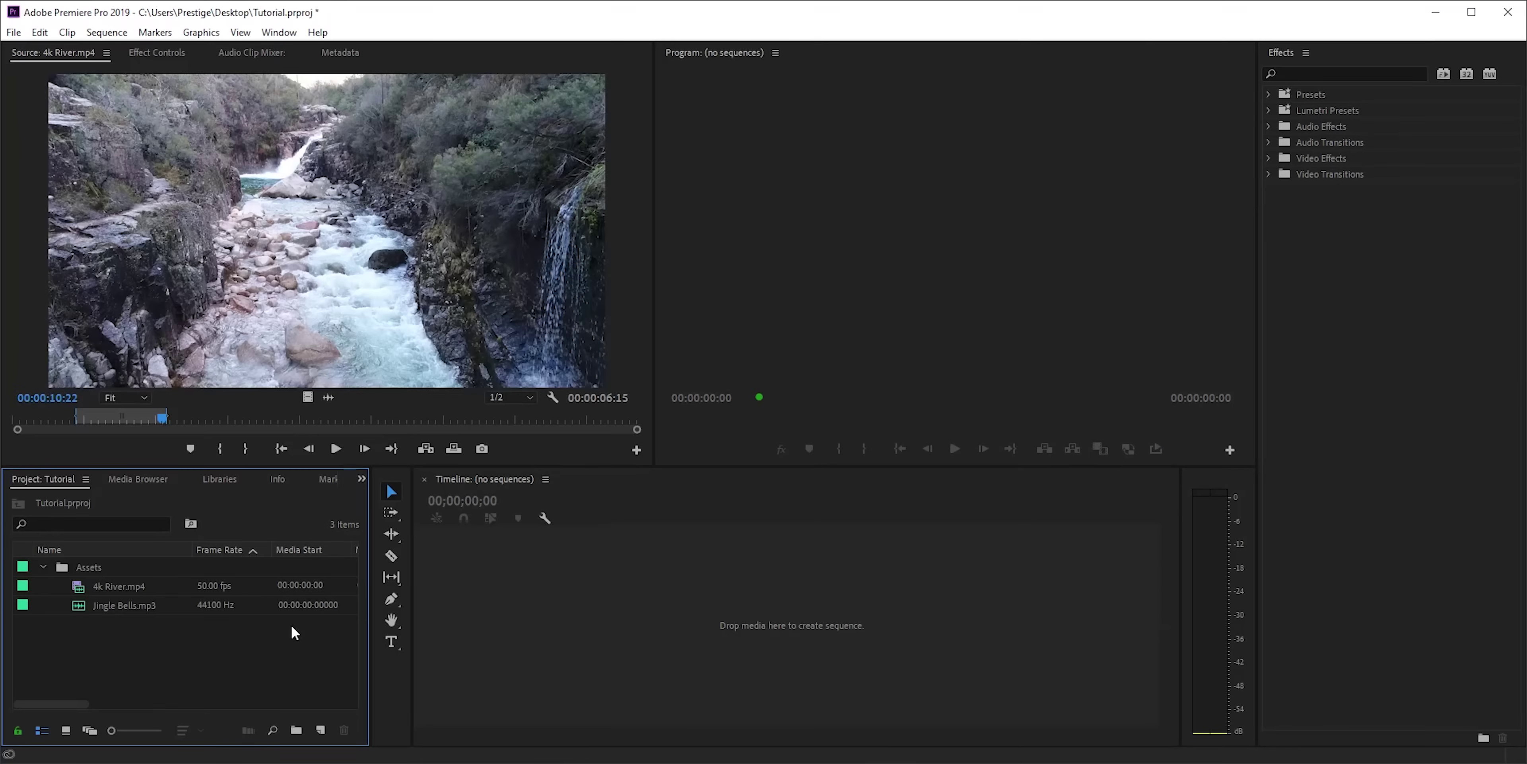
click(487, 584)
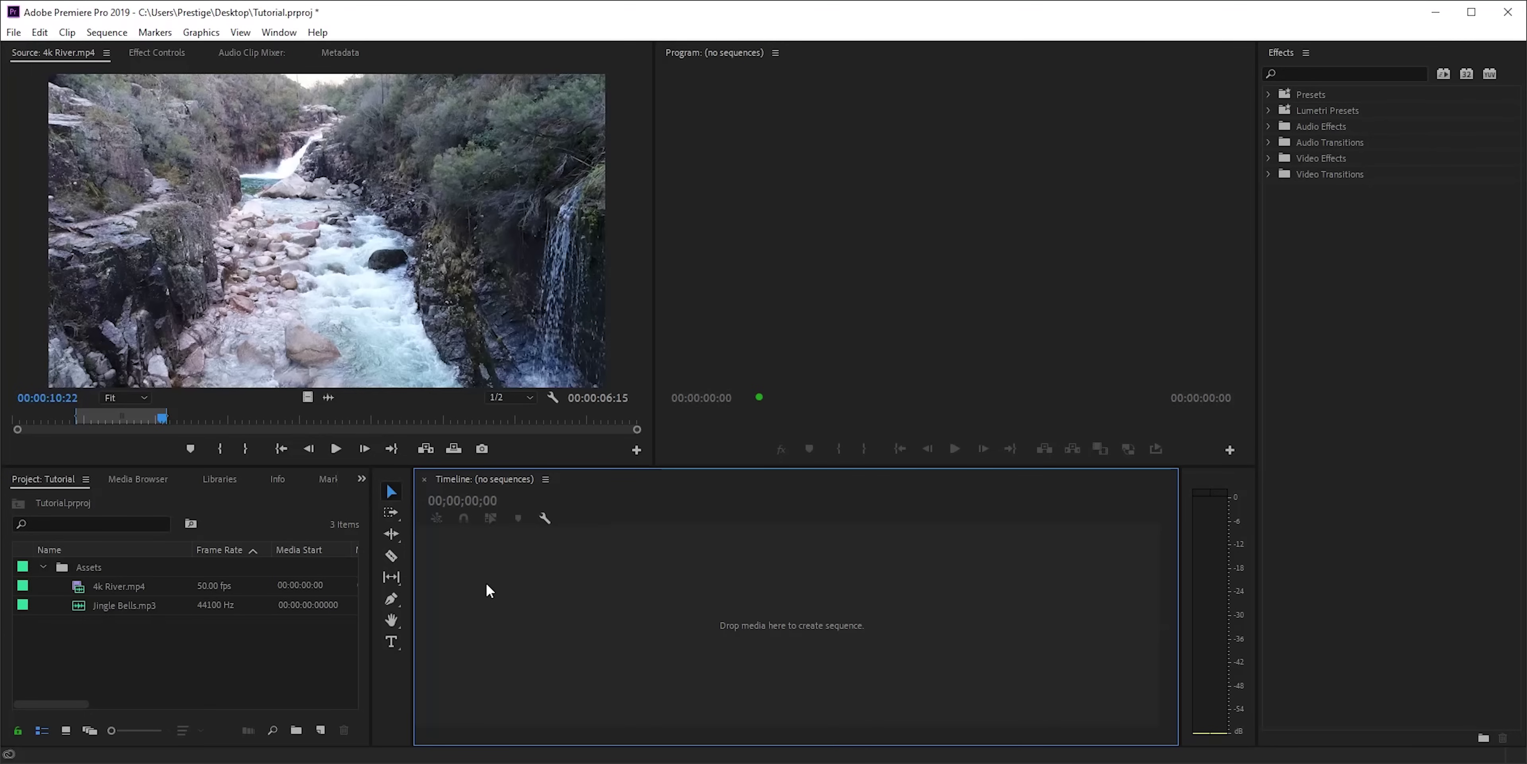
drag(126, 589, 468, 590)
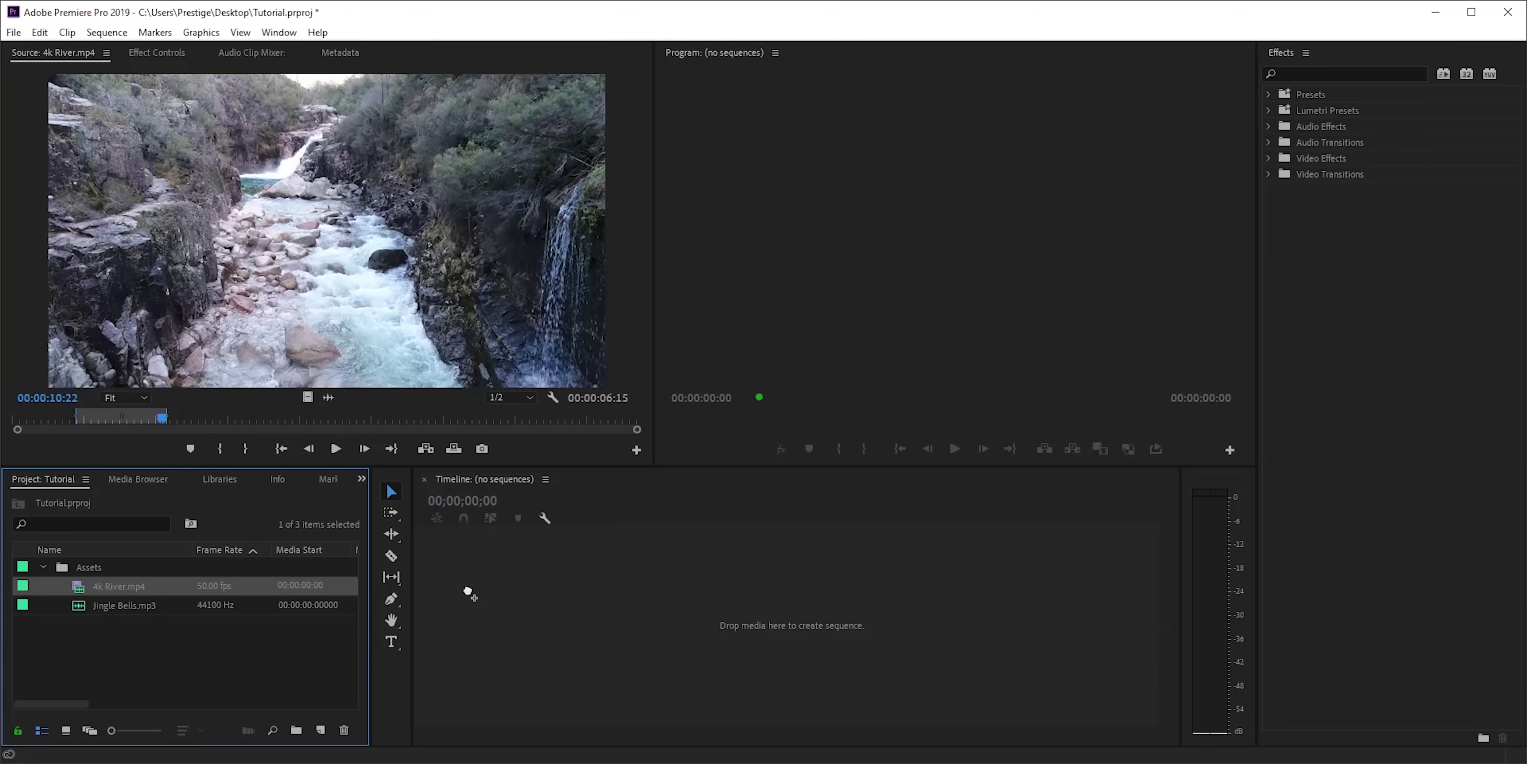
drag(468, 593, 102, 589)
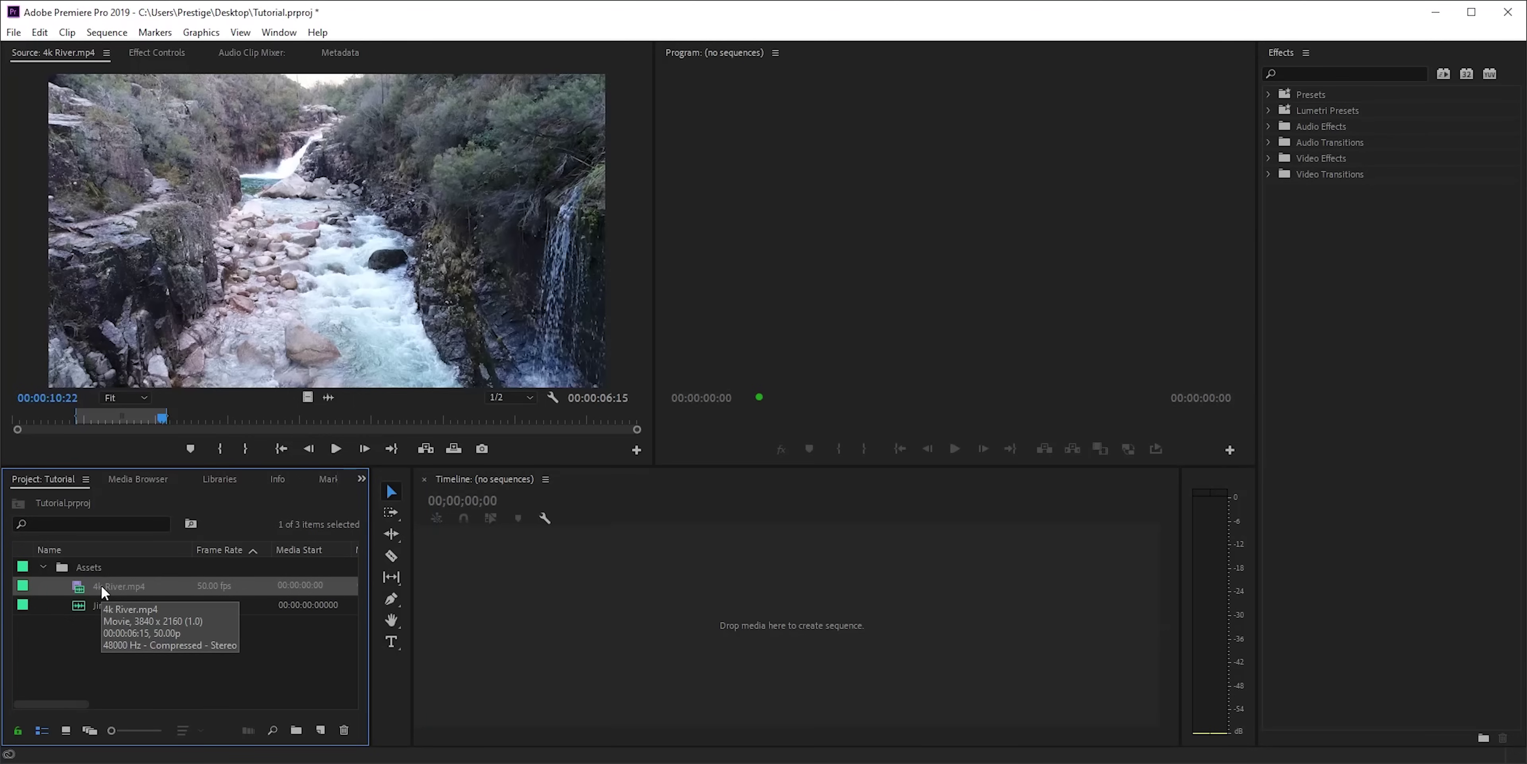
Start a new sequence with the Custom editing mode and a timebase of 30.00 frames/second
click(16, 33)
mouse_move(84, 51)
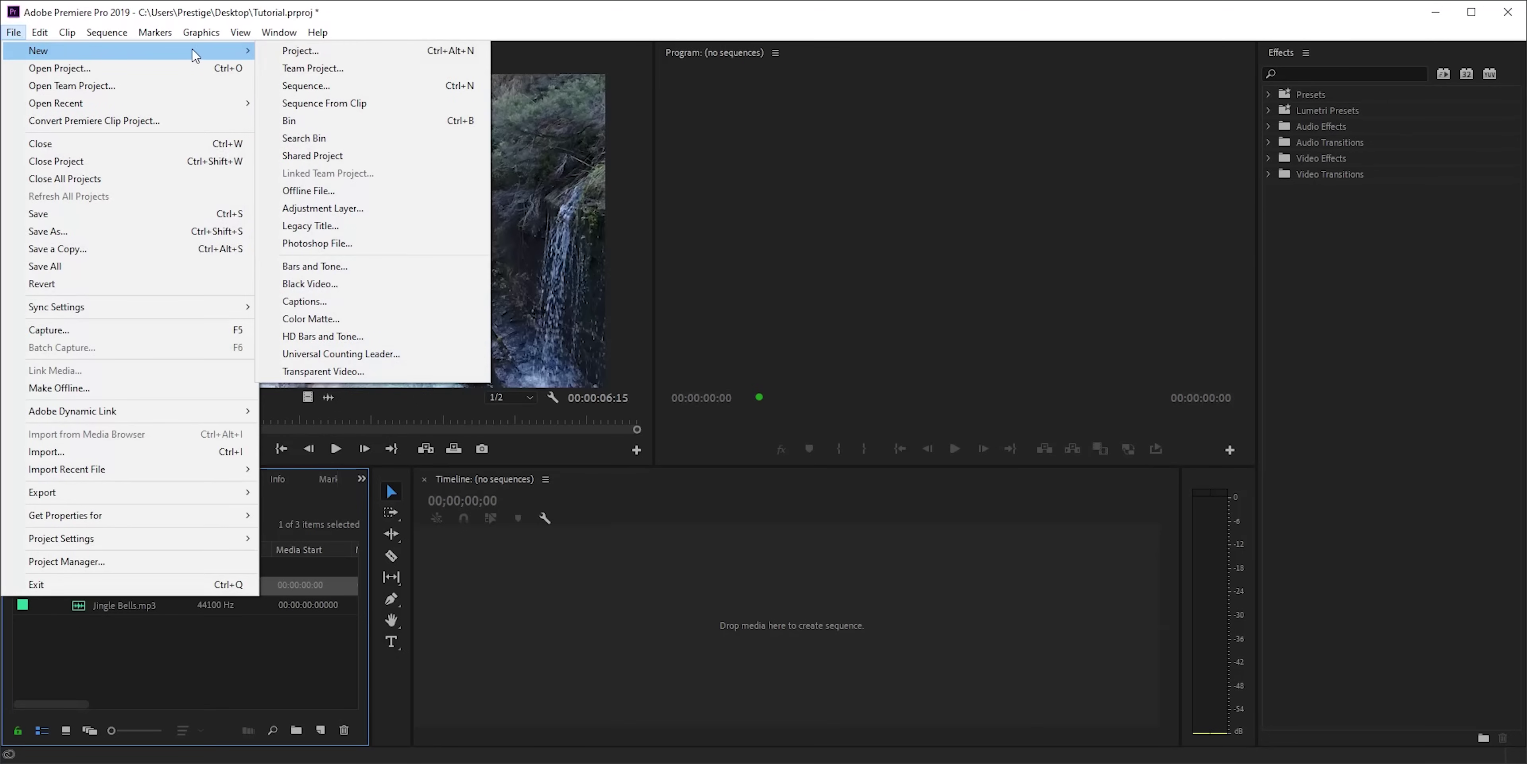
click(315, 86)
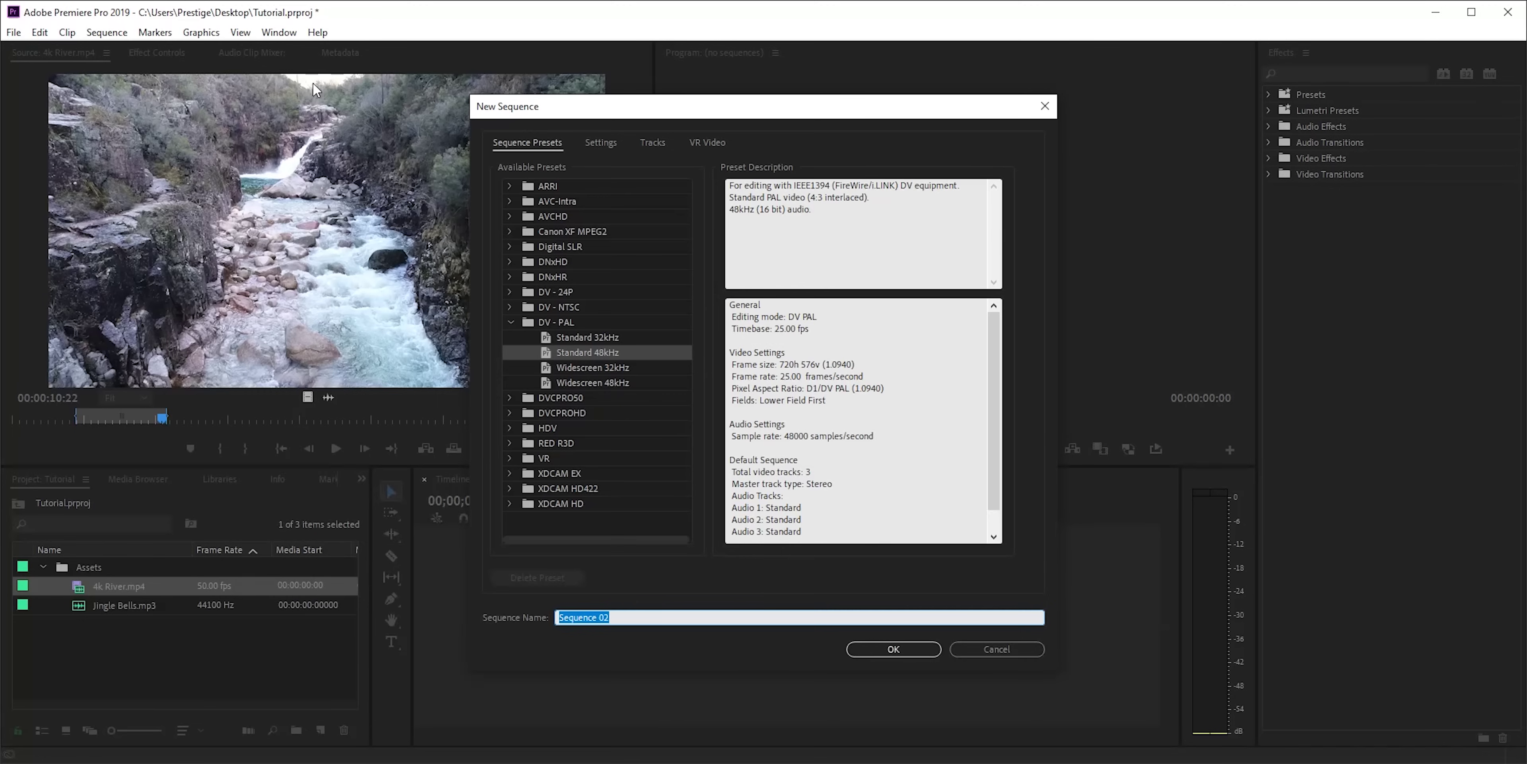
click(514, 321)
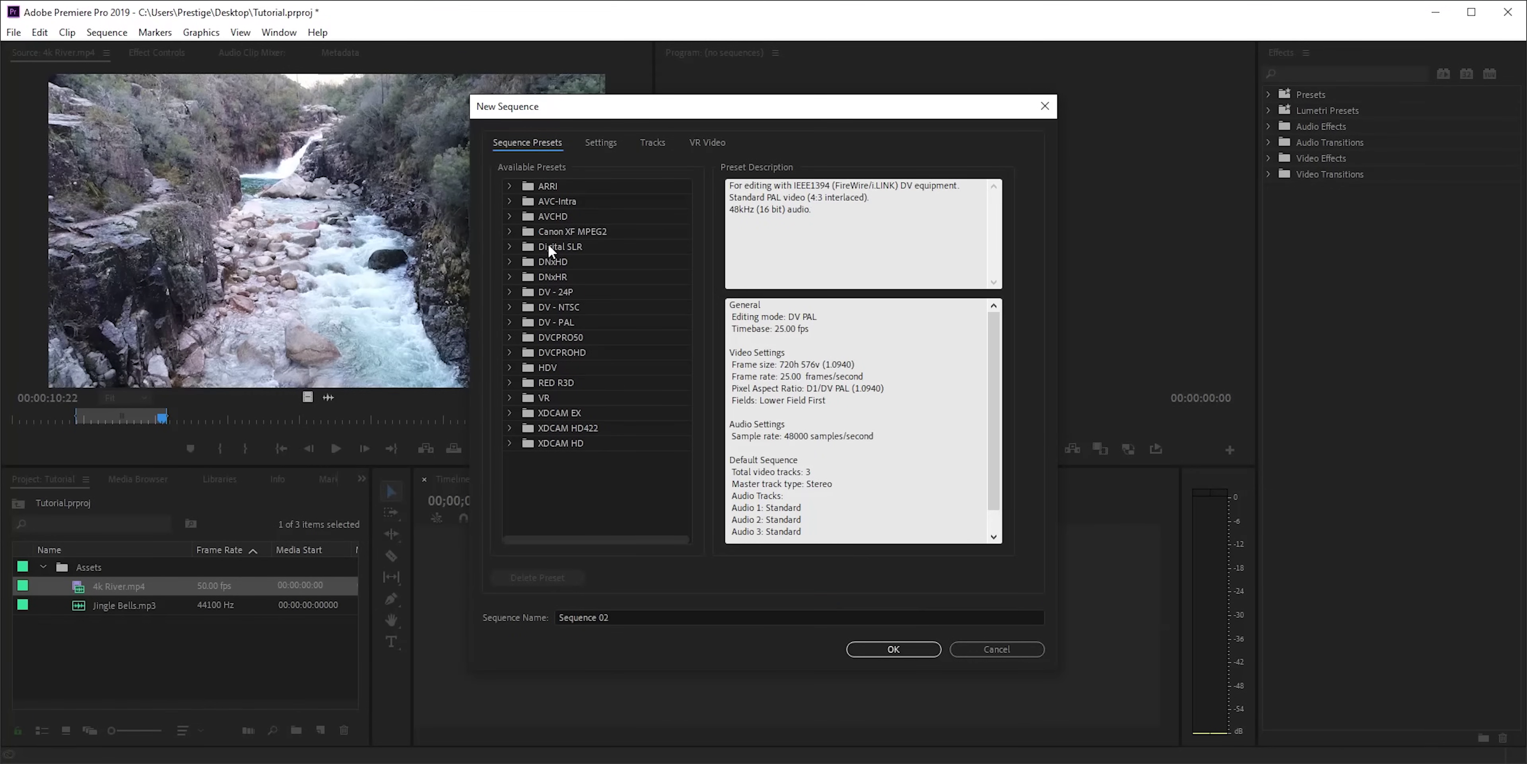
click(600, 143)
click(658, 168)
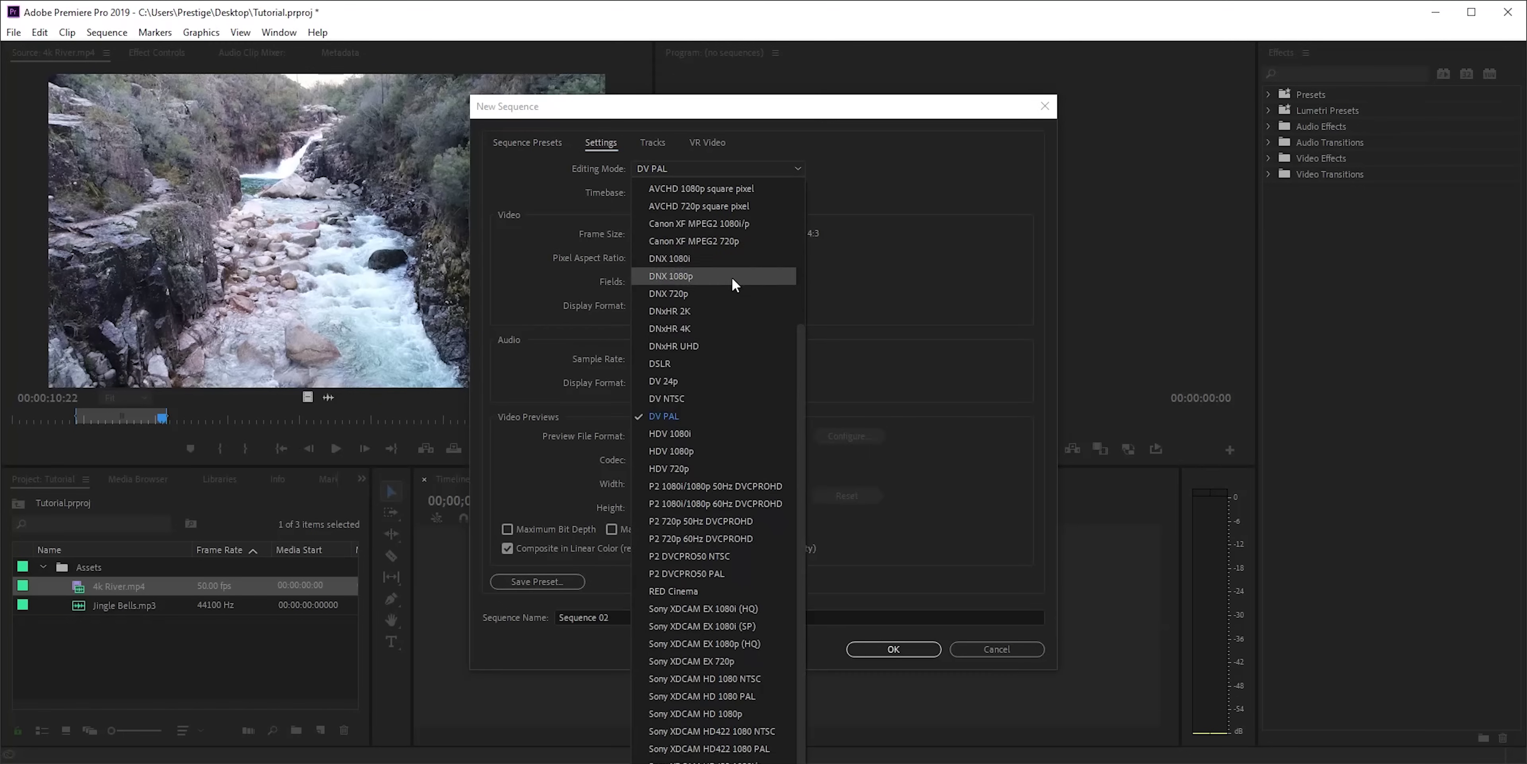
drag(800, 358, 798, 198)
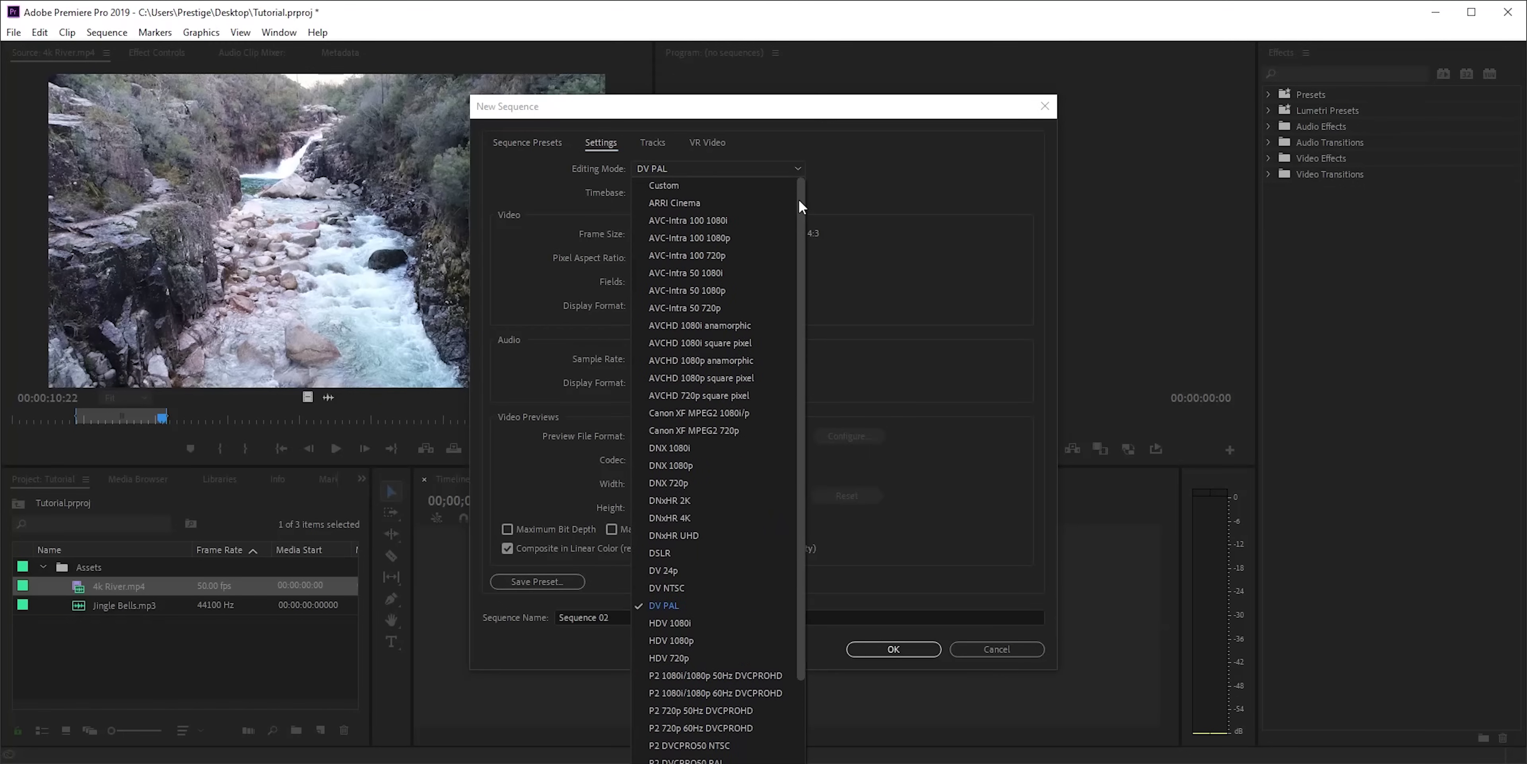
click(734, 186)
click(715, 191)
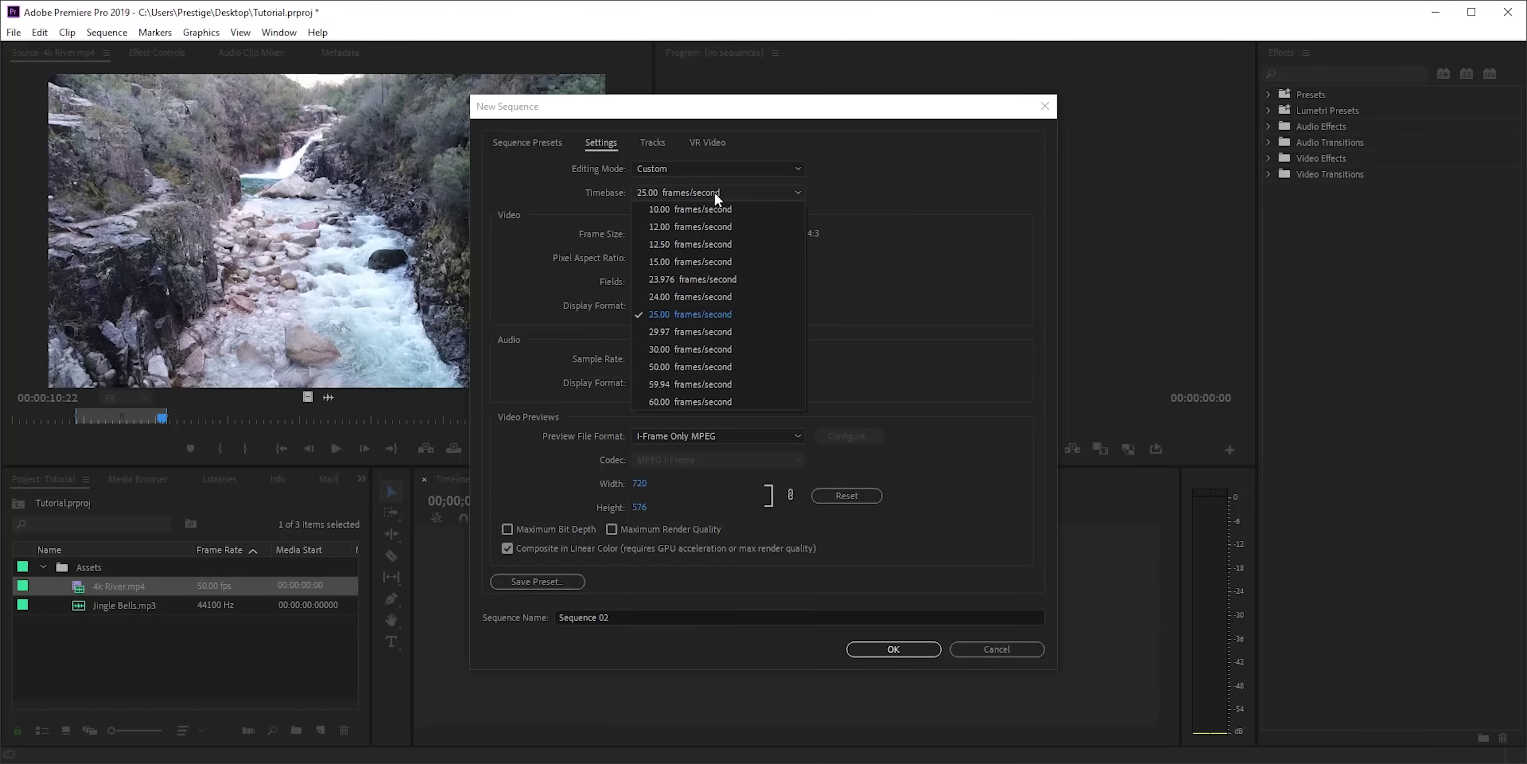
click(699, 350)
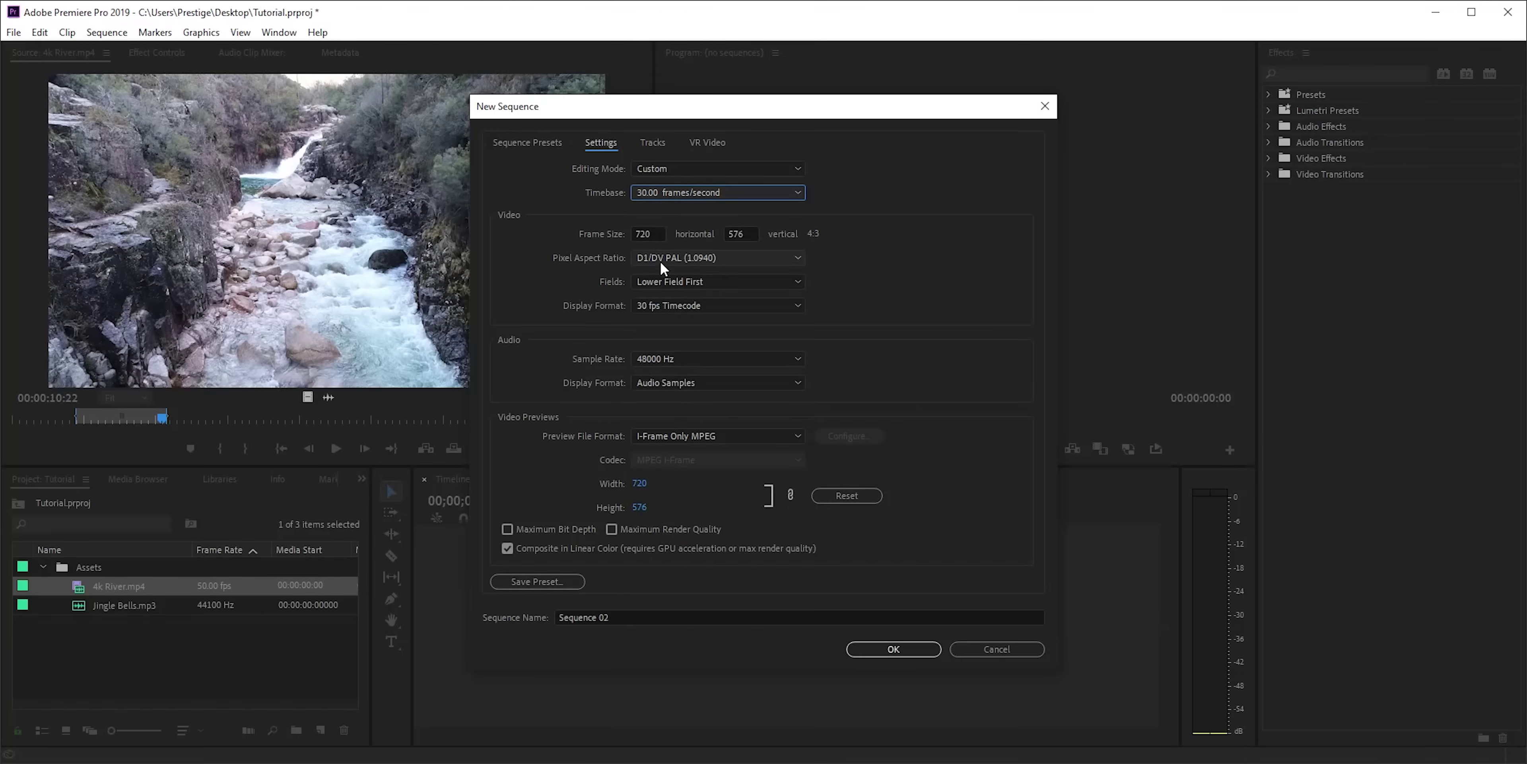
Set the new sequence's frame size to 3840 by 2160 and its pixel aspect ratio to Square Pixels (1.0)
drag(651, 232, 617, 232)
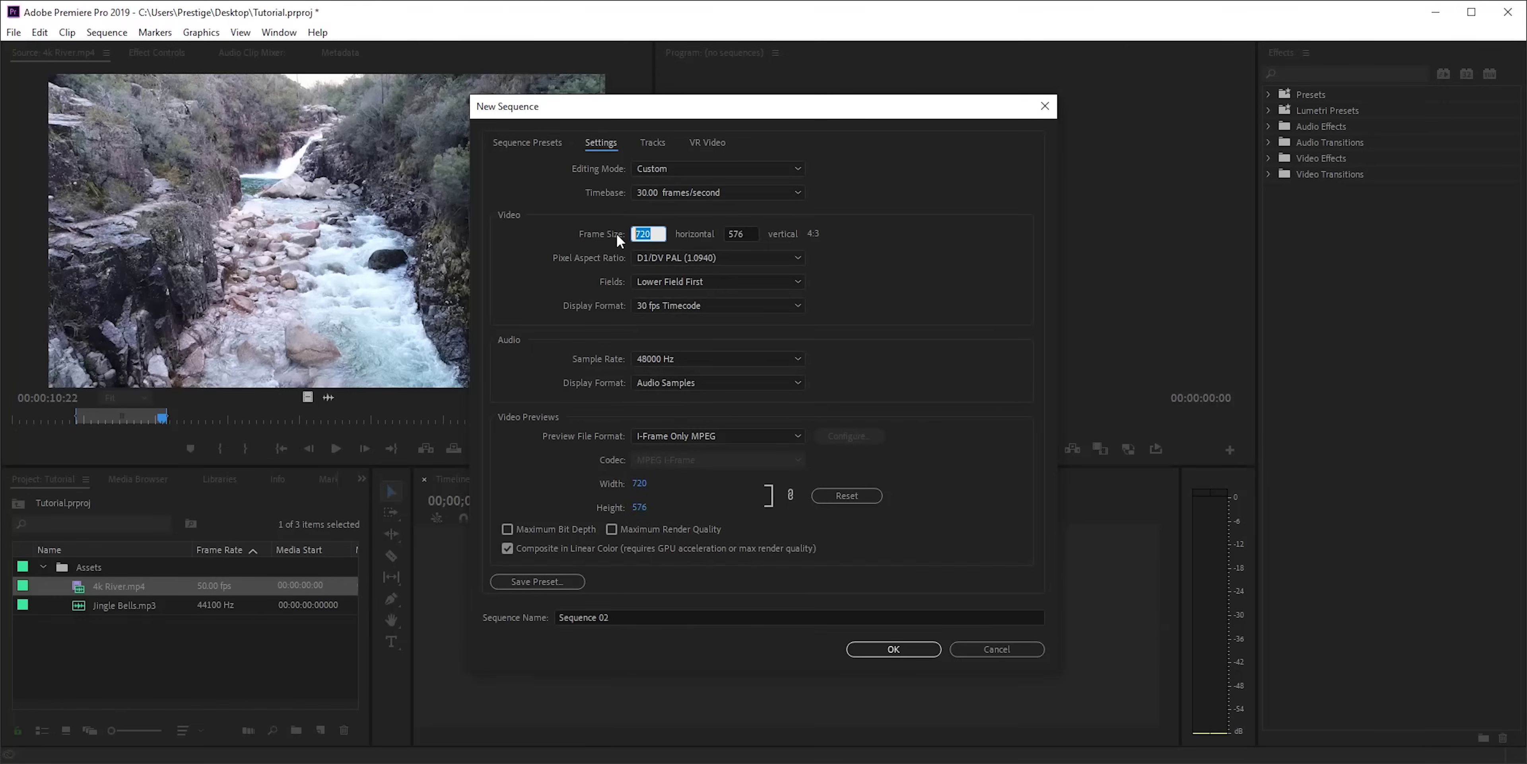
text(3840)
key(Tab)
text(2160)
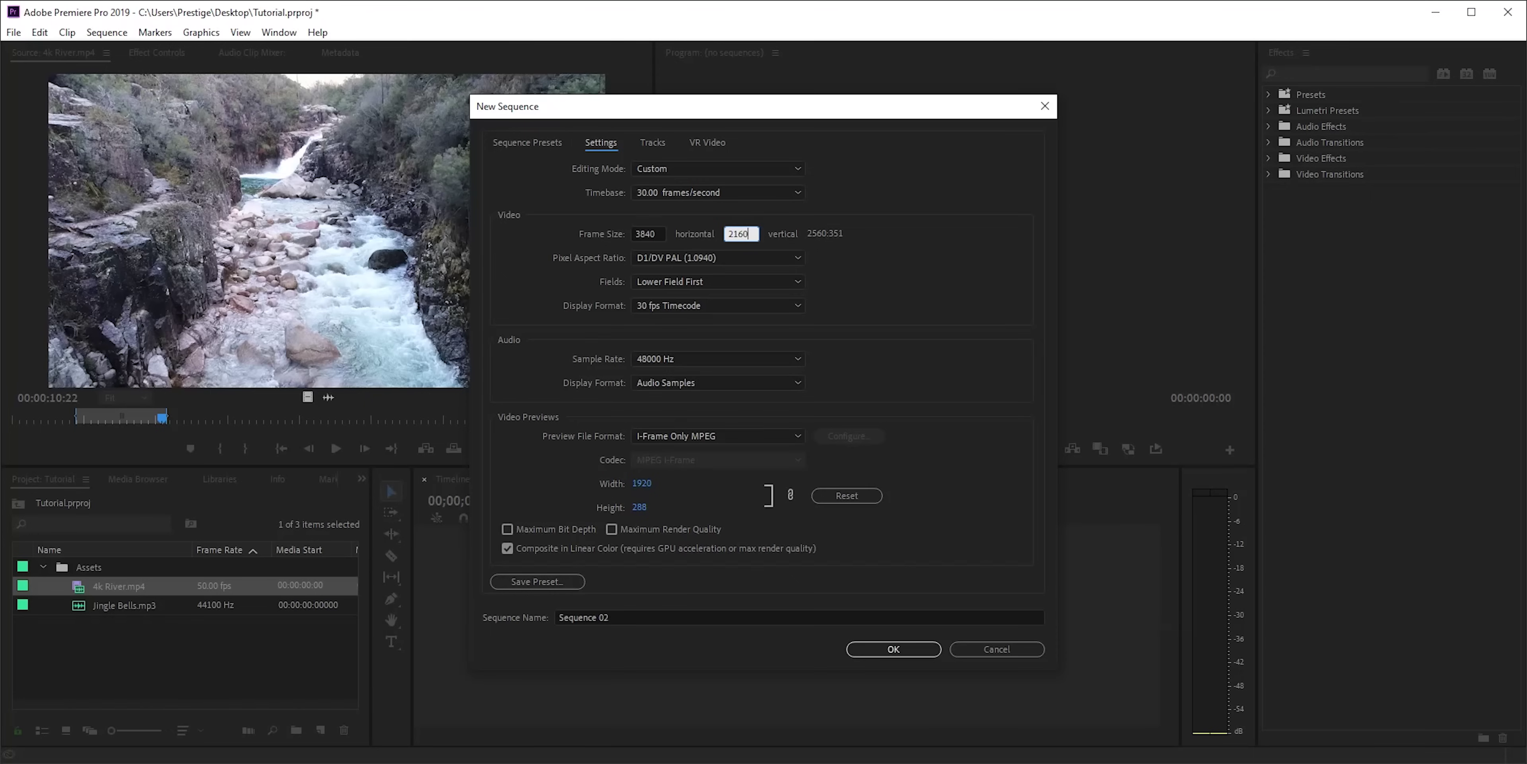
click(649, 261)
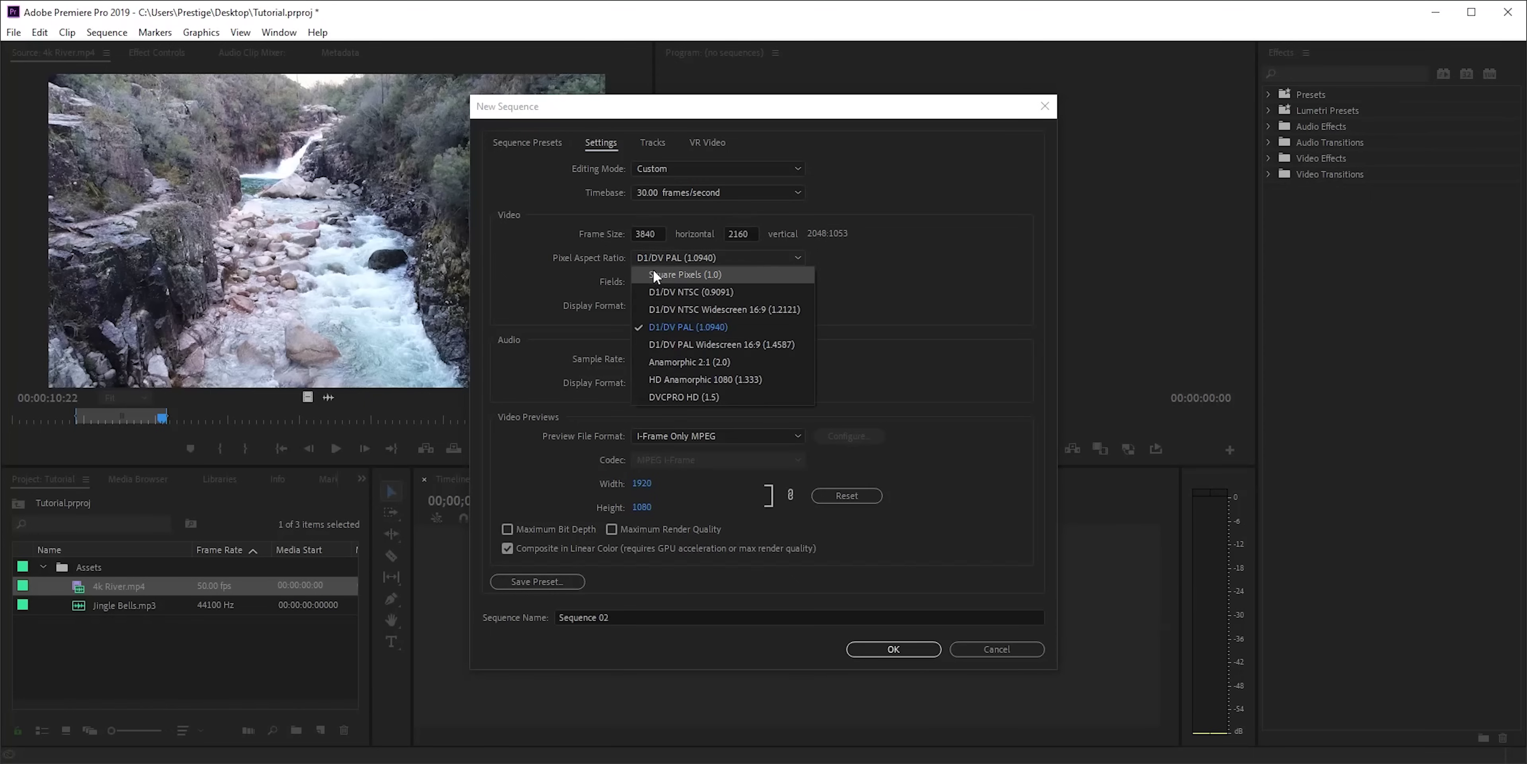
click(655, 275)
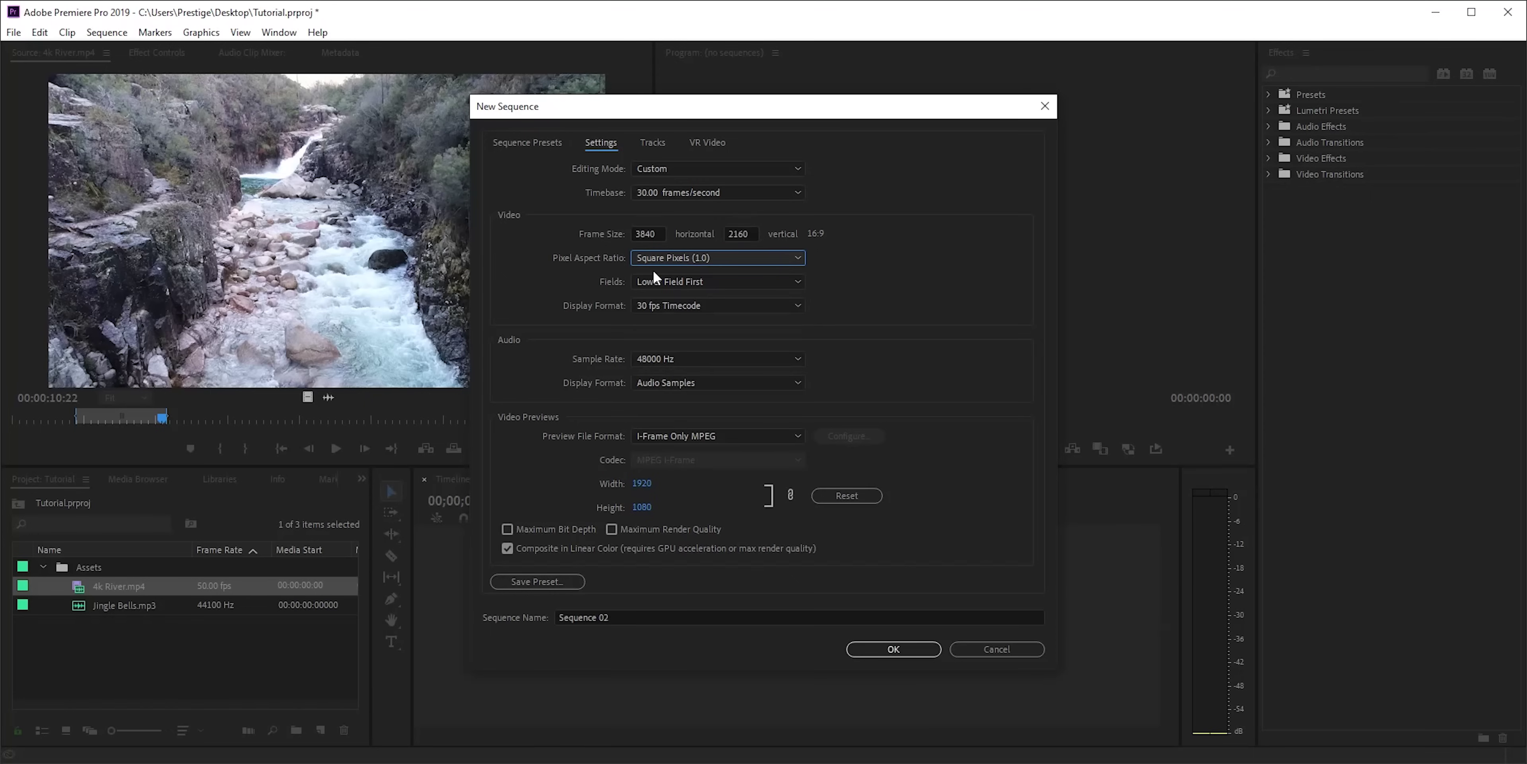
Name the sequence Awesome Sequence and create it with a 48000 Hz audio sample rate
click(685, 356)
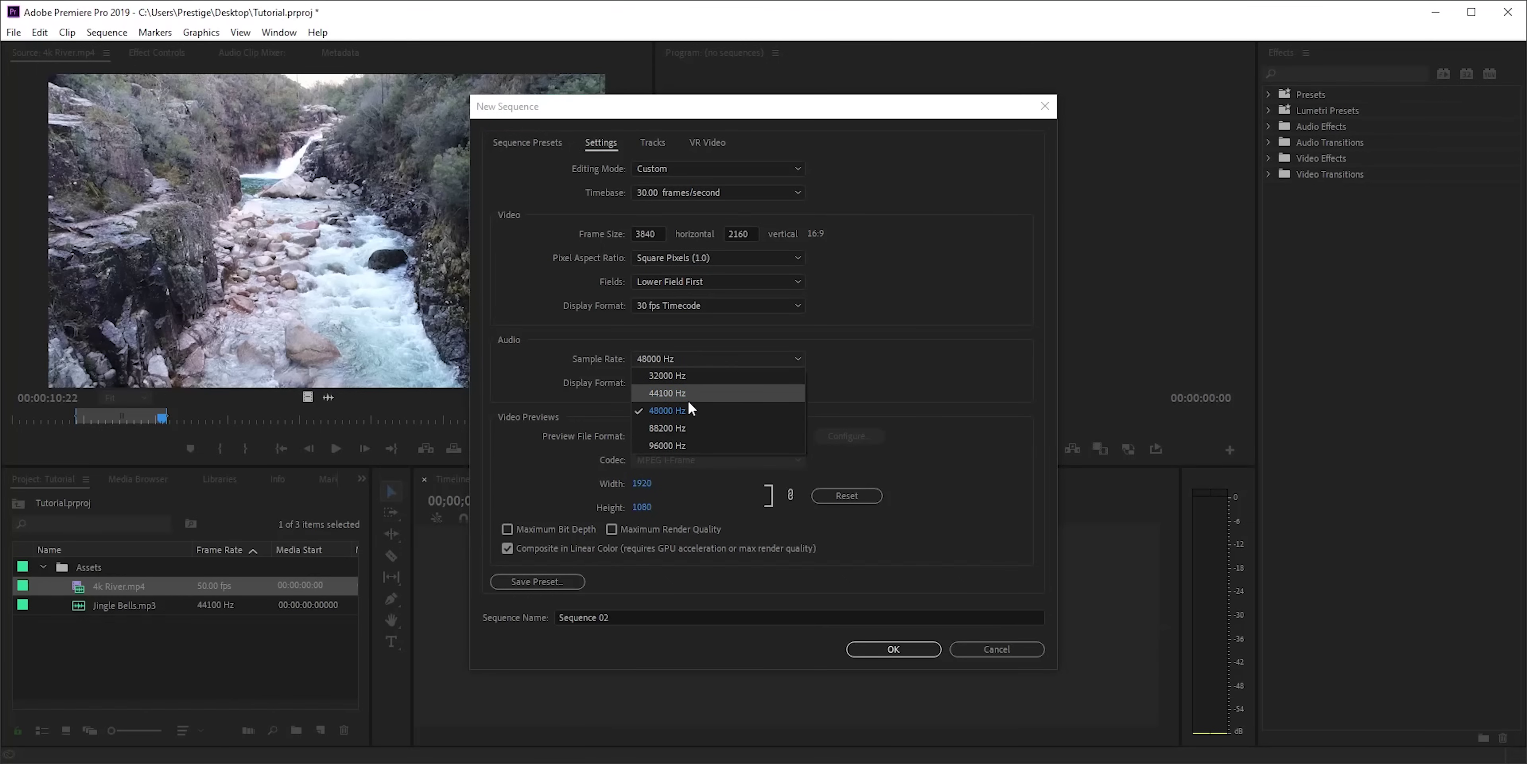
click(684, 352)
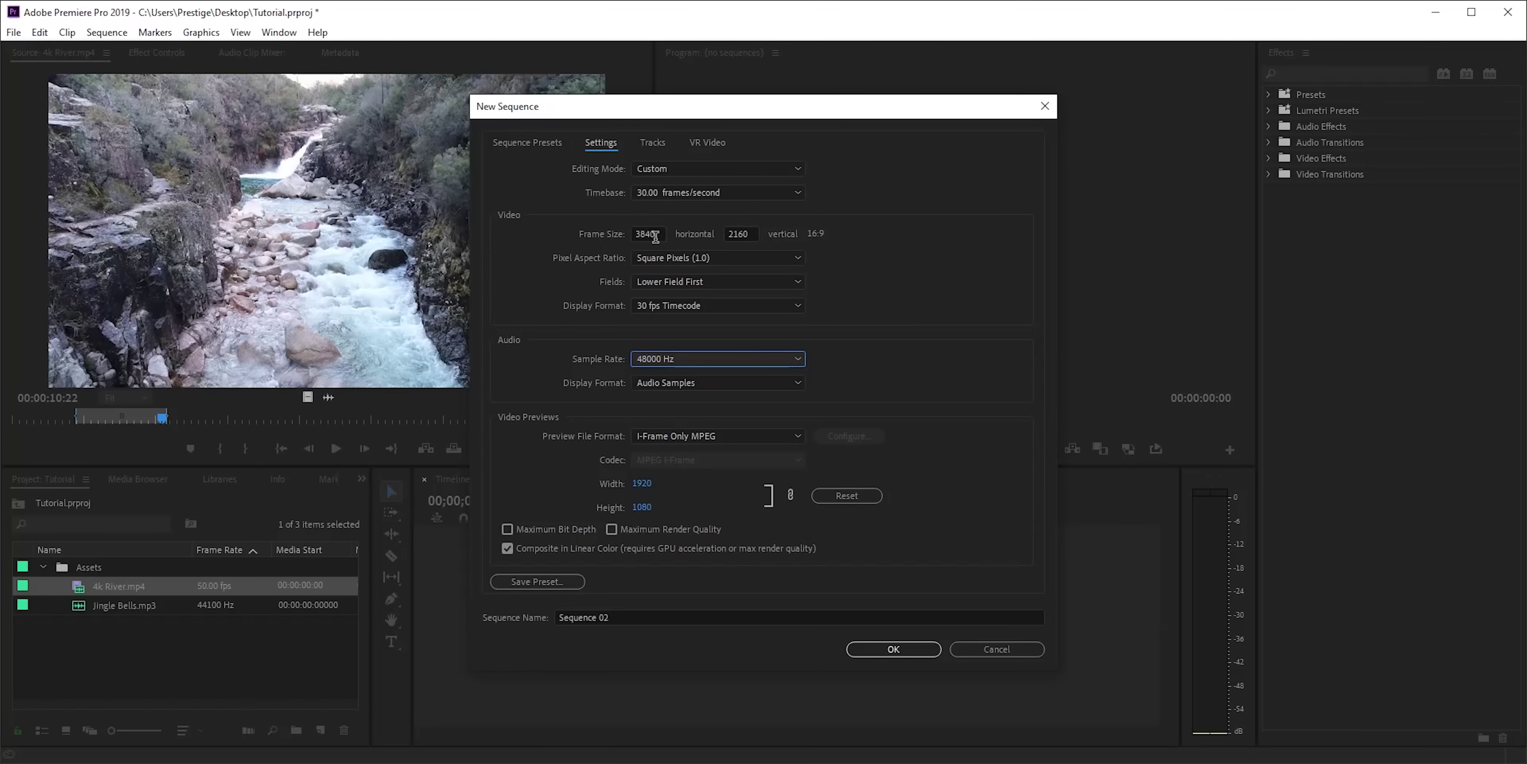
click(613, 616)
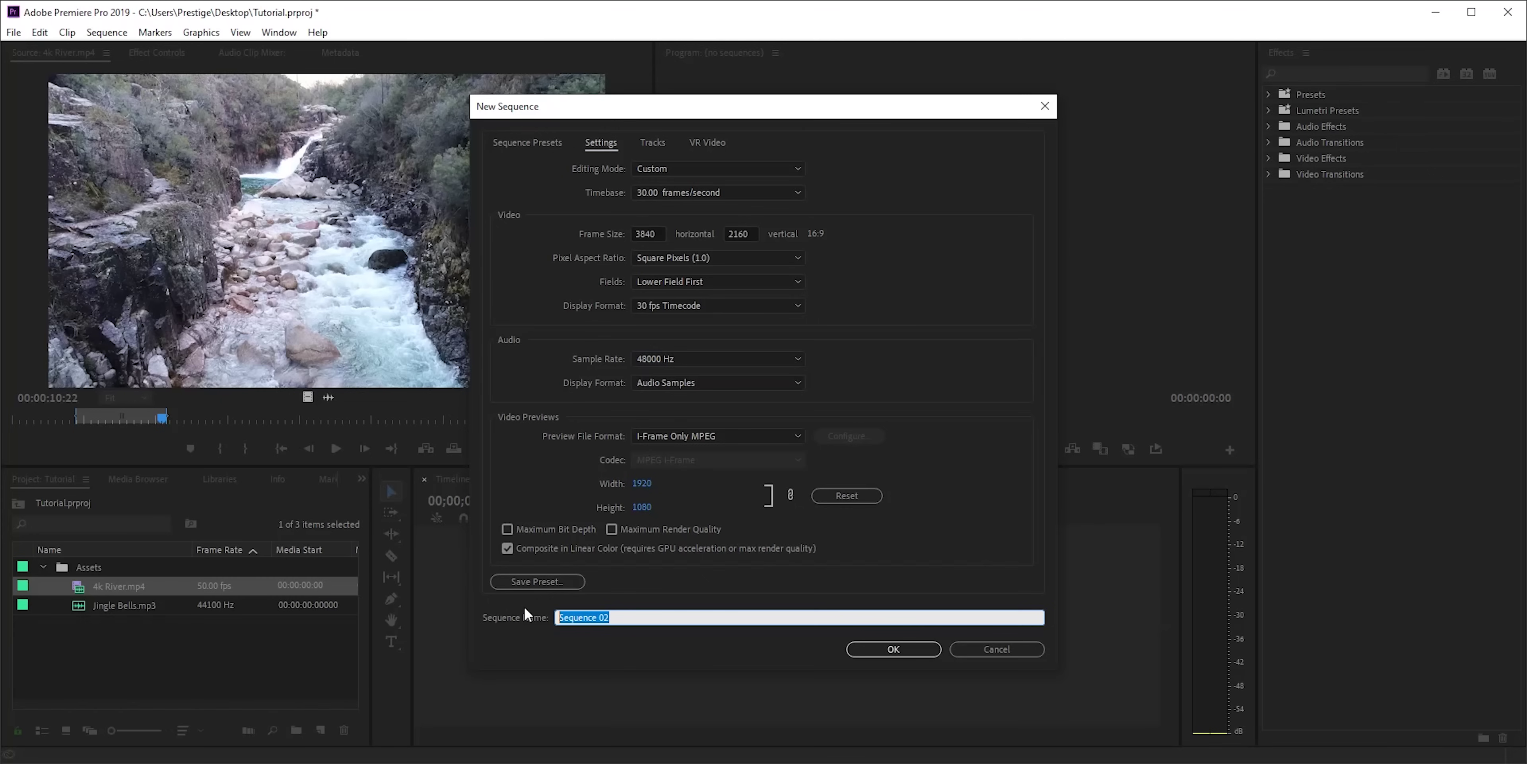
text(Awesome Sequence)
click(881, 648)
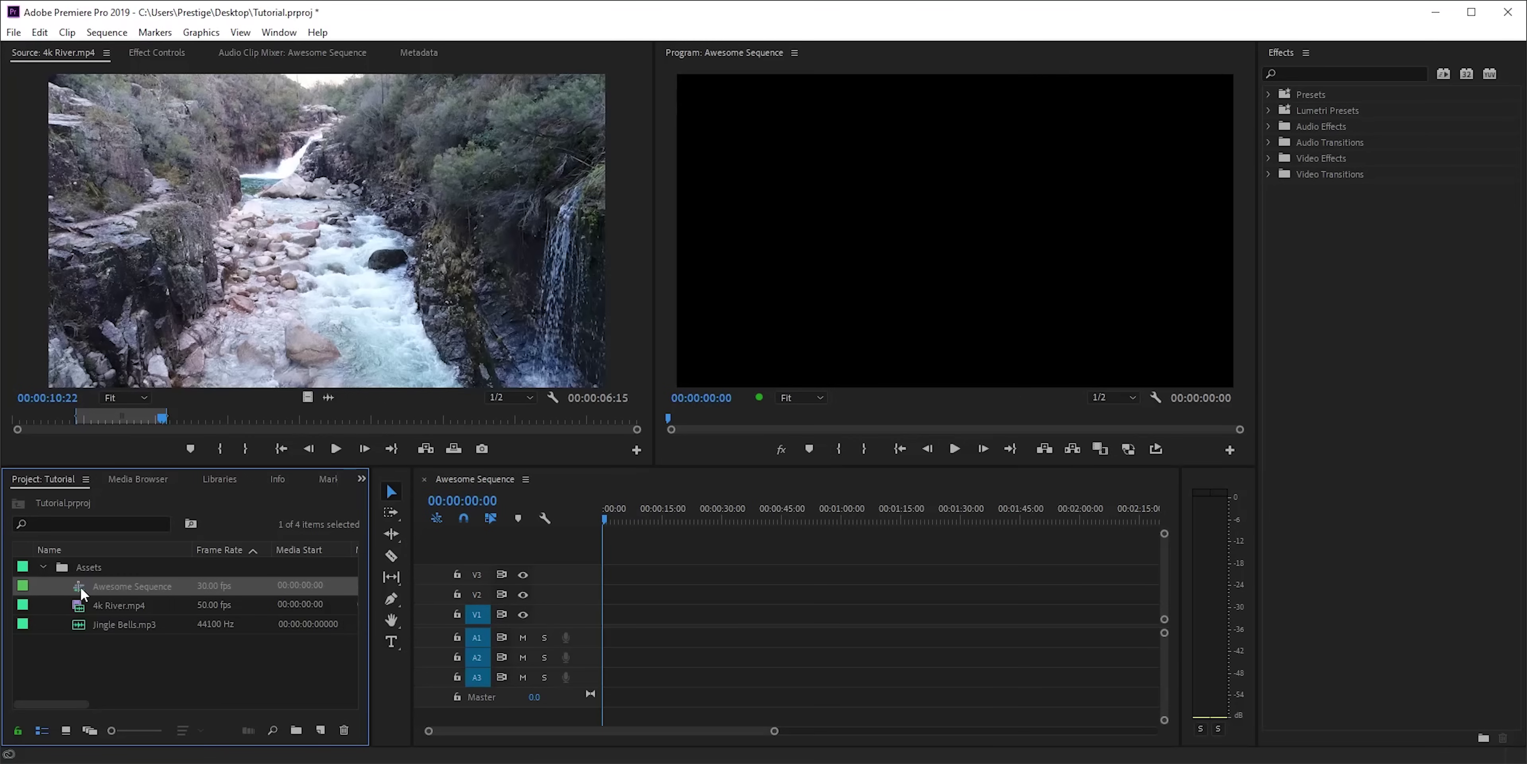
Move Awesome Sequence out of the Assets bin to the project's top level and collapse the bin
drag(45, 656, 46, 643)
click(42, 567)
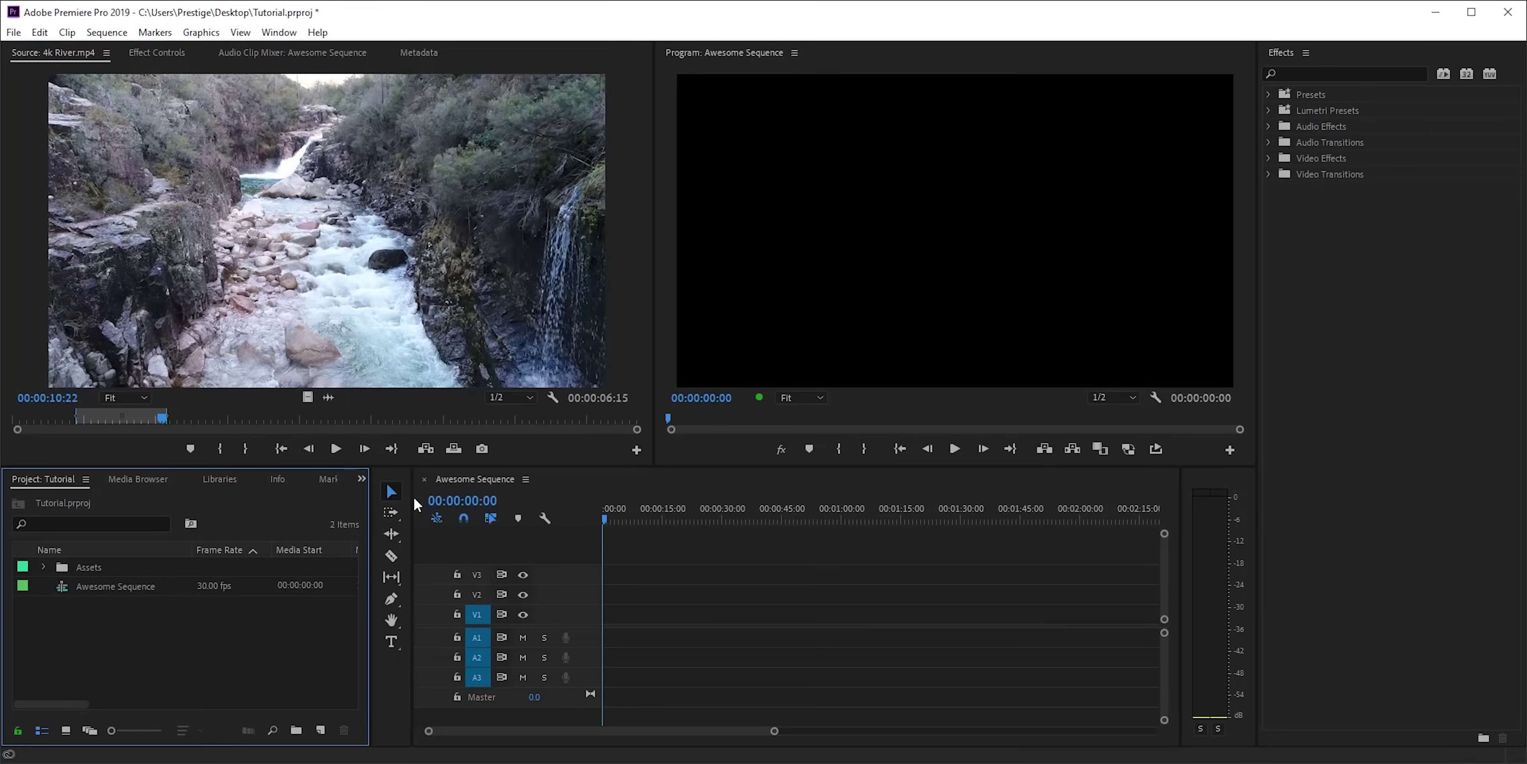
Close Awesome Sequence in the timeline, reopen it from the project, and view the timeline's track options
click(423, 479)
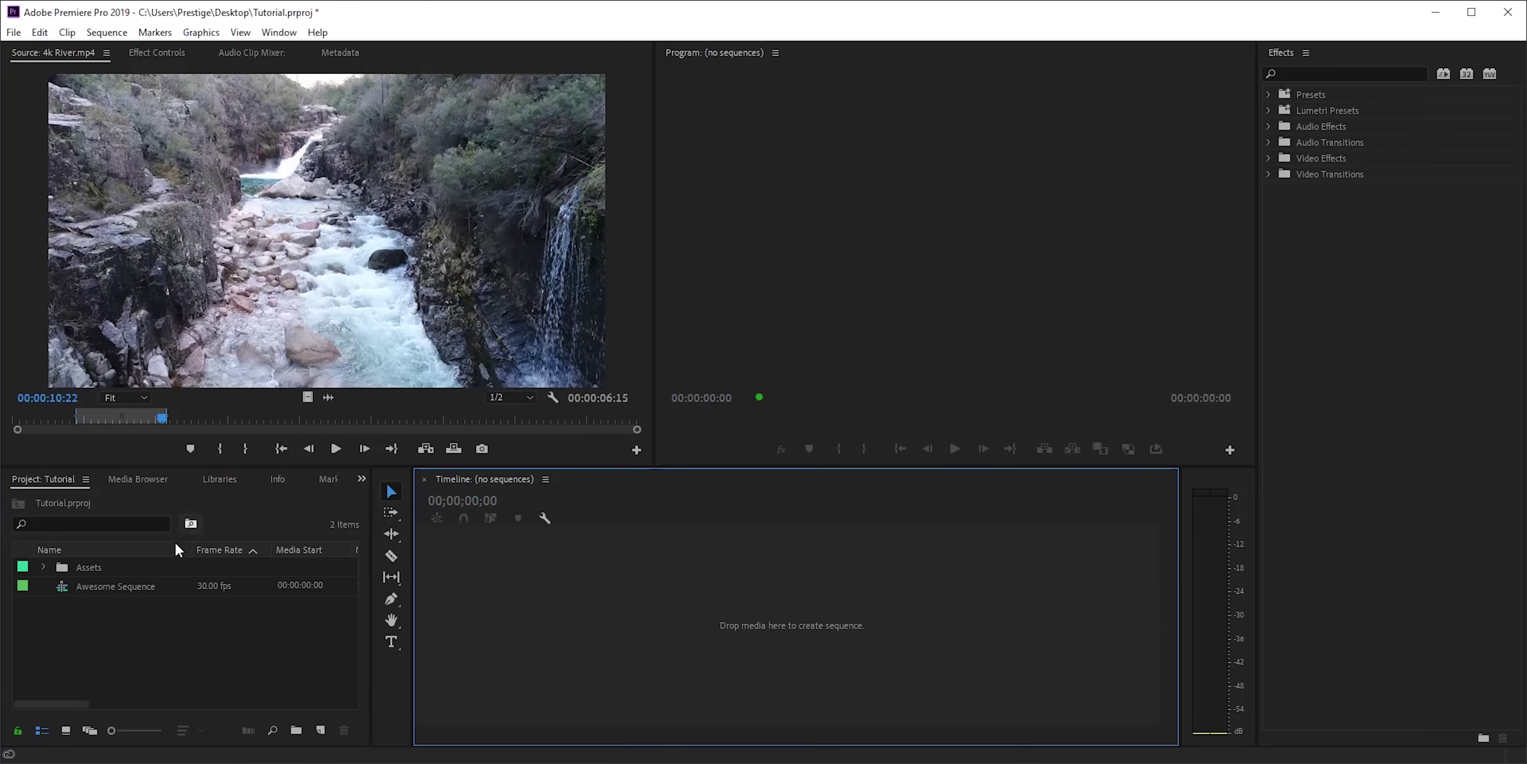
double_click(63, 588)
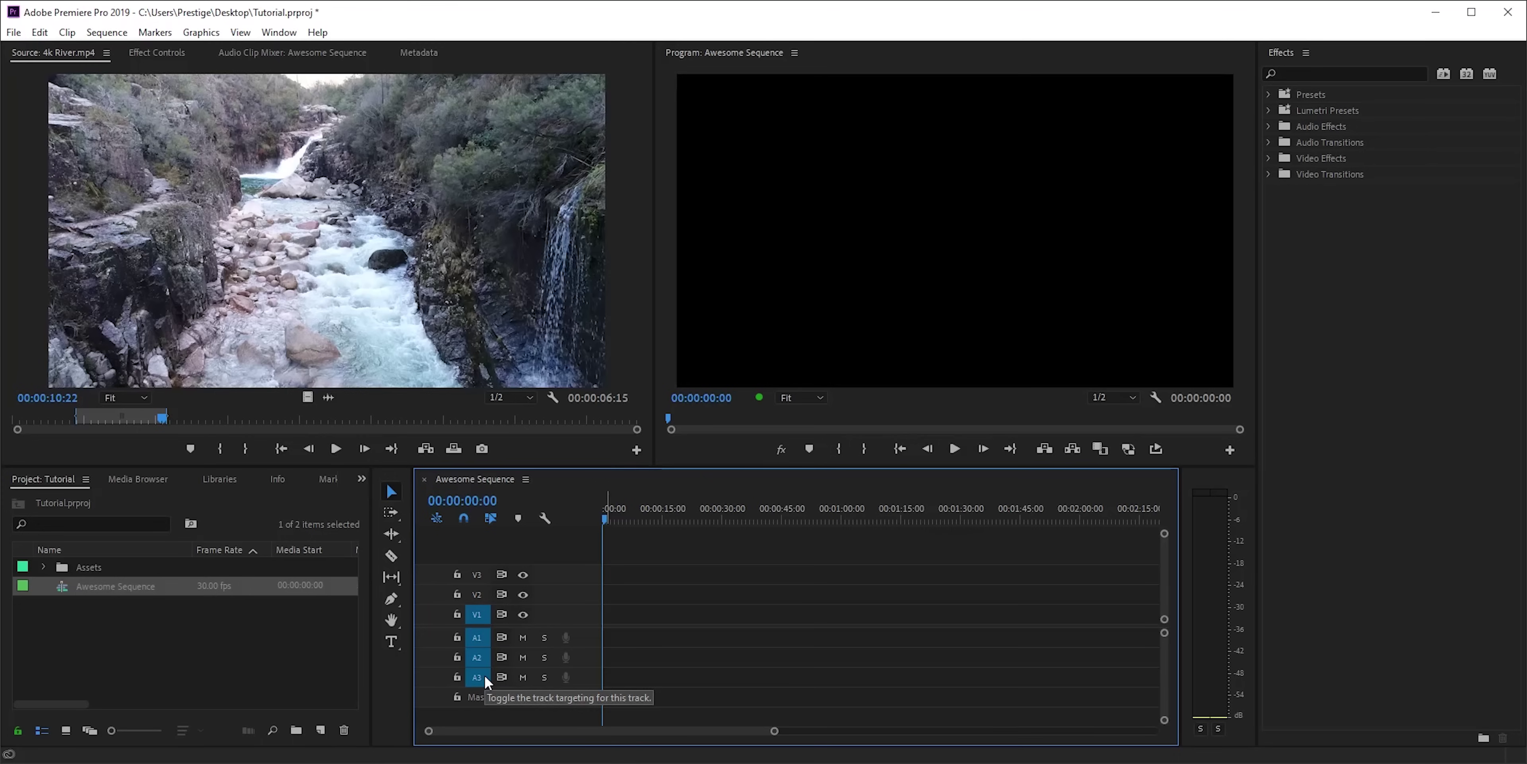
right_click(569, 548)
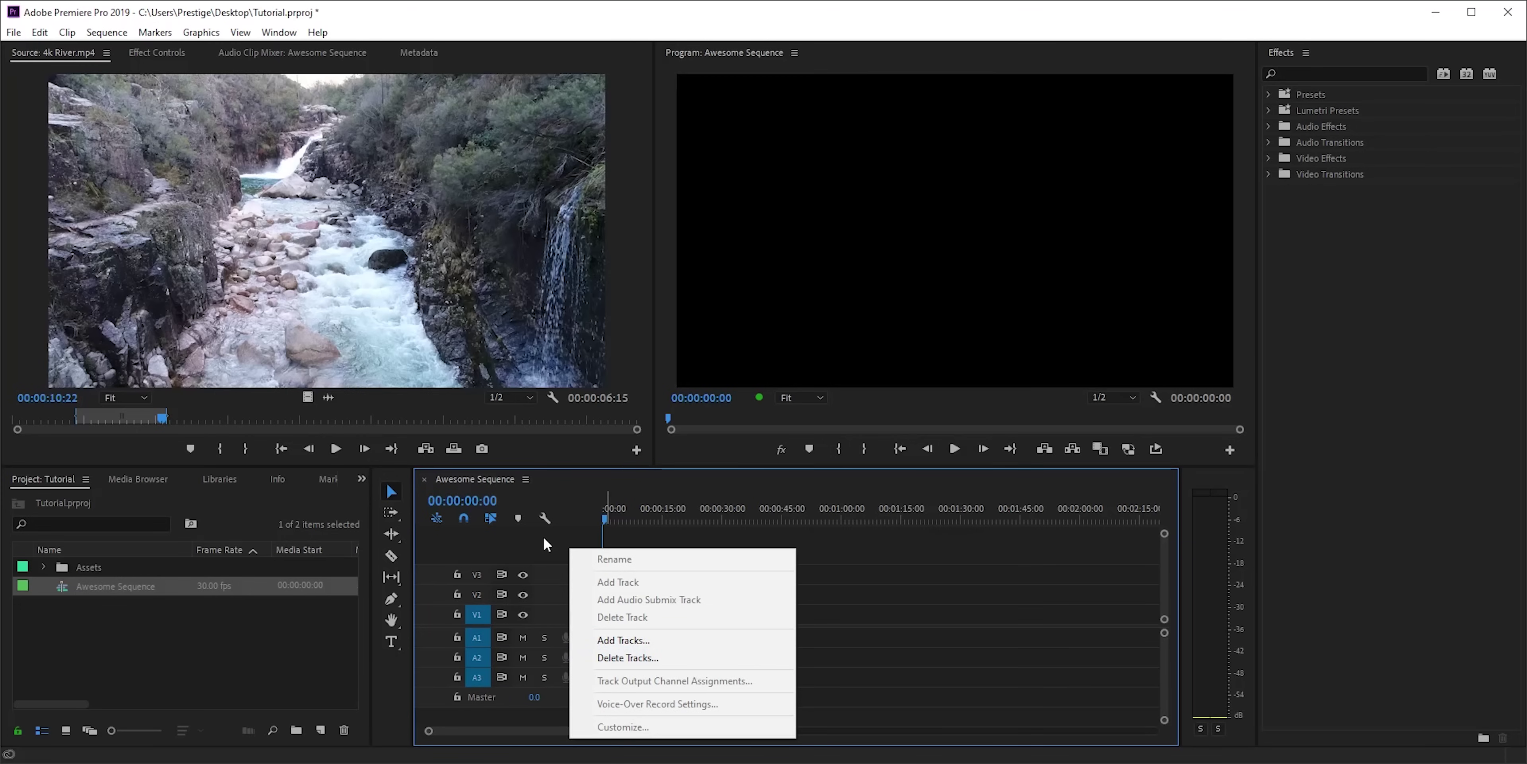
click(545, 547)
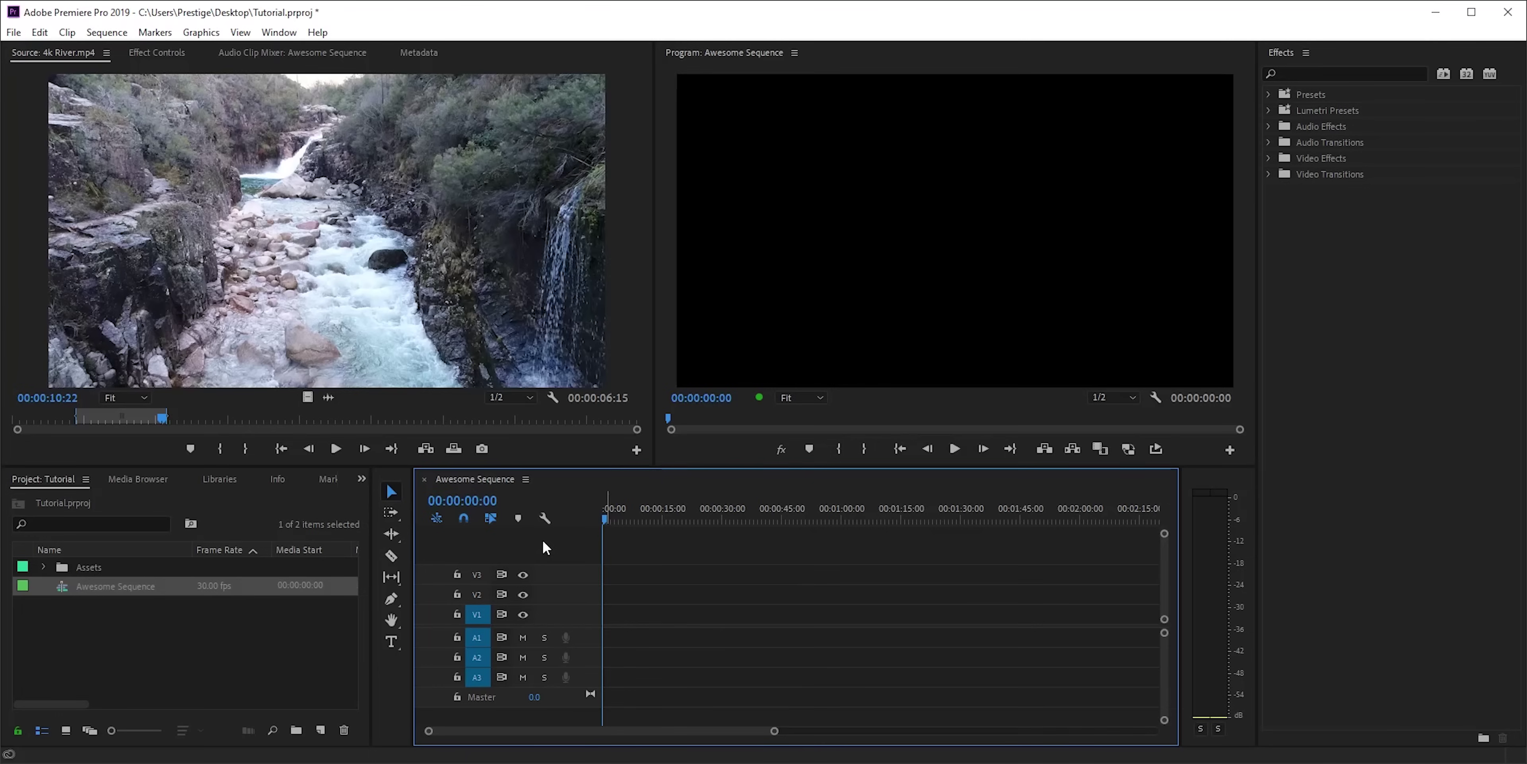
Try out the V3 track's output and lock toggles and the A1 track's mute toggle in the timeline
click(523, 575)
click(457, 574)
click(457, 574)
click(523, 637)
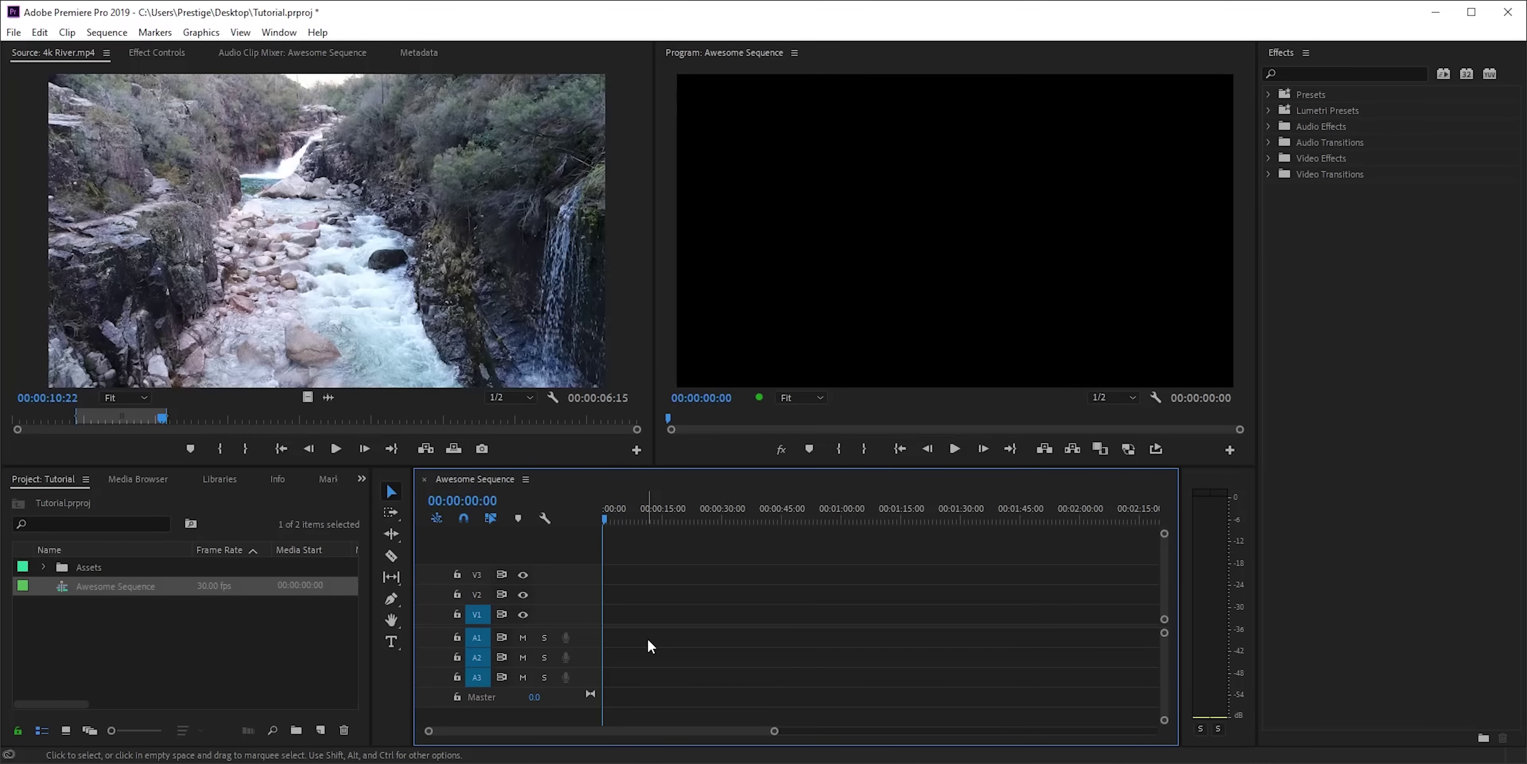
Review the sequence settings of Awesome Sequence and close them without changes
click(127, 35)
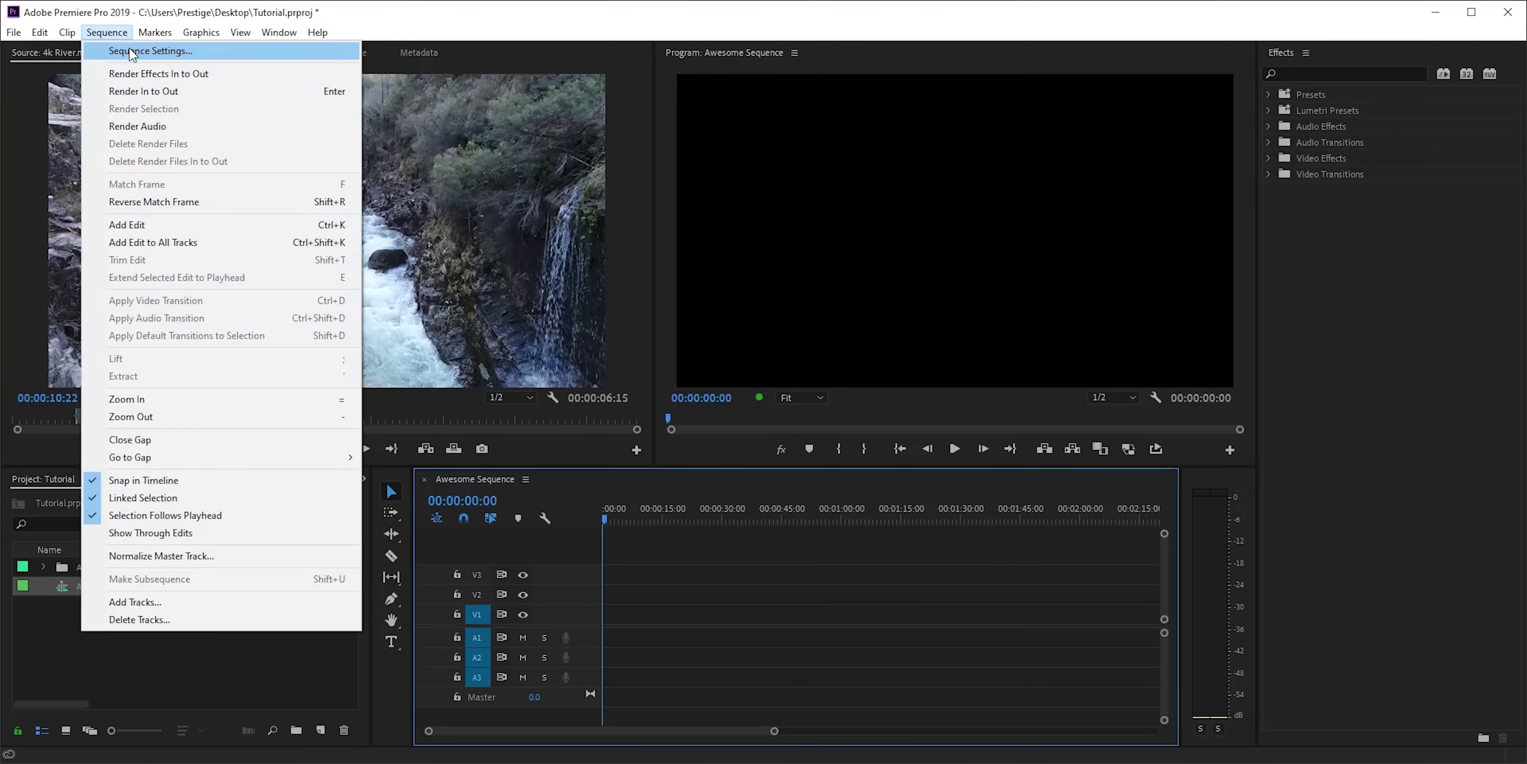
click(131, 52)
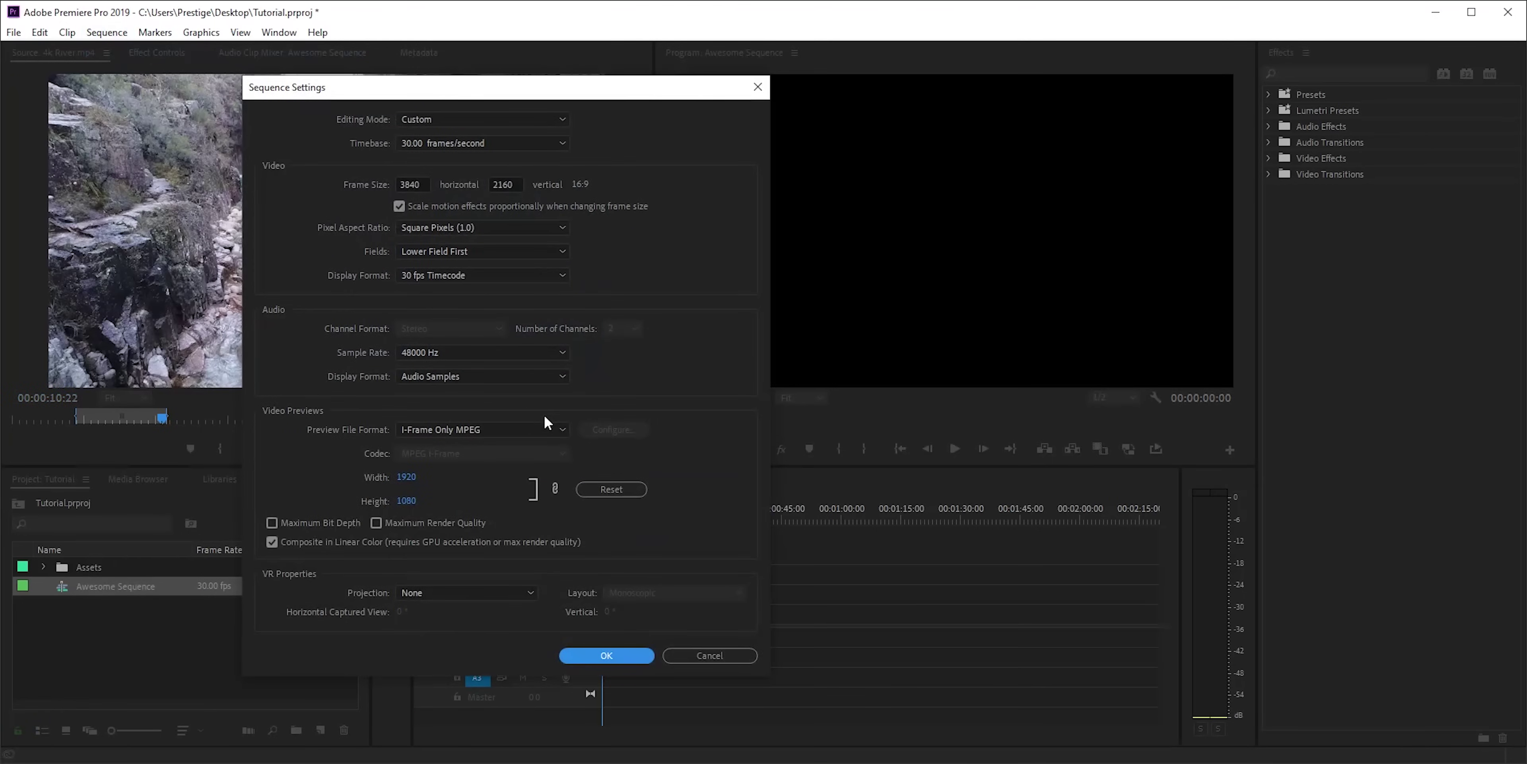
click(718, 654)
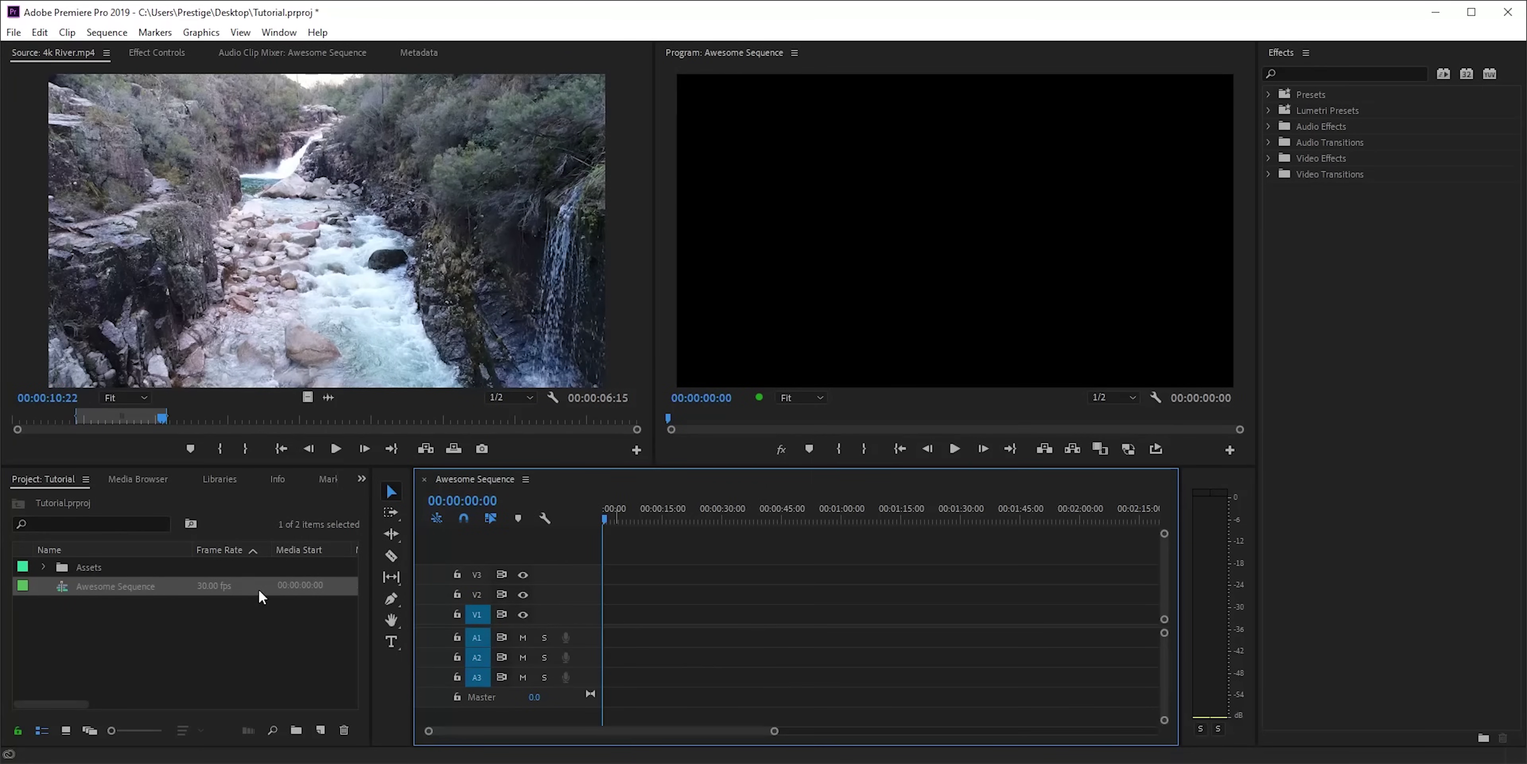
Place 4k River.mp4 from the Assets bin at the start of tracks V1 and A1, and fit the sequence in the timeline
click(43, 566)
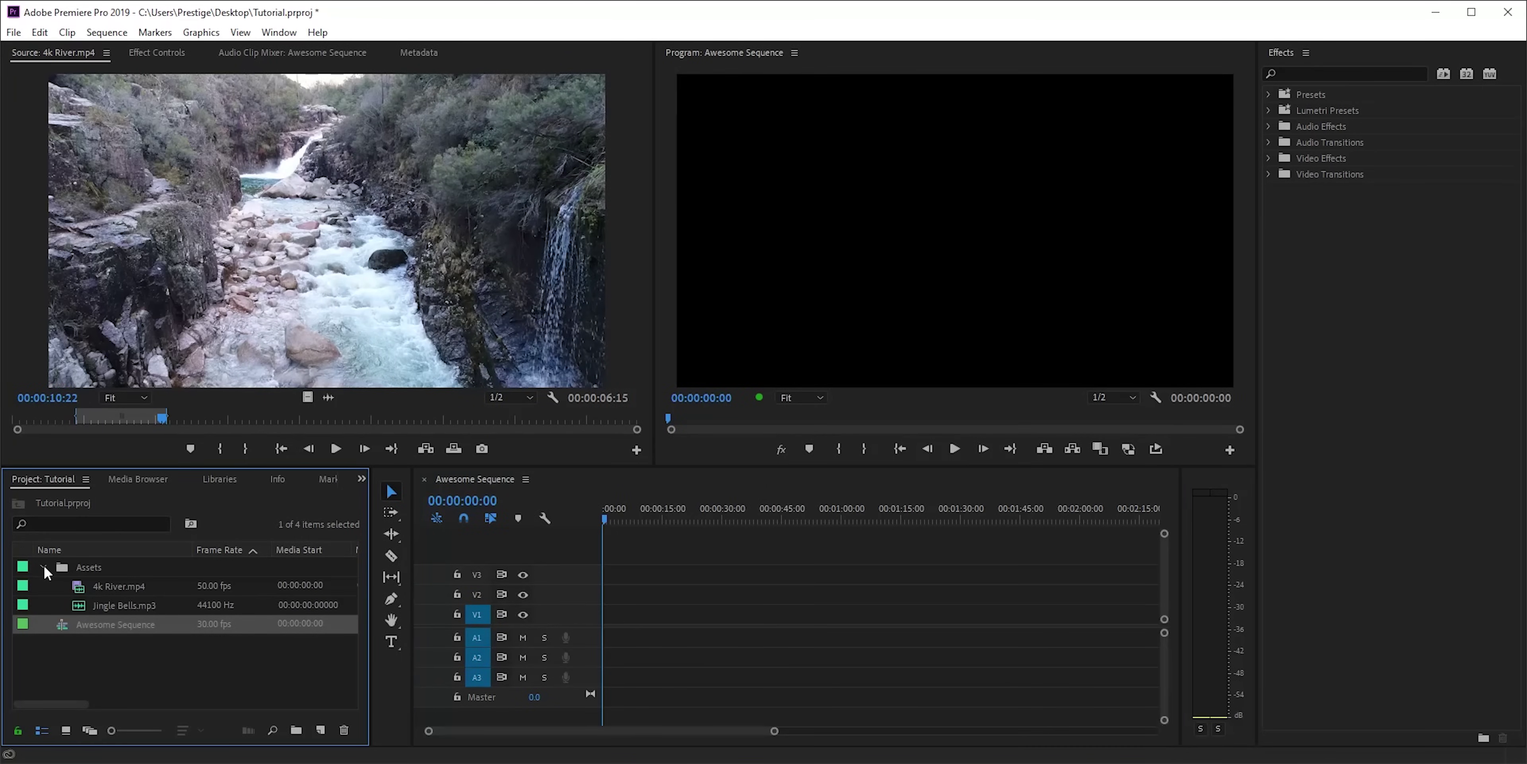
click(105, 583)
drag(511, 619, 604, 620)
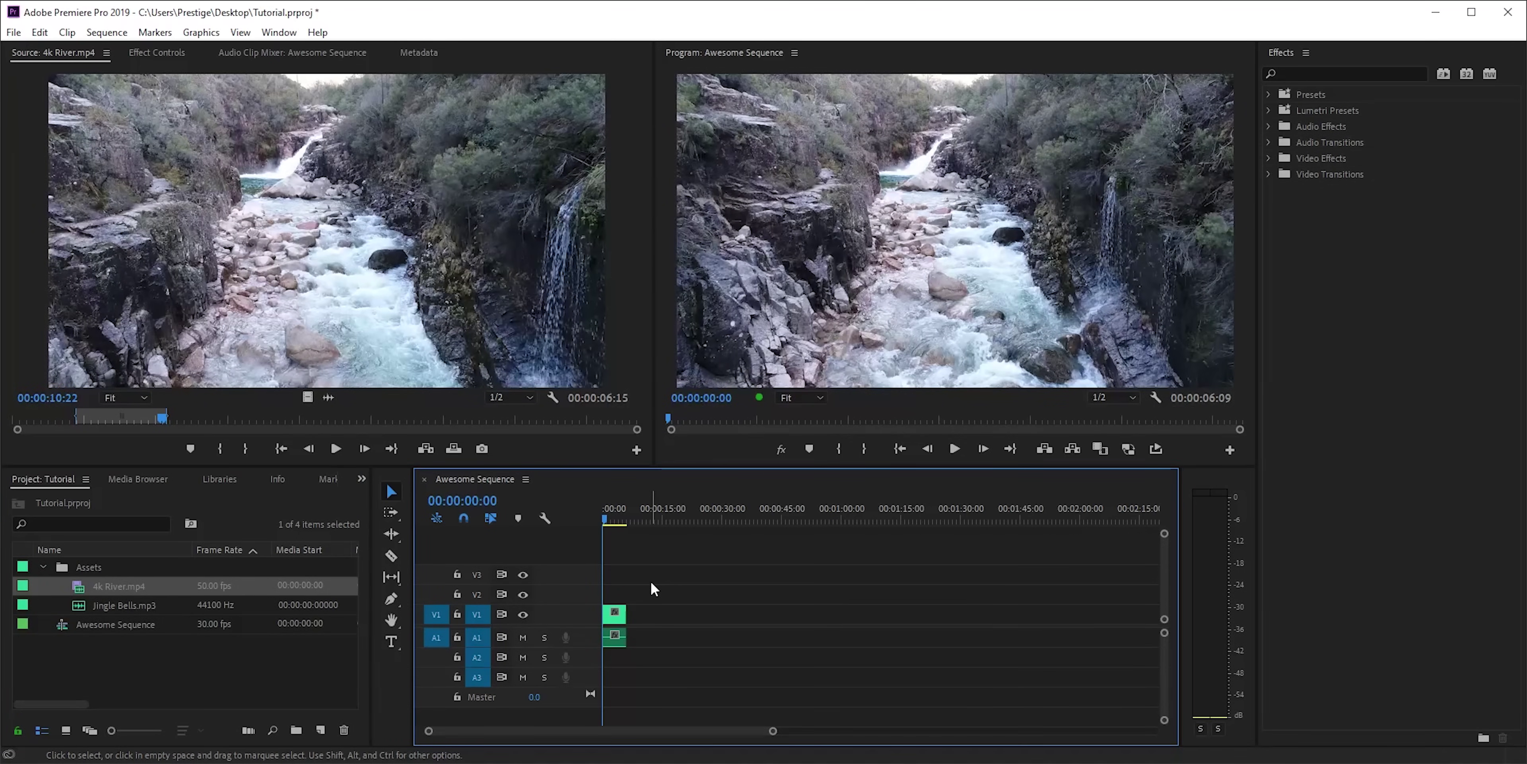
key(backslash)
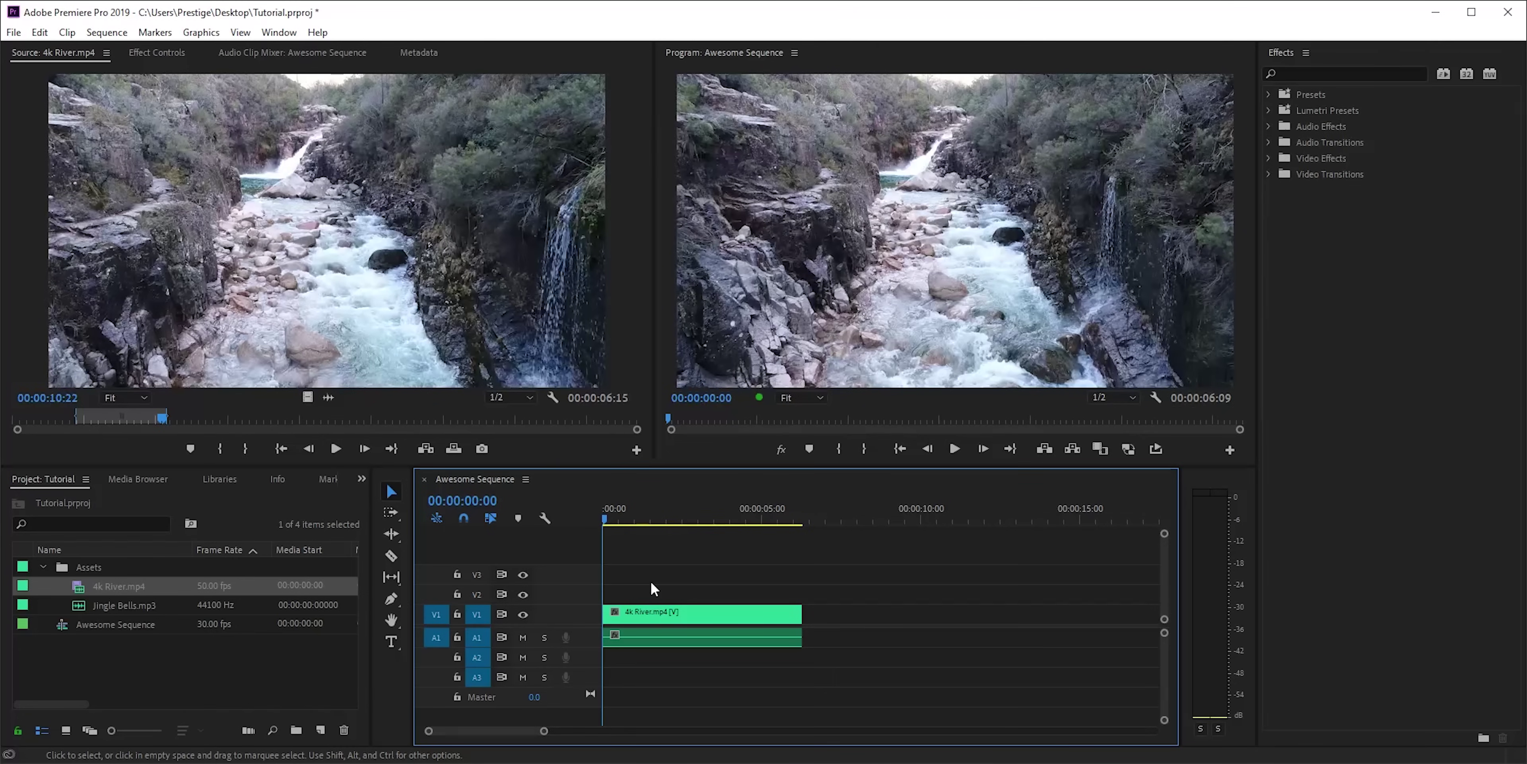
Look along the empty part of the timeline and return to the start of the 4k River.mp4 clip
scroll(651, 579, down, 3)
scroll(650, 580, up, 3)
scroll(650, 580, down, 6)
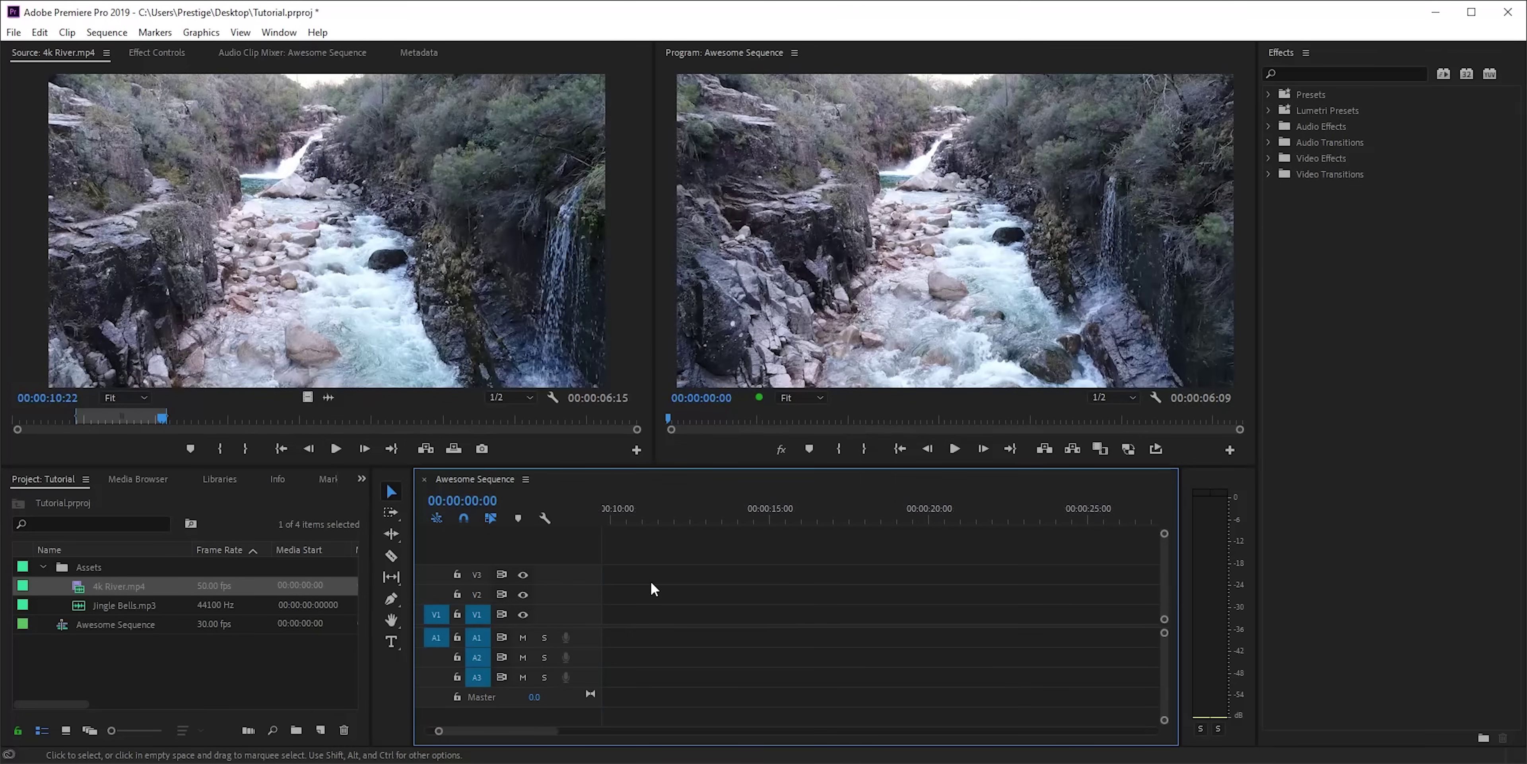
scroll(651, 580, up, 5)
scroll(650, 580, down, 3)
scroll(651, 580, up, 1)
scroll(650, 580, up, 3)
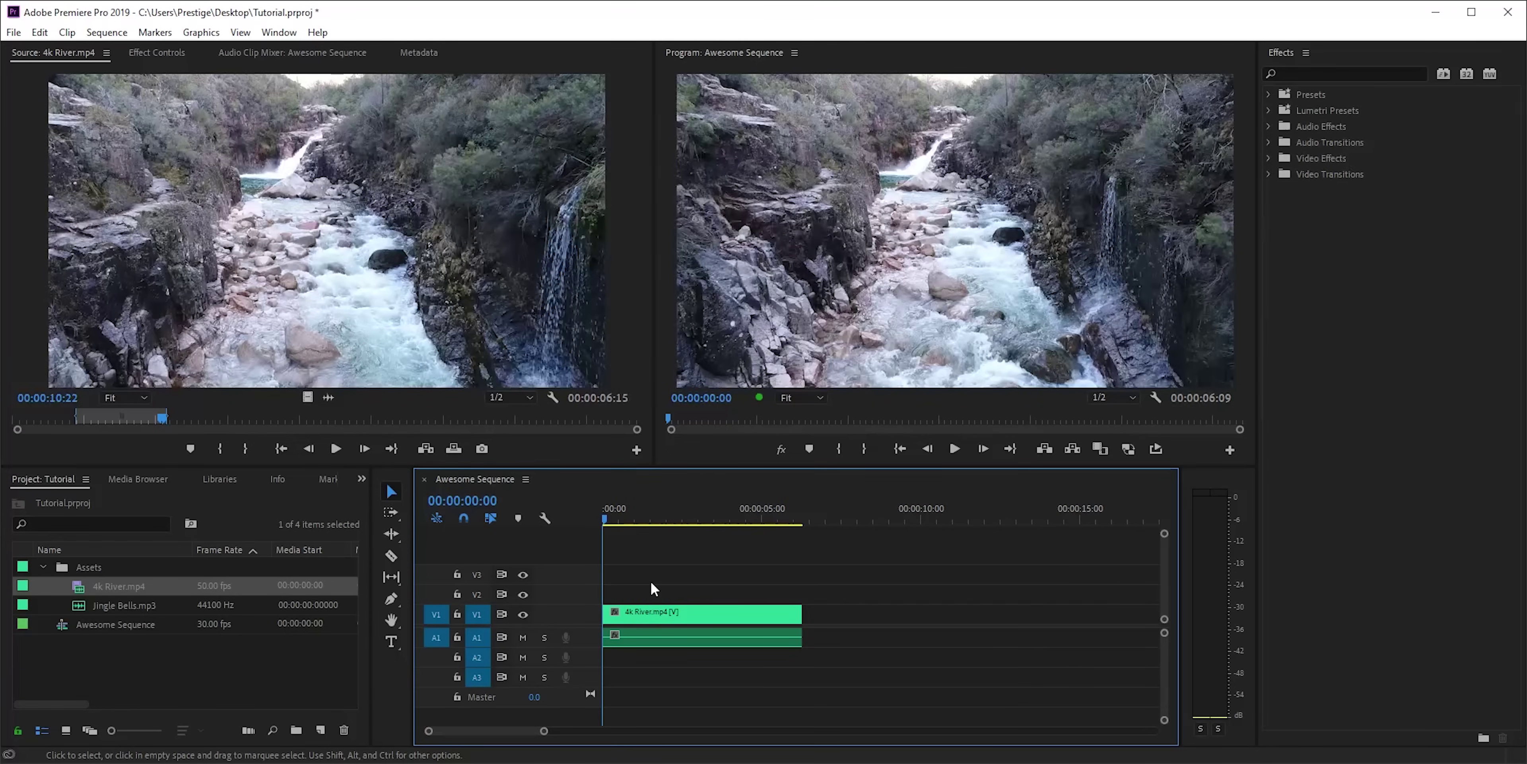
Examine the 4k River.mp4 clip in the timeline at several zoom levels, from a wide overview to a close view
key(minus)
key(minus)
key(minus)
key(minus)
key(minus)
scroll(650, 580, up, 10)
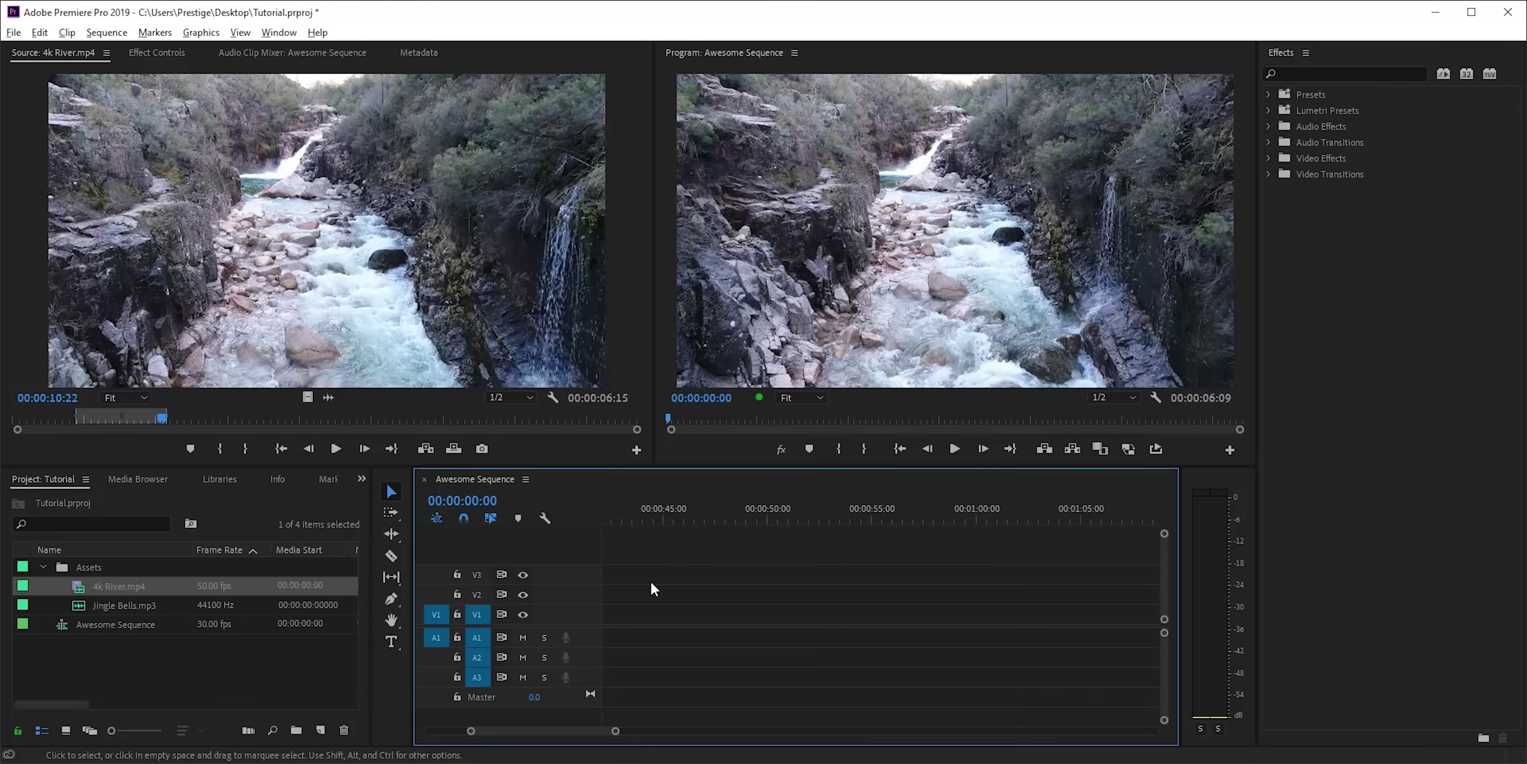
scroll(650, 587, up, 15)
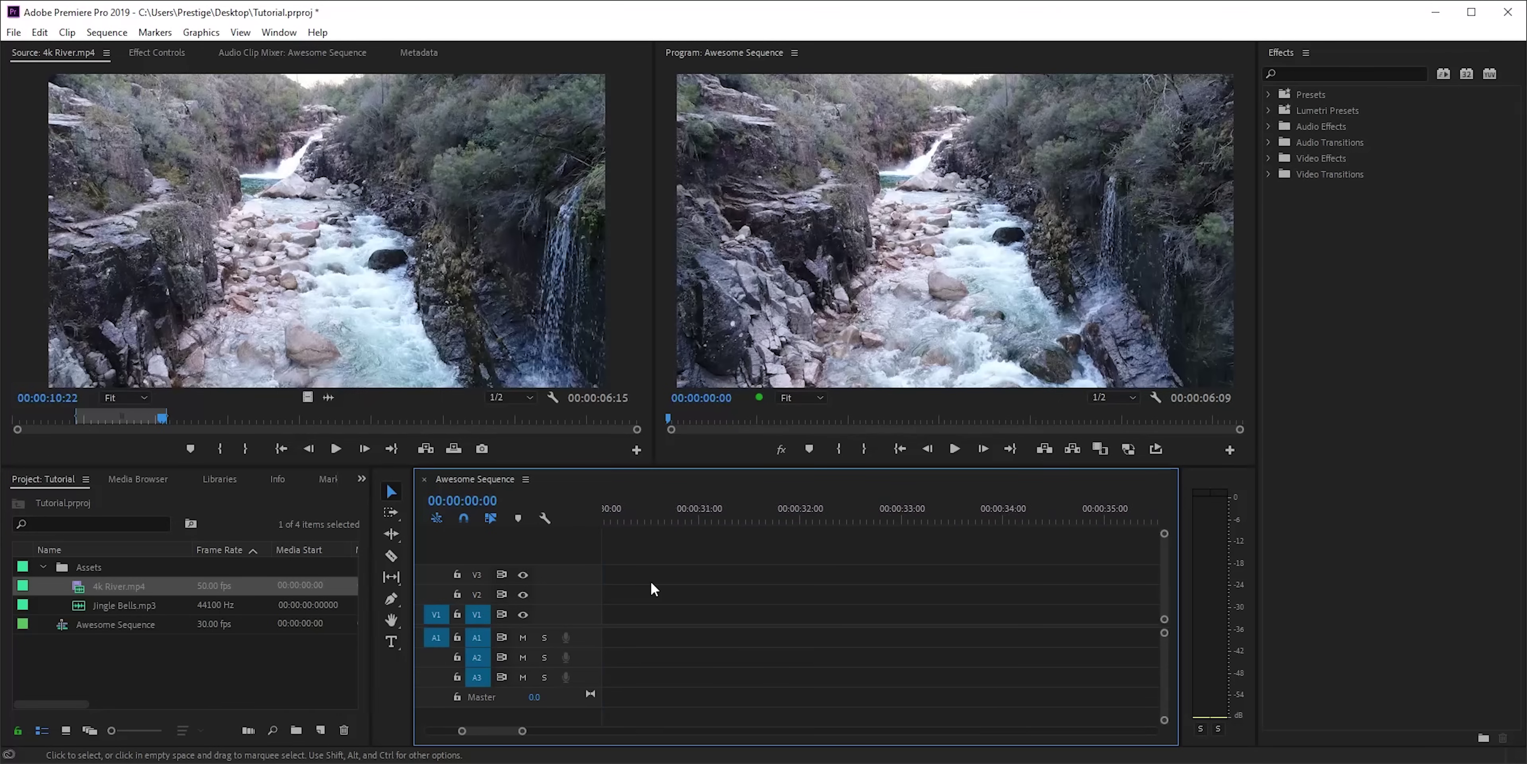
scroll(650, 587, up, 3)
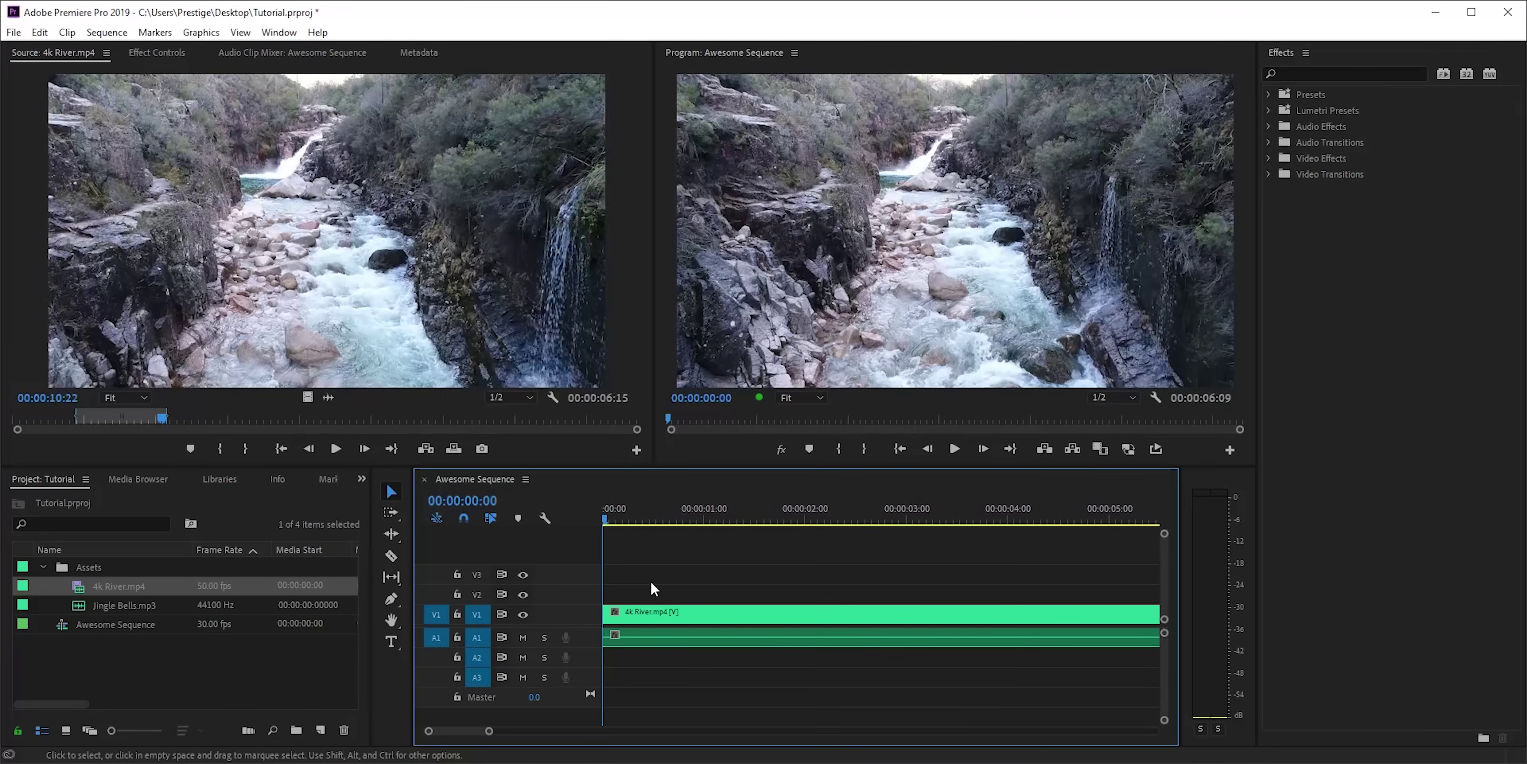
scroll(652, 588, down, 2)
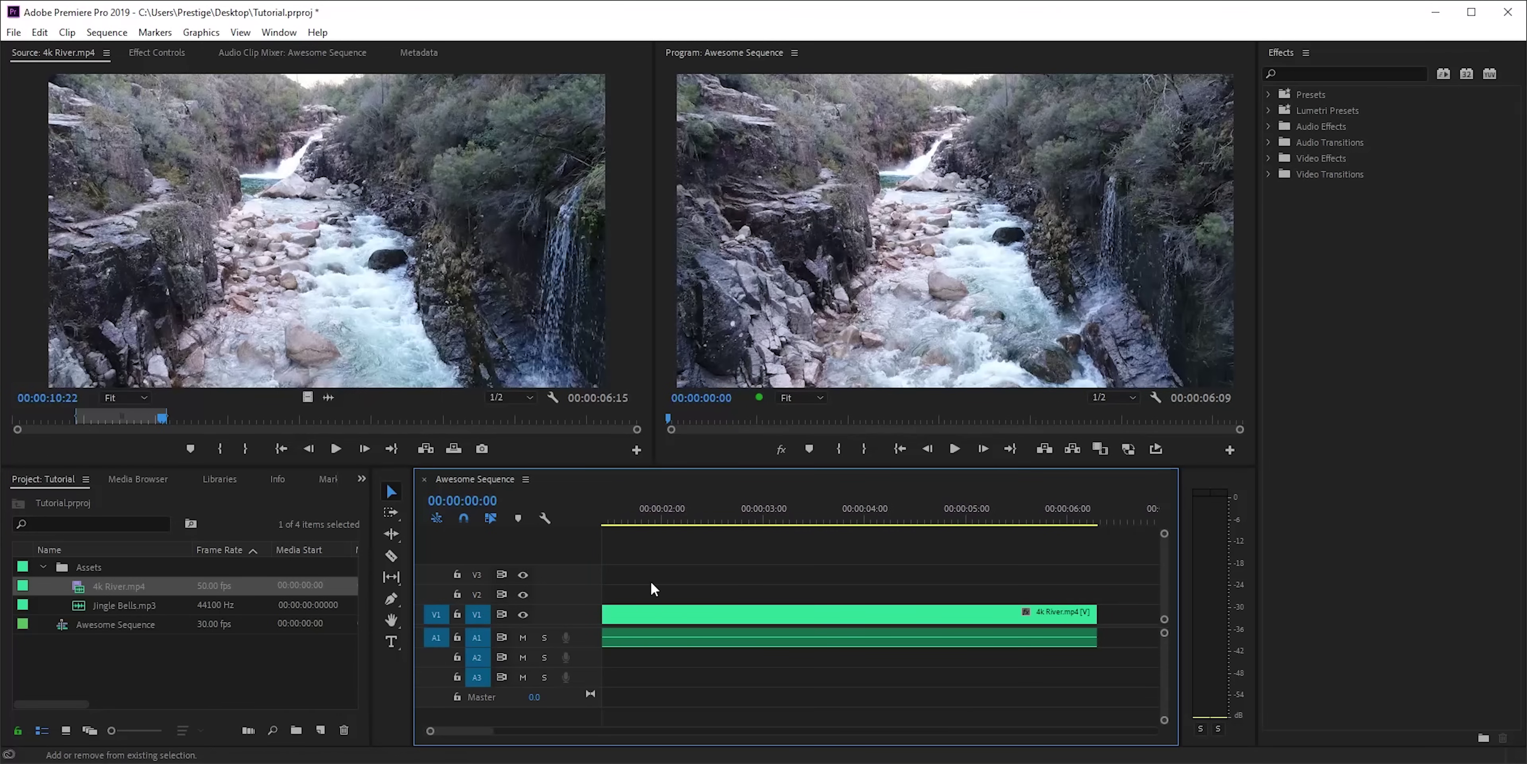
scroll(652, 587, down, 4)
scroll(652, 587, up, 6)
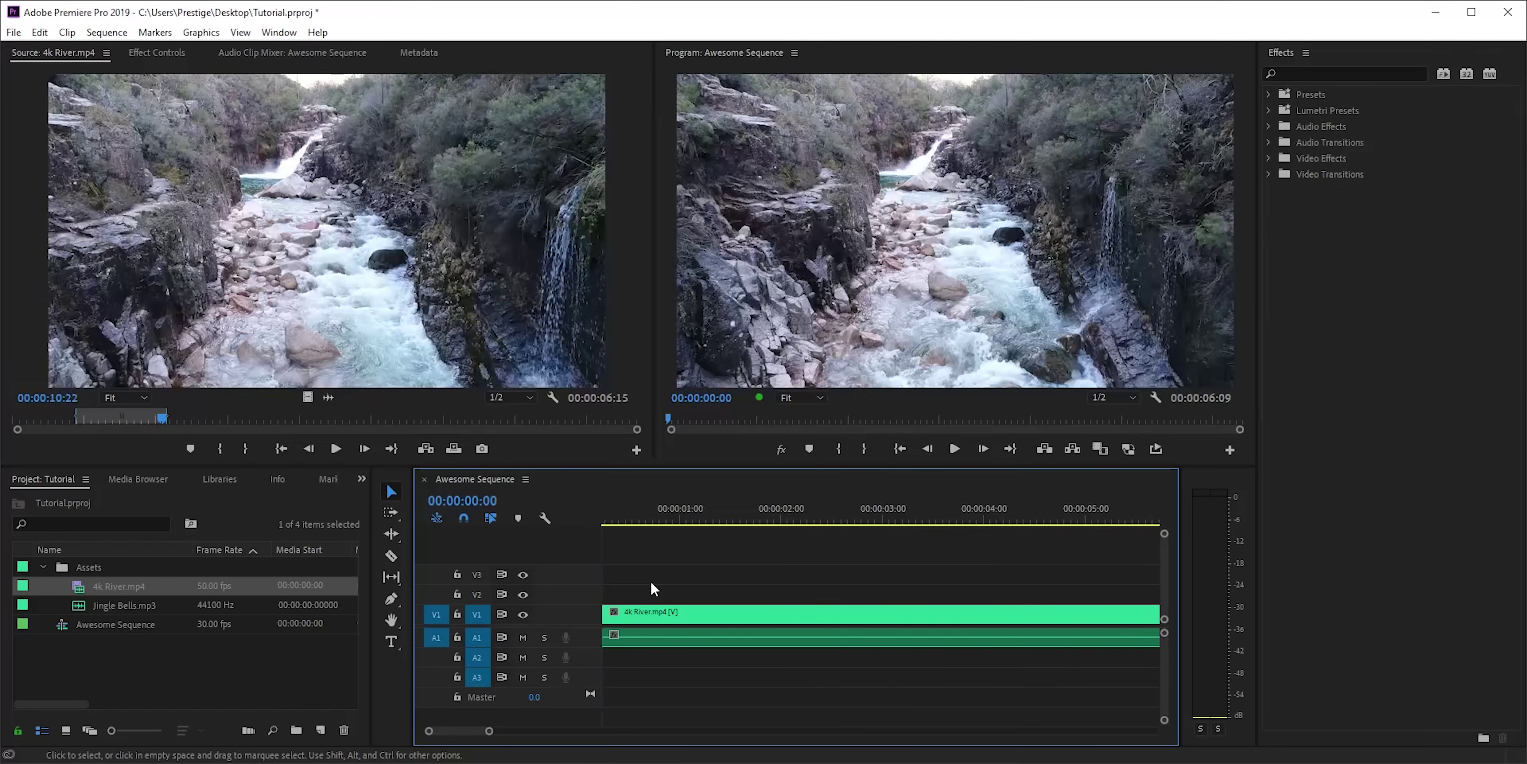
scroll(653, 587, down, 3)
scroll(652, 588, up, 3)
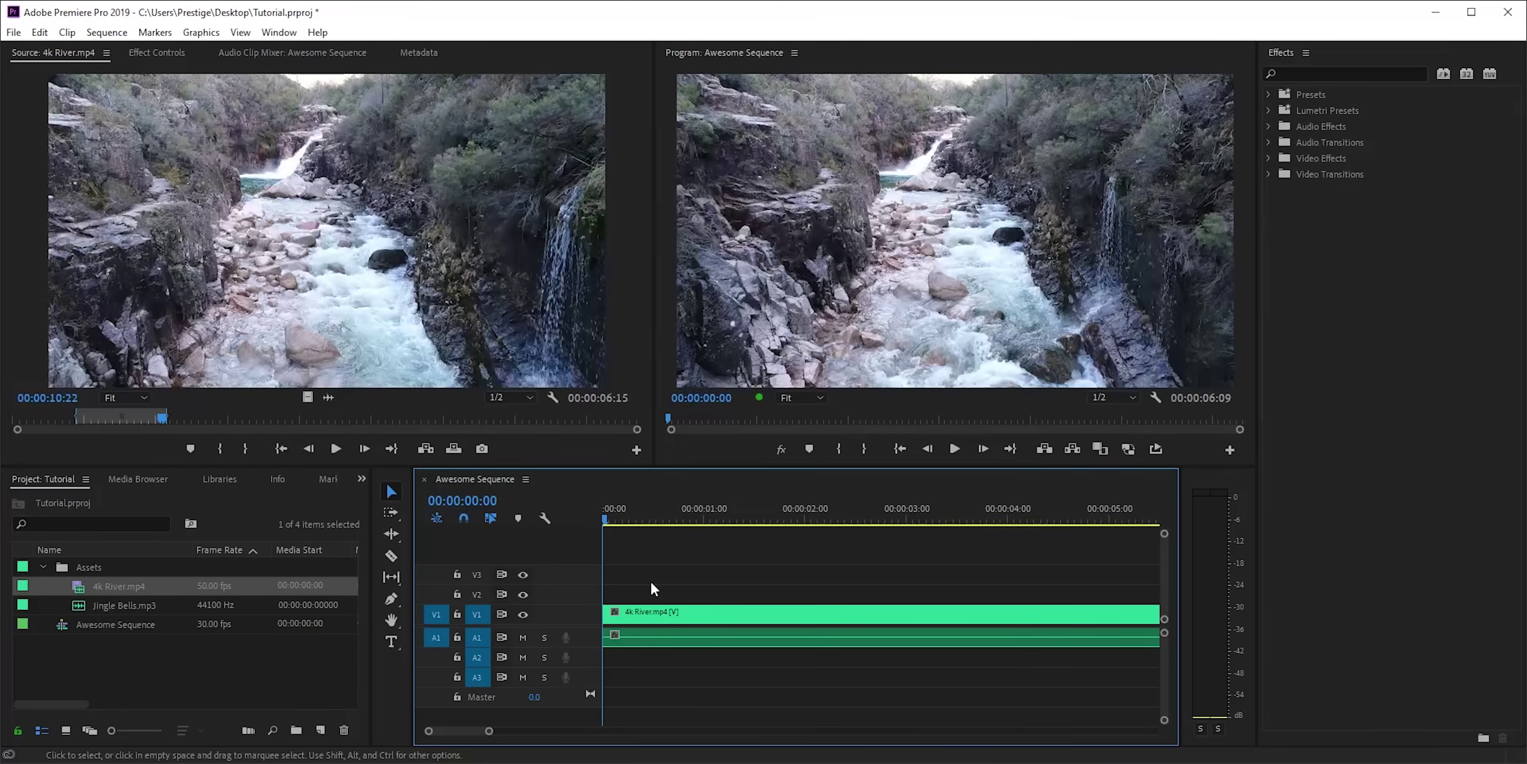
key(minus)
key(minus)
key(minus)
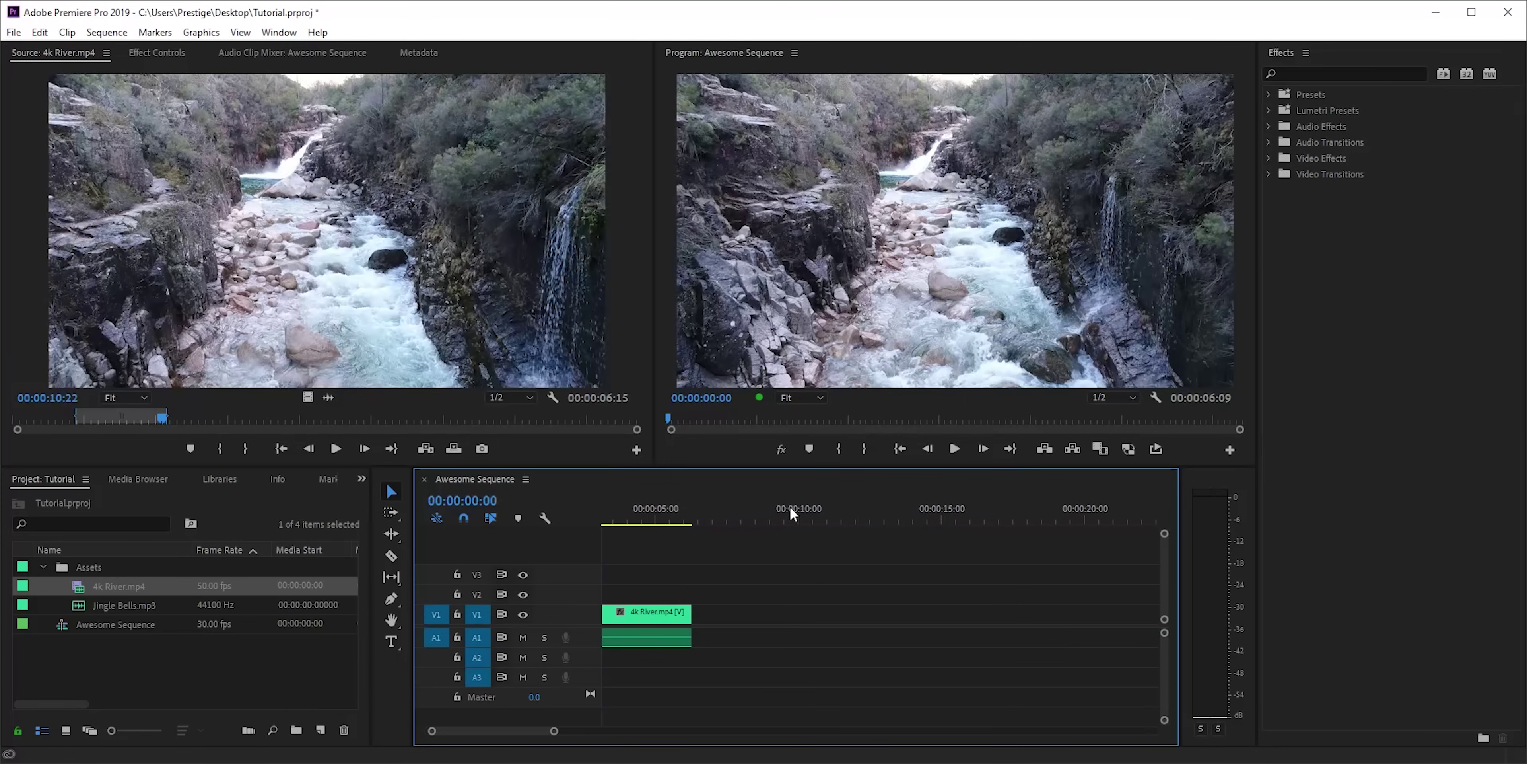
Unlink the video and audio of the 4k River.mp4 clip and delete its audio from track A1
click(902, 448)
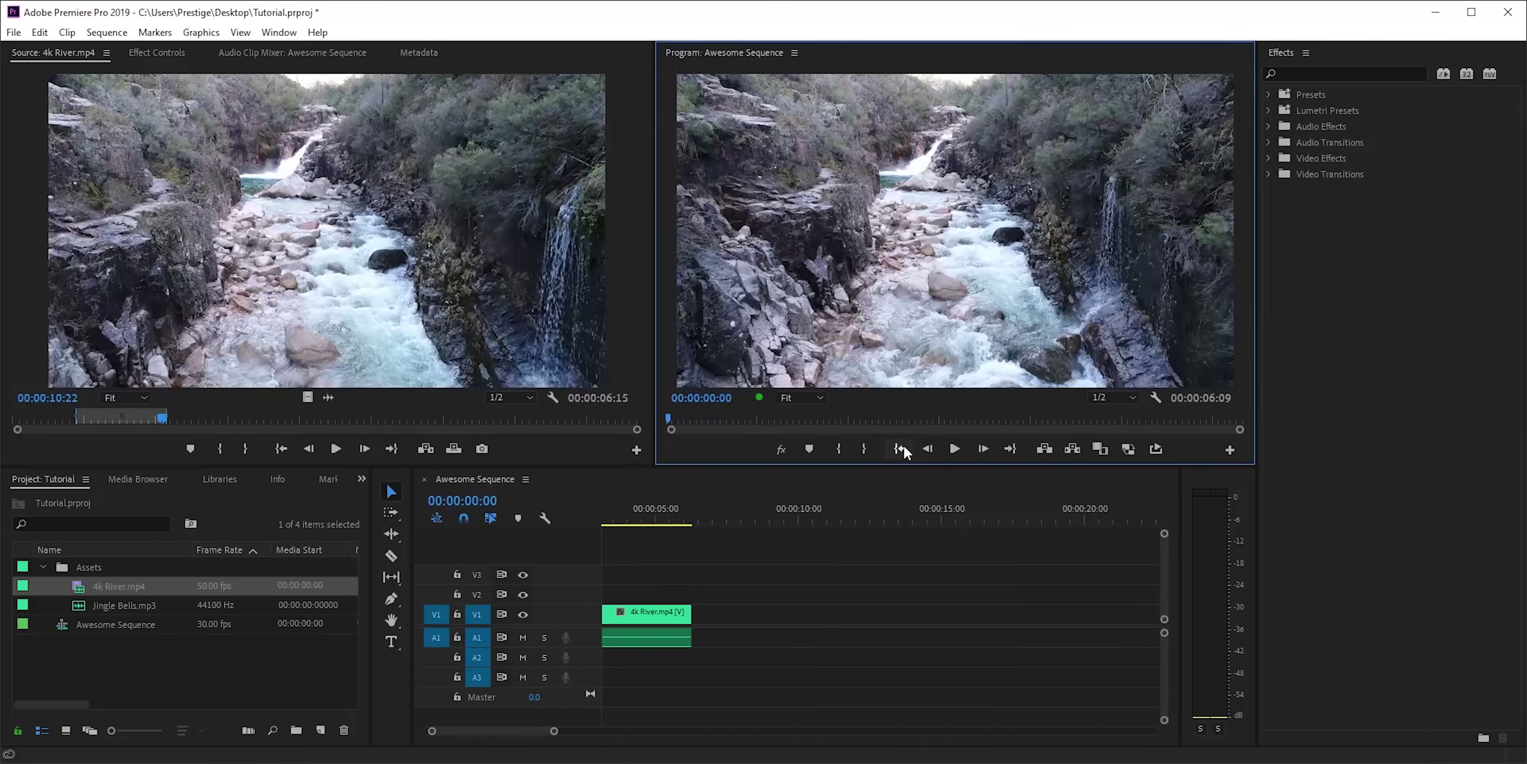
click(822, 560)
key(equal)
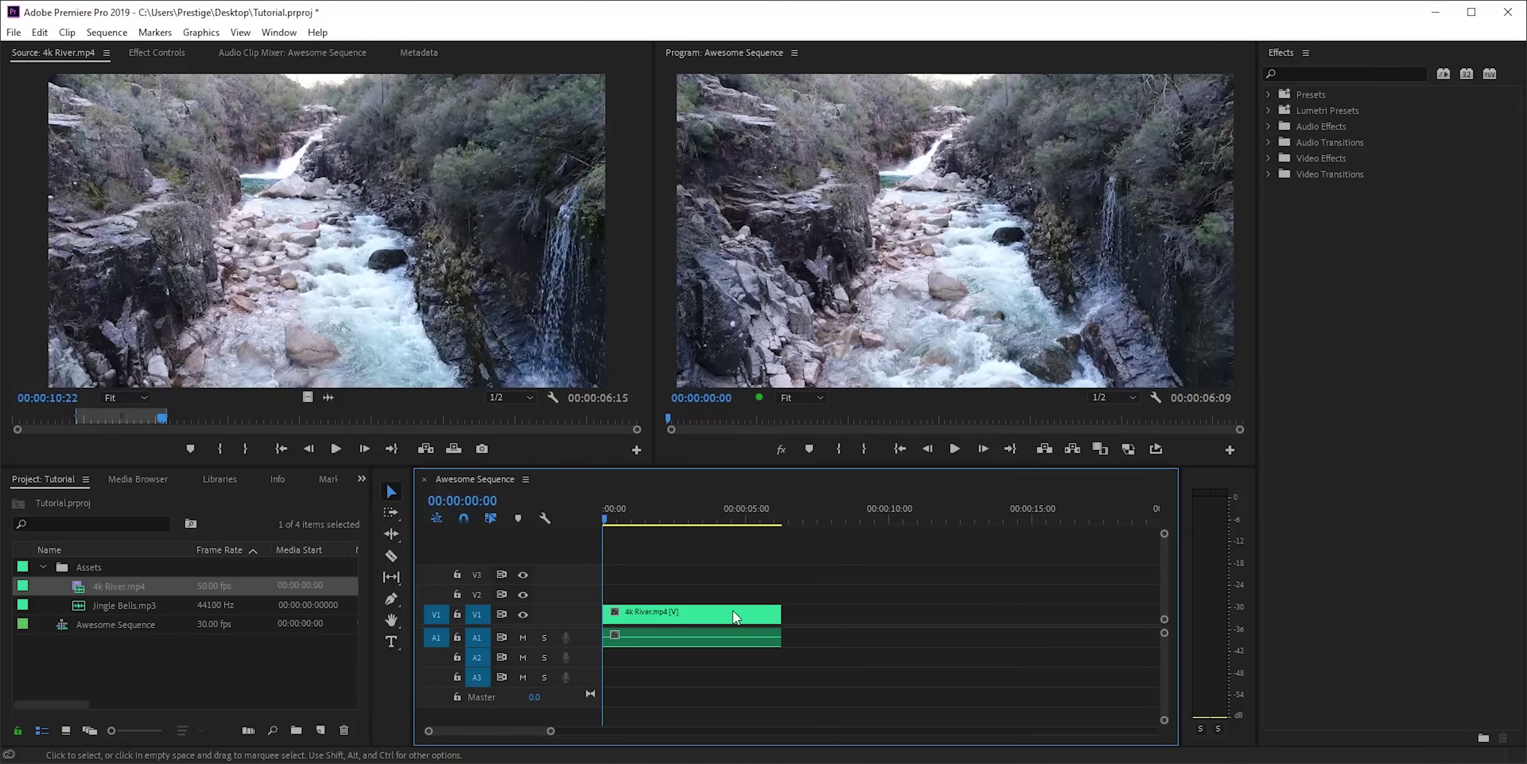
click(720, 621)
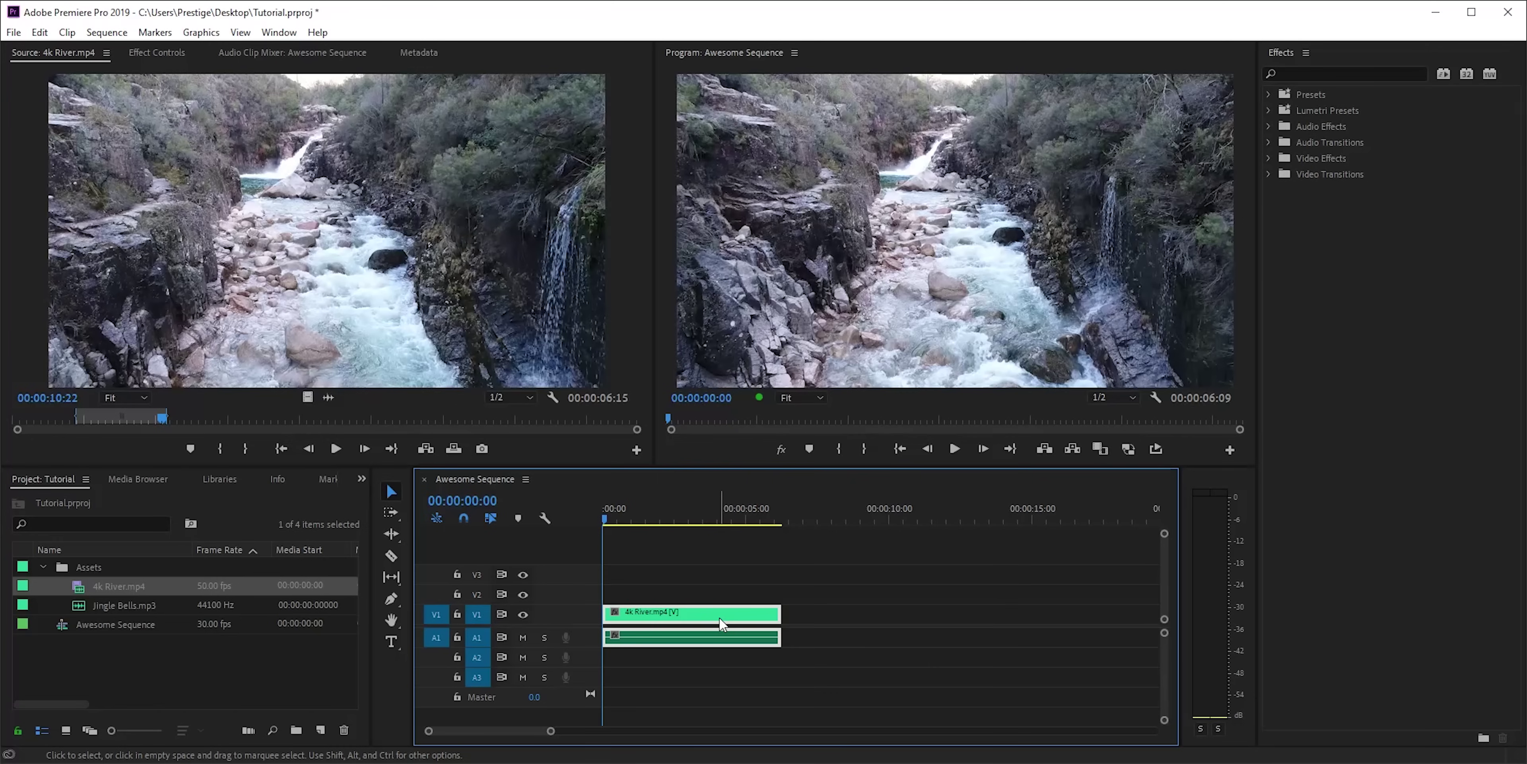
right_click(719, 620)
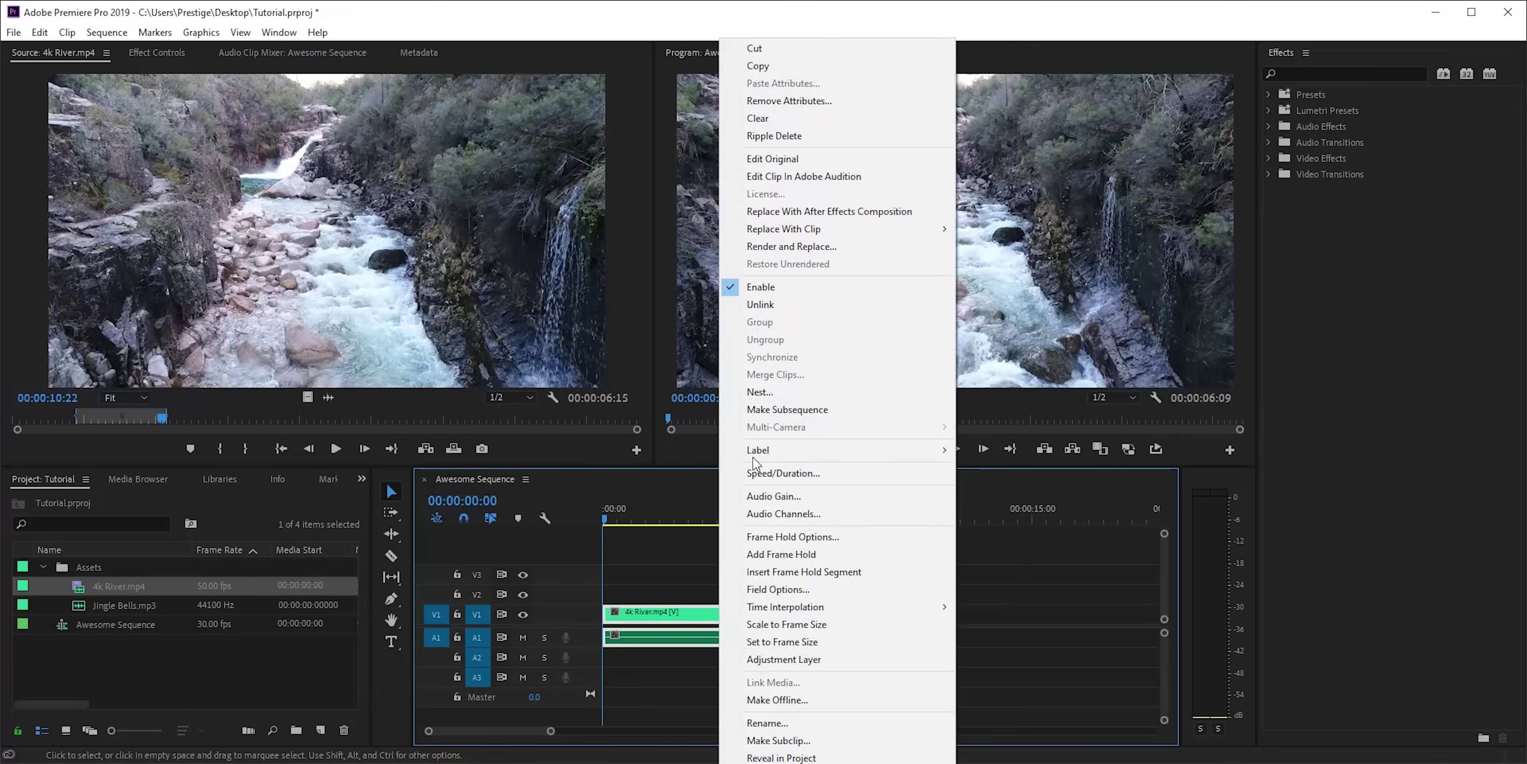
click(761, 304)
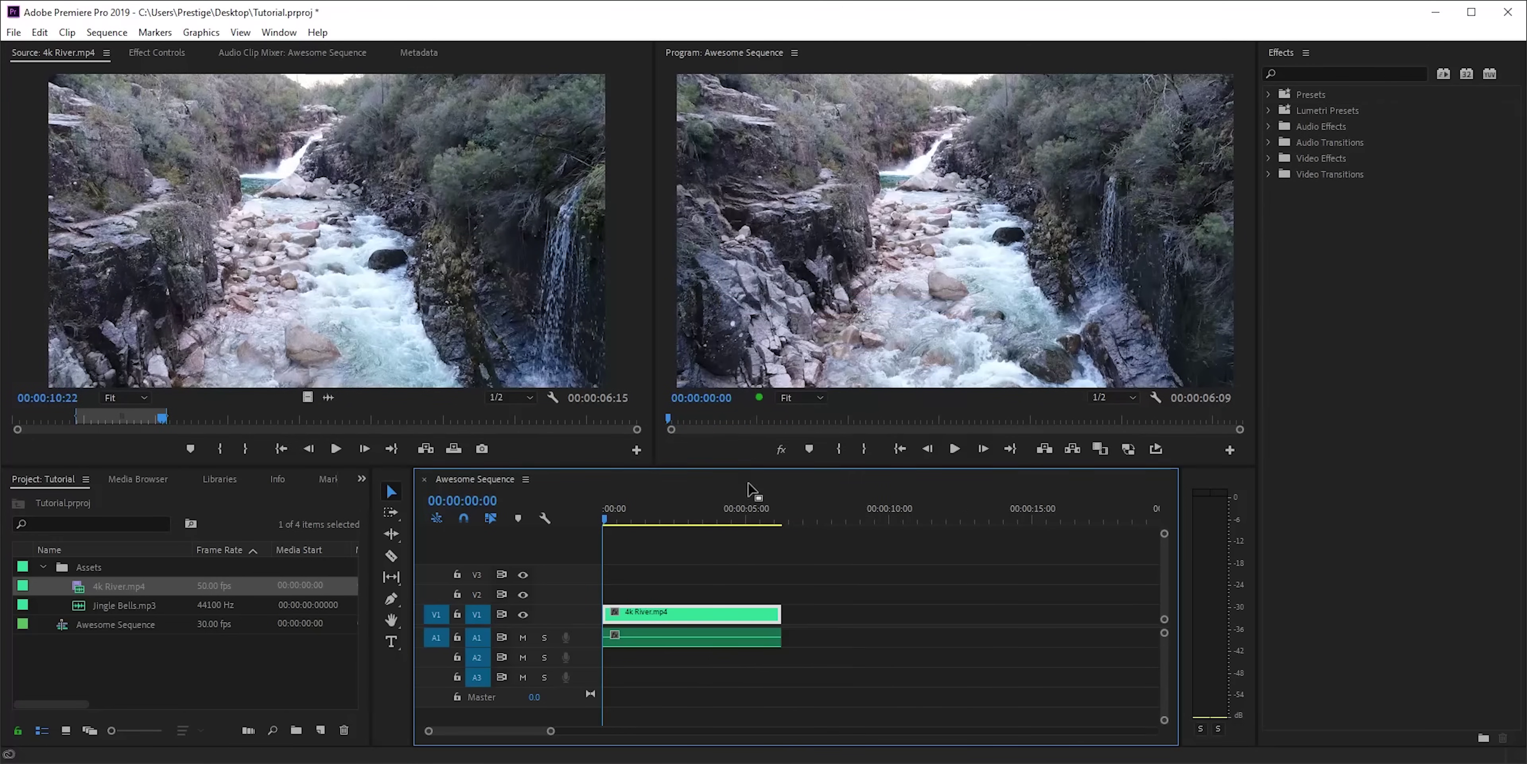
click(676, 635)
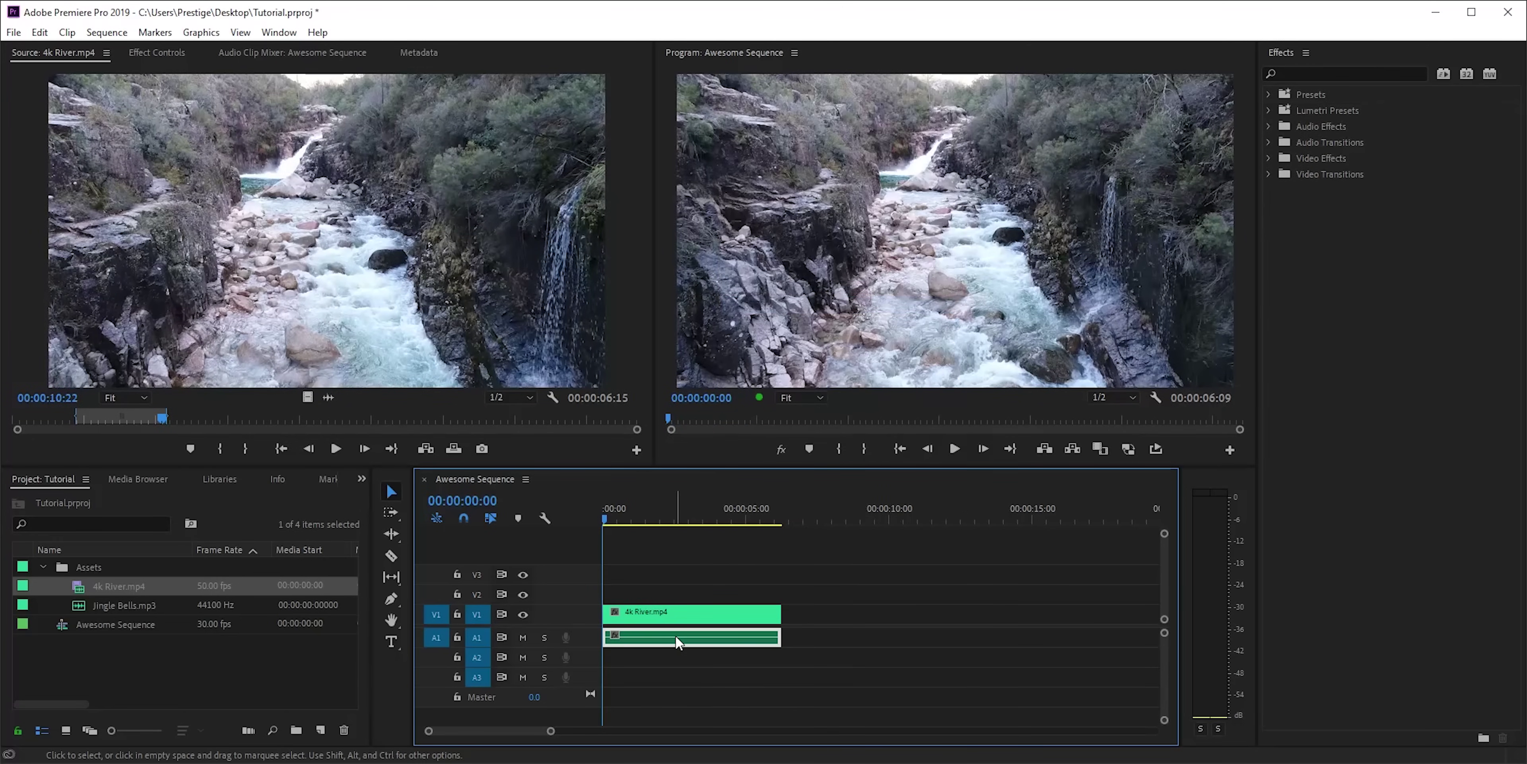
key(Delete)
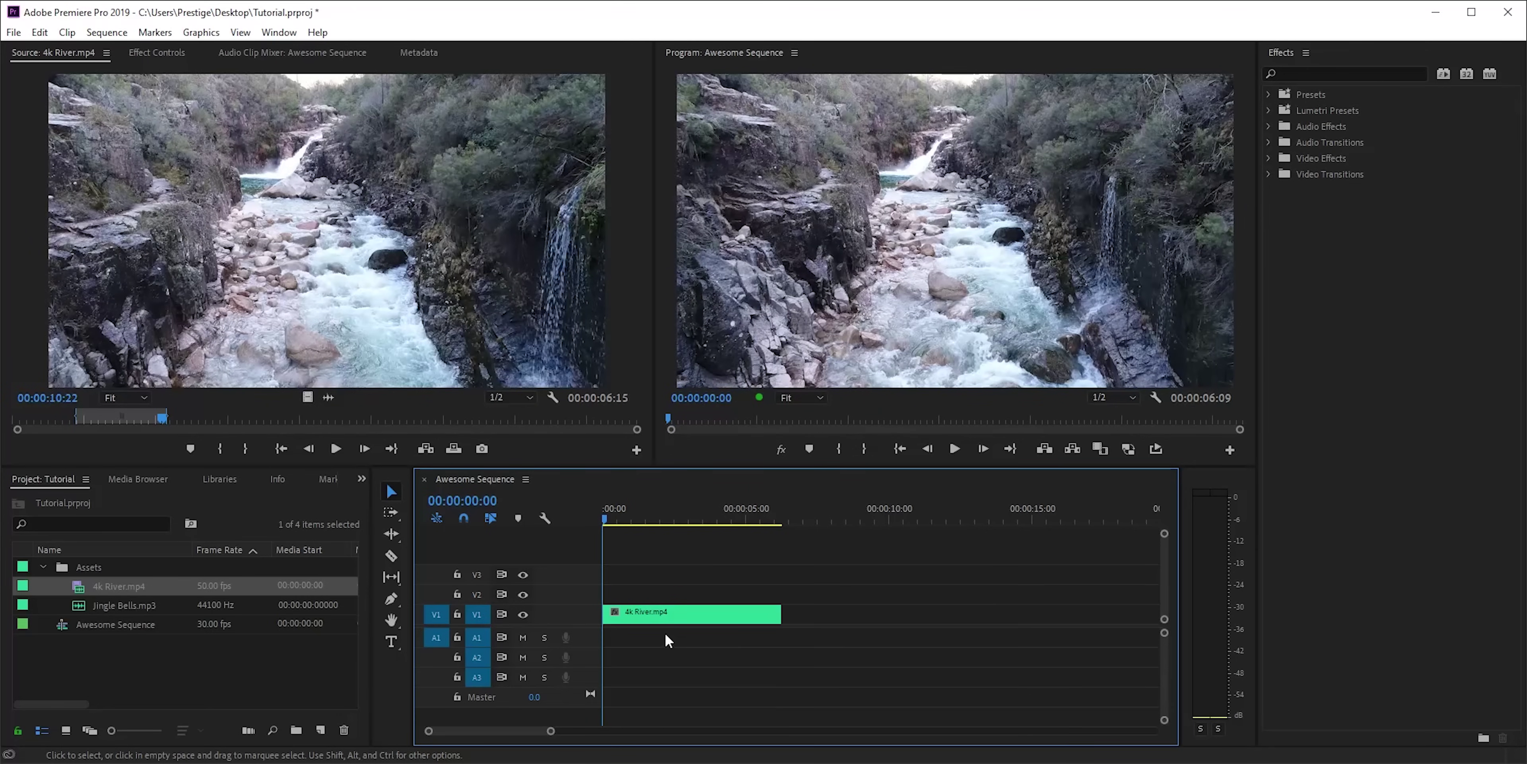
Increase the height of track V1 so the 4k River.mp4 clip shows its thumbnail
double_click(569, 619)
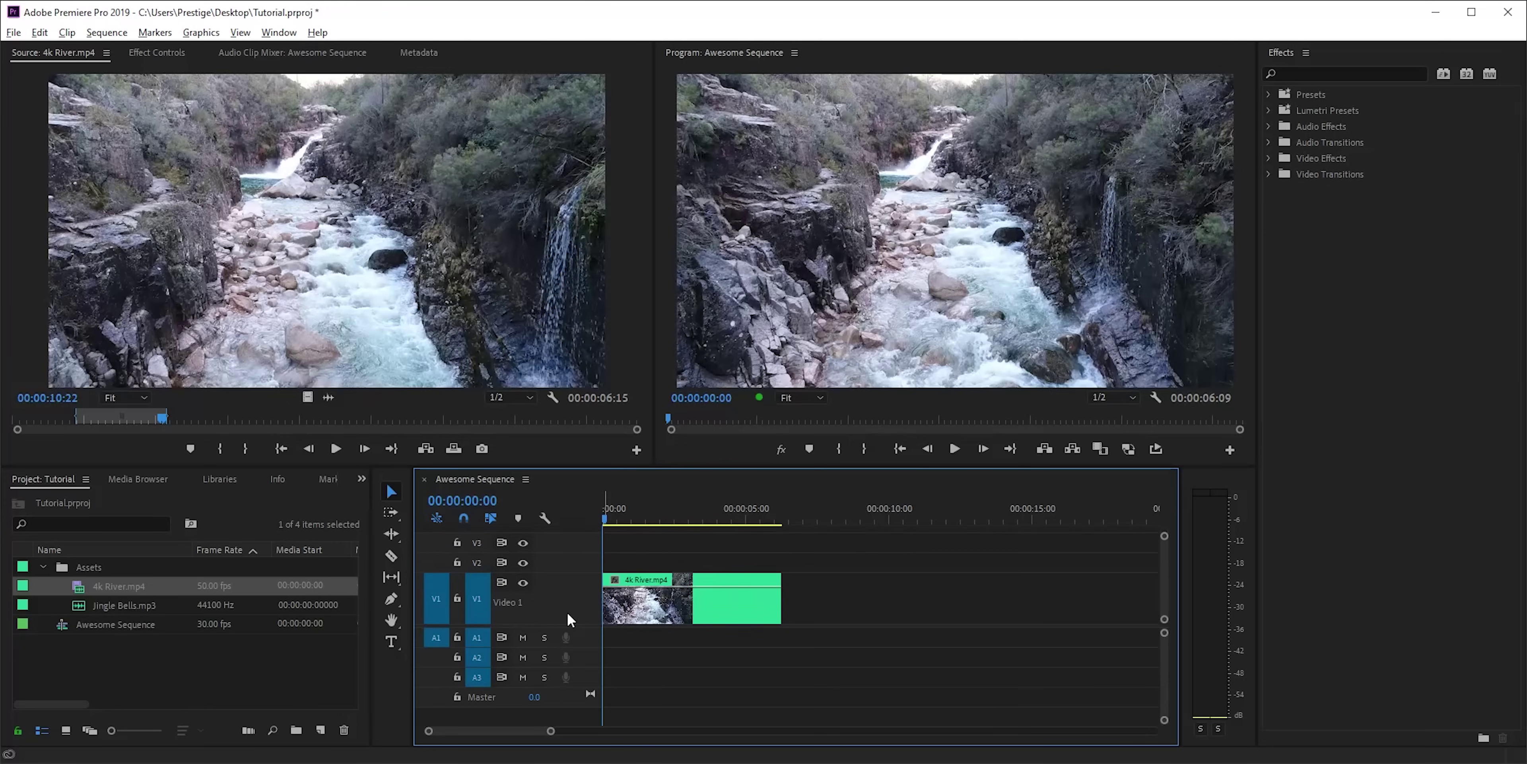
scroll(568, 614, down, 10)
scroll(568, 614, up, 2)
scroll(568, 614, down, 1)
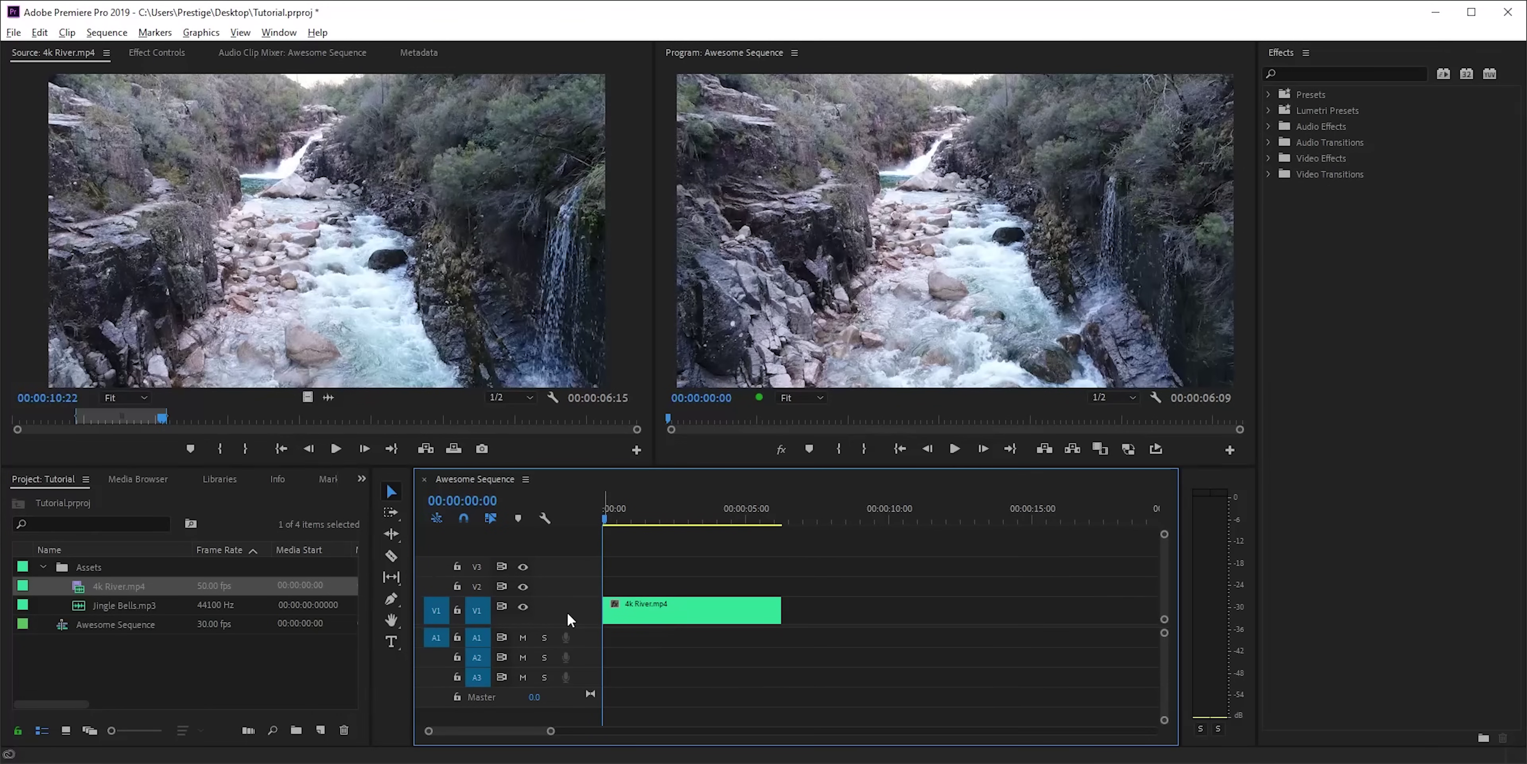
scroll(567, 614, up, 3)
scroll(567, 610, down, 1)
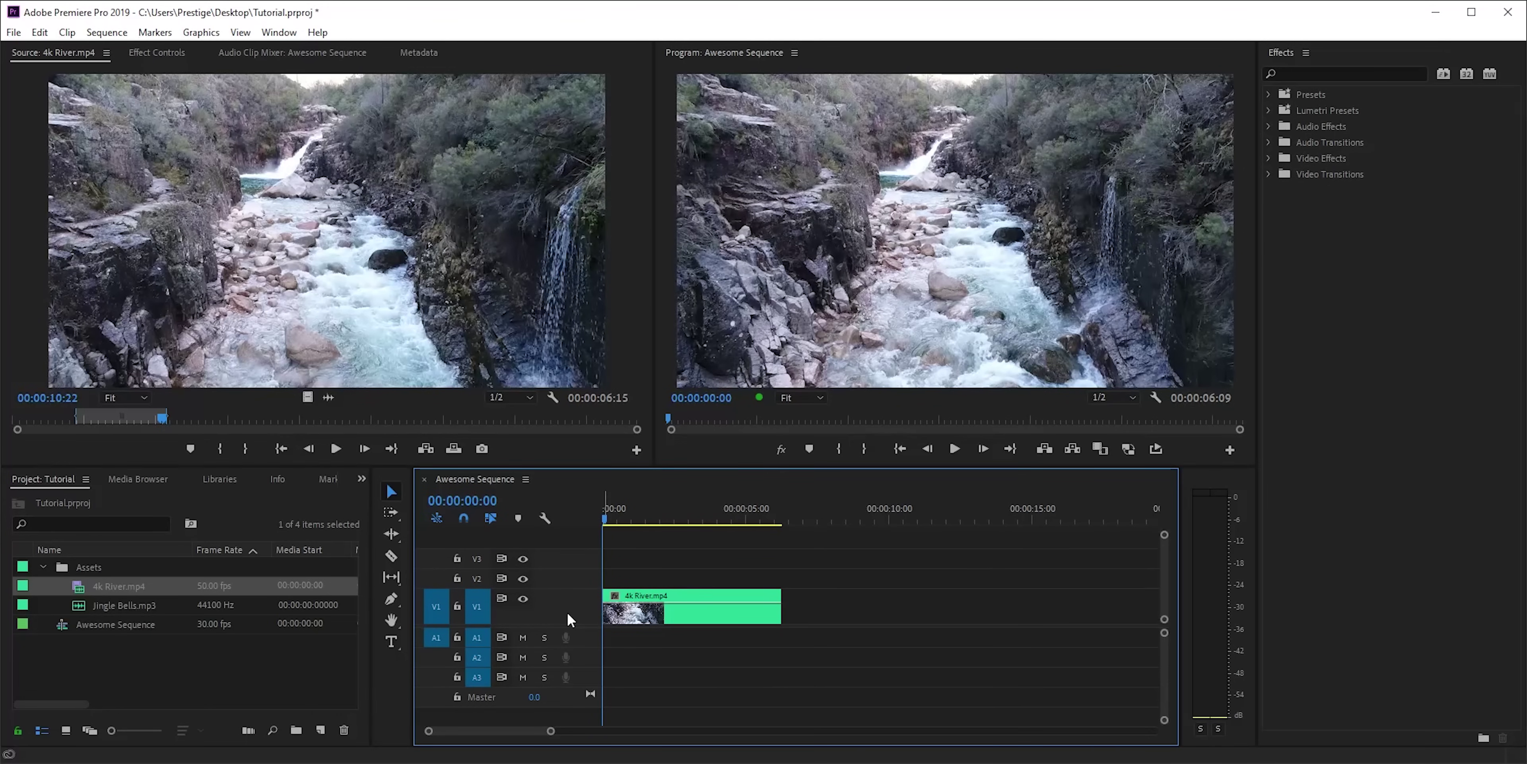
scroll(571, 615, up, 3)
scroll(570, 615, down, 2)
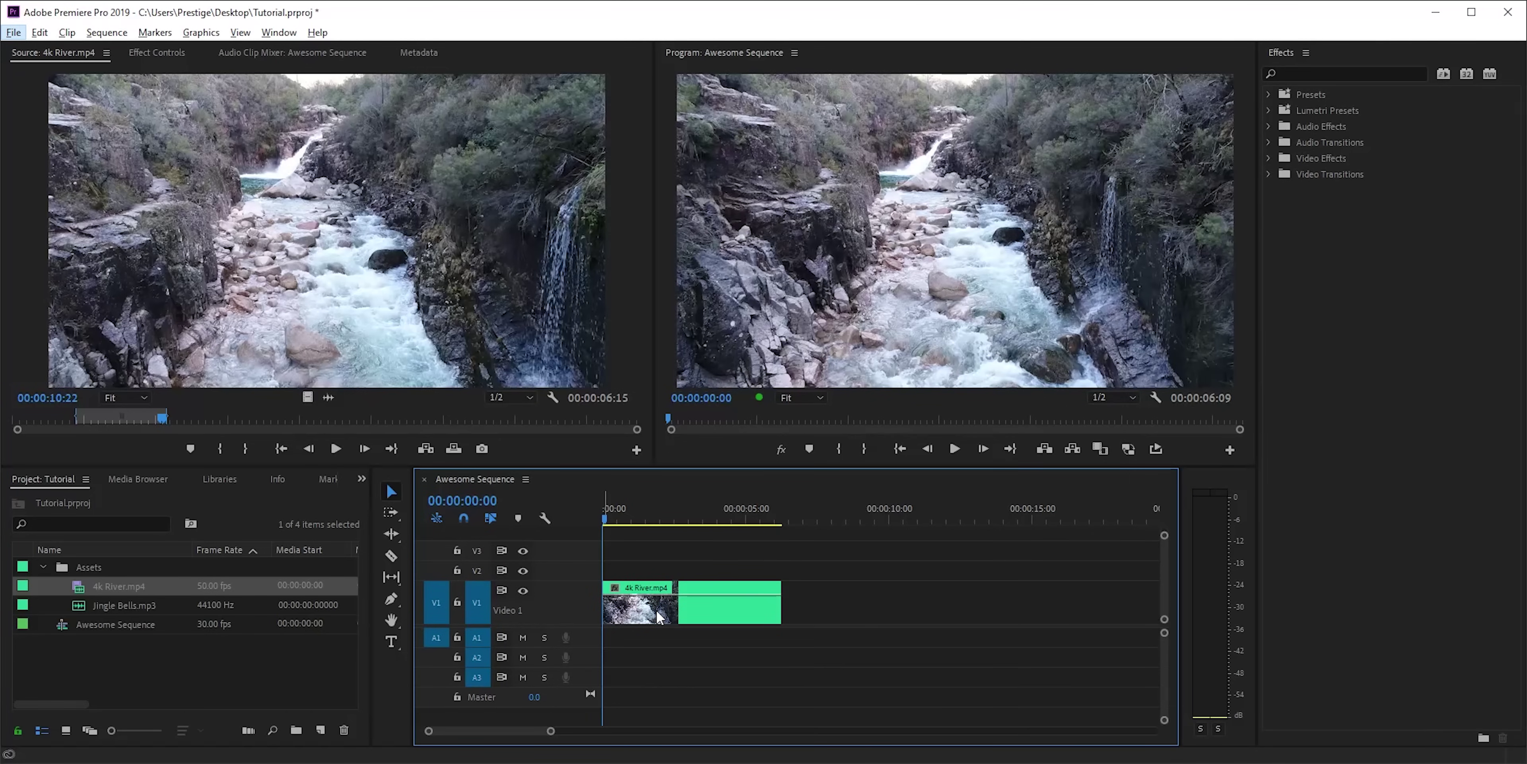
Apply the default transition to the end of the 4k River.mp4 clip and play the sequence from 00:00:04:10
right_click(775, 605)
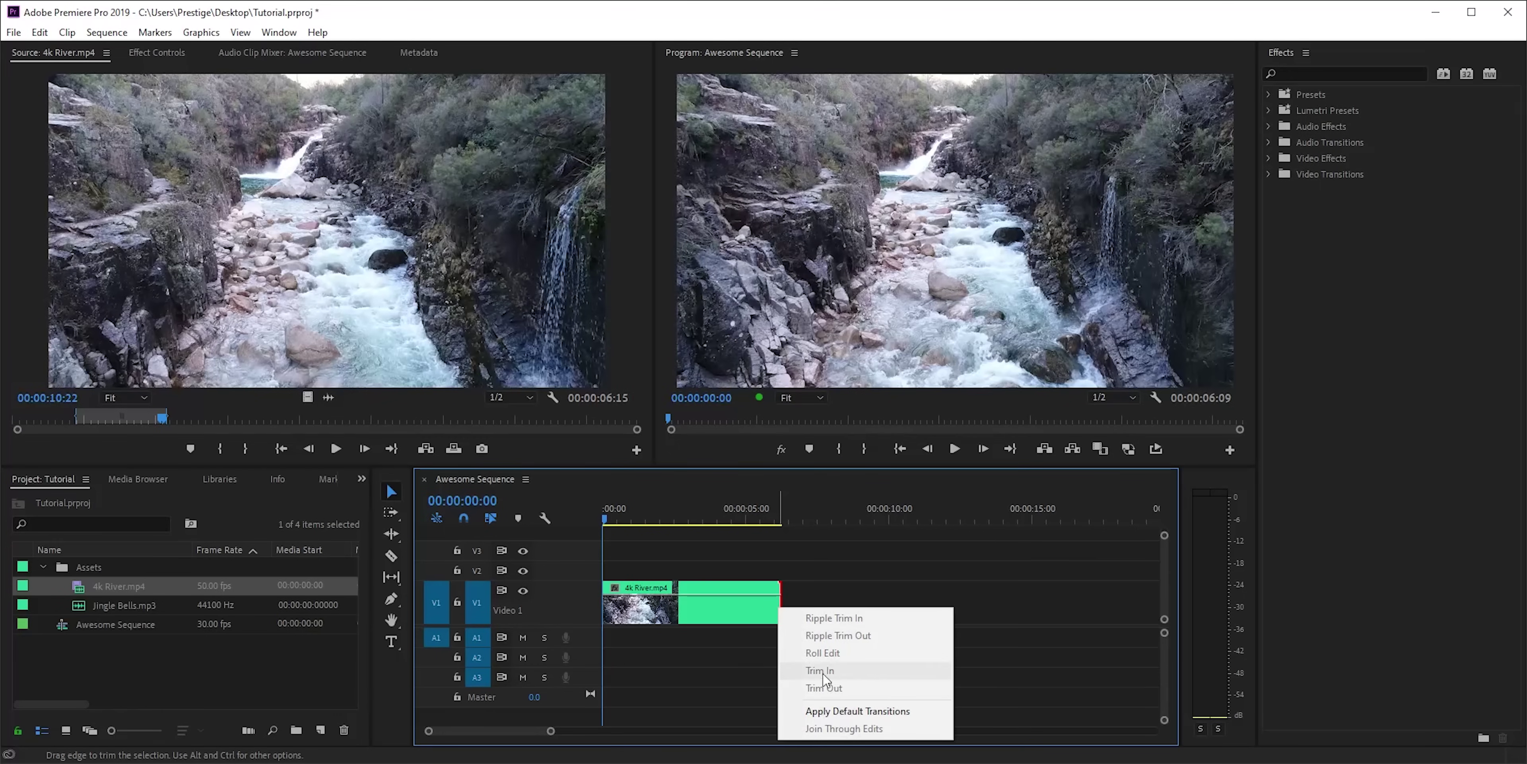
click(843, 711)
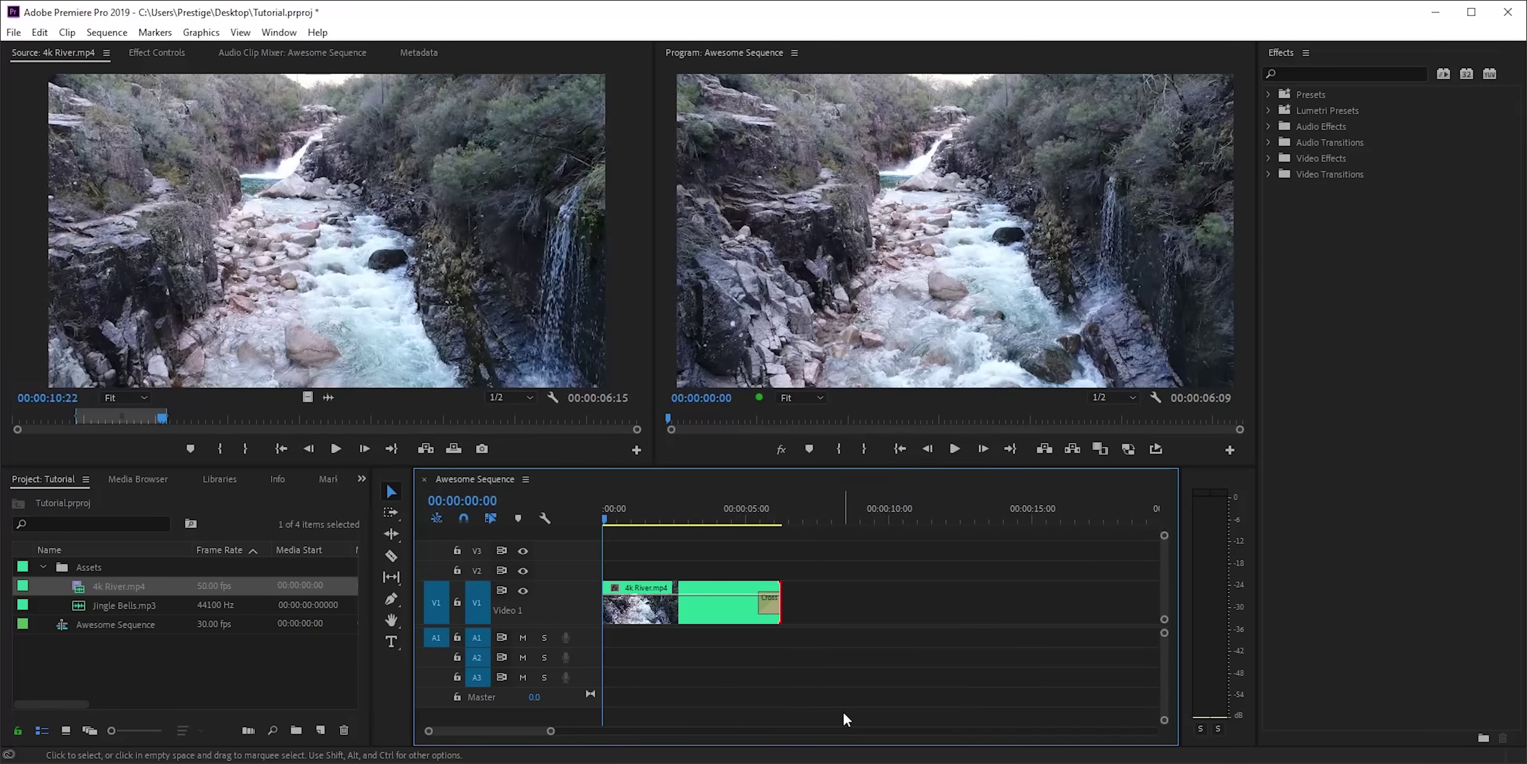
click(730, 516)
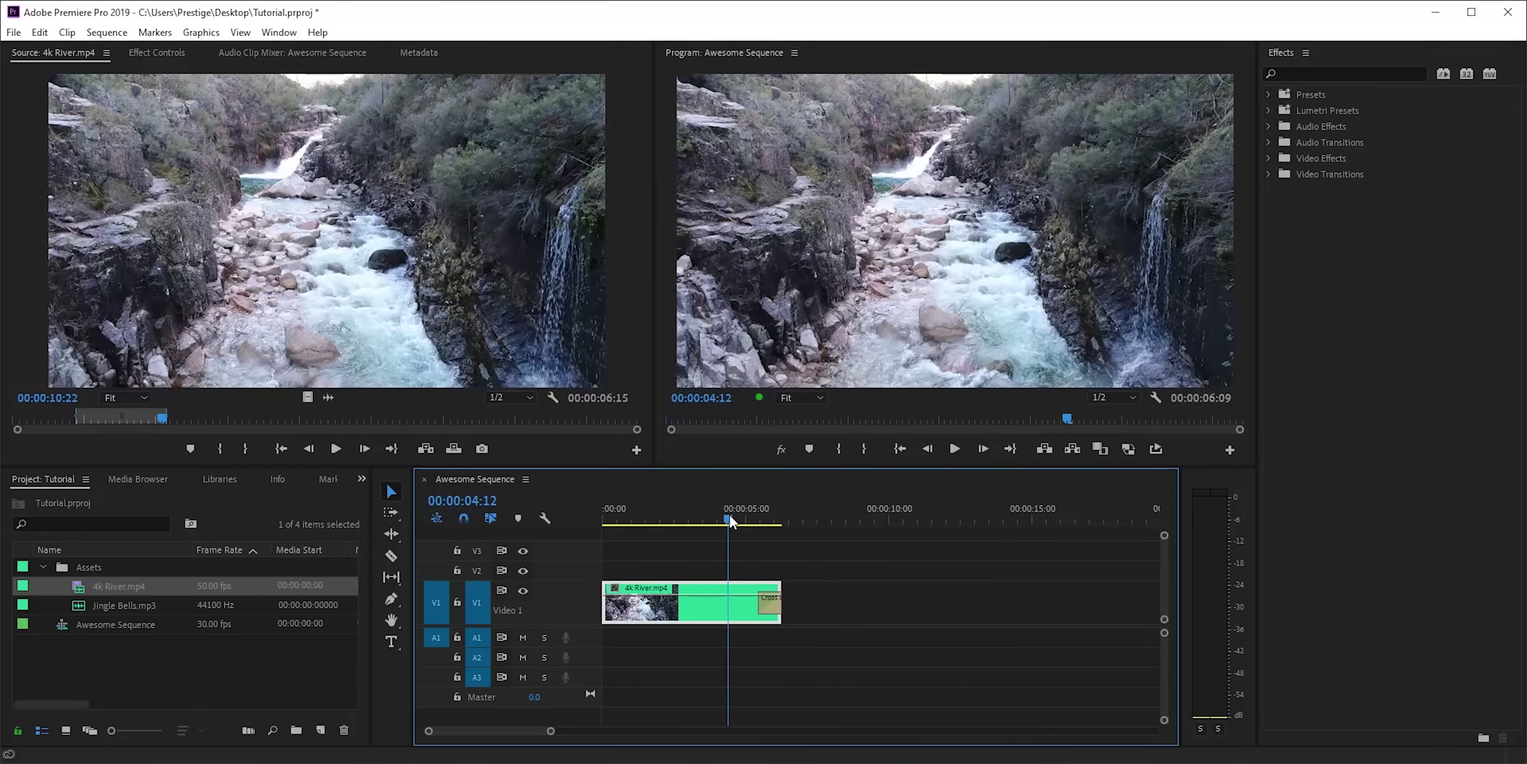
mouse_move(730, 516)
mouse_down()
mouse_move(782, 517)
mouse_move(728, 522)
mouse_up()
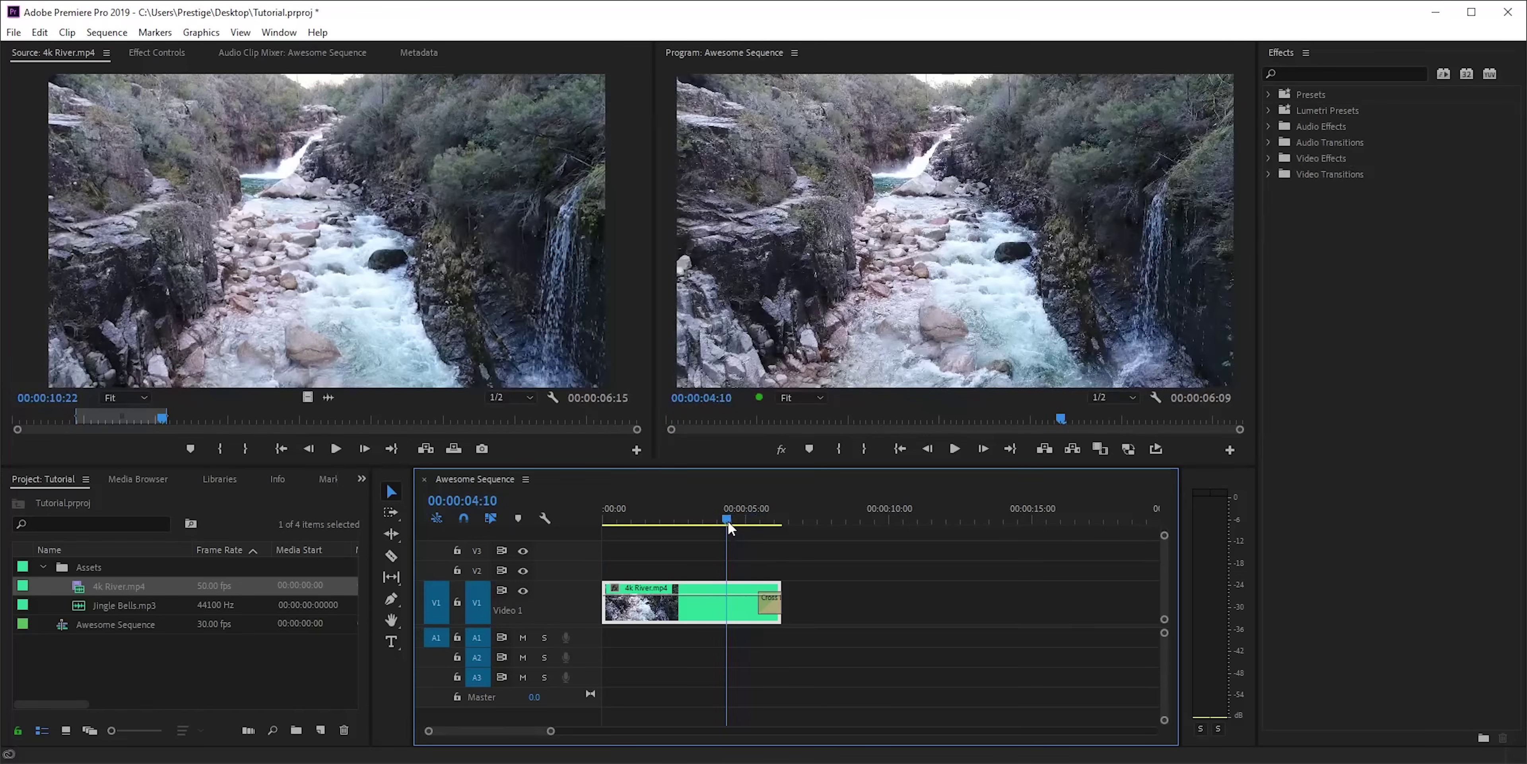
click(956, 447)
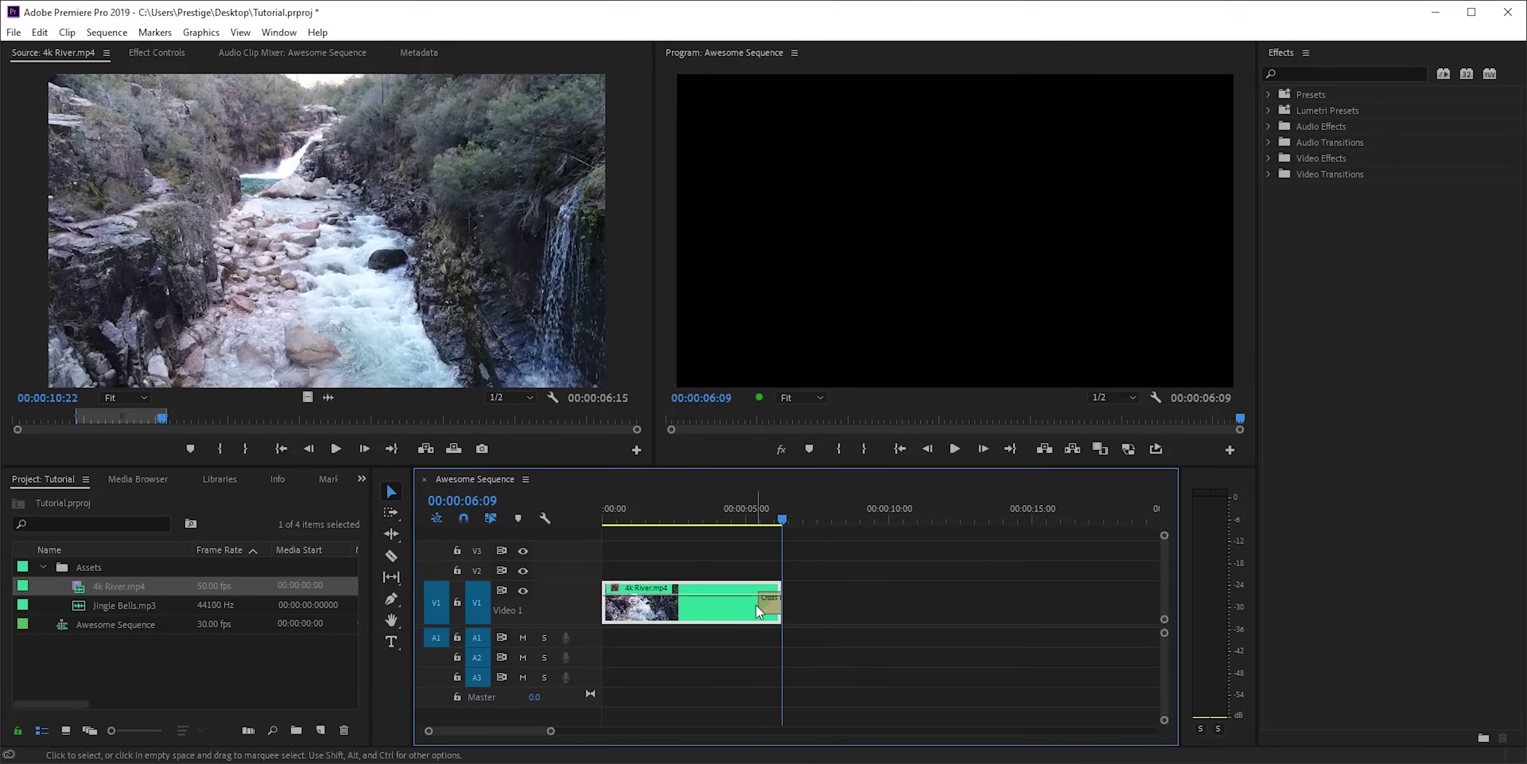
Lengthen the Cross Dissolve so it starts about 4 seconds into the sequence, and preview the longer fade
drag(764, 603, 719, 604)
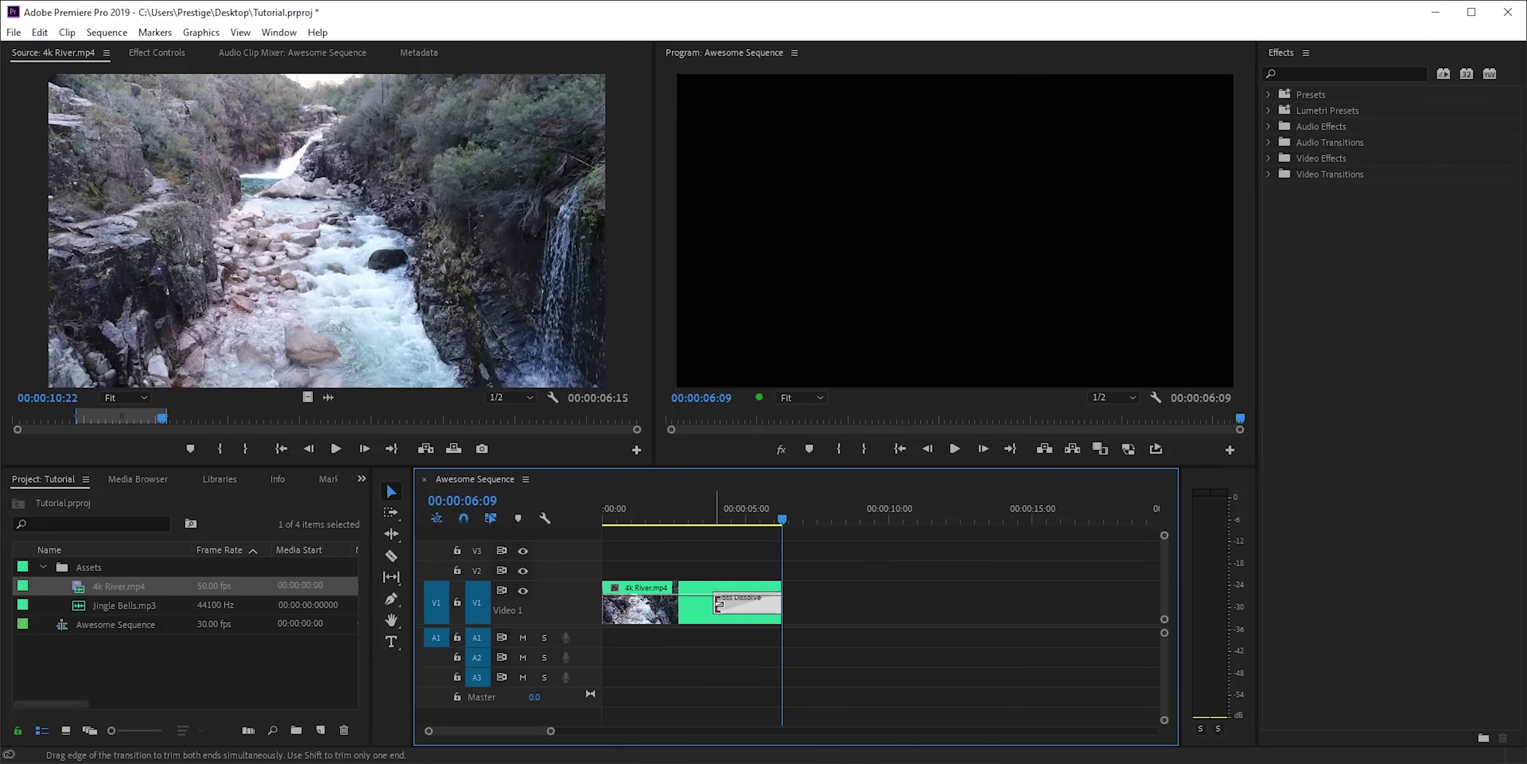
click(690, 522)
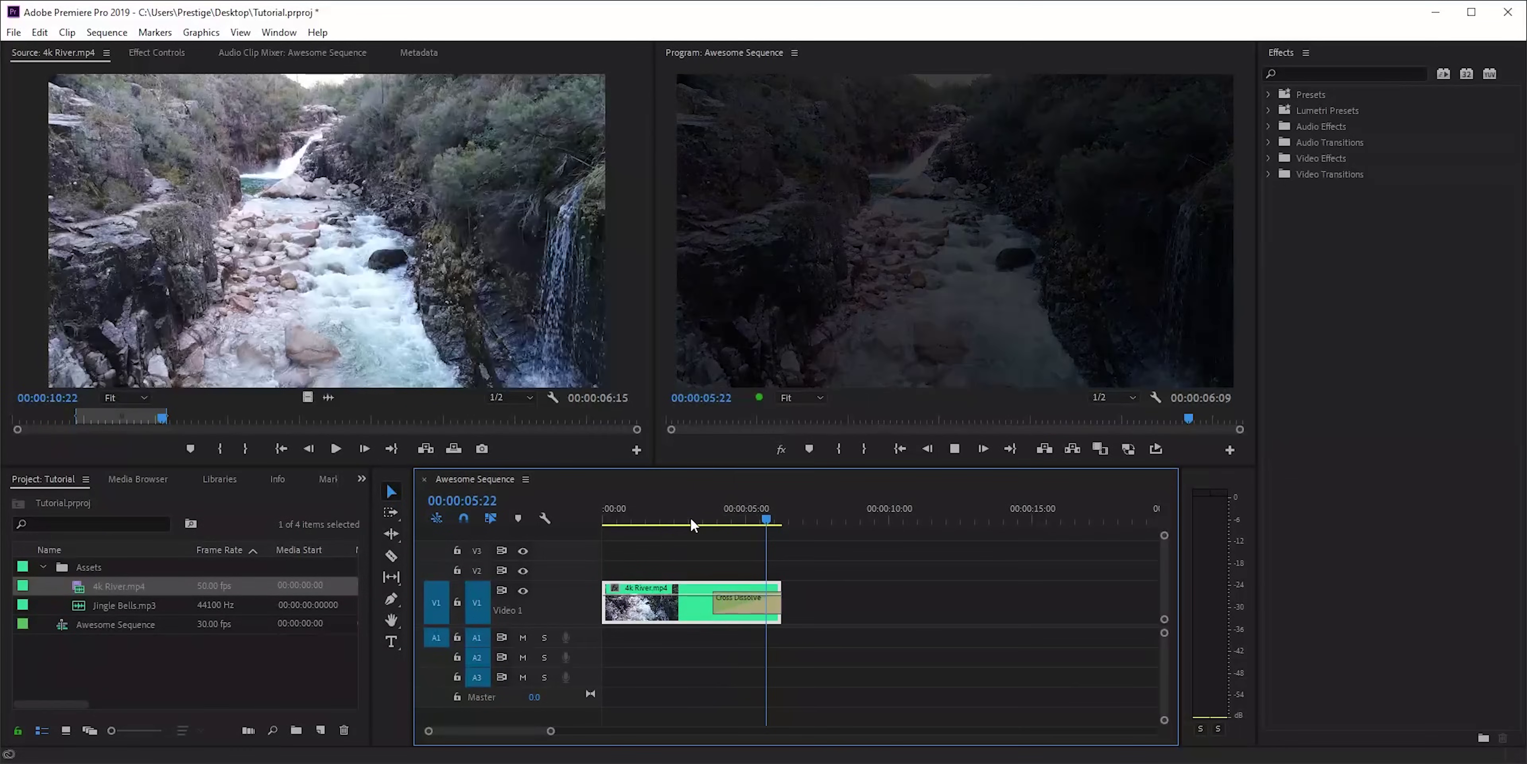
Set the speed of the 4k River.mp4 clip to 50% and preview the slowed footage from near the start
right_click(680, 602)
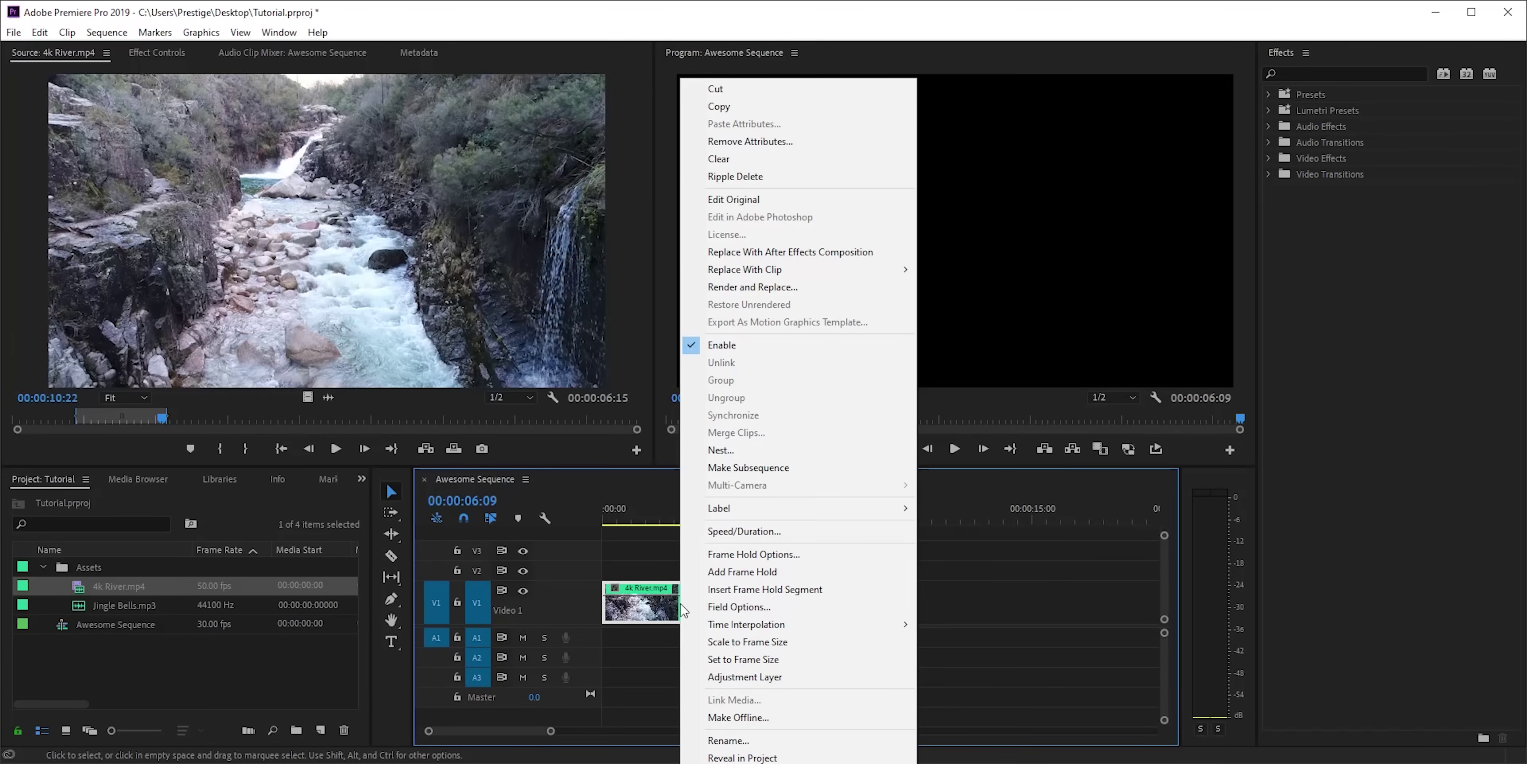
click(789, 532)
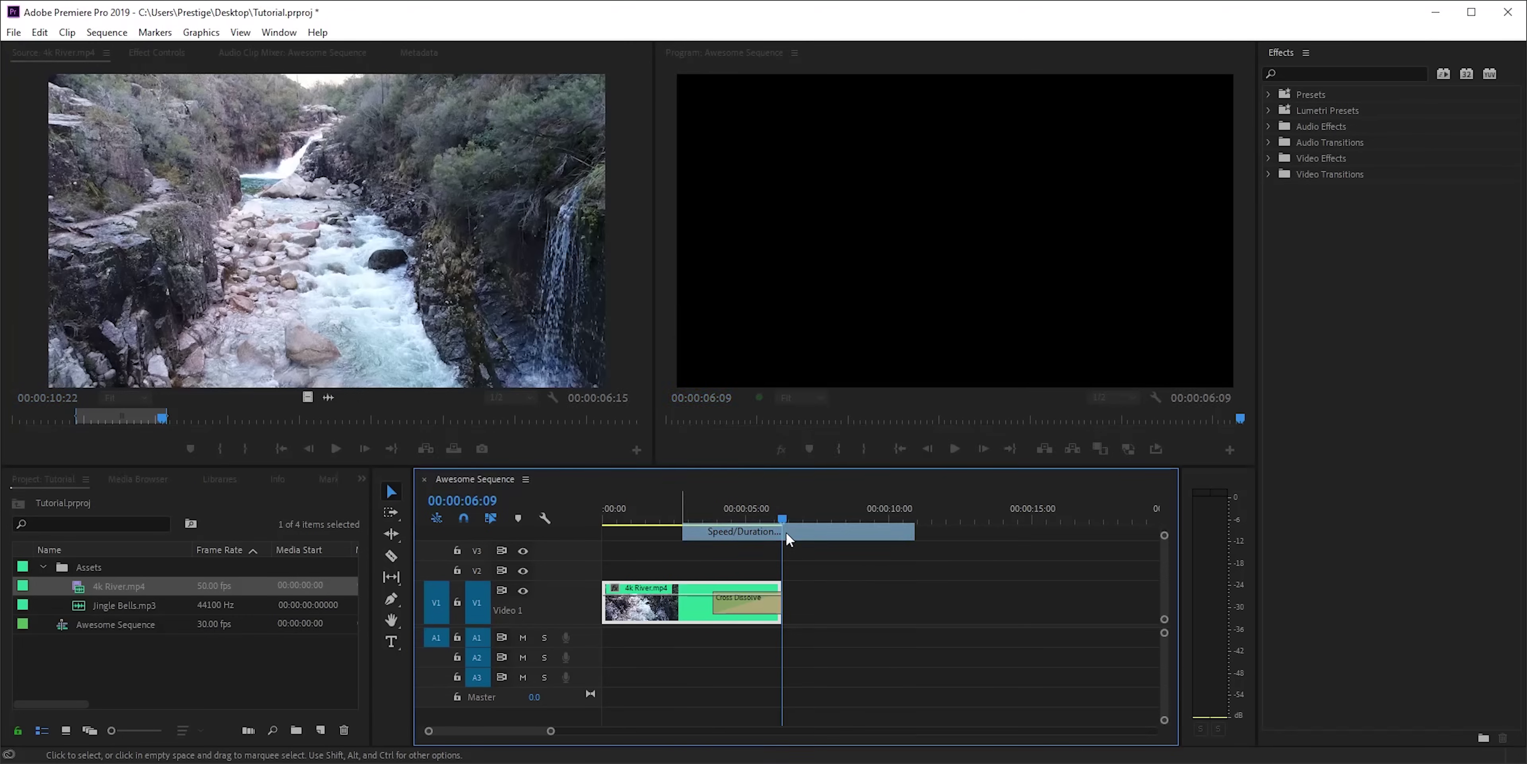
text(50)
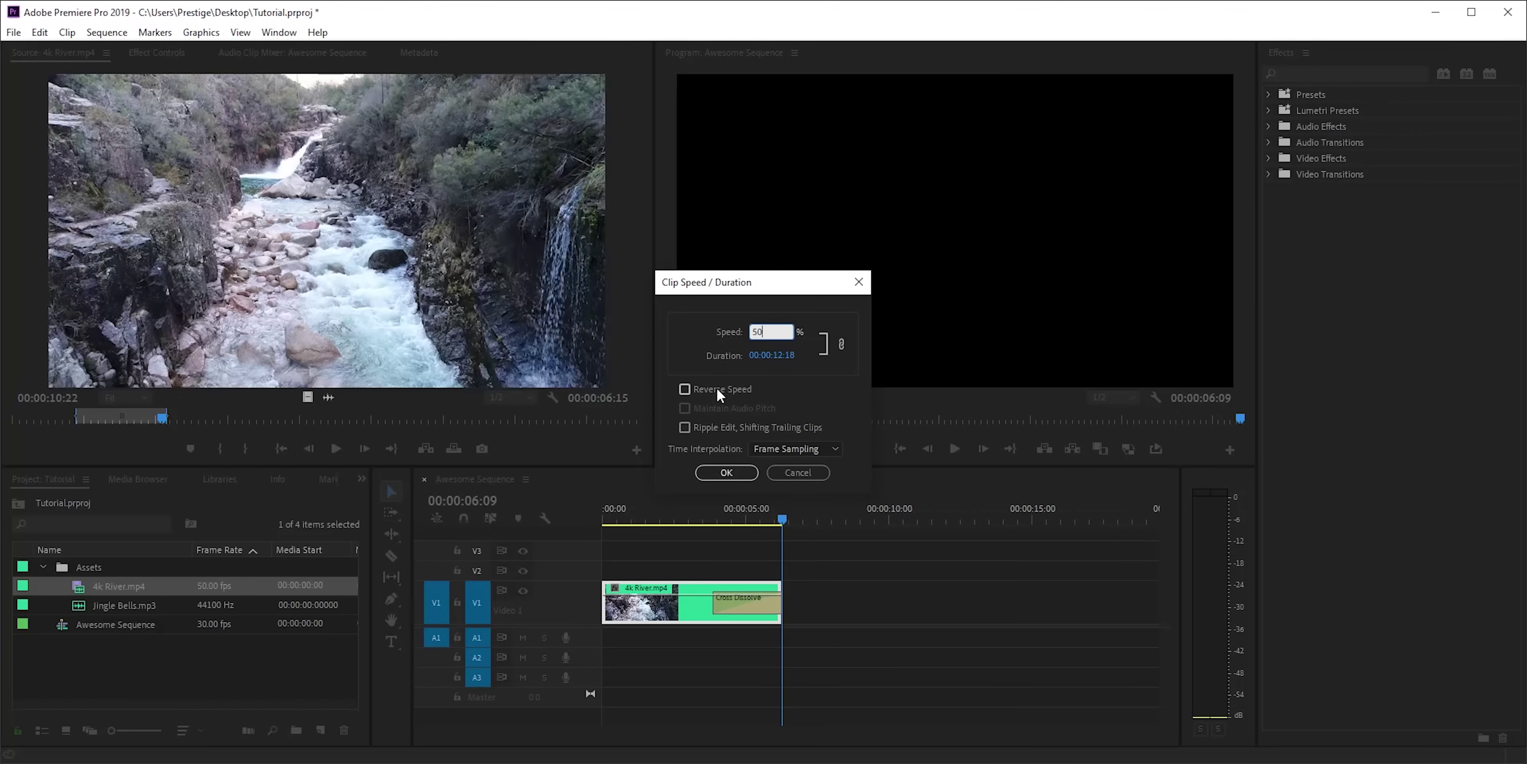
click(728, 472)
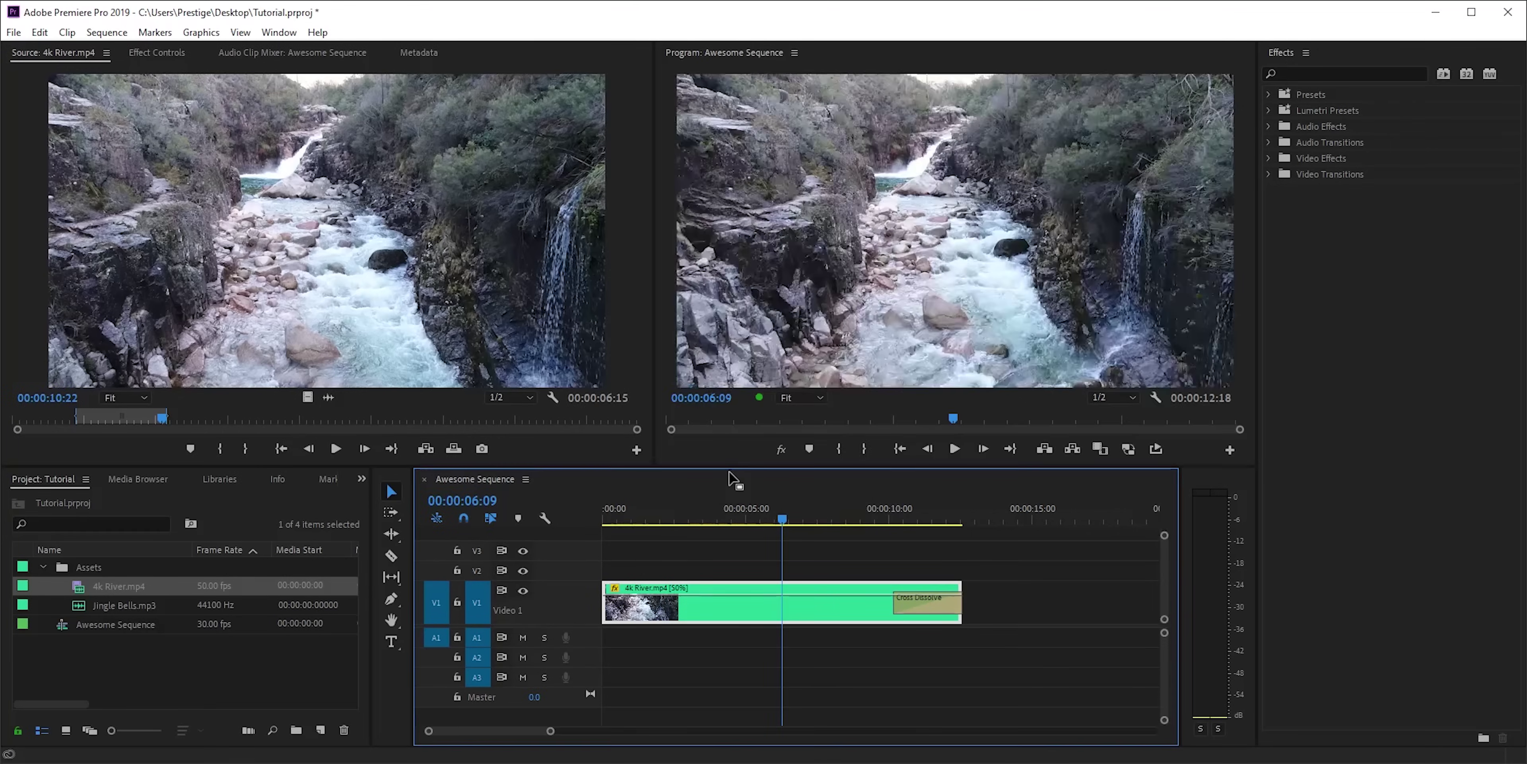
click(642, 511)
key(space)
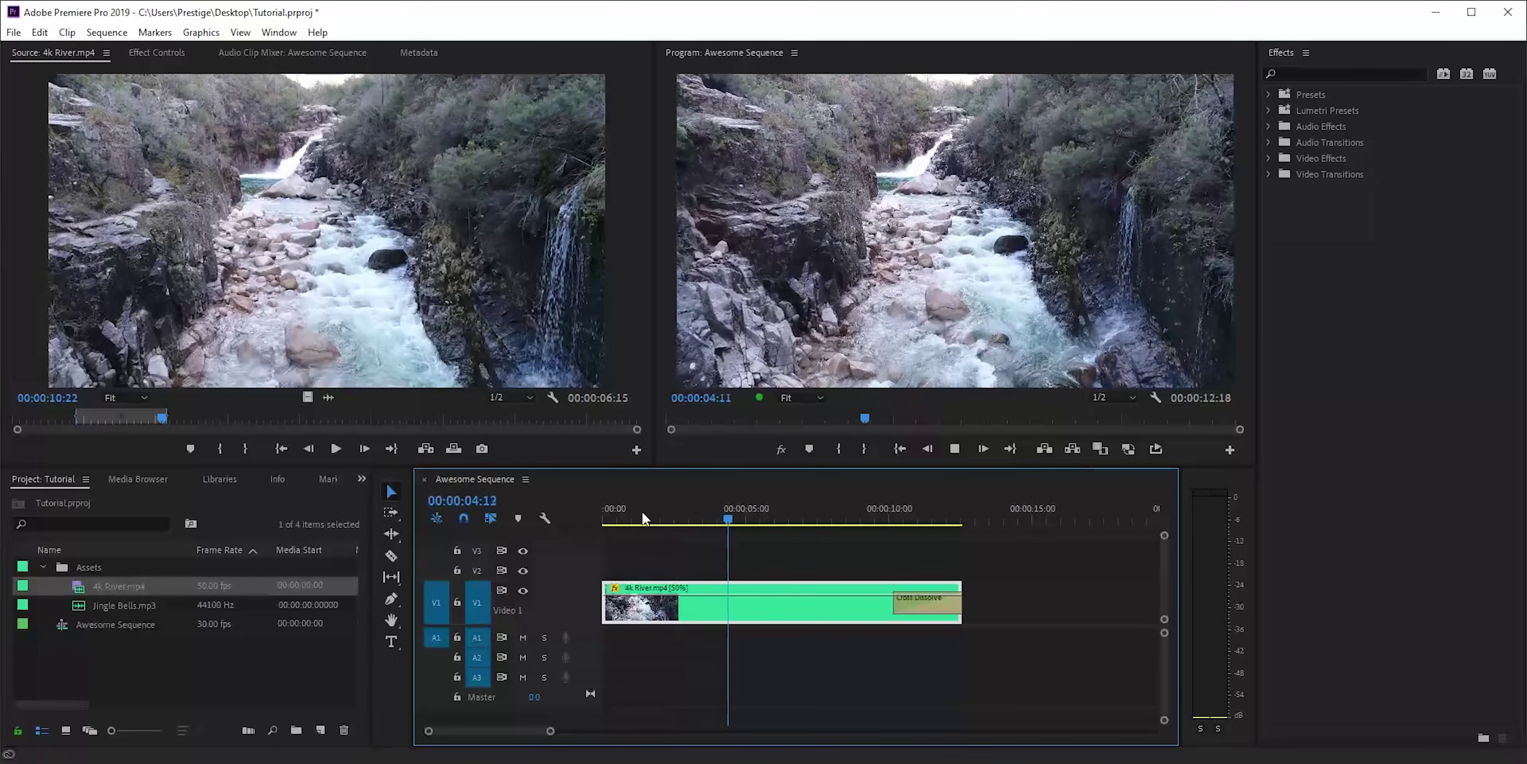
key(space)
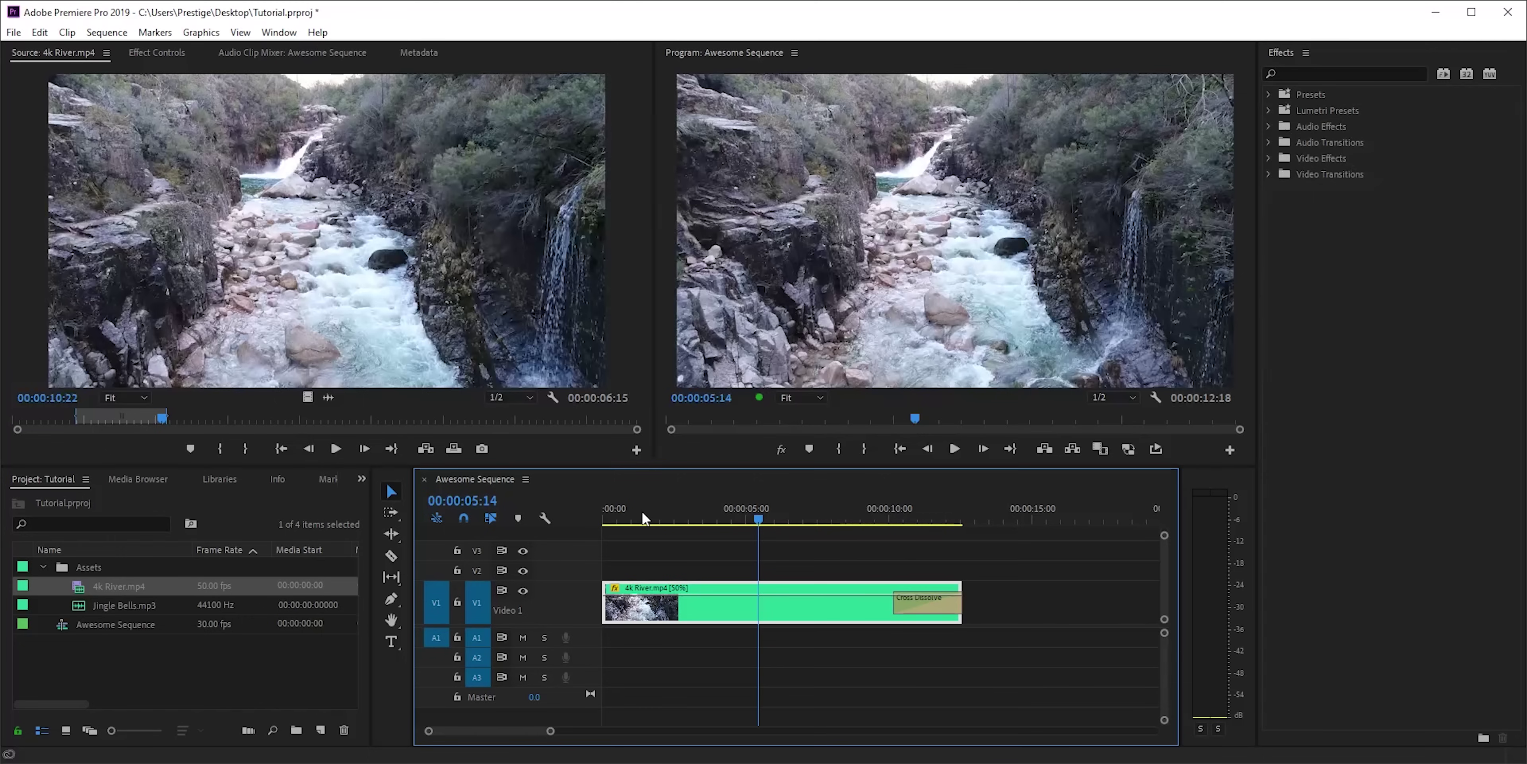
Split the 4k River.mp4 clip on V1 with the Razor at about 00:00:01:23, 00:00:04:12 and 7 seconds, and return to the Selection tool
click(389, 559)
click(653, 601)
click(729, 600)
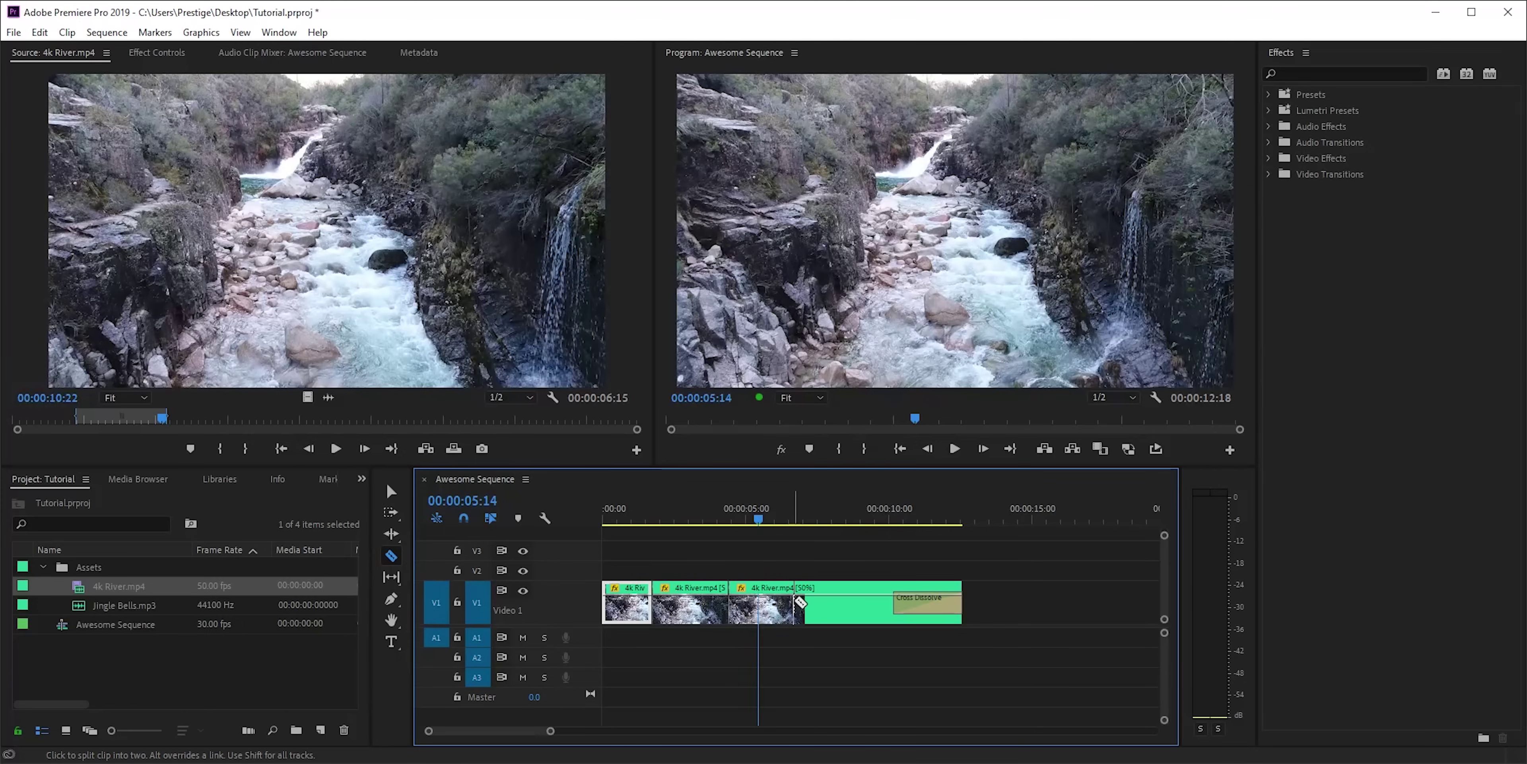
click(798, 601)
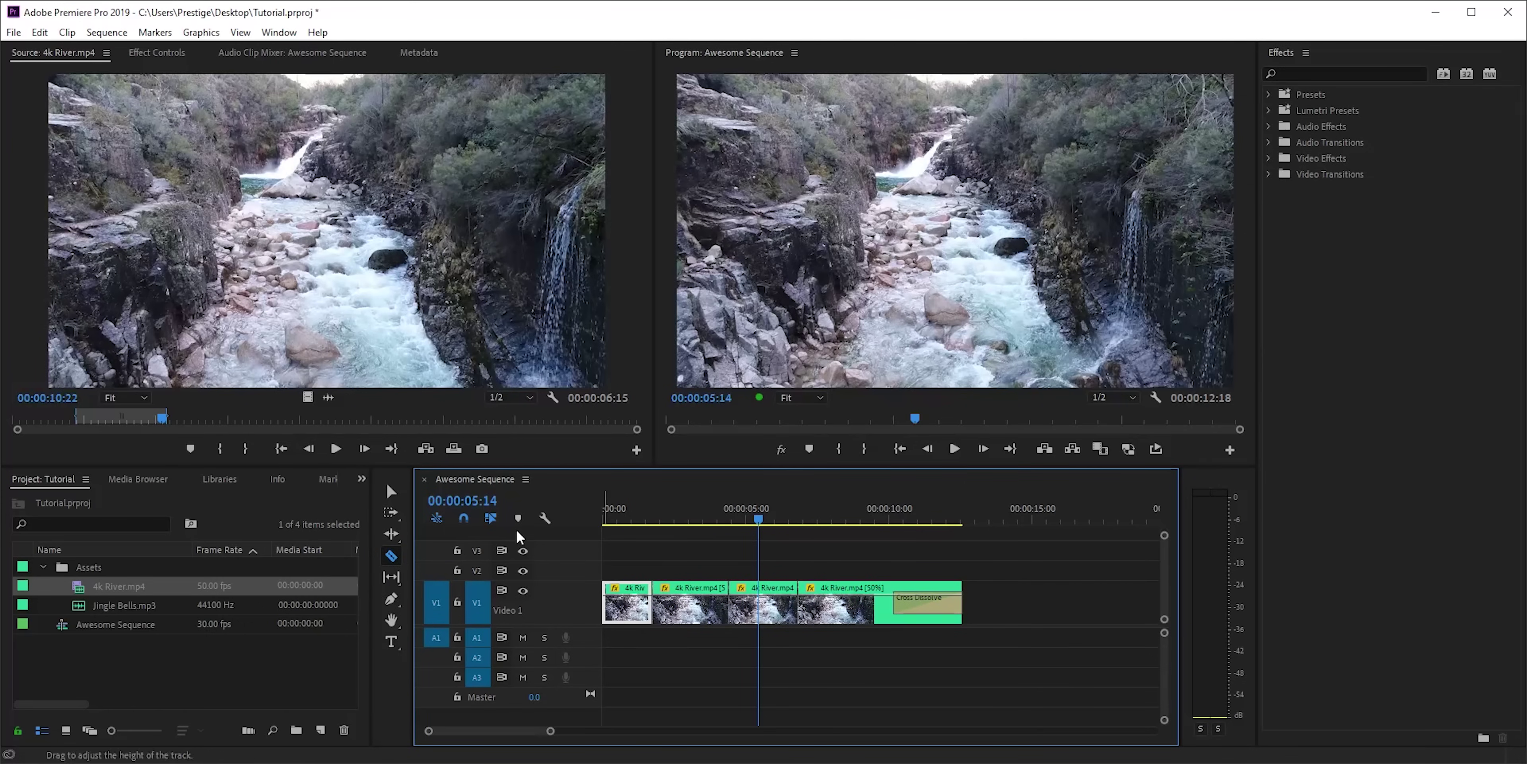
click(391, 491)
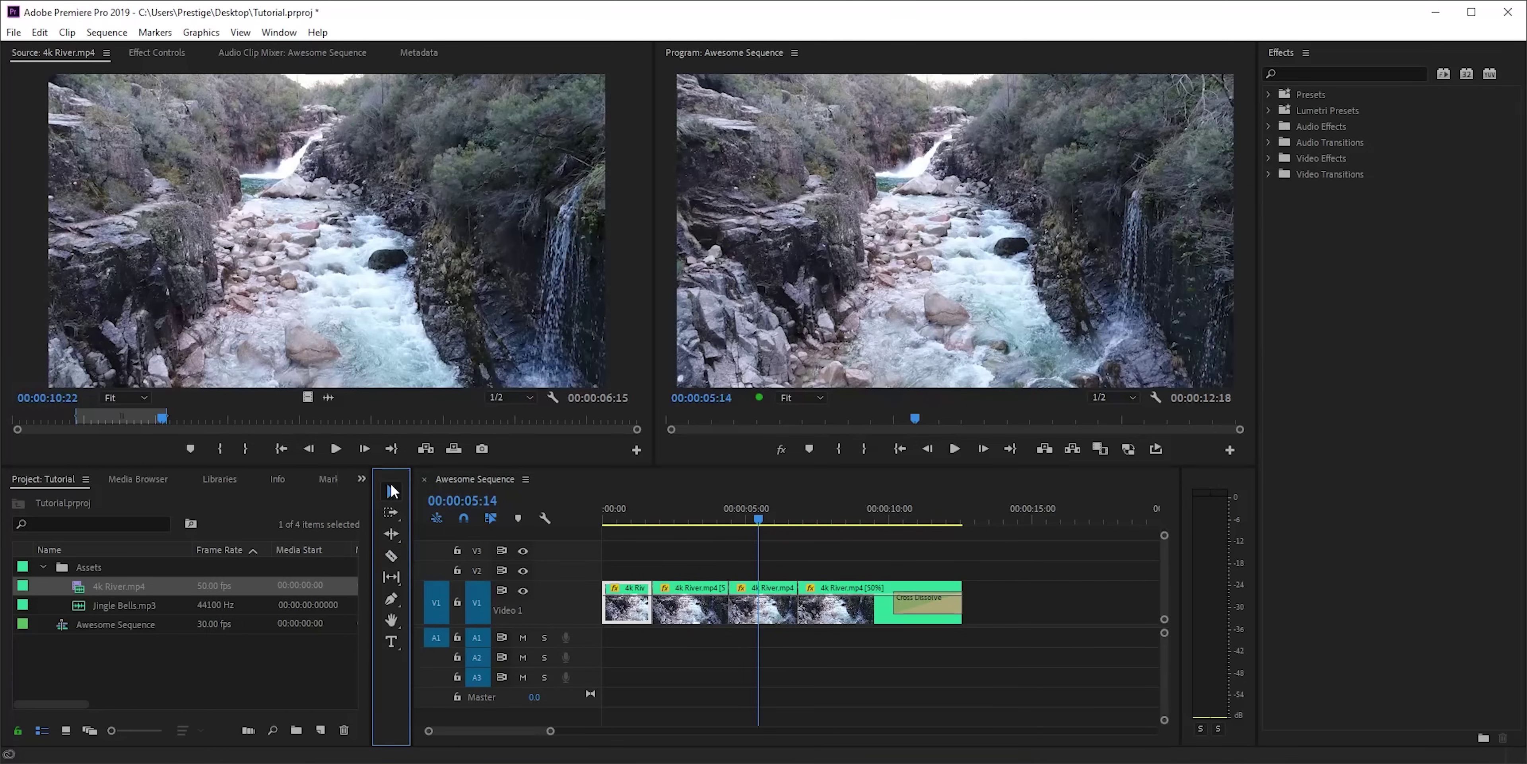
Move the second 4k River.mp4 segment up to track V2 and delete it
click(698, 615)
drag(699, 615, 700, 574)
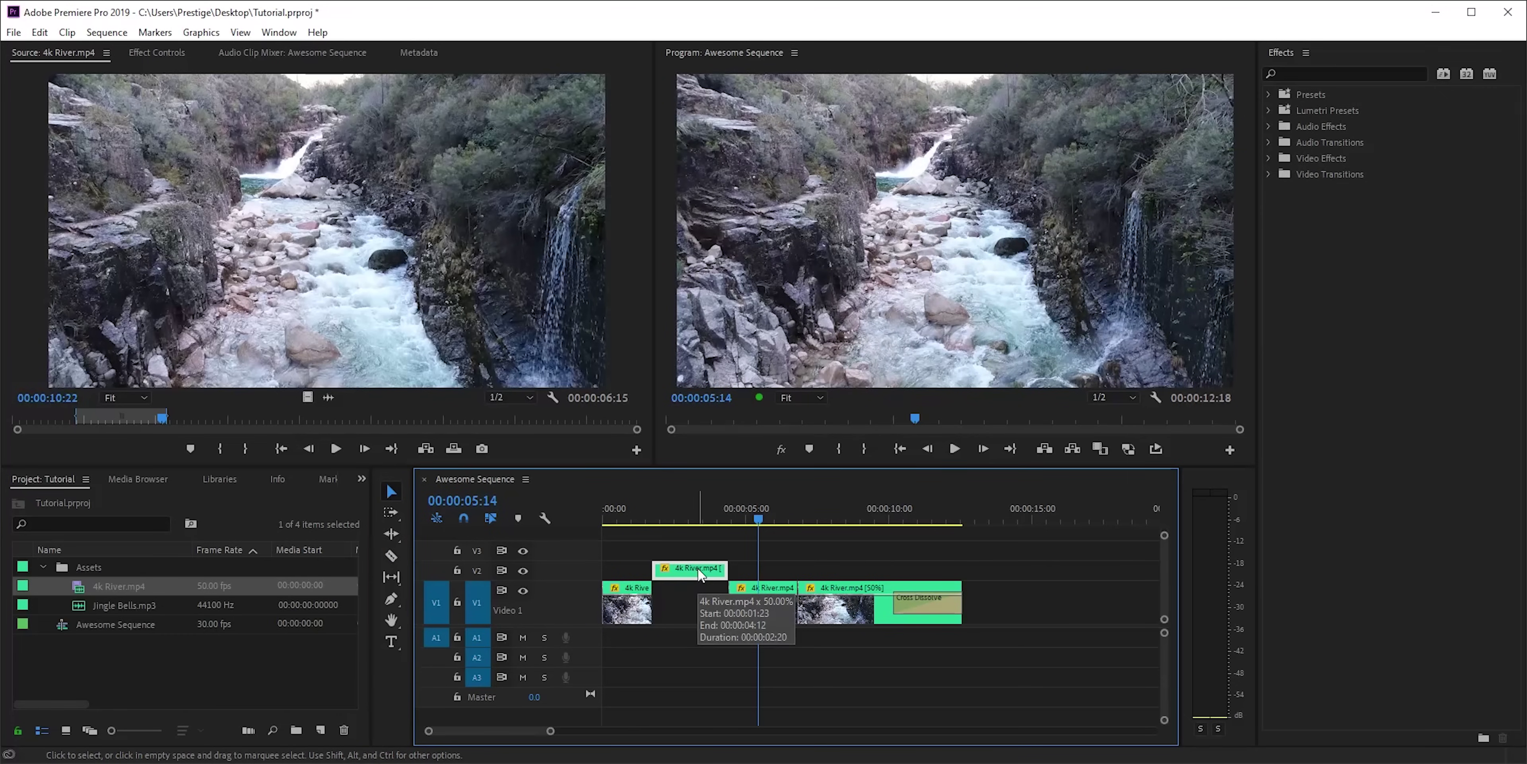
key(Delete)
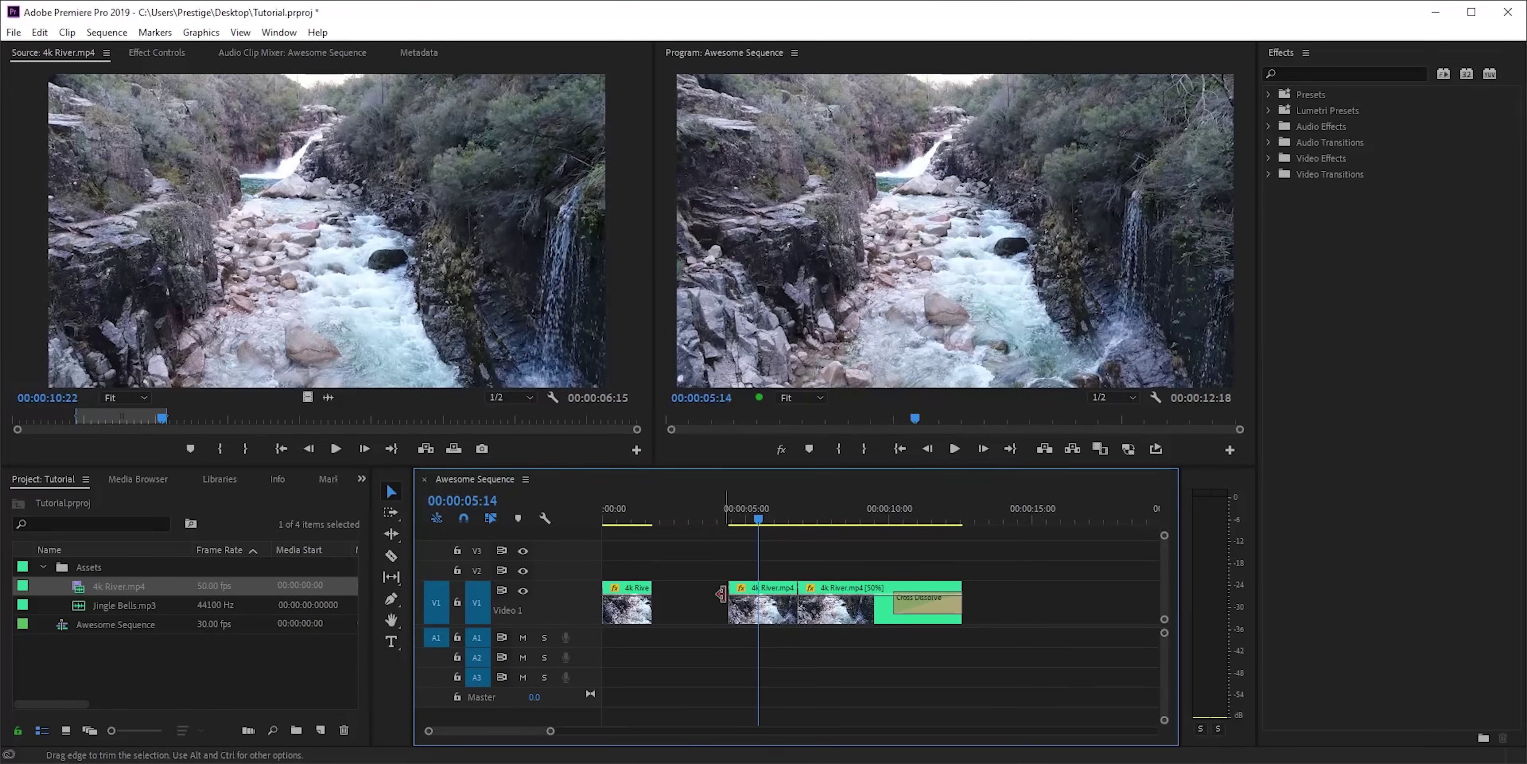
Shift the last two segments slightly earlier, ripple delete the gap before them, and move the playhead to the first cut at 00:00:01:23
drag(703, 598, 837, 617)
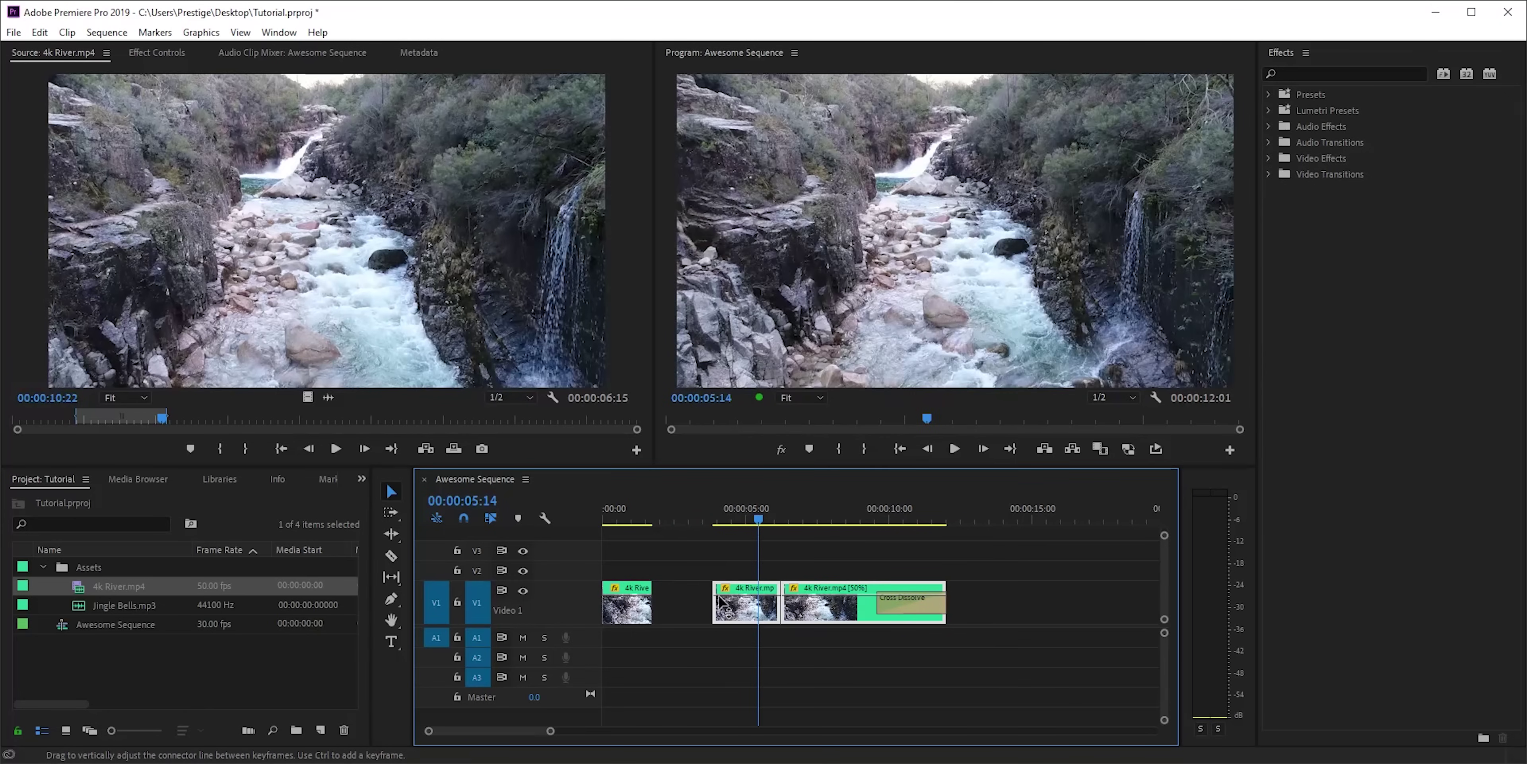
right_click(683, 596)
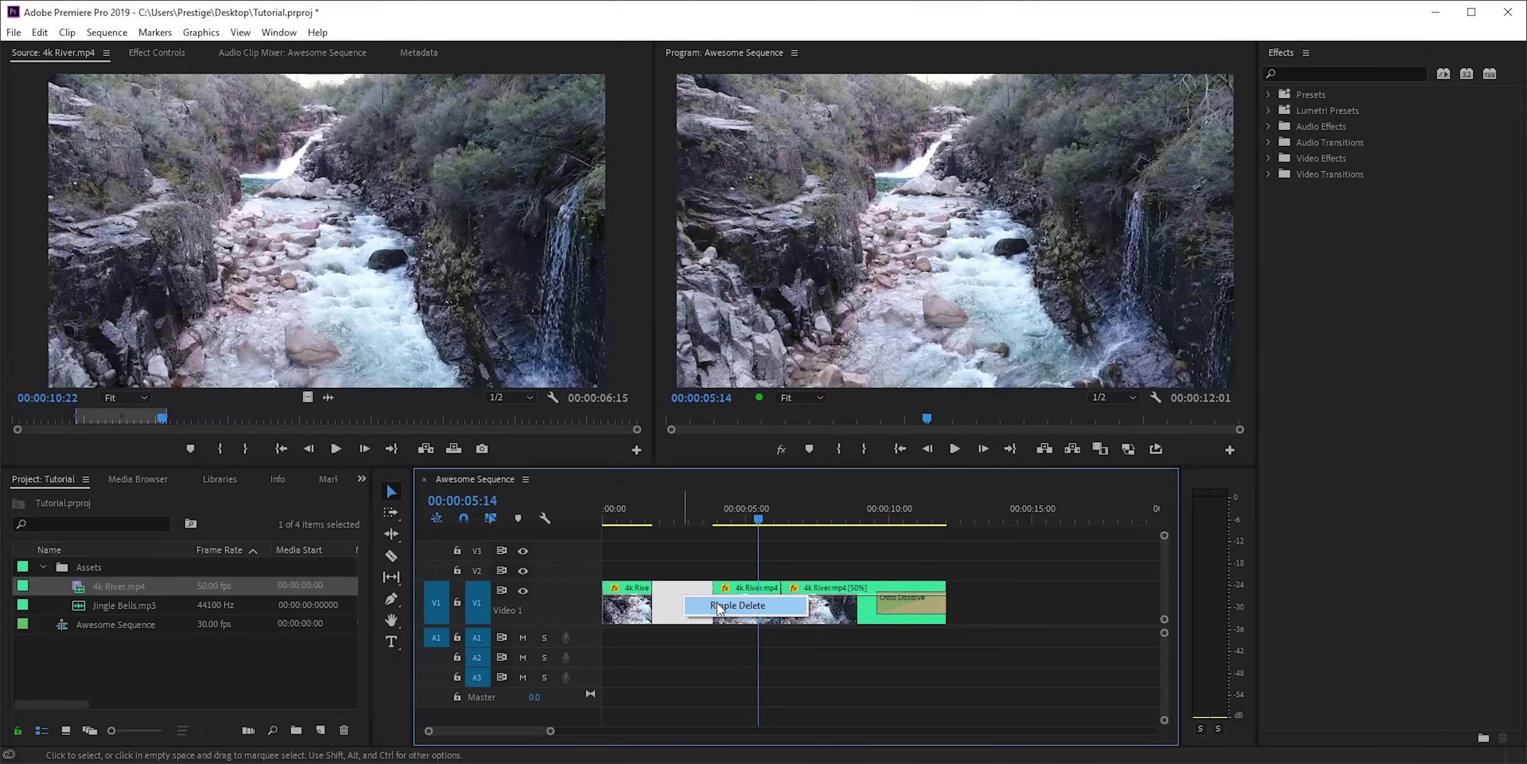
click(737, 604)
key(Up)
key(Up)
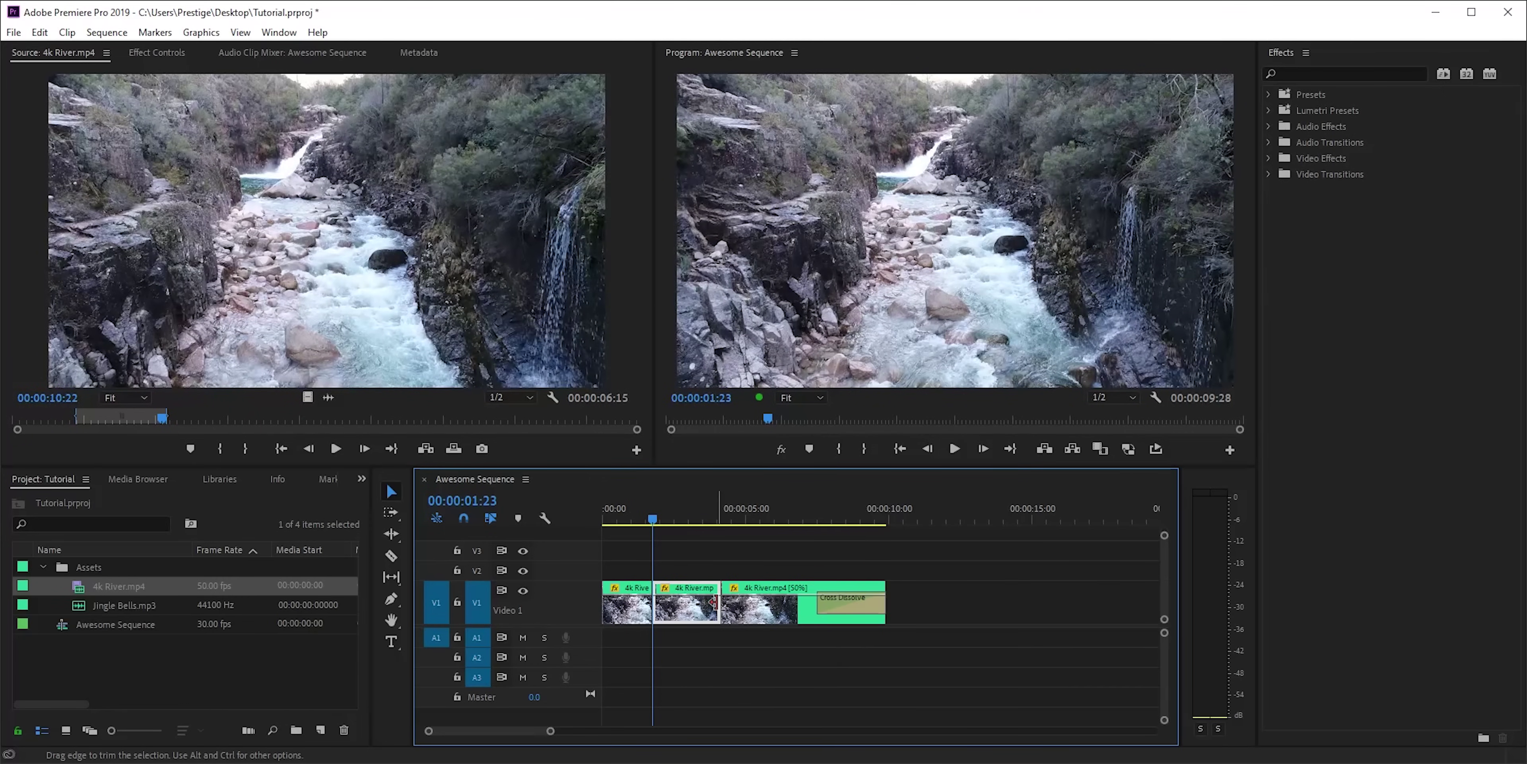
Delete the middle 4k River.mp4 segment, close the gap with Ripple Delete, and preview the resulting cut
click(679, 611)
key(Delete)
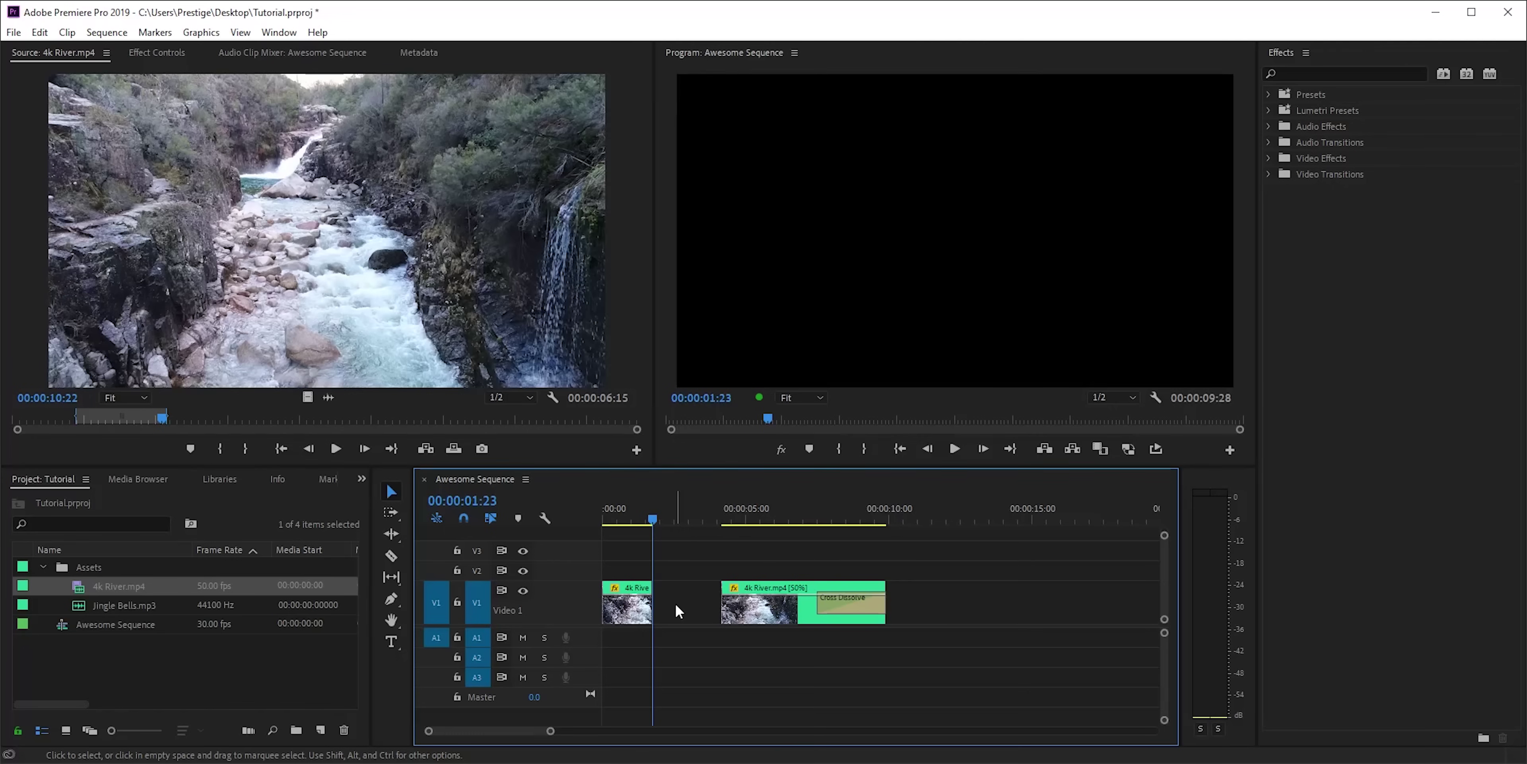
click(683, 599)
key(Delete)
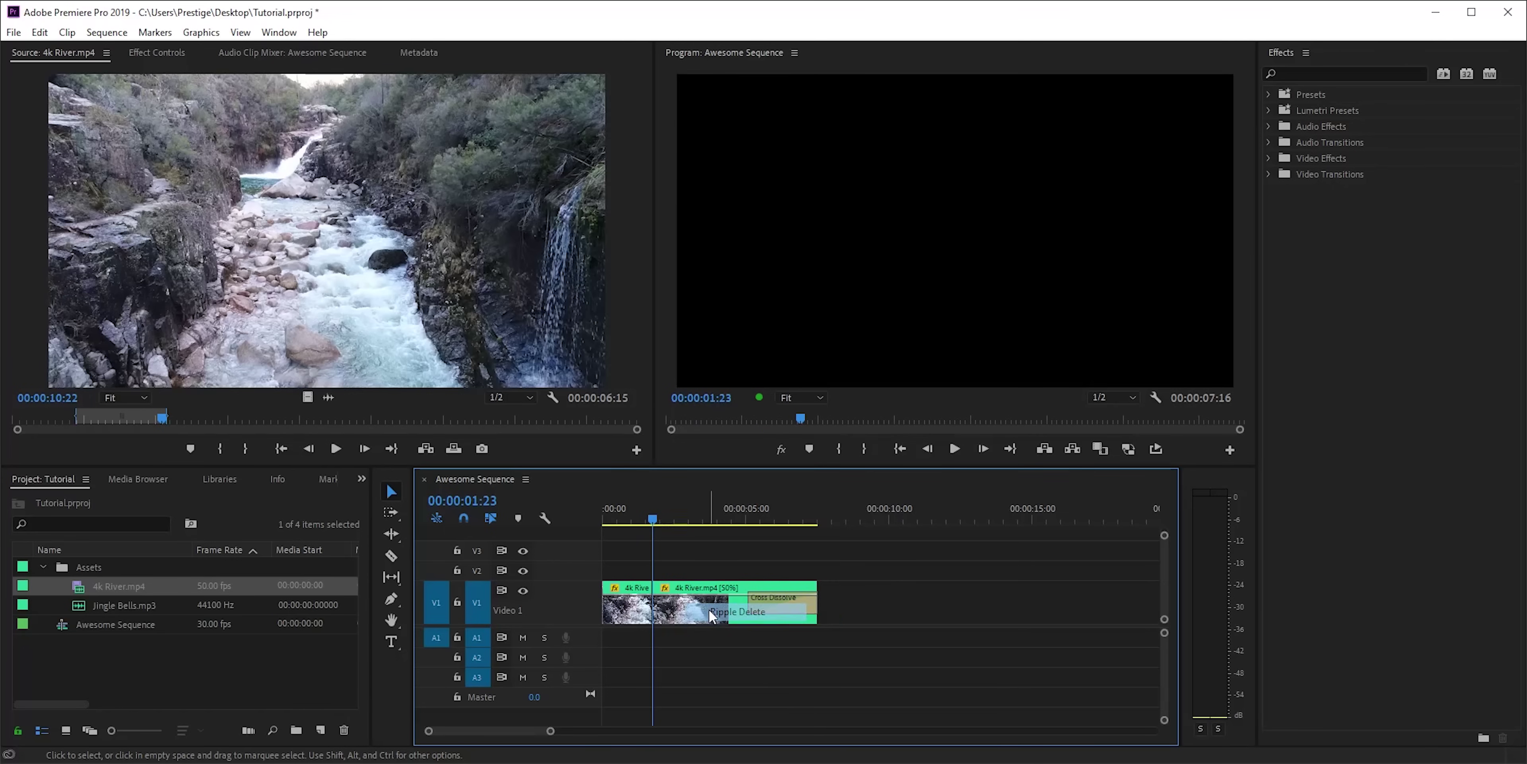
click(640, 510)
key(space)
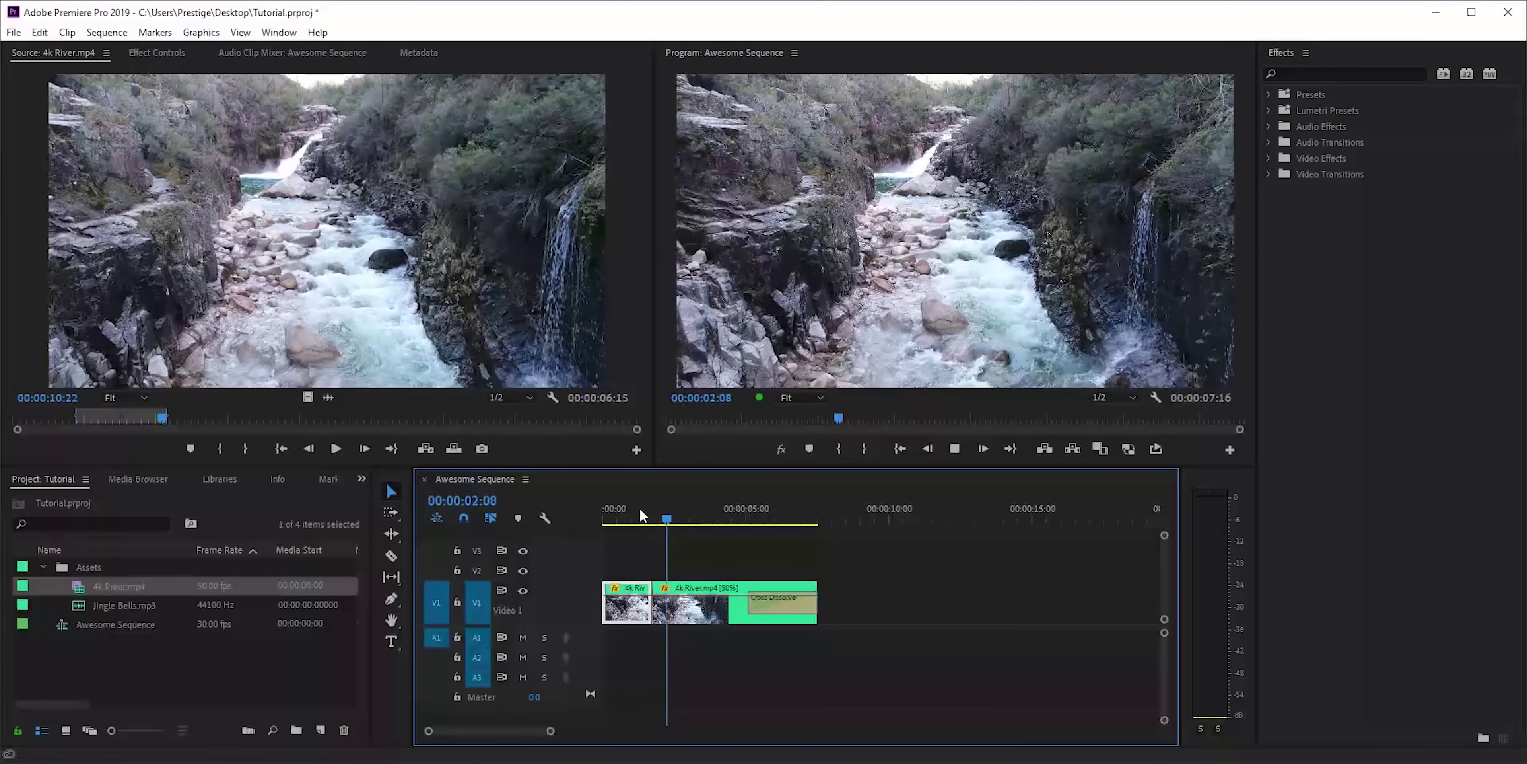
key(space)
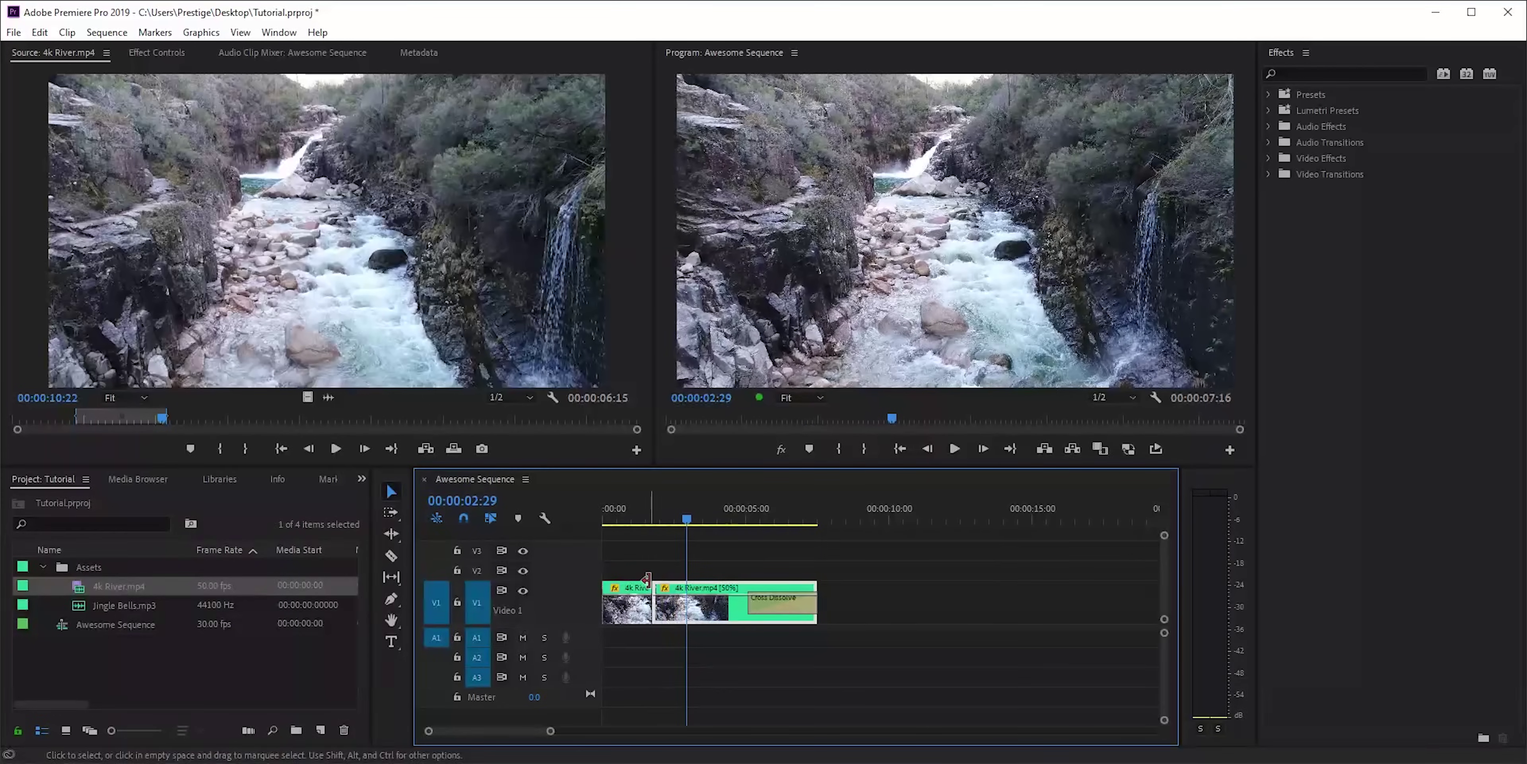
Apply the default transition to the cut between the two 4k River.mp4 clips and preview the blend
right_click(657, 617)
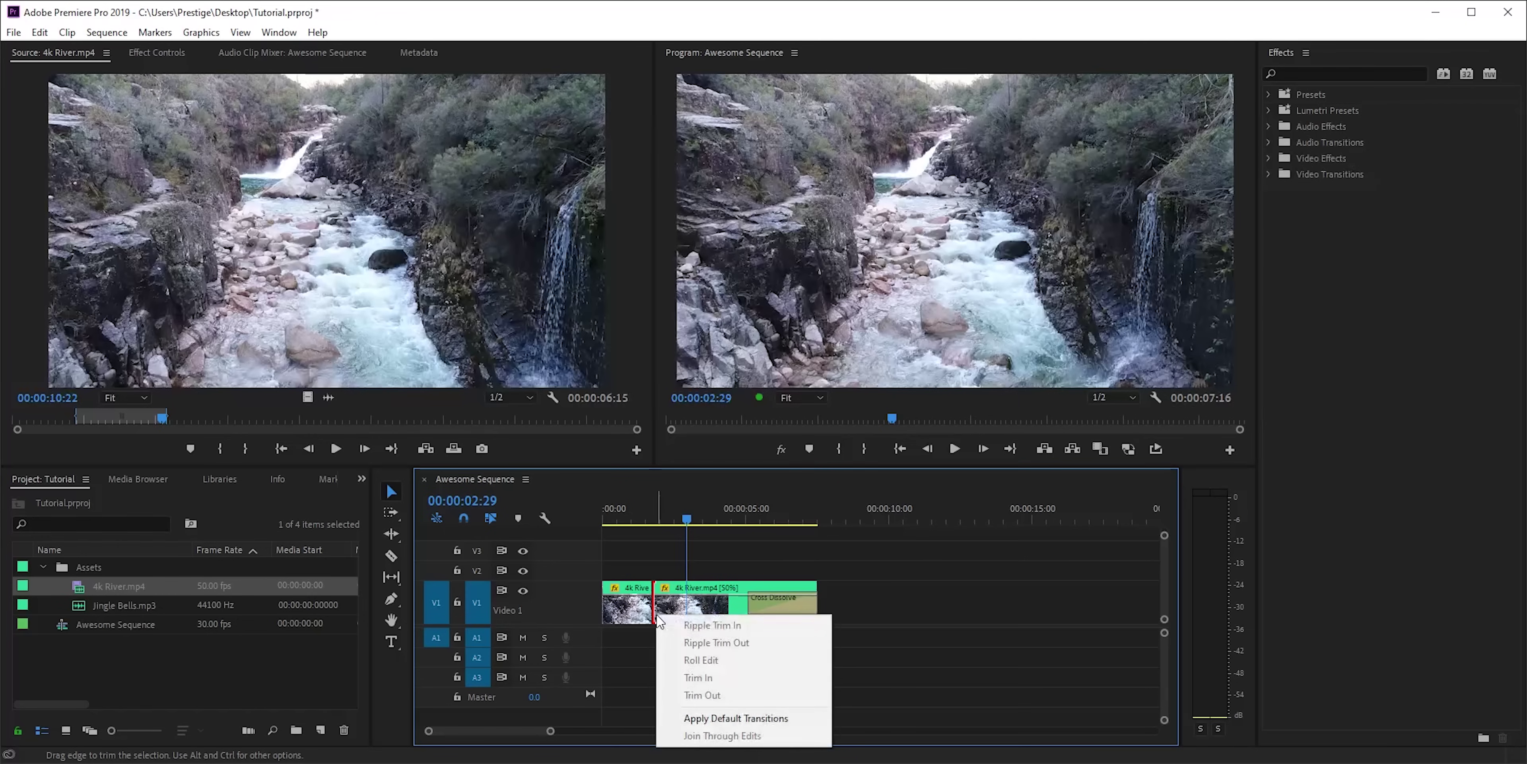
click(692, 718)
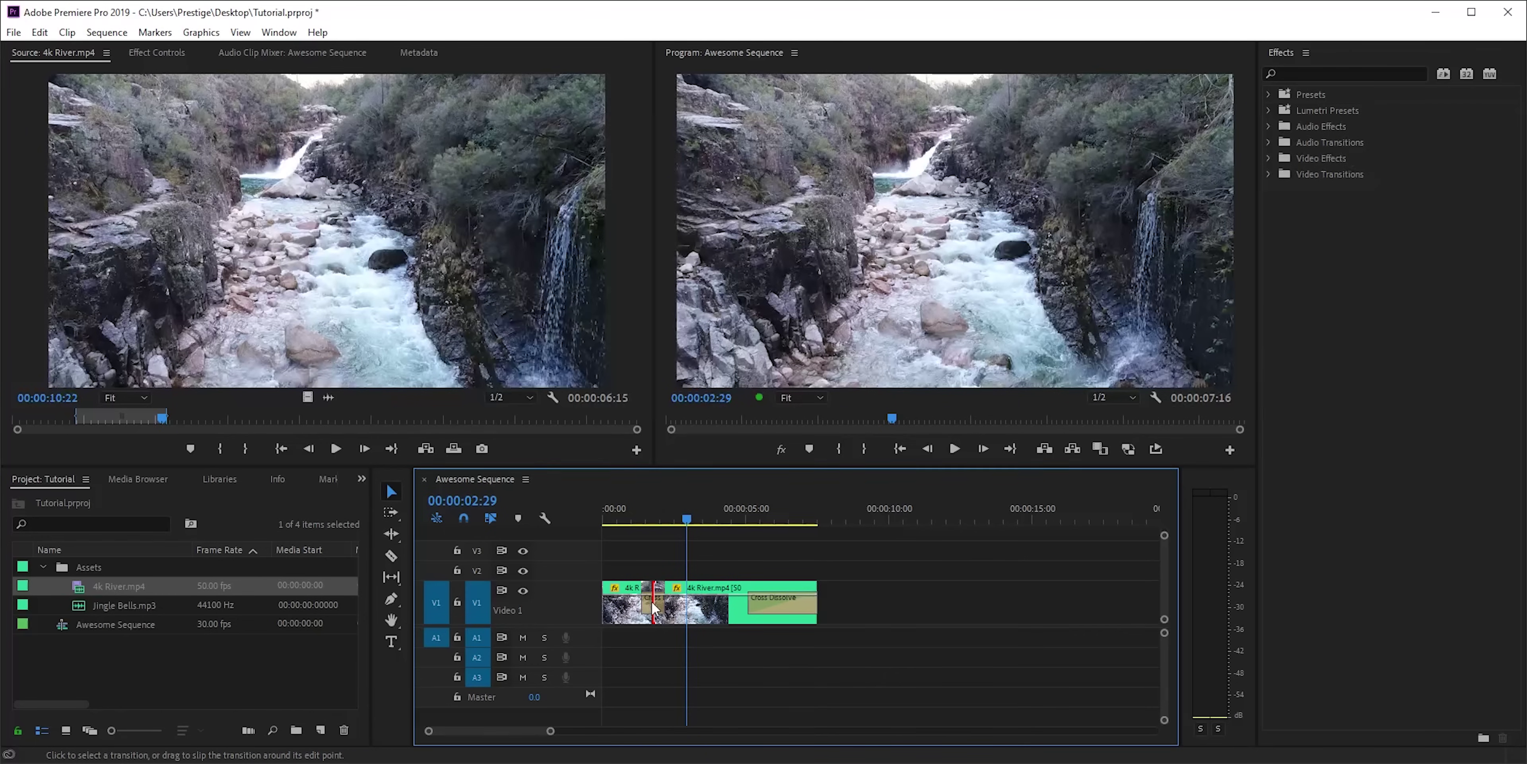
click(640, 517)
key(space)
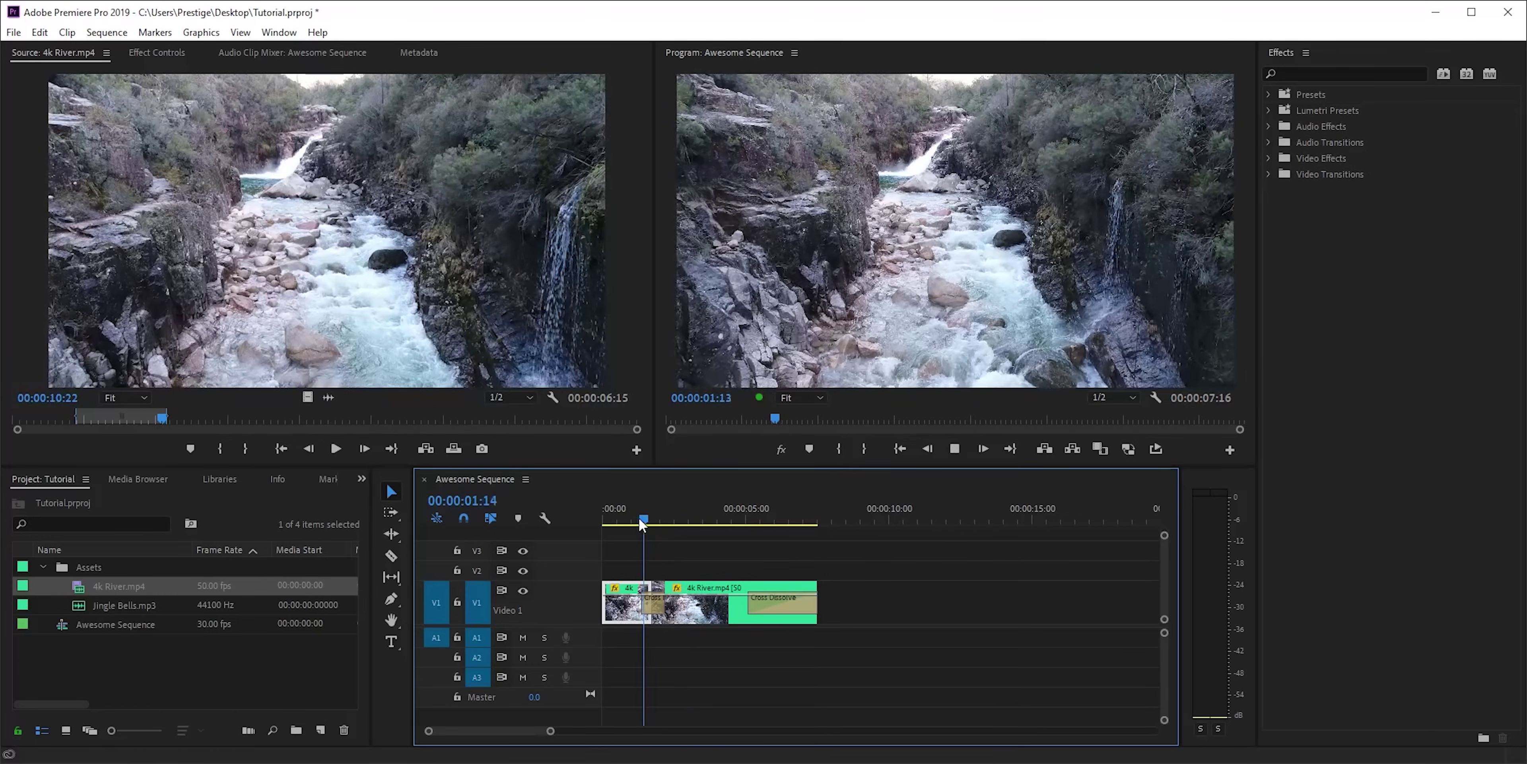
key(space)
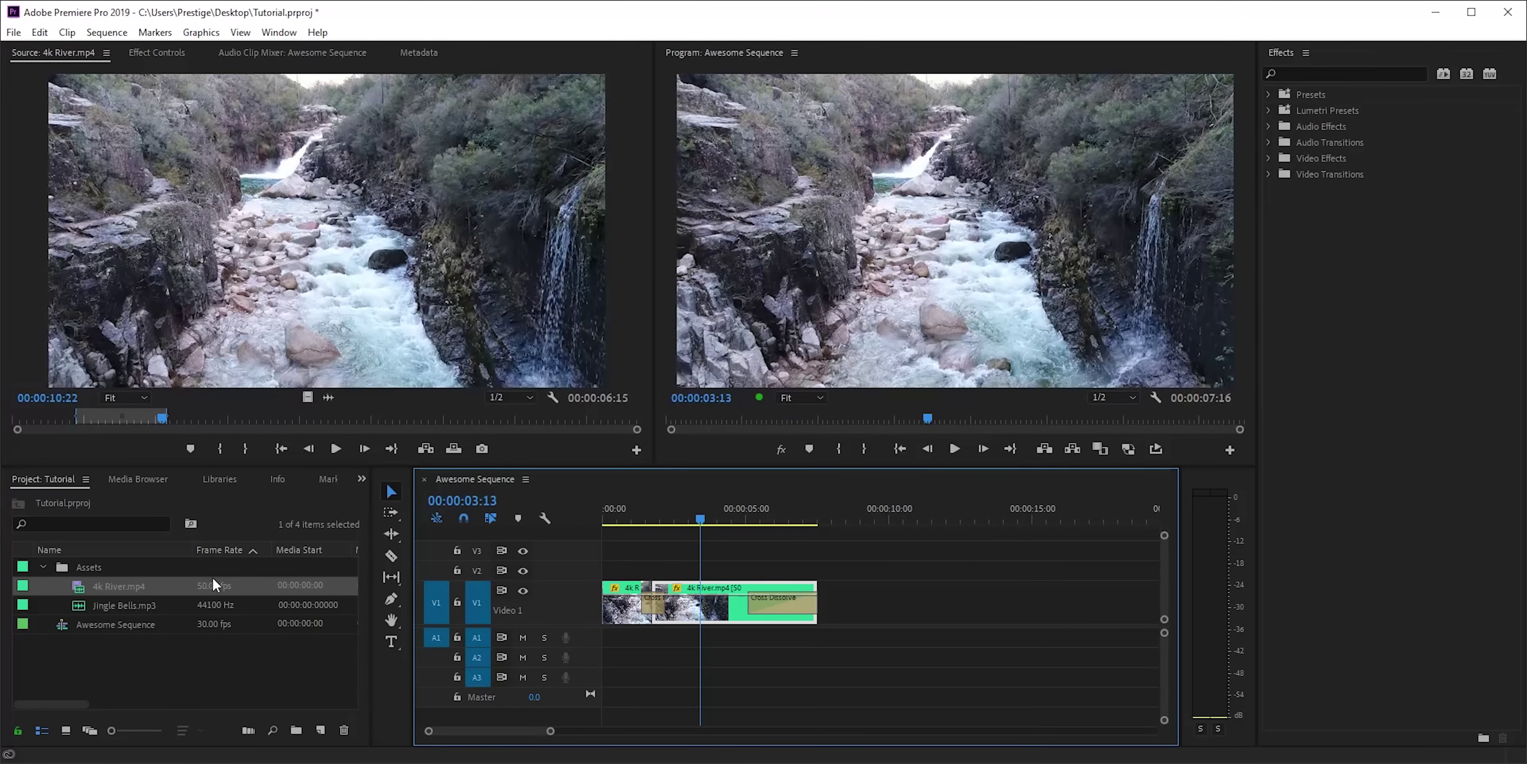
Place Jingle Bells.mp3 at the start of track A1 and play the sequence from the beginning
drag(119, 607, 600, 637)
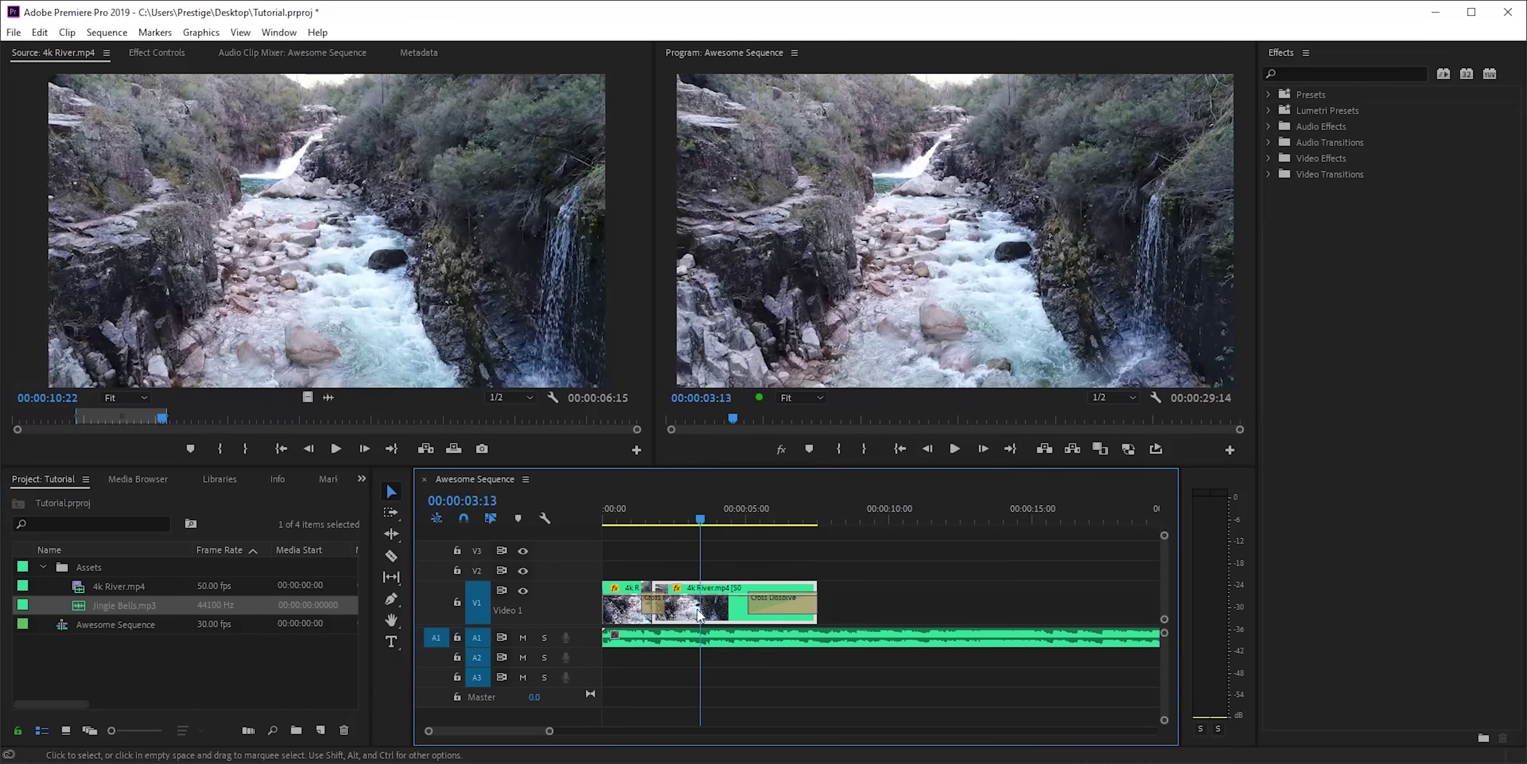
click(900, 456)
click(899, 455)
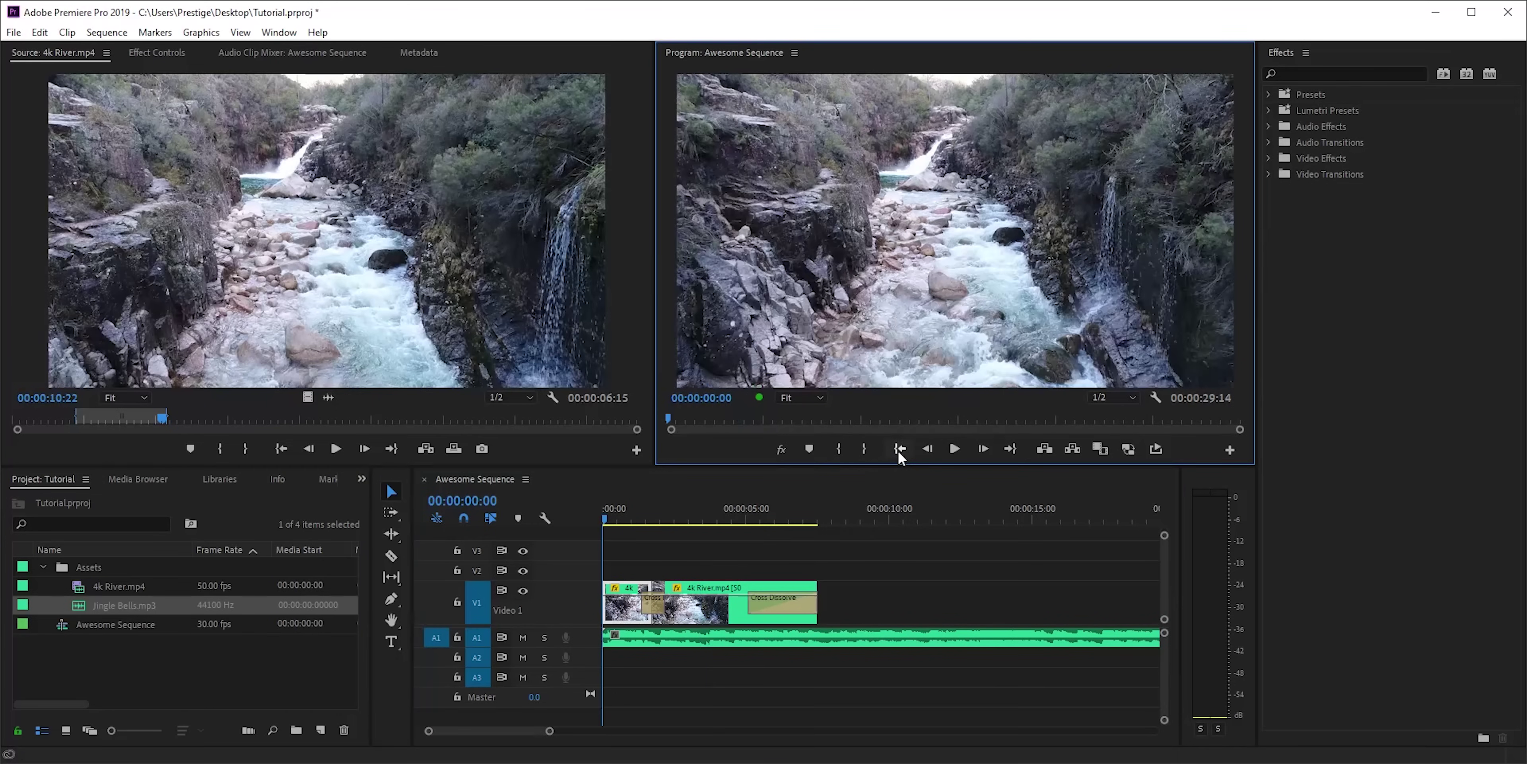
key(space)
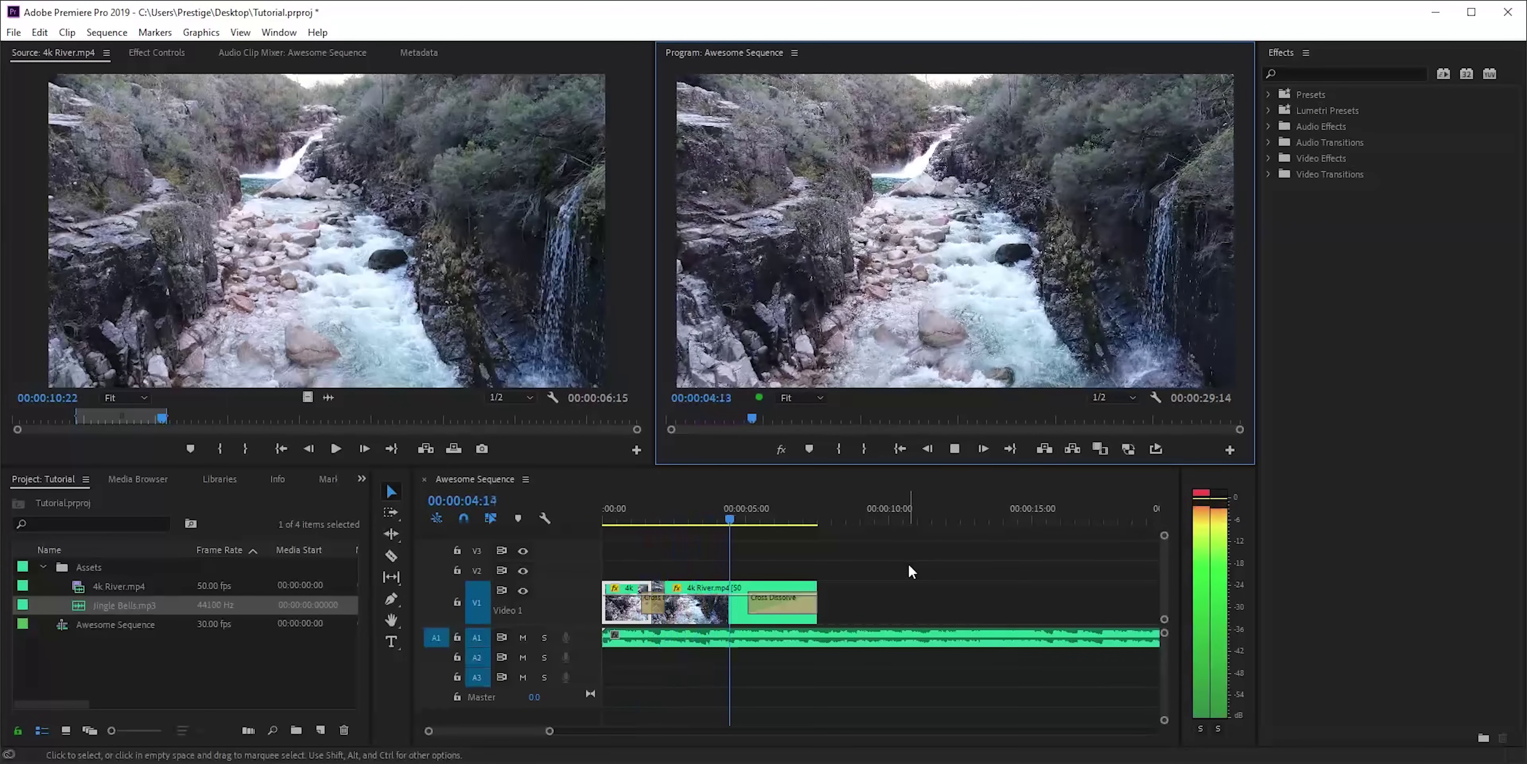
key(space)
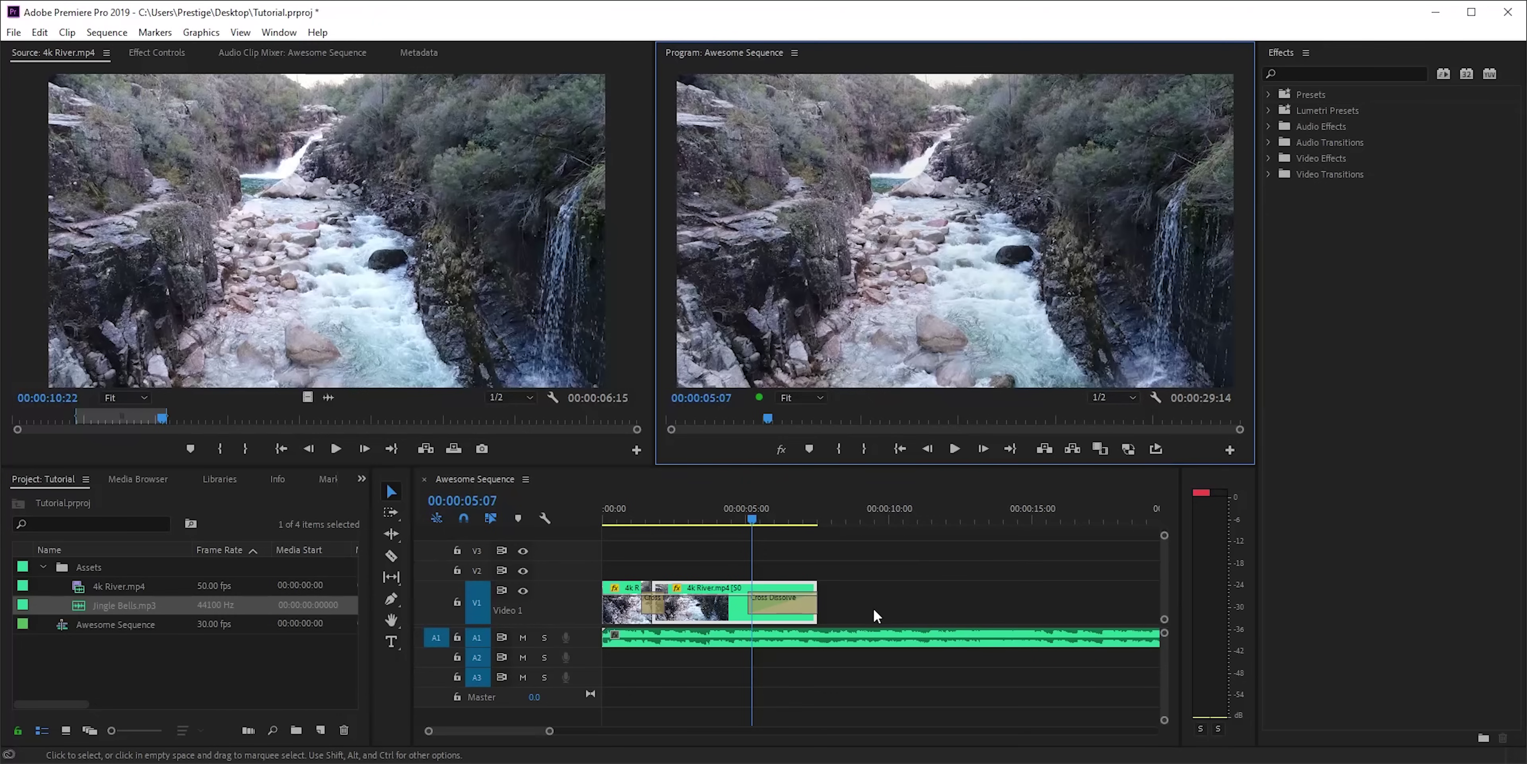
Adjust the audio gain of the Jingle Bells.mp3 clip by -15 dB and play the sequence to hear the new level
right_click(845, 635)
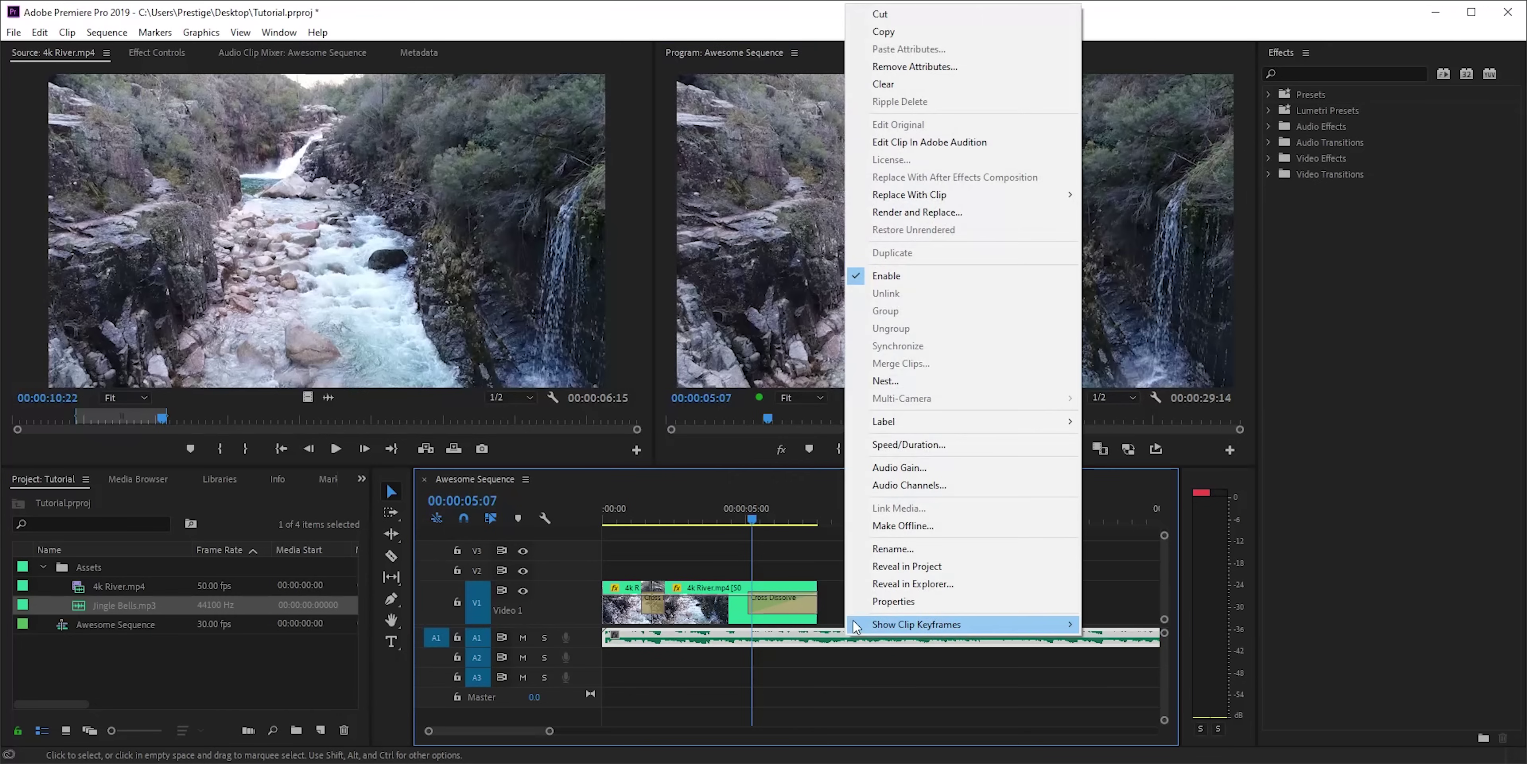
click(945, 465)
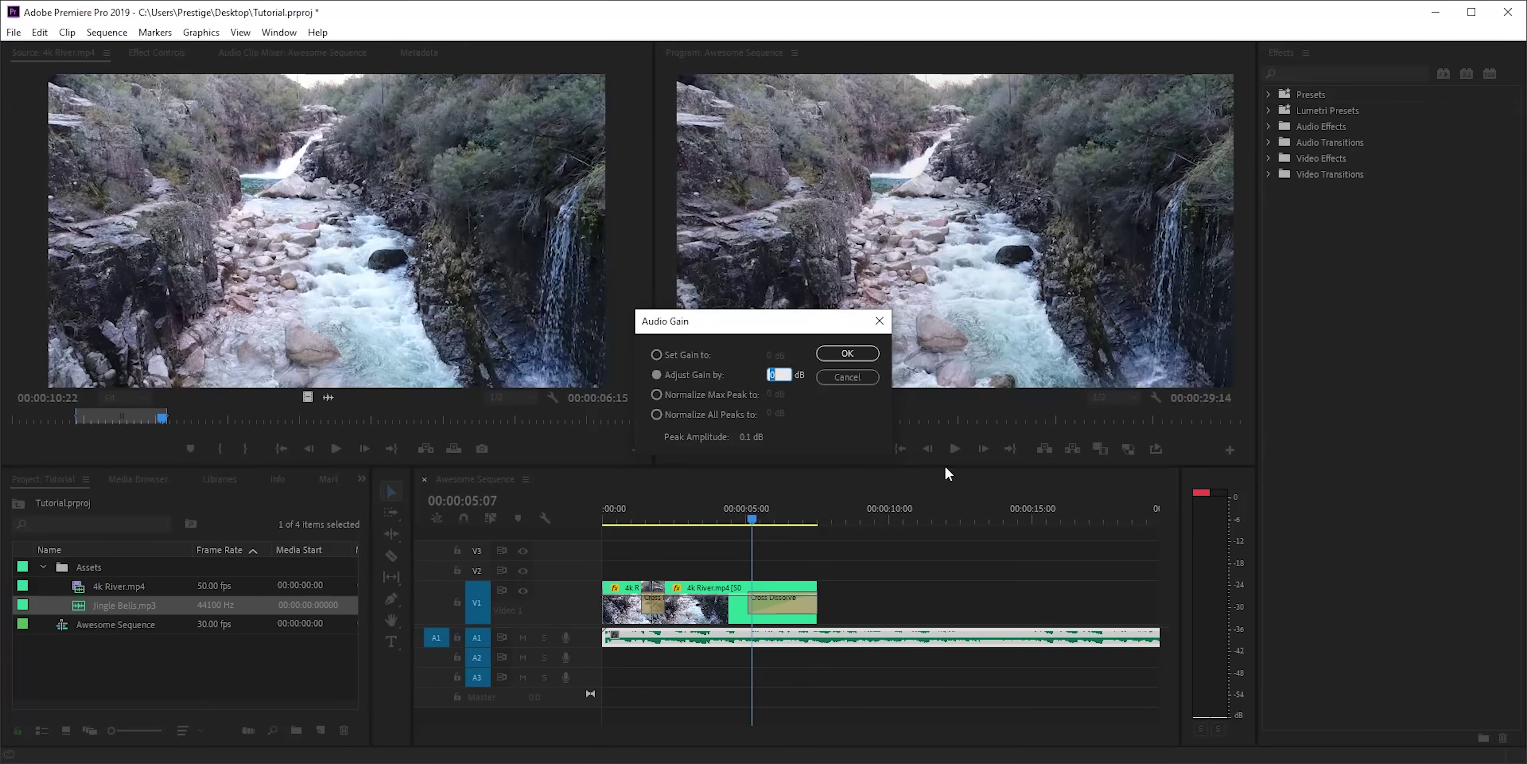
text(-15)
key(Return)
key(space)
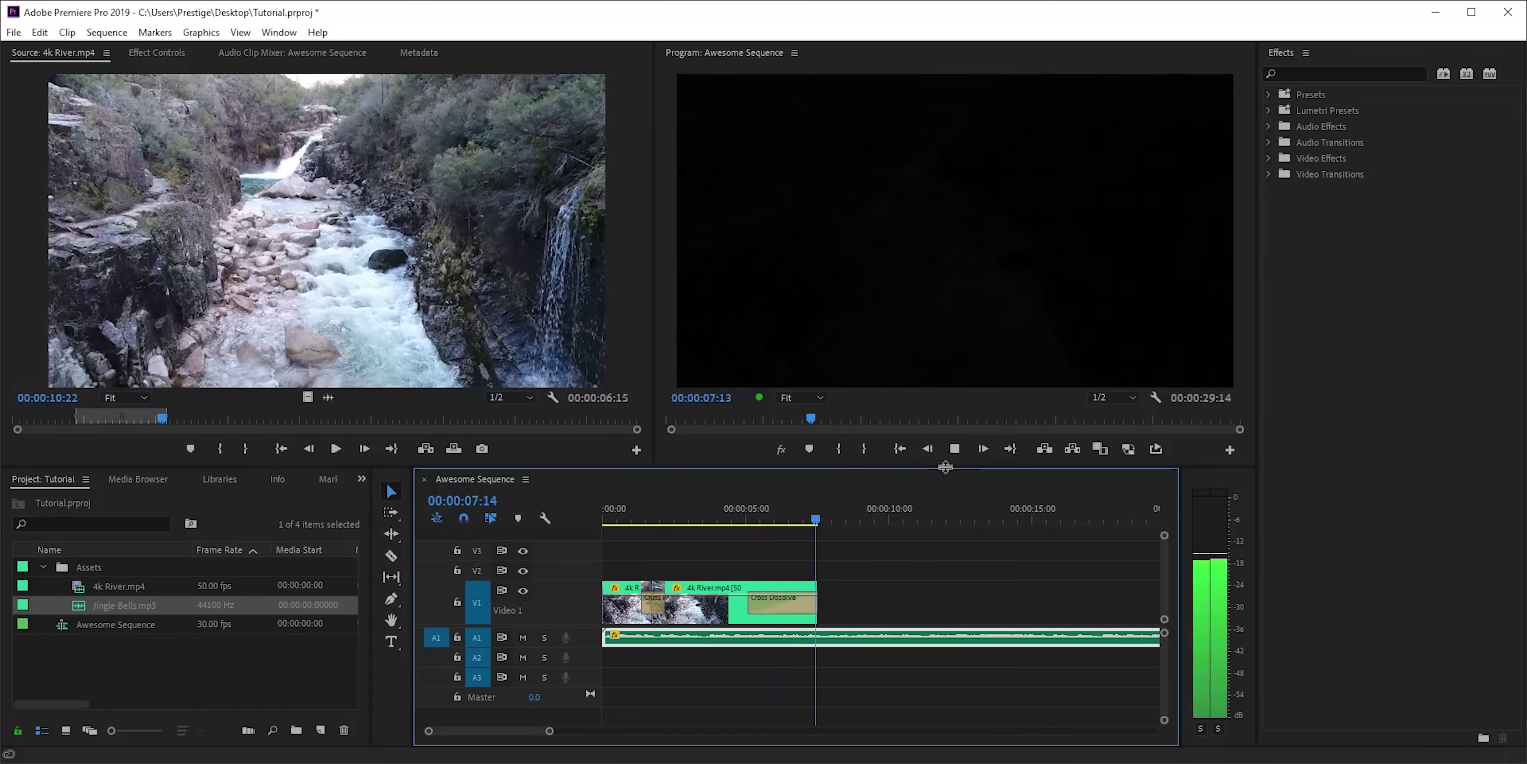
key(space)
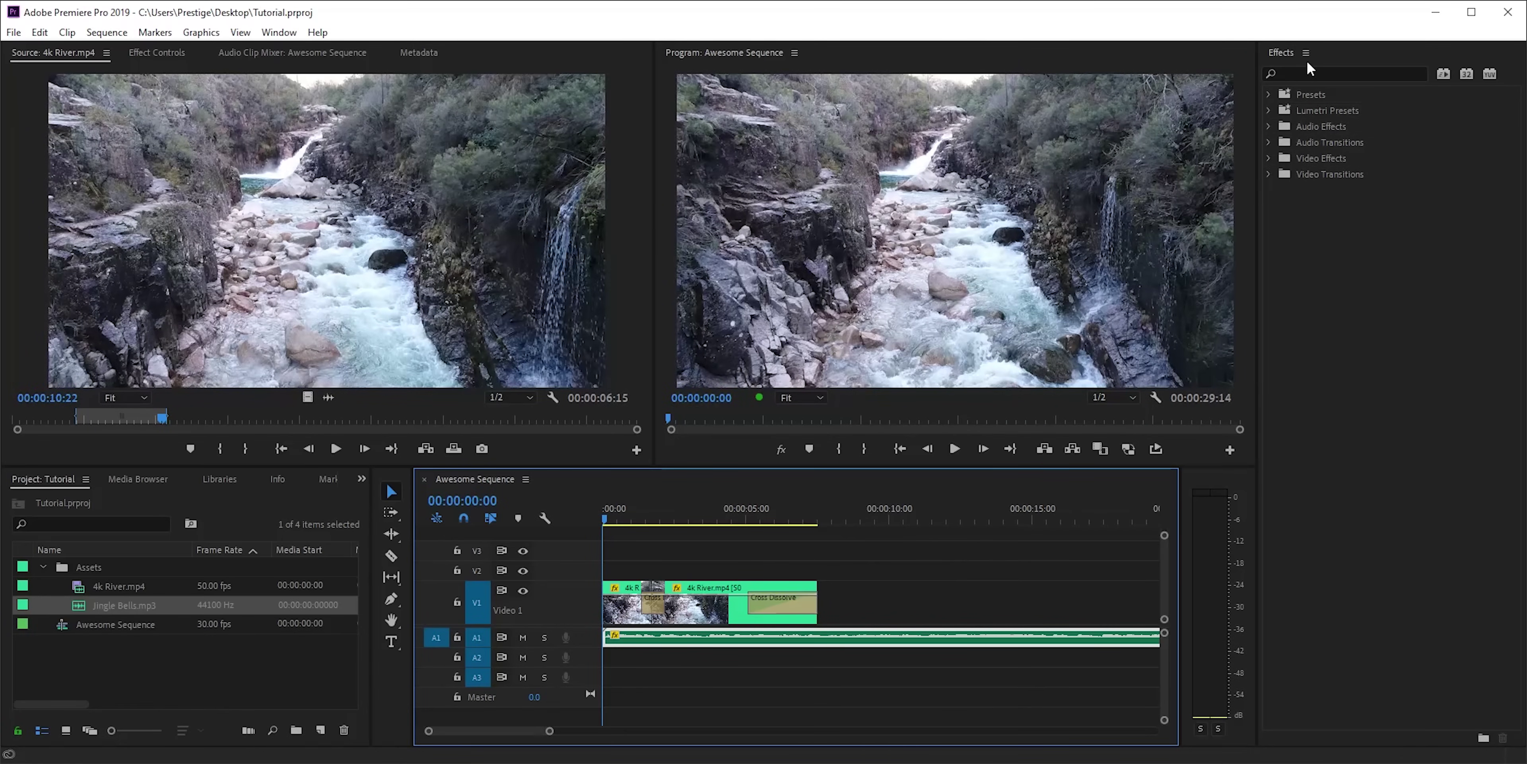
Check where the Effects panel is enabled, expand Presets and its Dansky folder, and look over the RODE audio presets
click(285, 33)
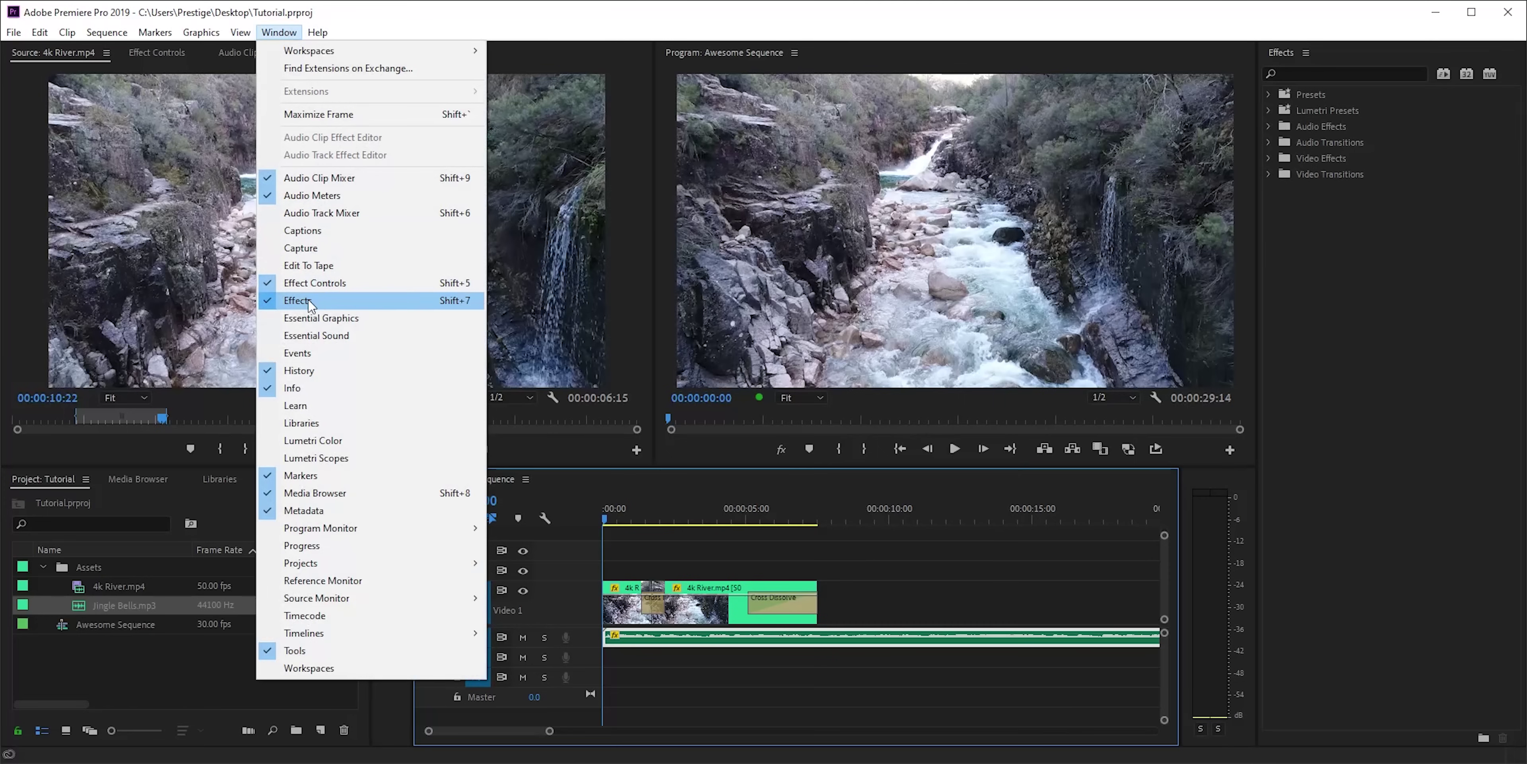
click(289, 34)
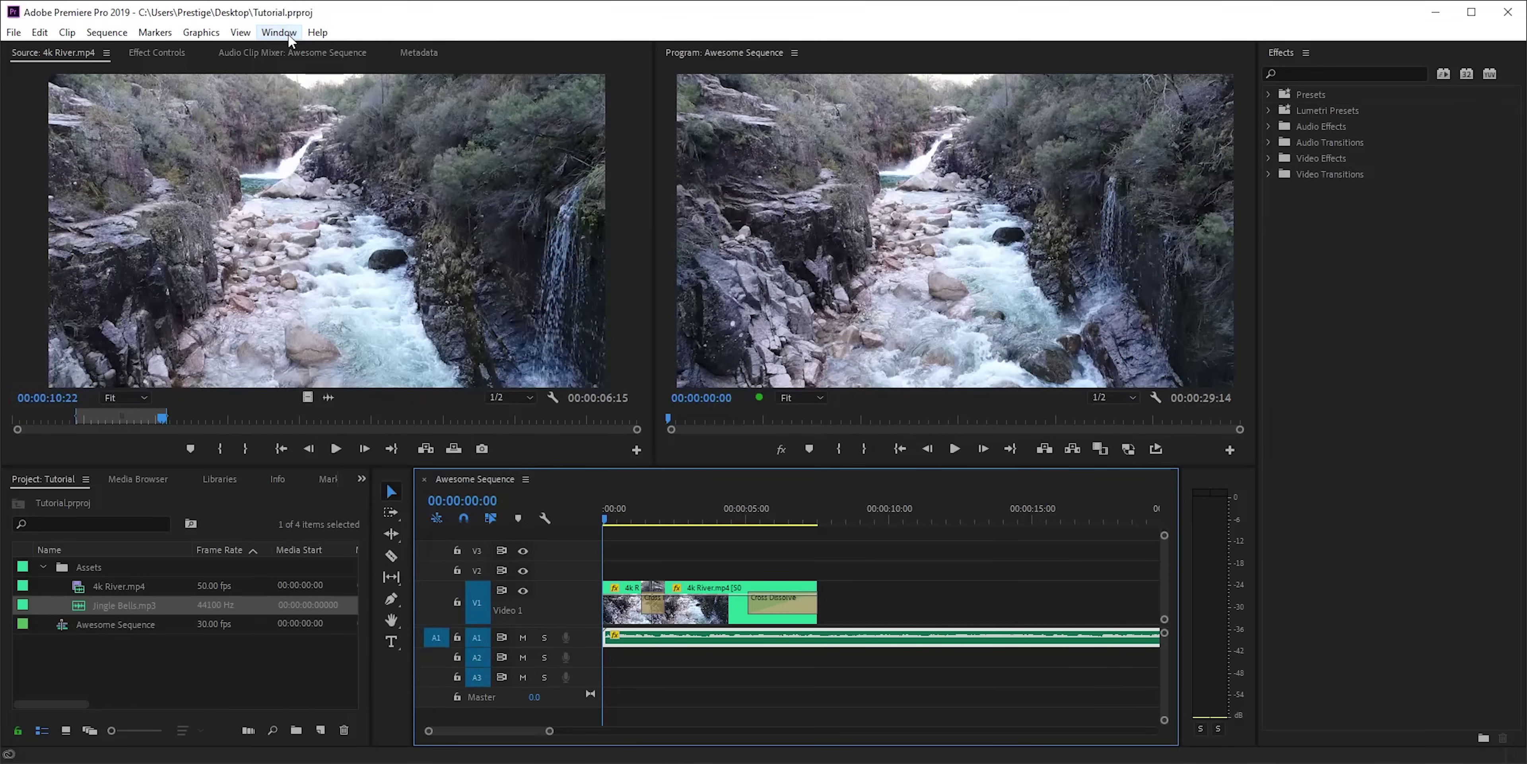
click(1269, 95)
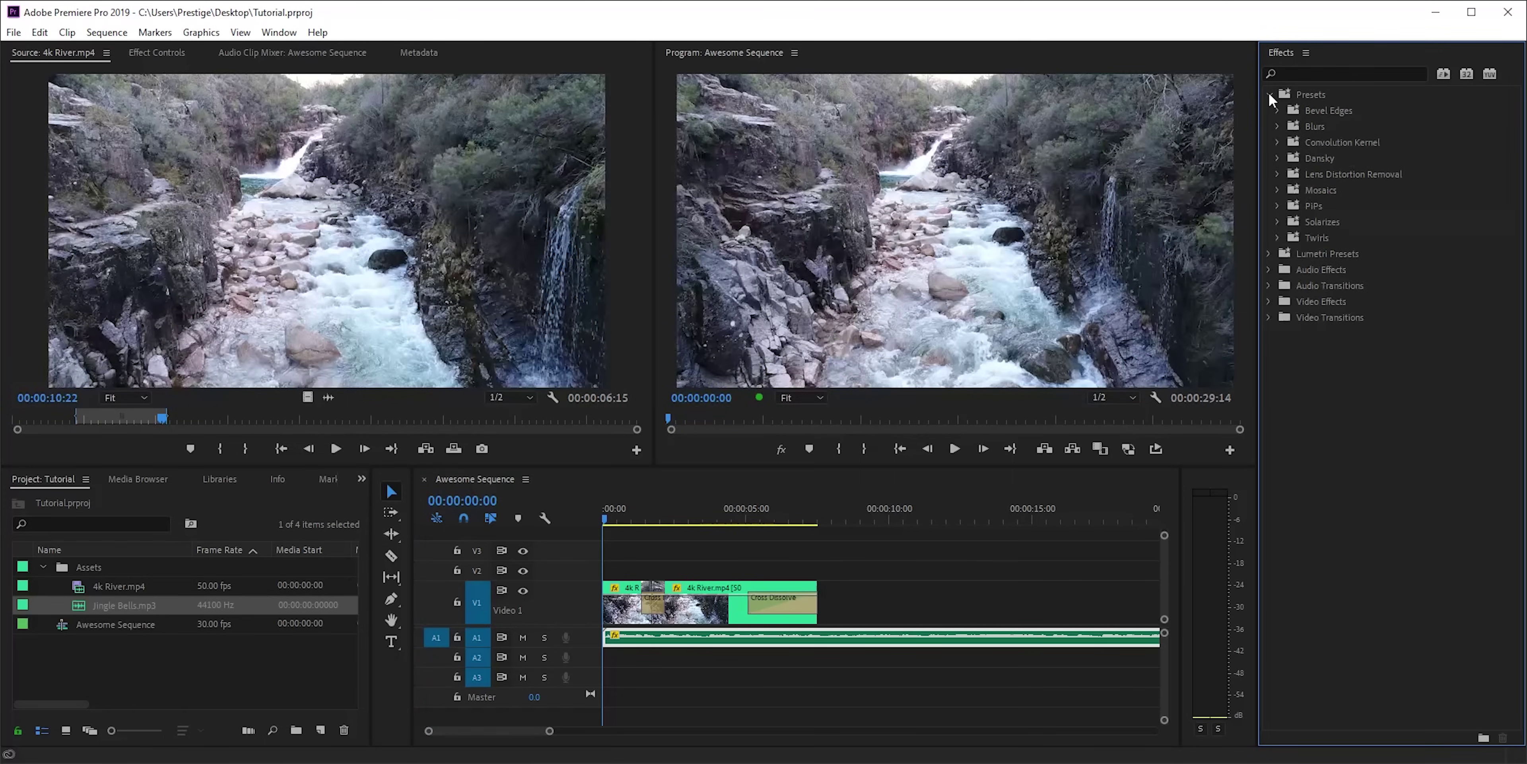
click(1278, 158)
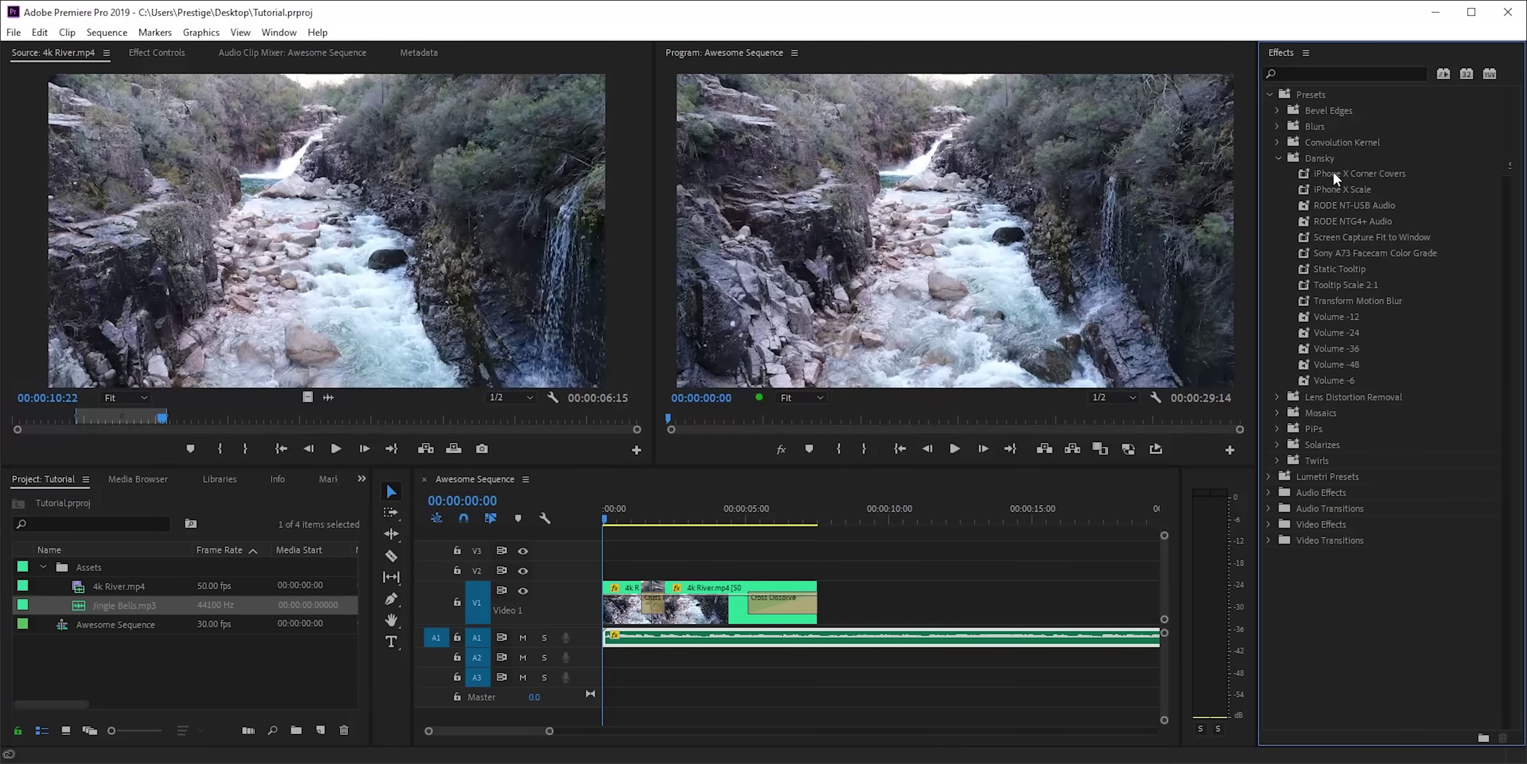
drag(1334, 202, 883, 635)
drag(1334, 223, 1354, 207)
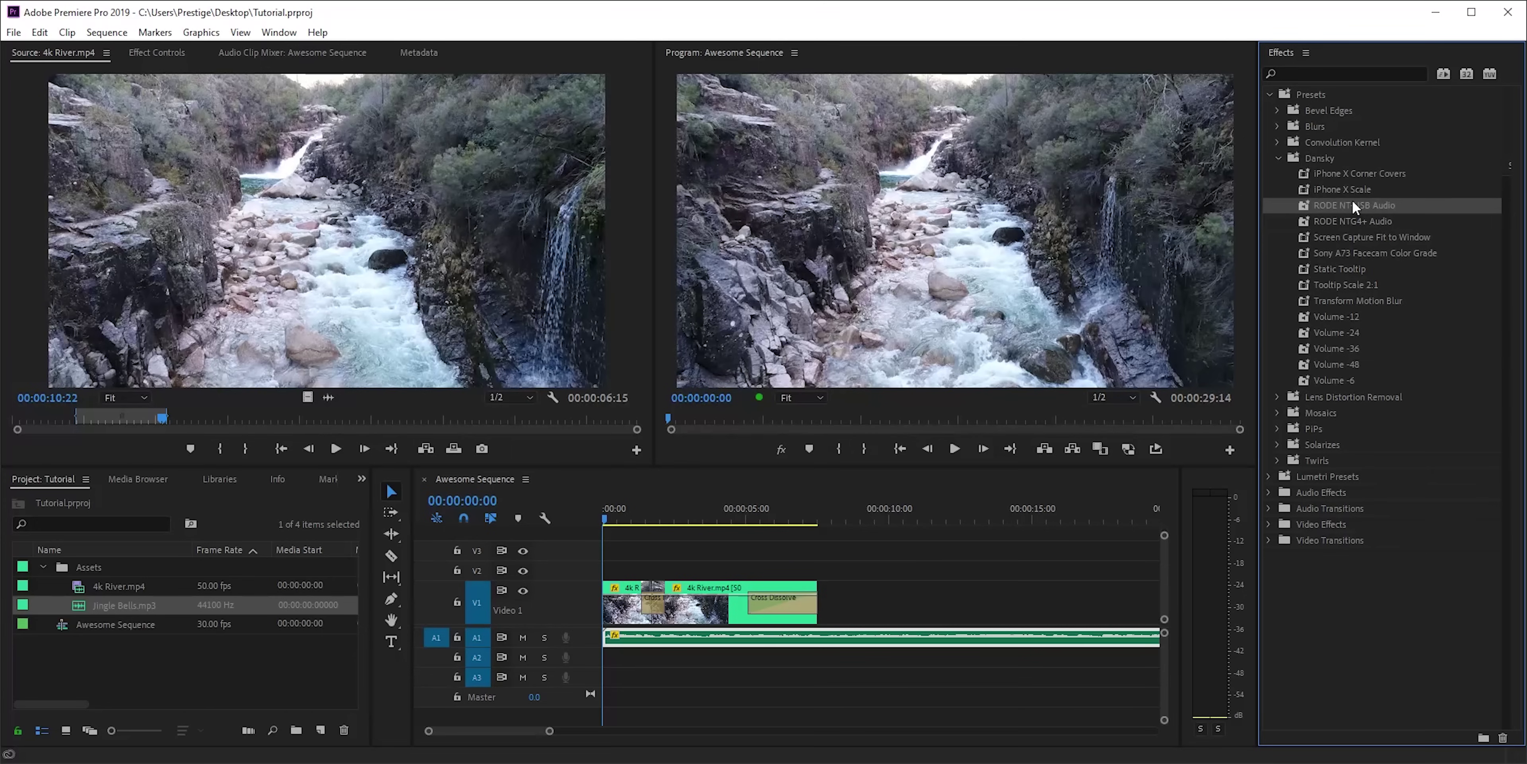
Apply the Magnify effect from the Distort video effects to the first 4k River.mp4 clip on track V1
click(1278, 158)
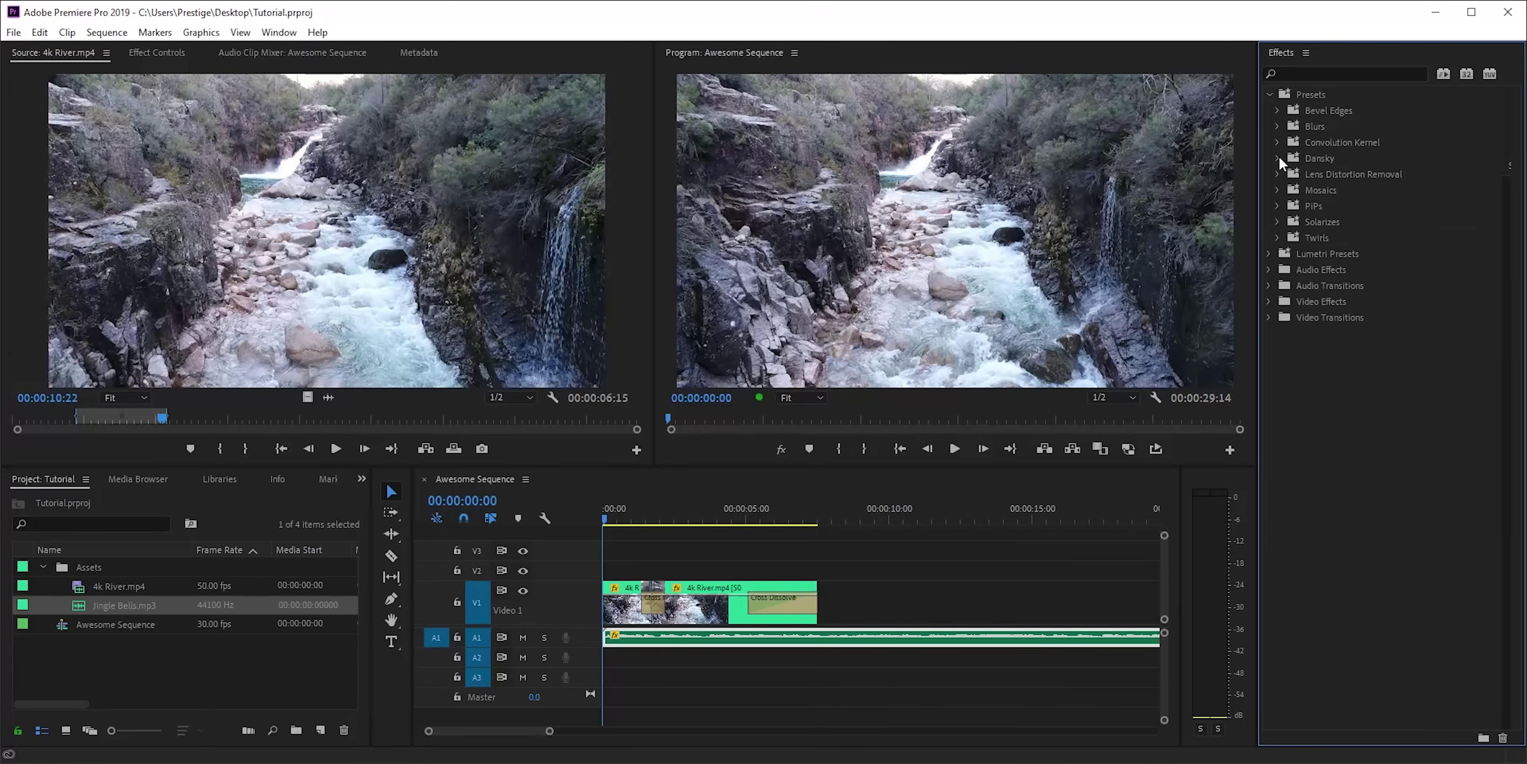
click(1269, 95)
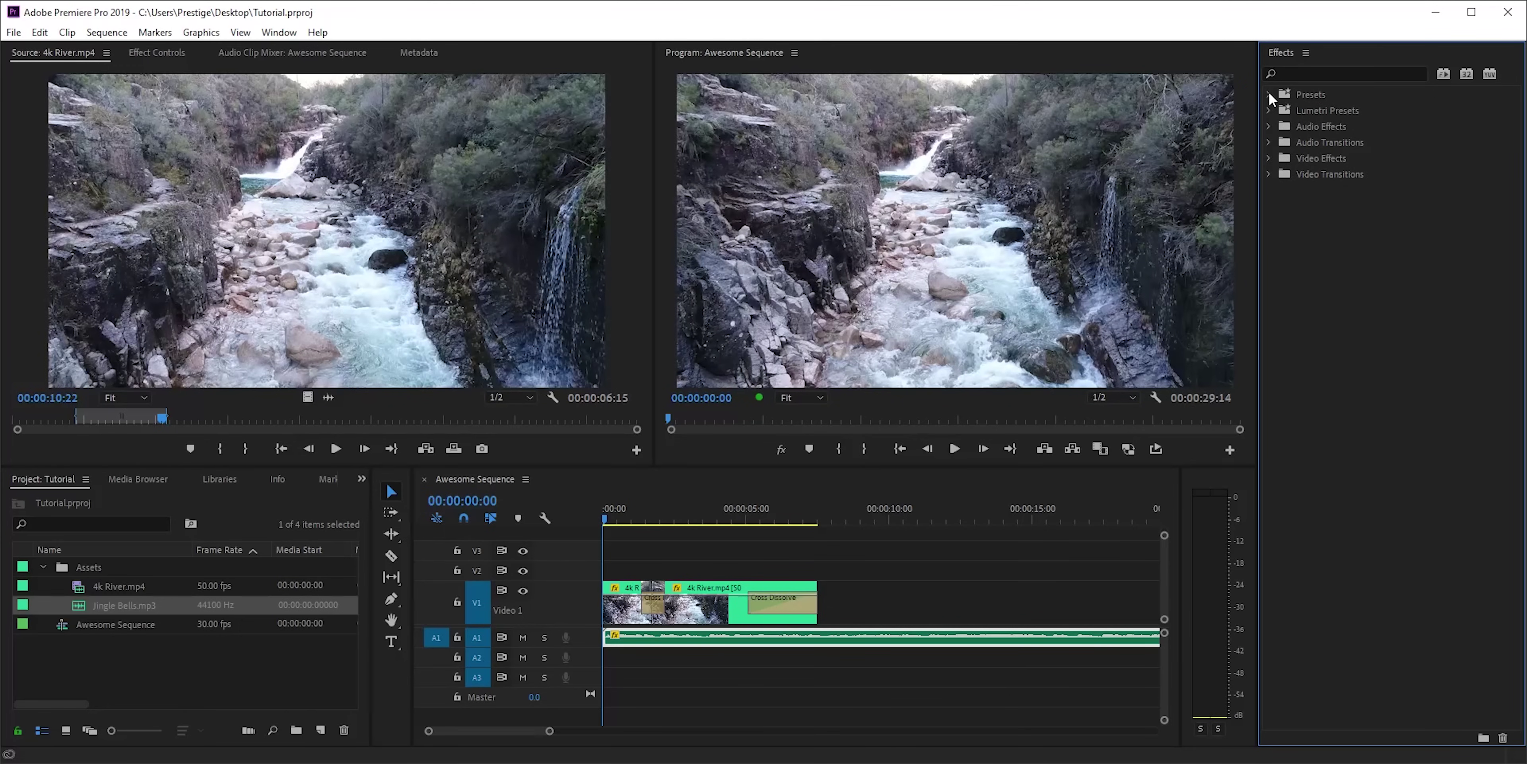
click(1268, 158)
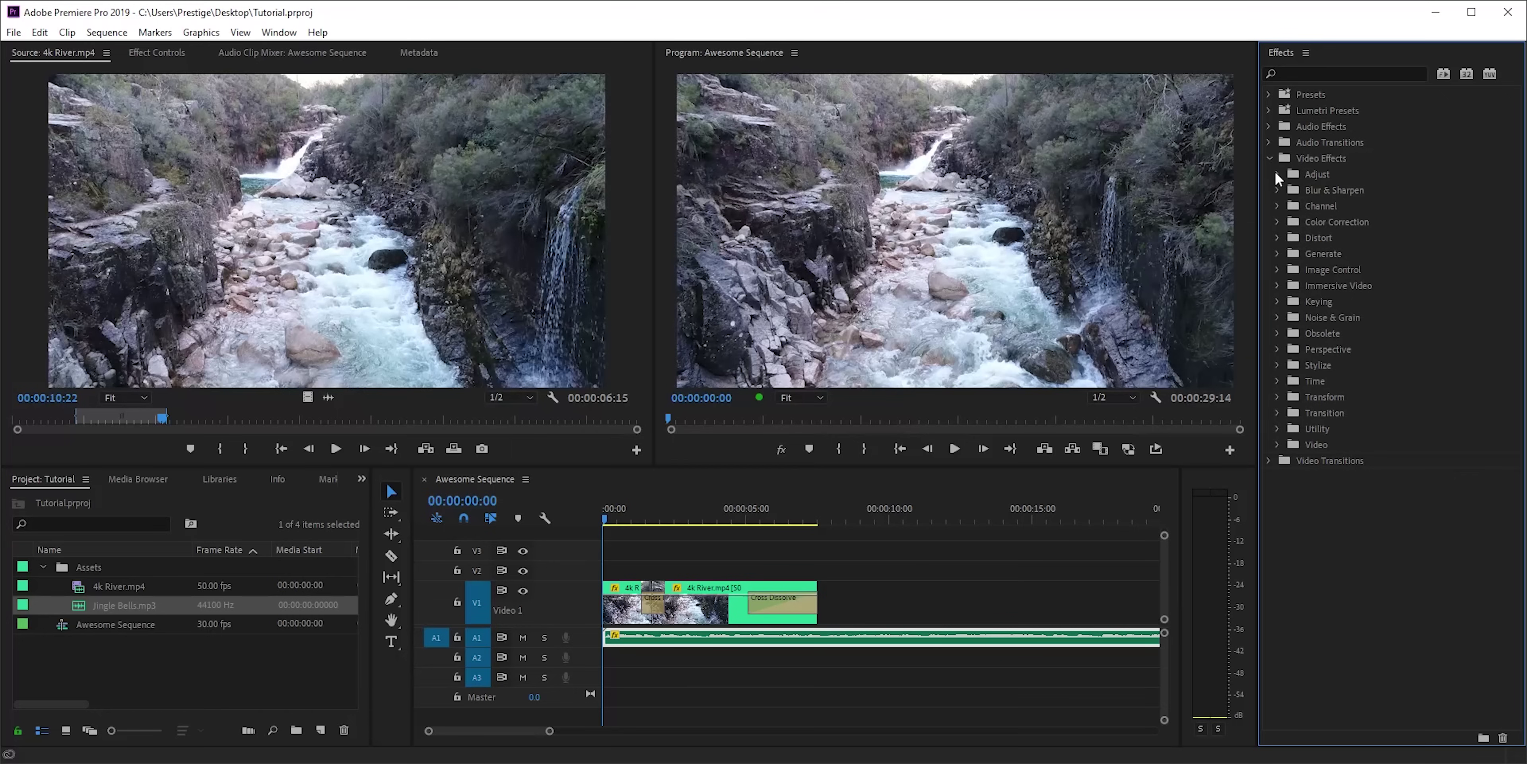
click(1278, 238)
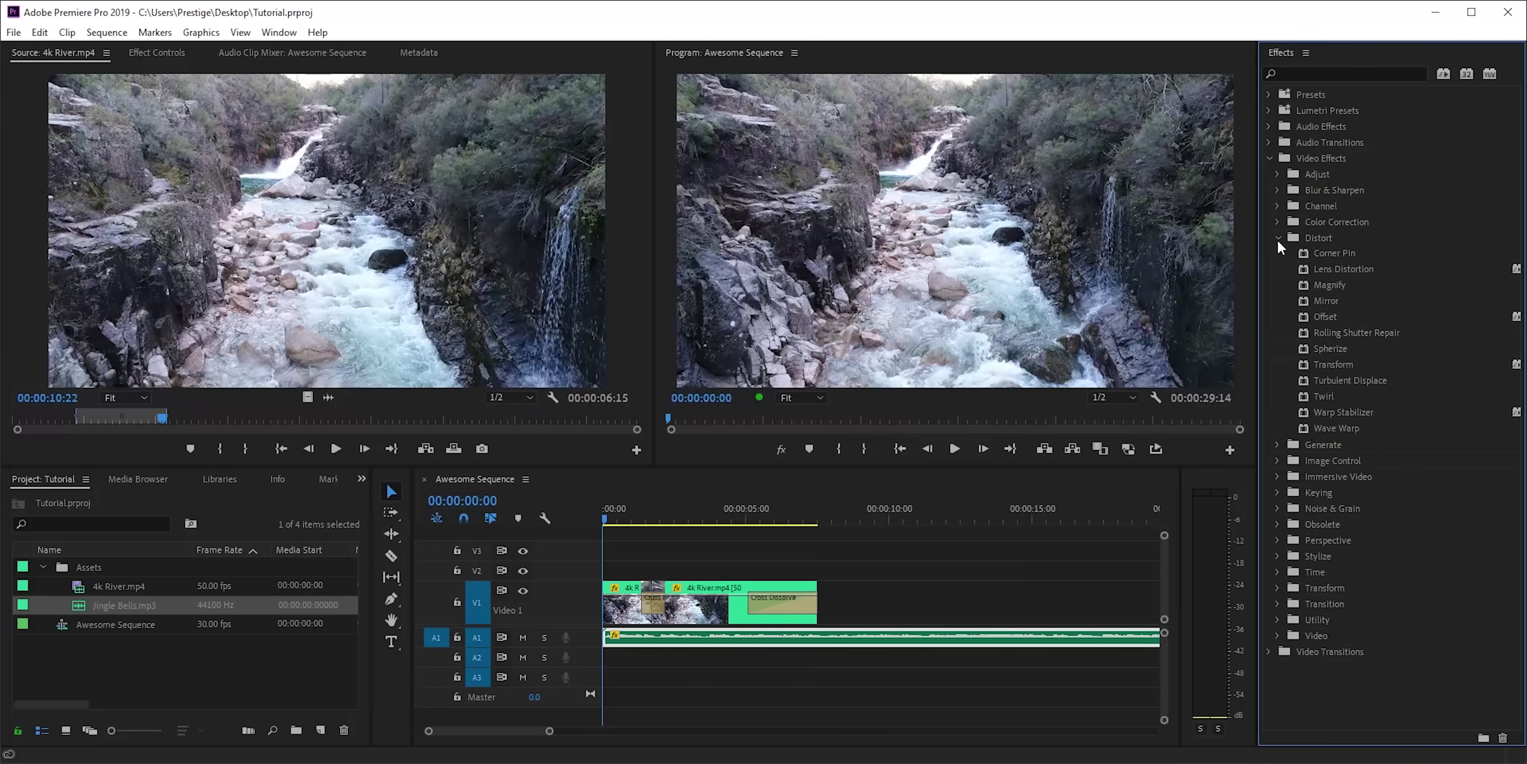
drag(1326, 282, 628, 606)
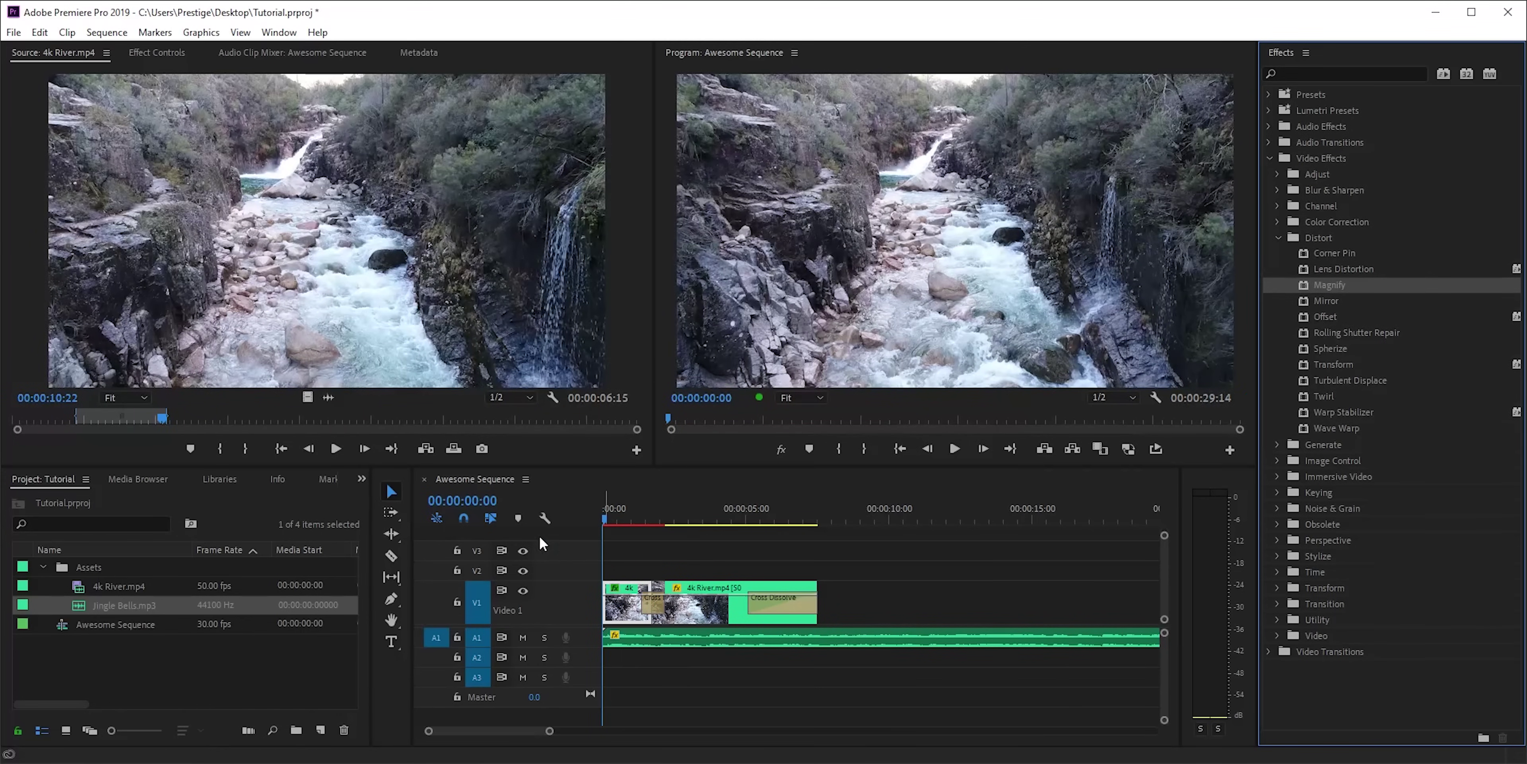
Check the clip's Motion settings and set Magnify to a Square shape with horizontal center 1883, magnification 872 and size 784
click(177, 51)
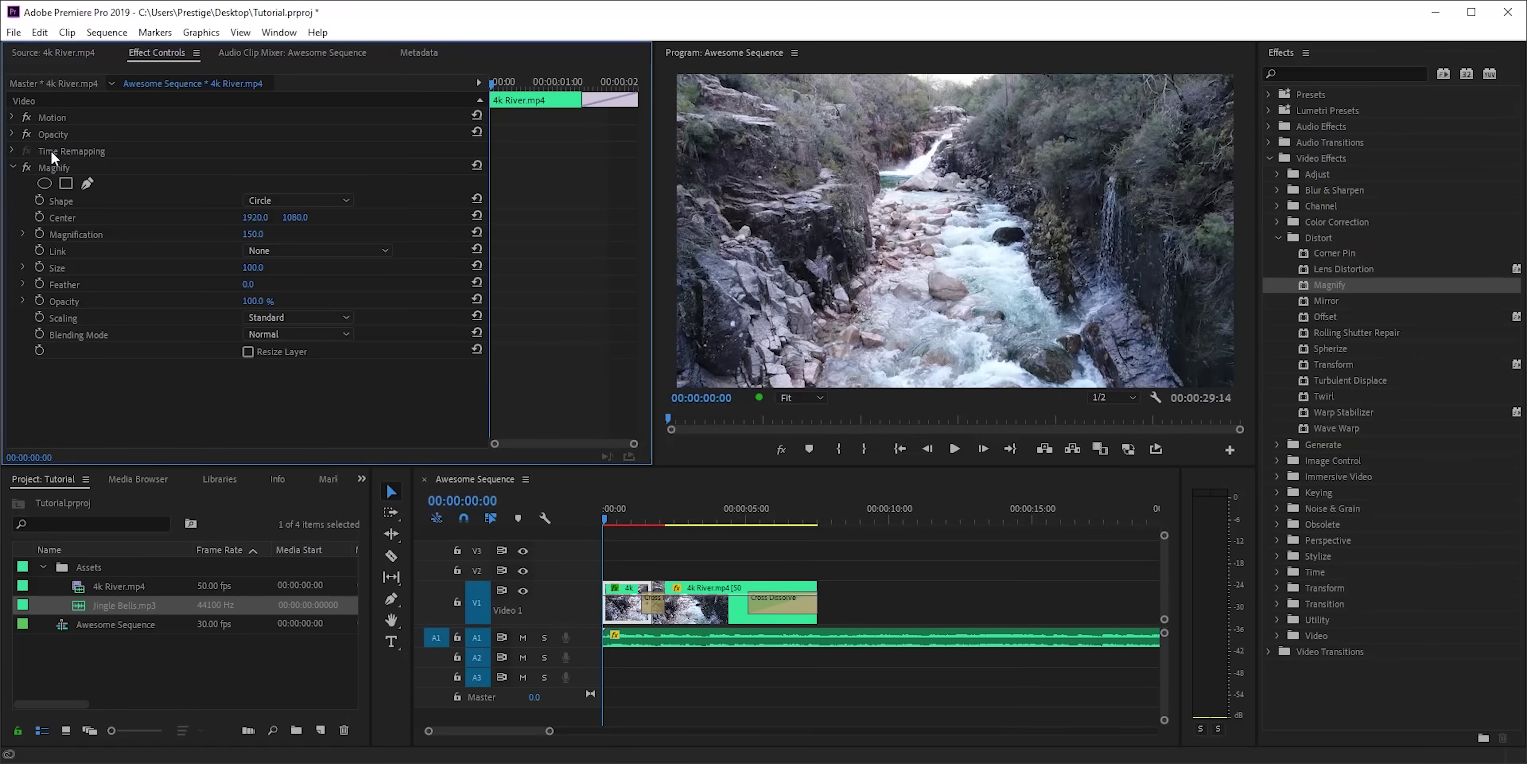
click(13, 117)
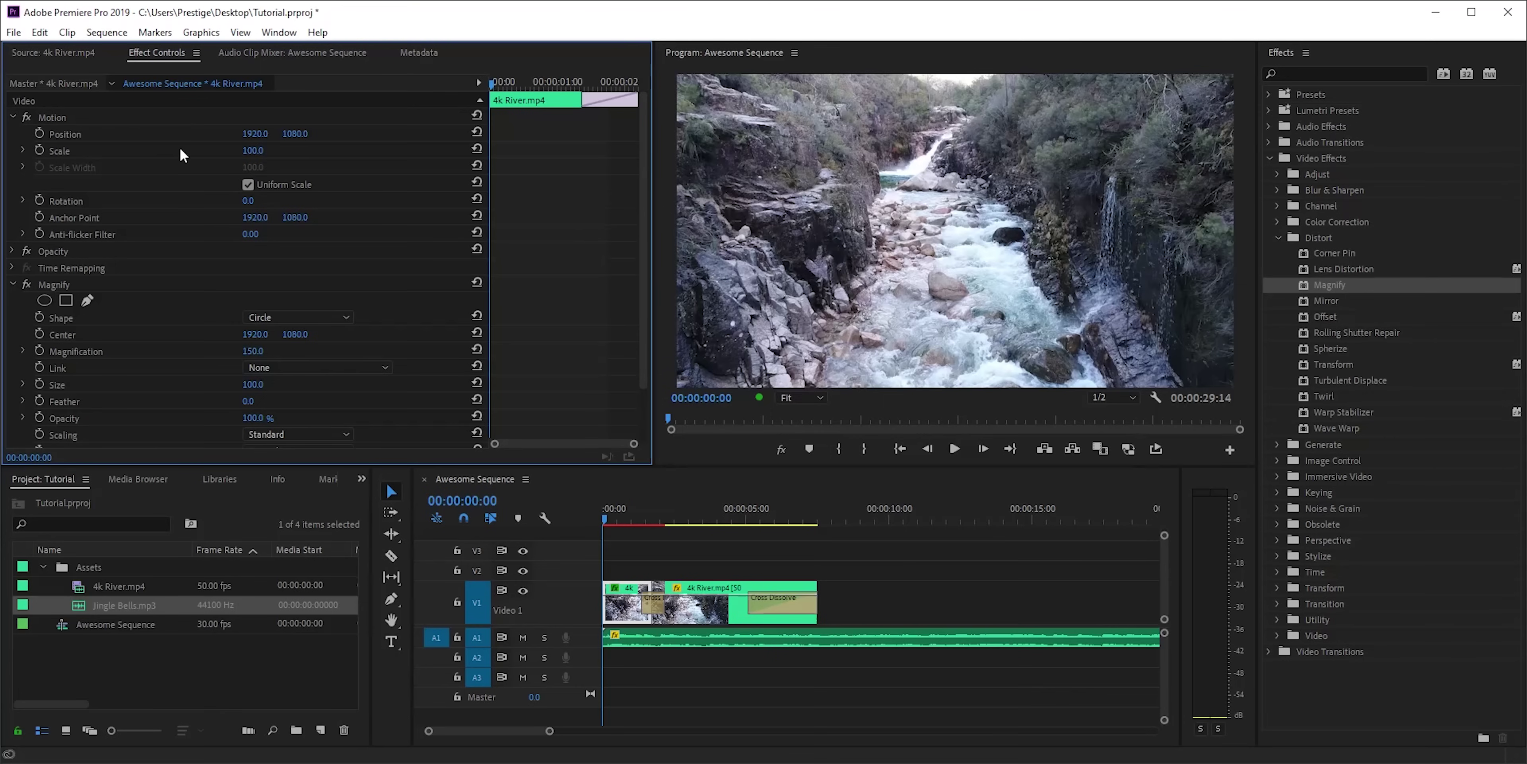
click(13, 118)
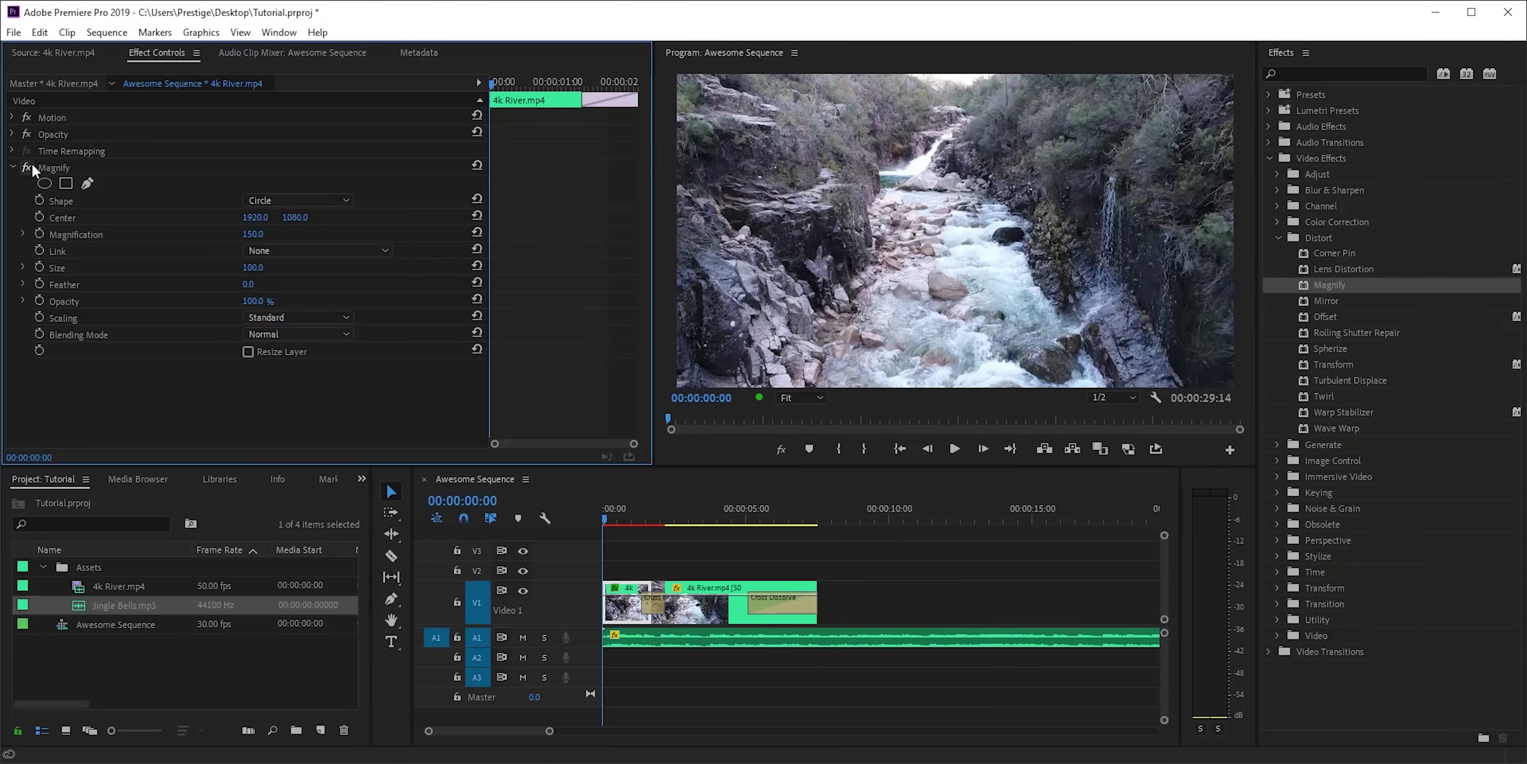
mouse_move(252, 217)
mouse_down()
mouse_move(282, 217)
mouse_move(230, 217)
mouse_move(265, 236)
mouse_up()
click(274, 205)
click(282, 234)
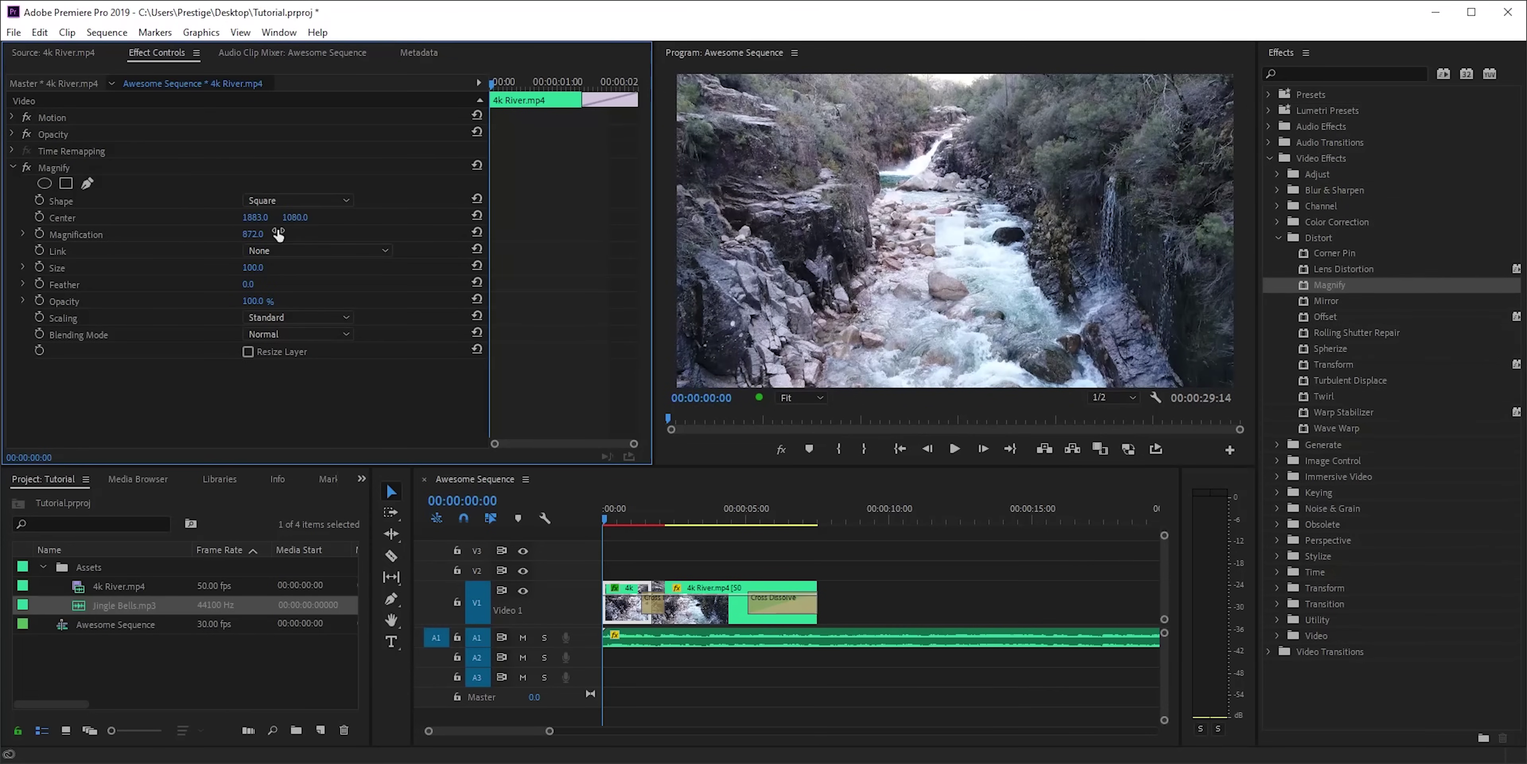
mouse_move(259, 267)
mouse_down()
mouse_move(276, 267)
mouse_move(262, 268)
mouse_up()
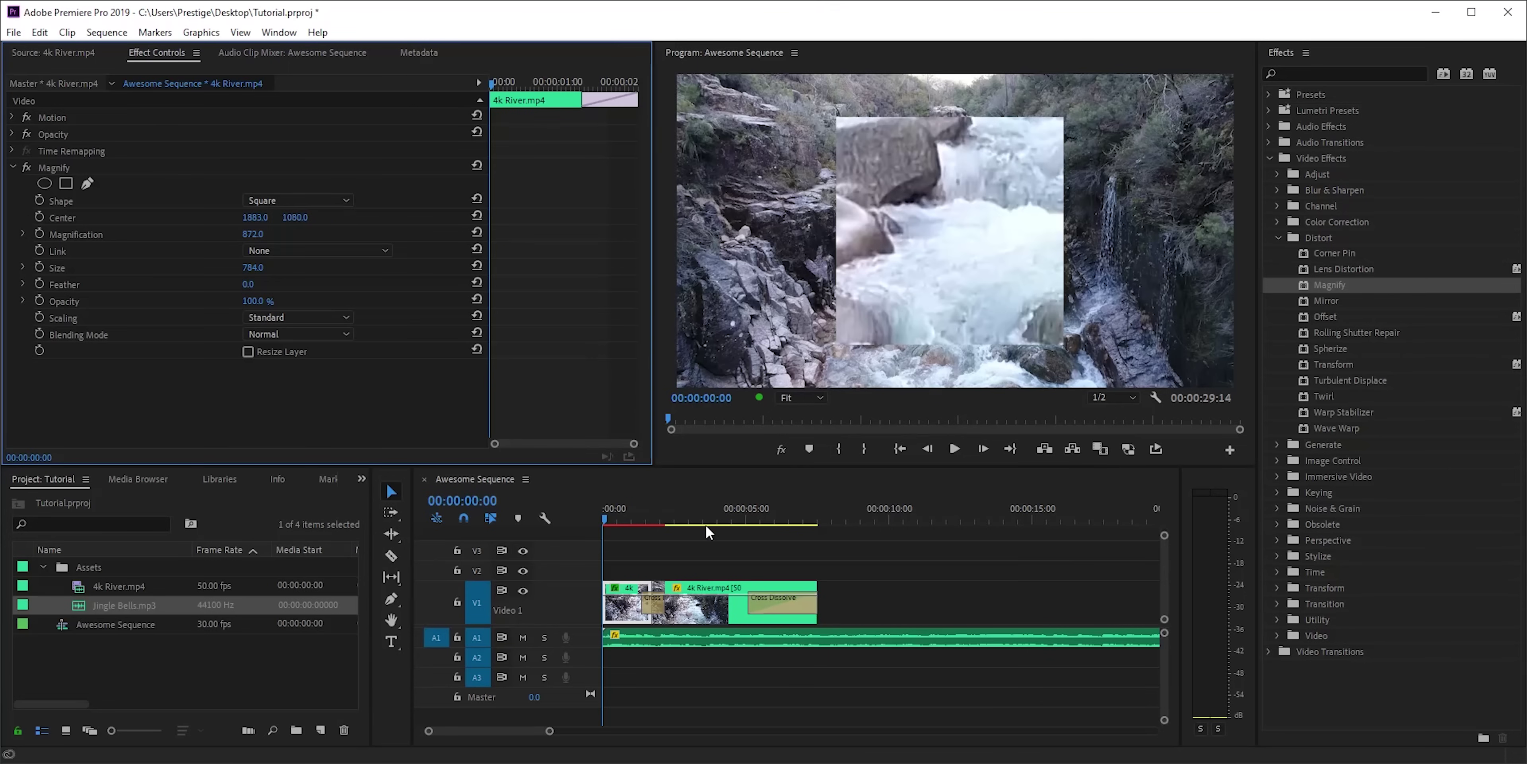
Play the sequence to preview the magnified area and return the playhead to the start
key(space)
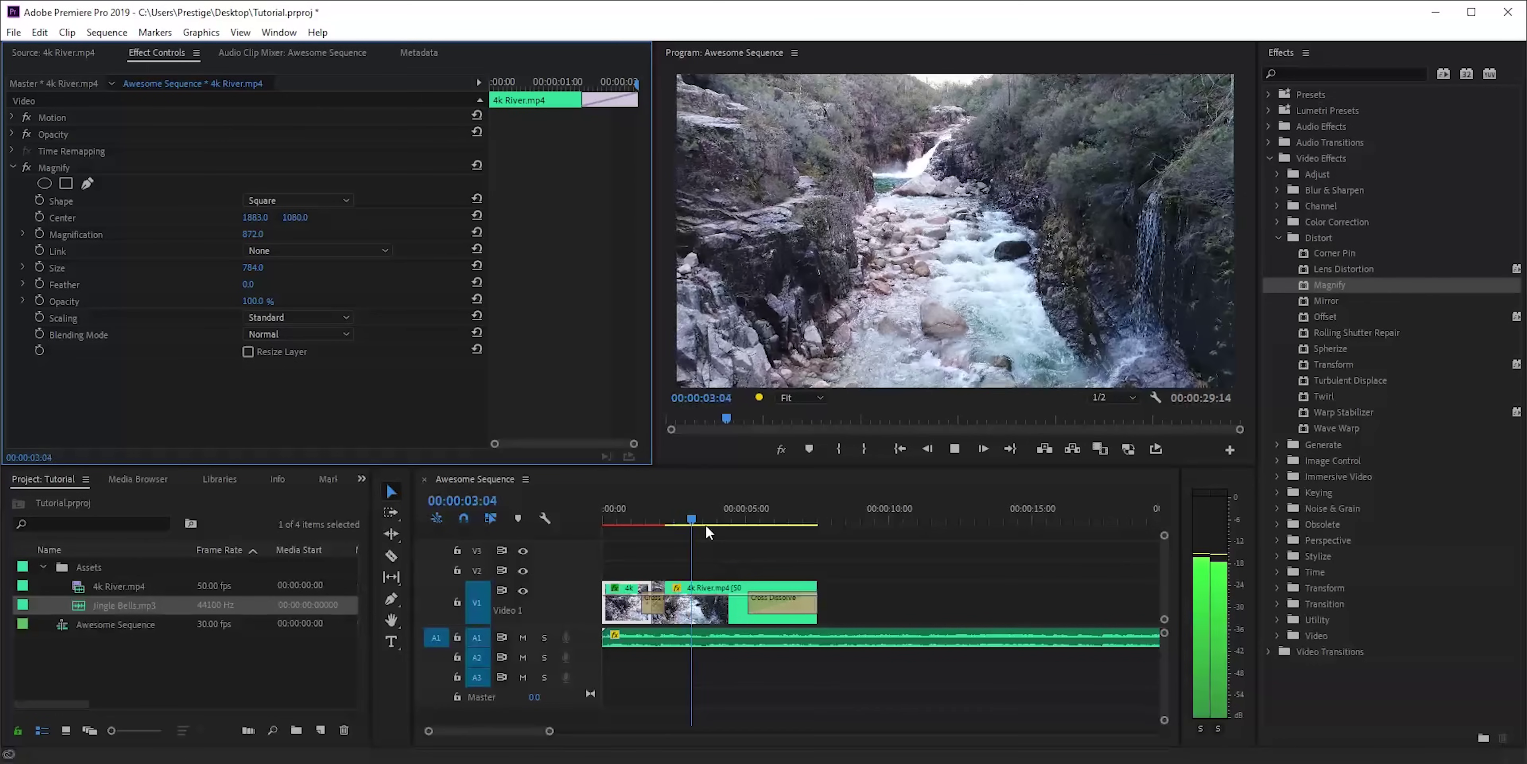
key(space)
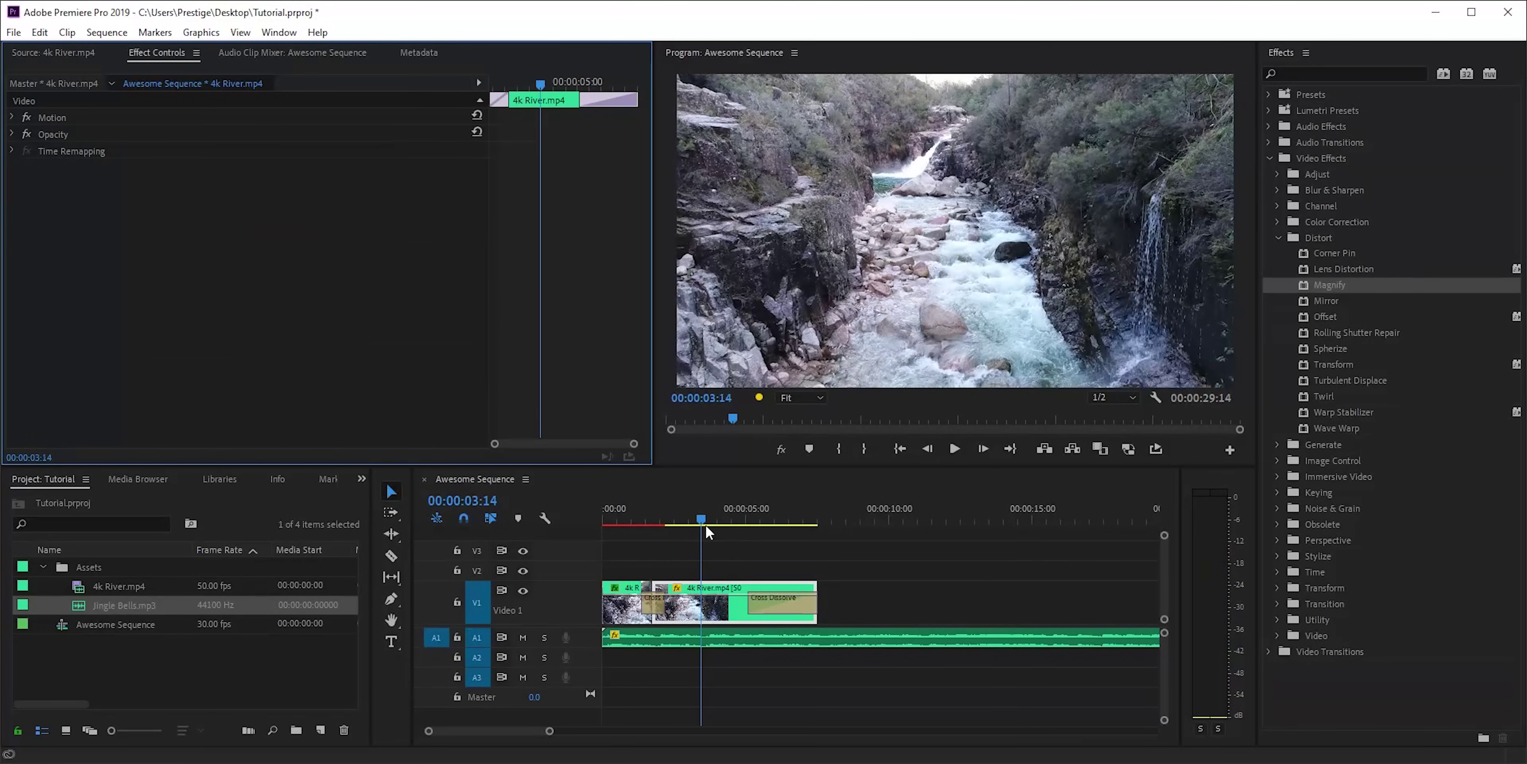
click(601, 514)
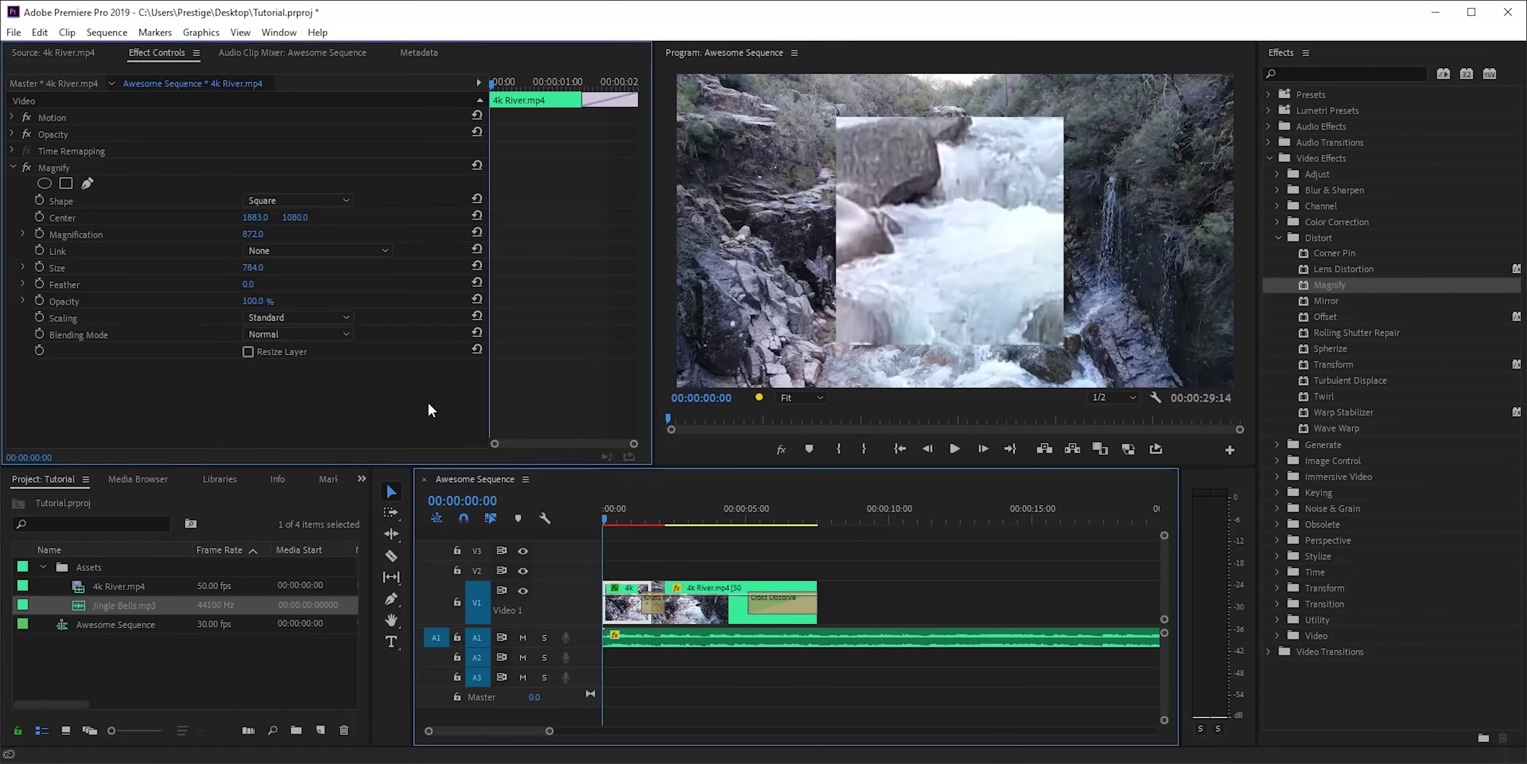
Change the Magnify shape to Circle and set its feather to 167
click(300, 202)
click(272, 216)
drag(248, 284, 265, 286)
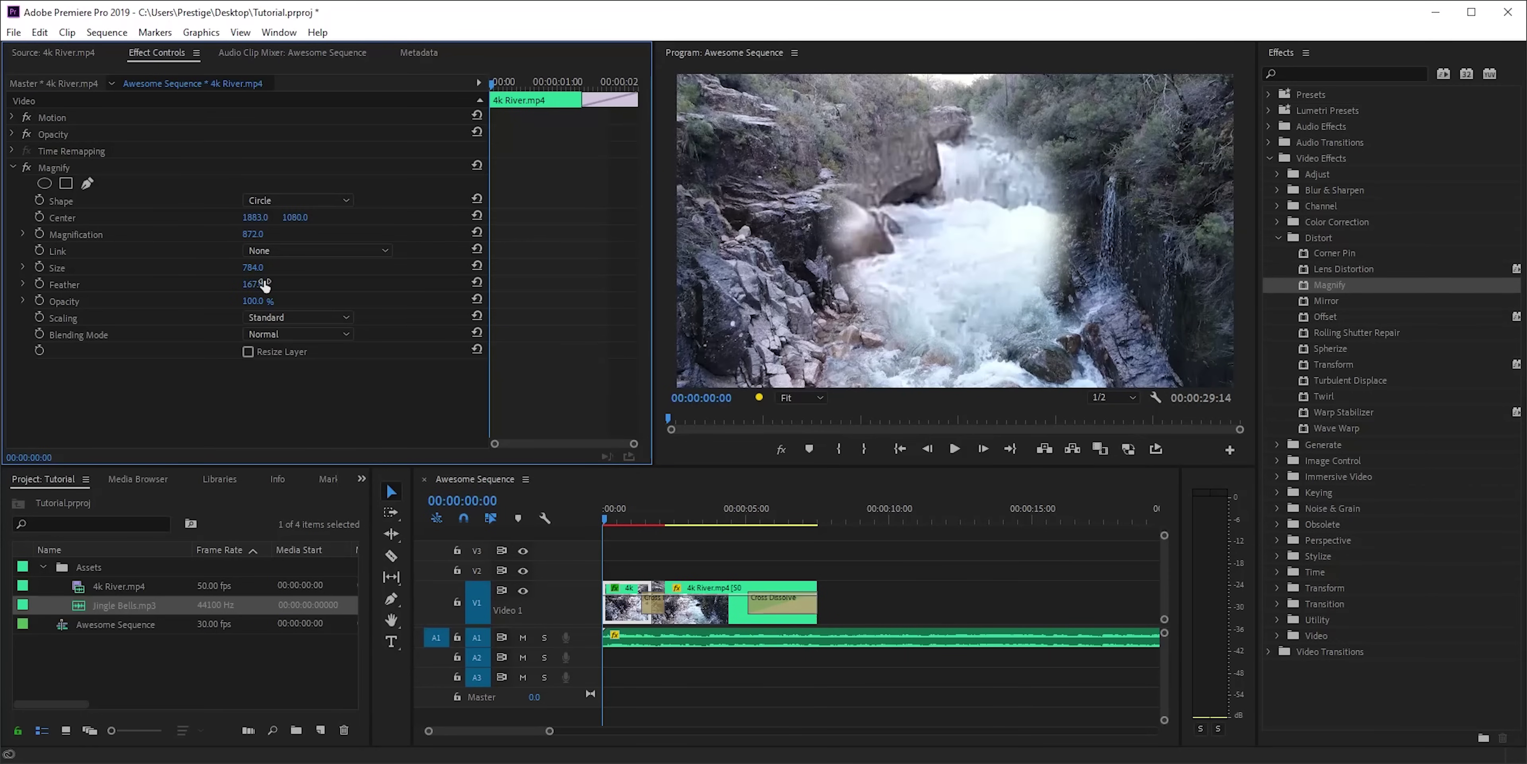
Apply the Wave Warp effect to the first 4k River.mp4 clip and set its wave height to 37
click(1332, 430)
drag(1331, 433, 627, 611)
drag(644, 267, 623, 444)
drag(620, 520, 628, 514)
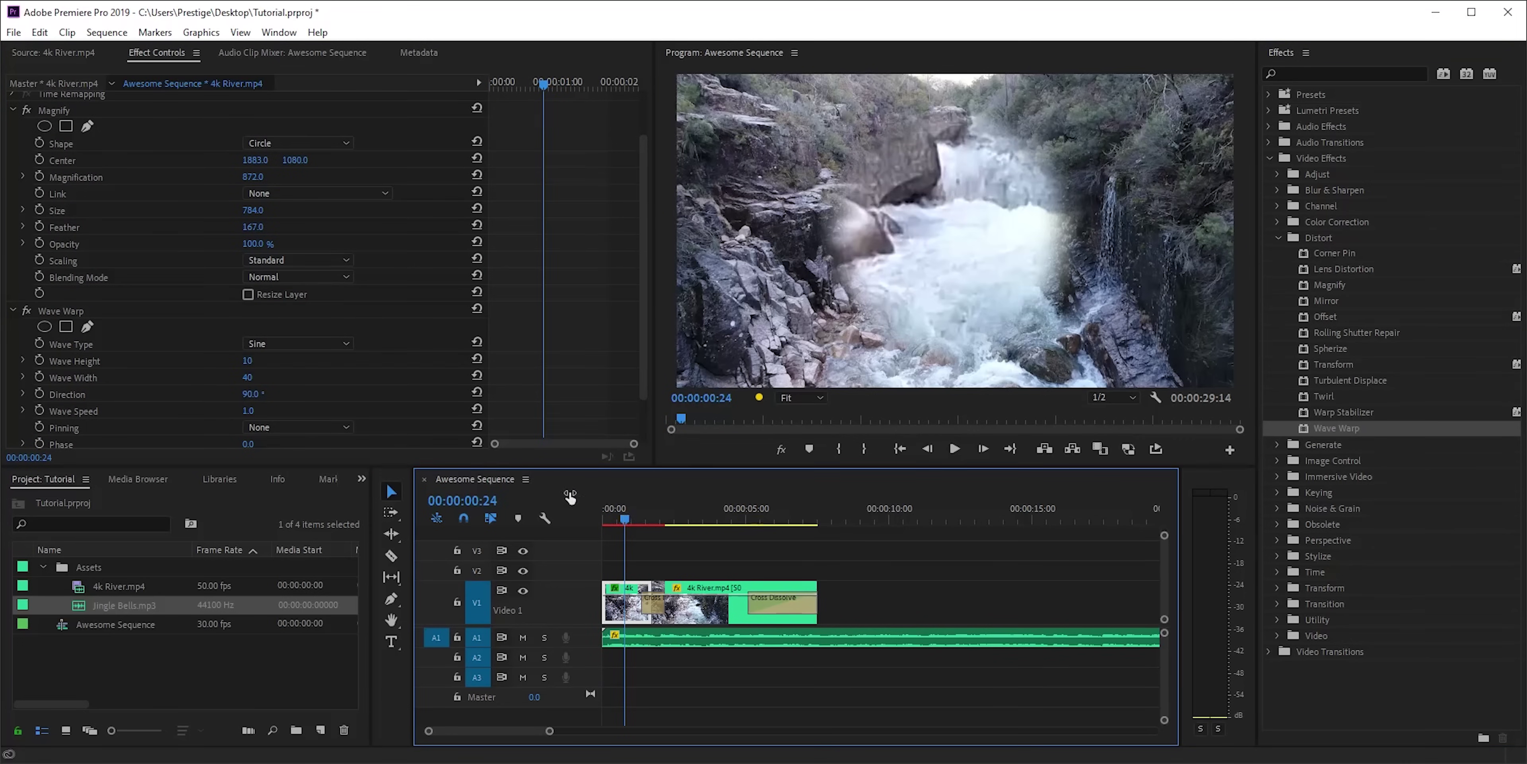
drag(247, 362, 268, 361)
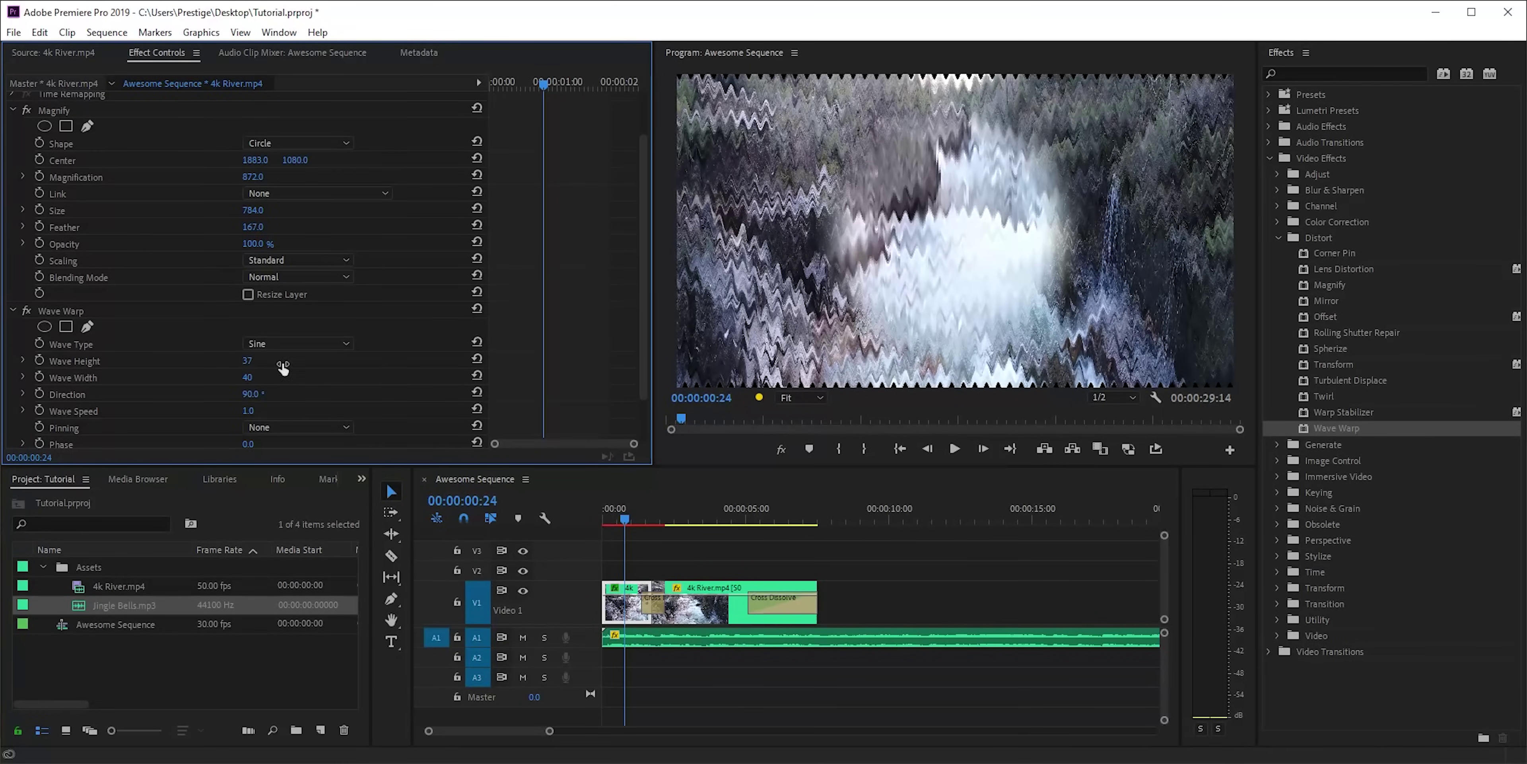
Collapse the Magnify settings and play the sequence to preview the Wave Warp effect
scroll(644, 291, up, 1)
drag(641, 289, 640, 217)
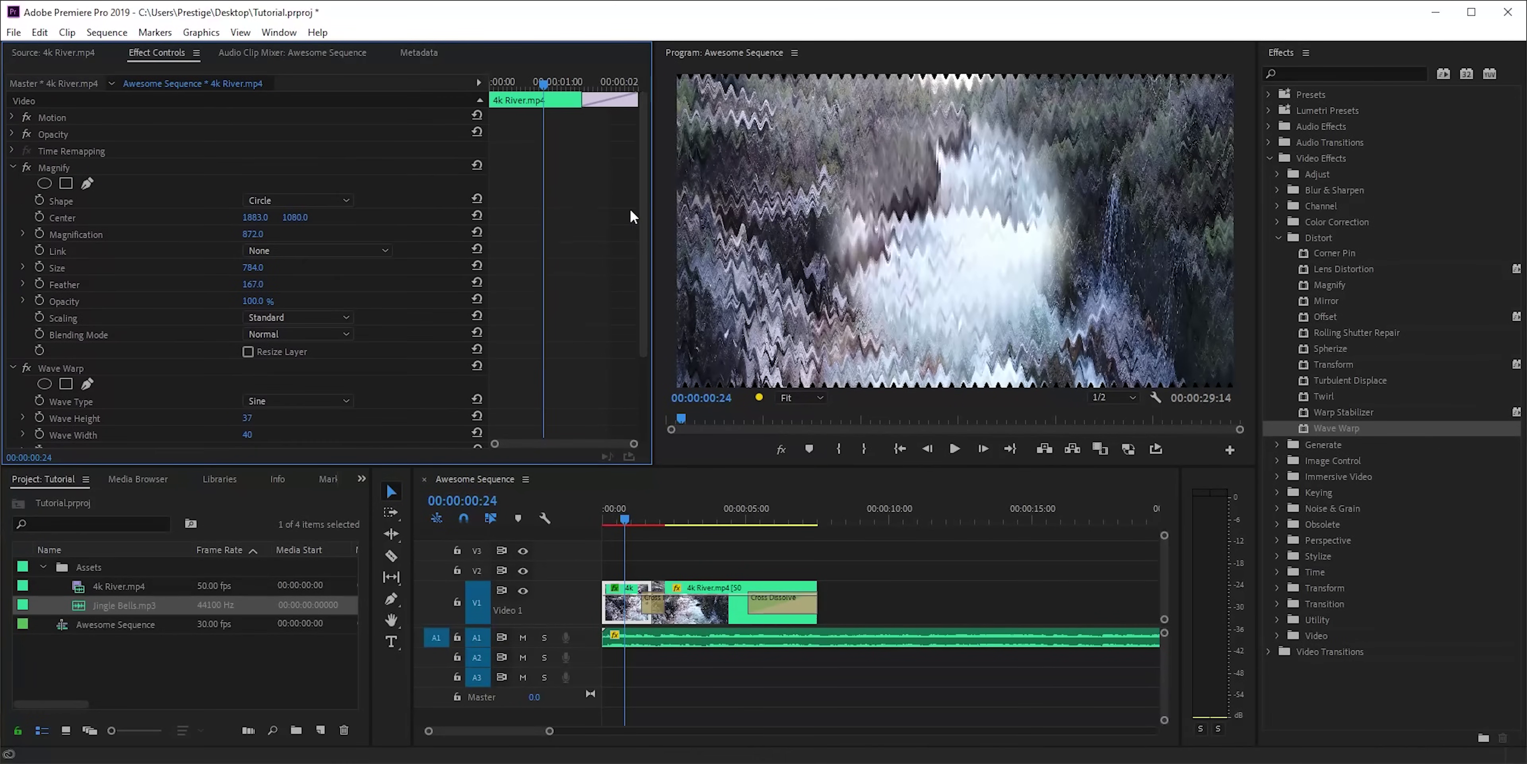
click(14, 168)
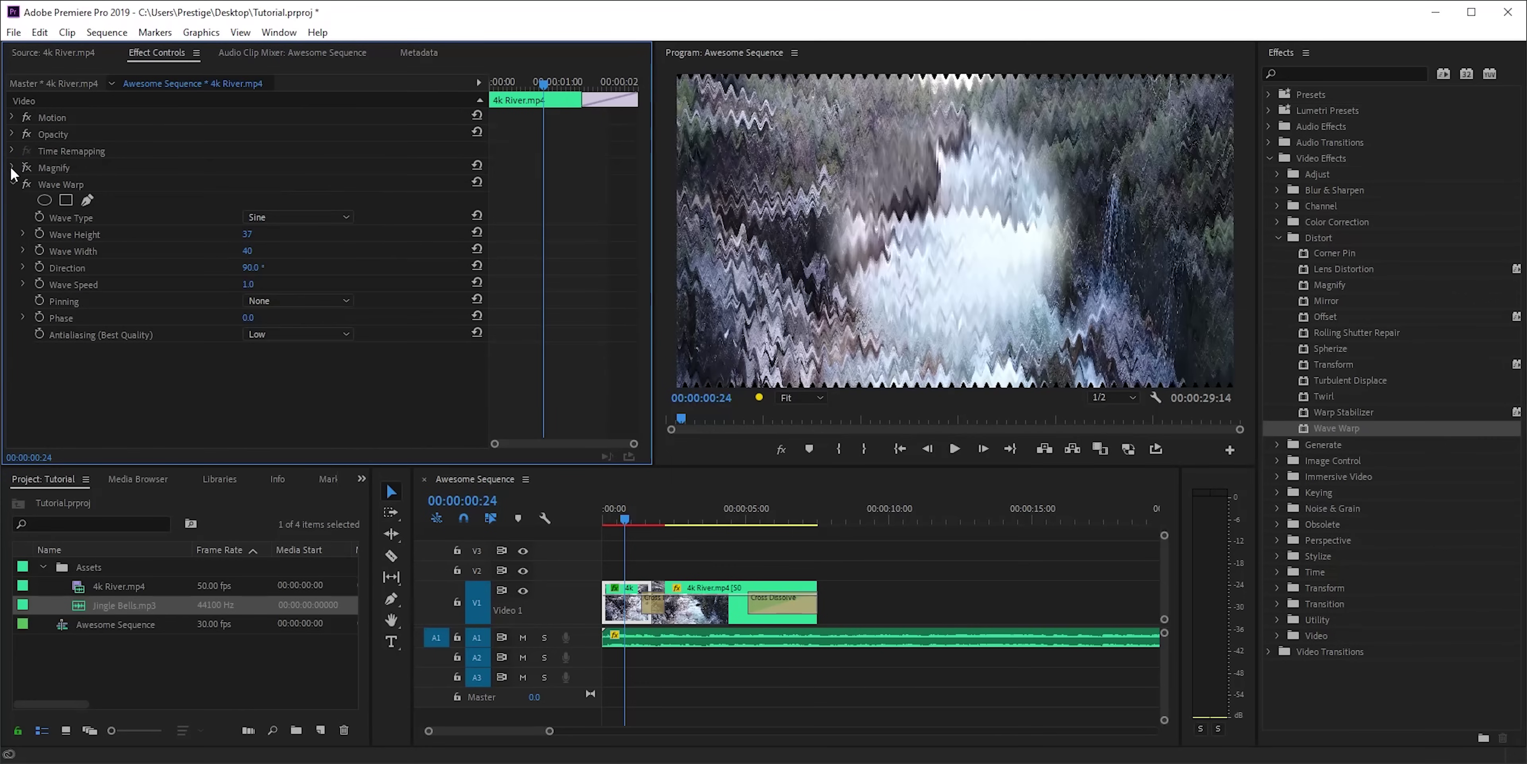
key(space)
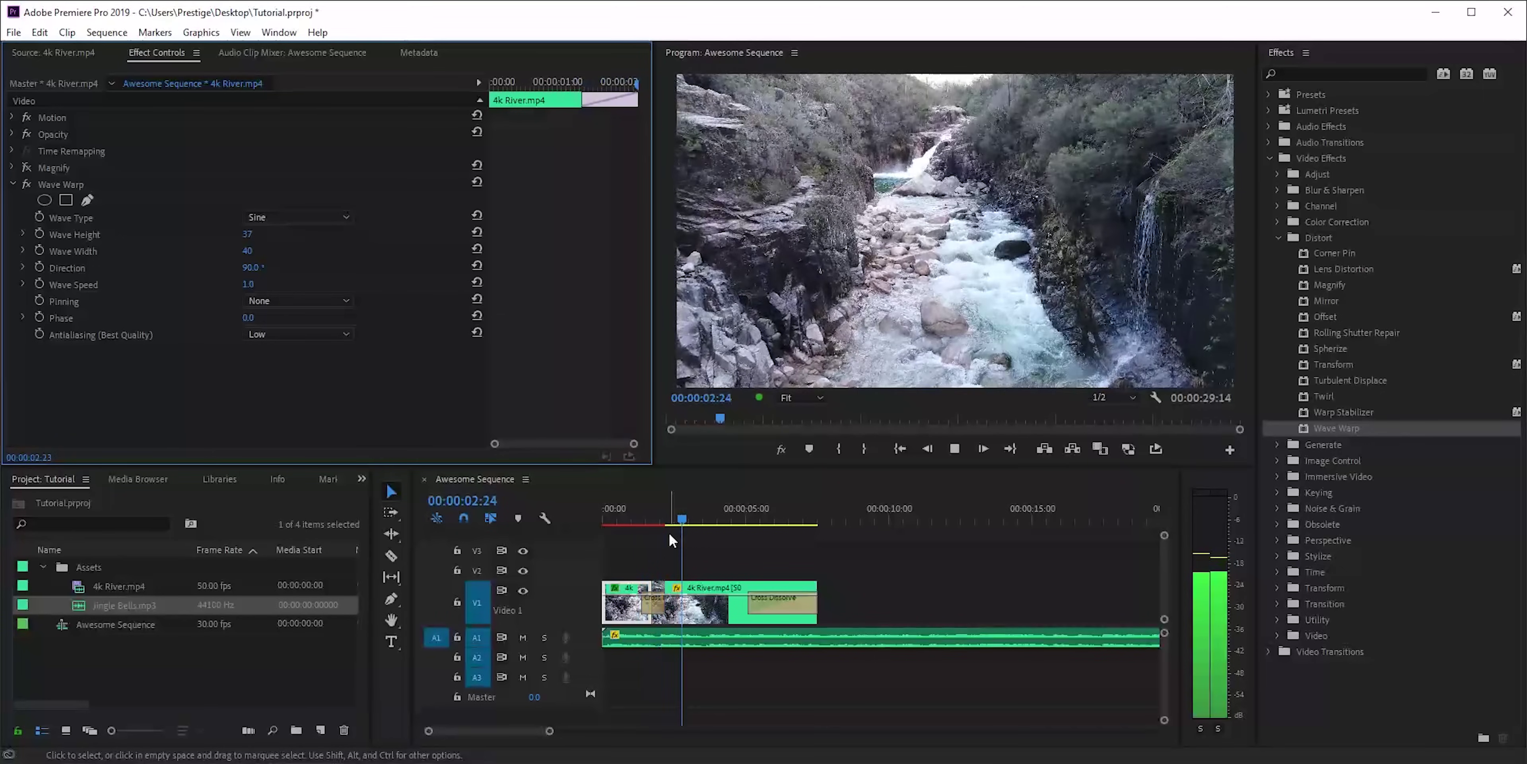
key(space)
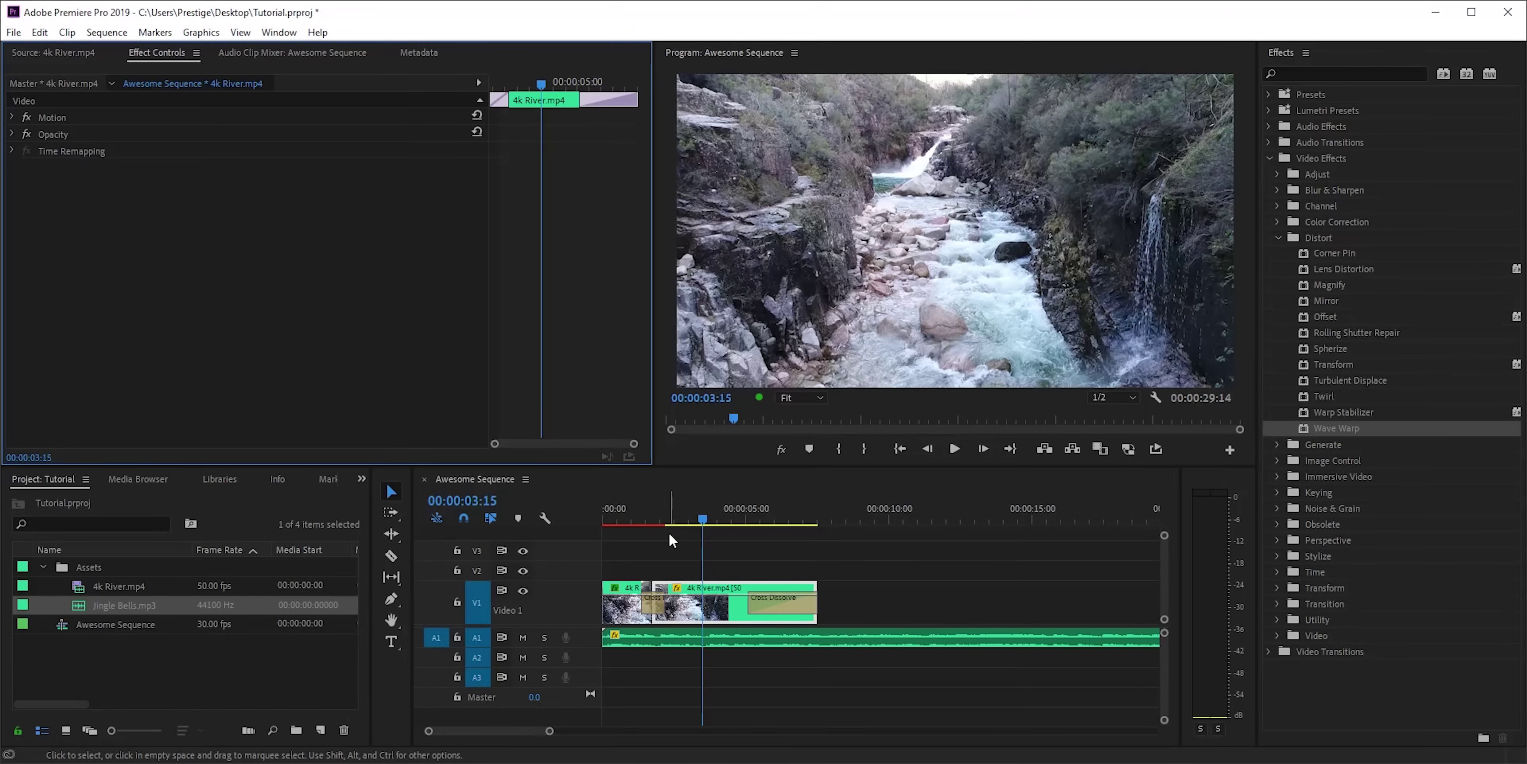
Collapse the Distort and Video Effects folders and look over the Audio Effects list
click(1279, 236)
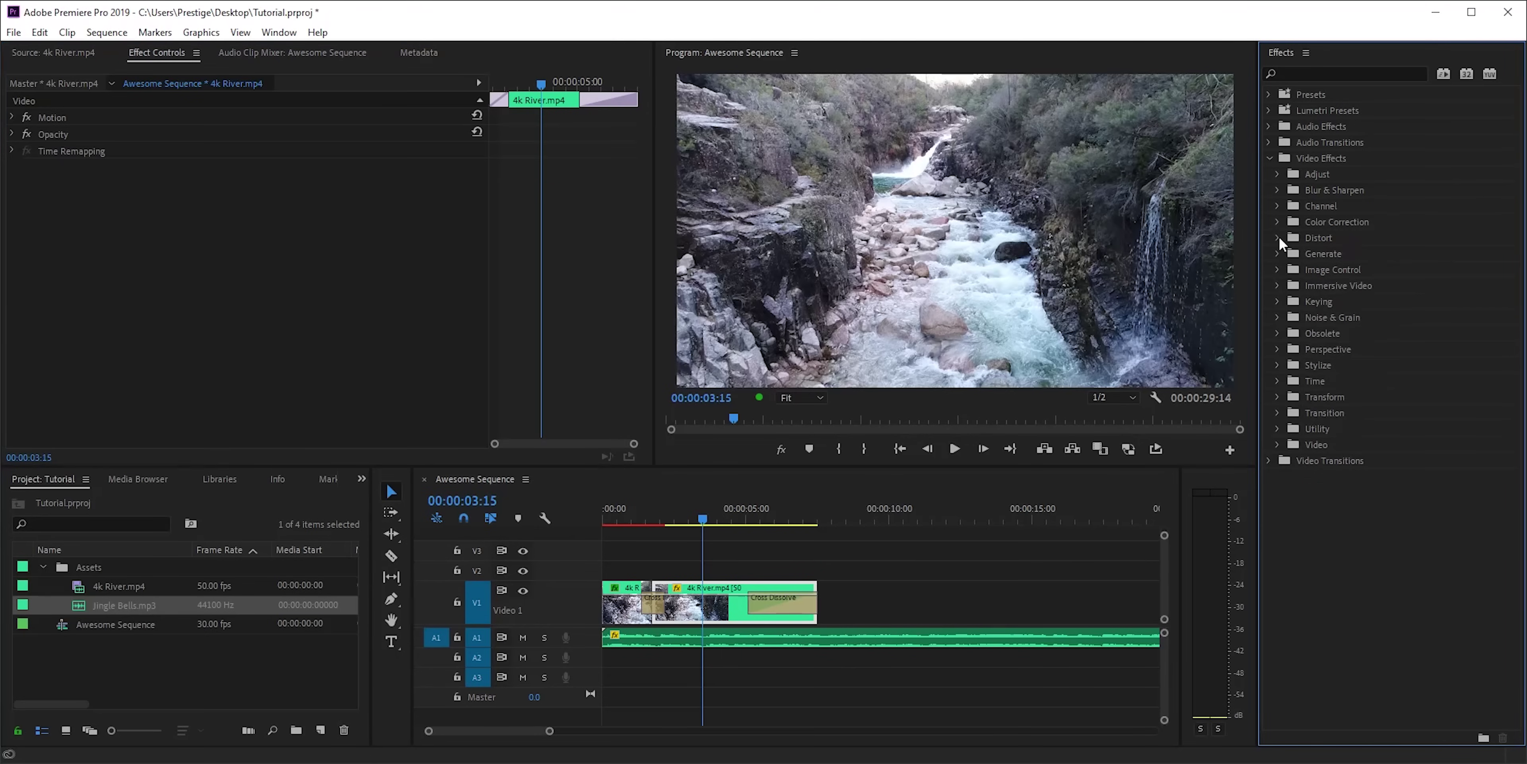
click(1269, 159)
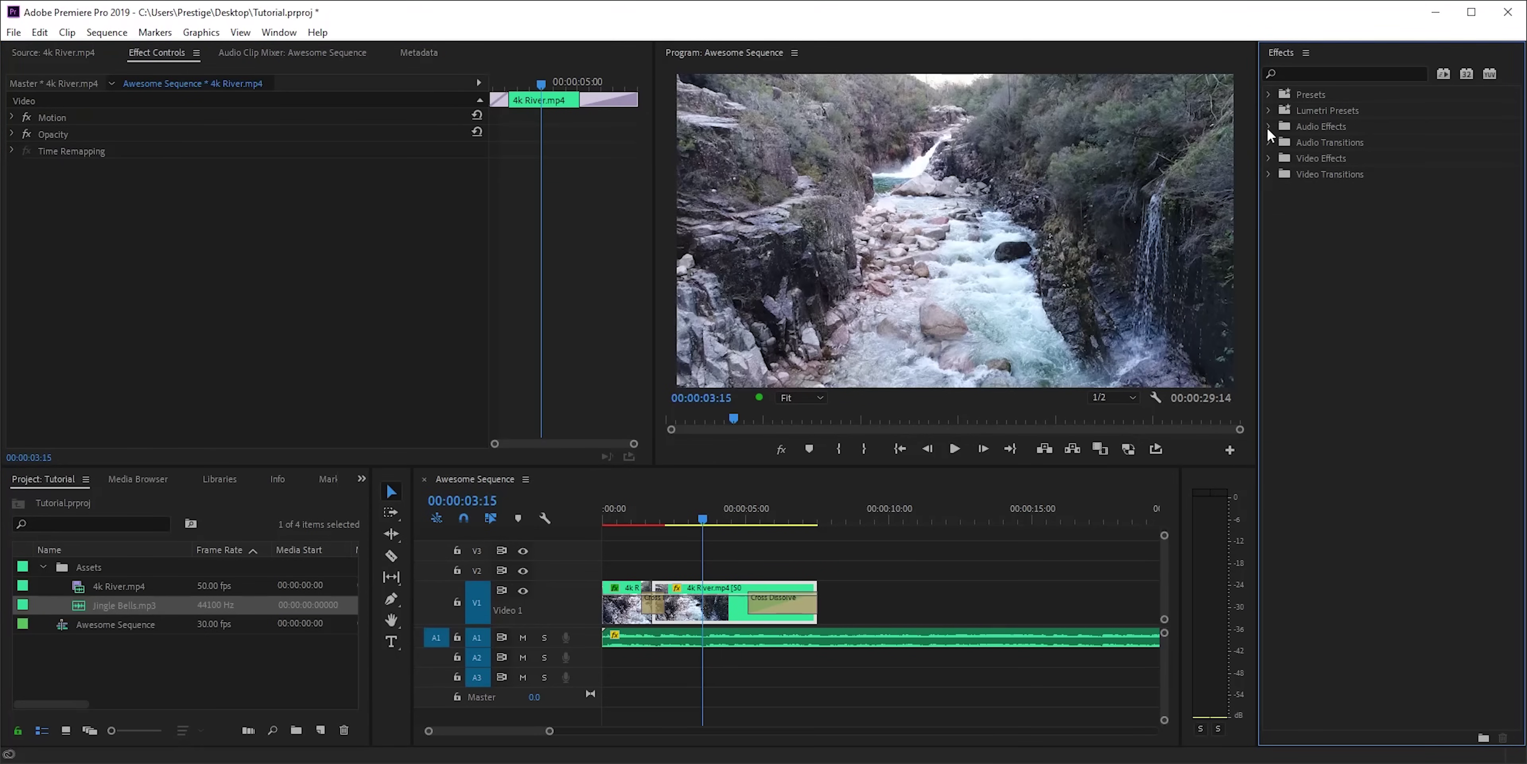
click(1268, 127)
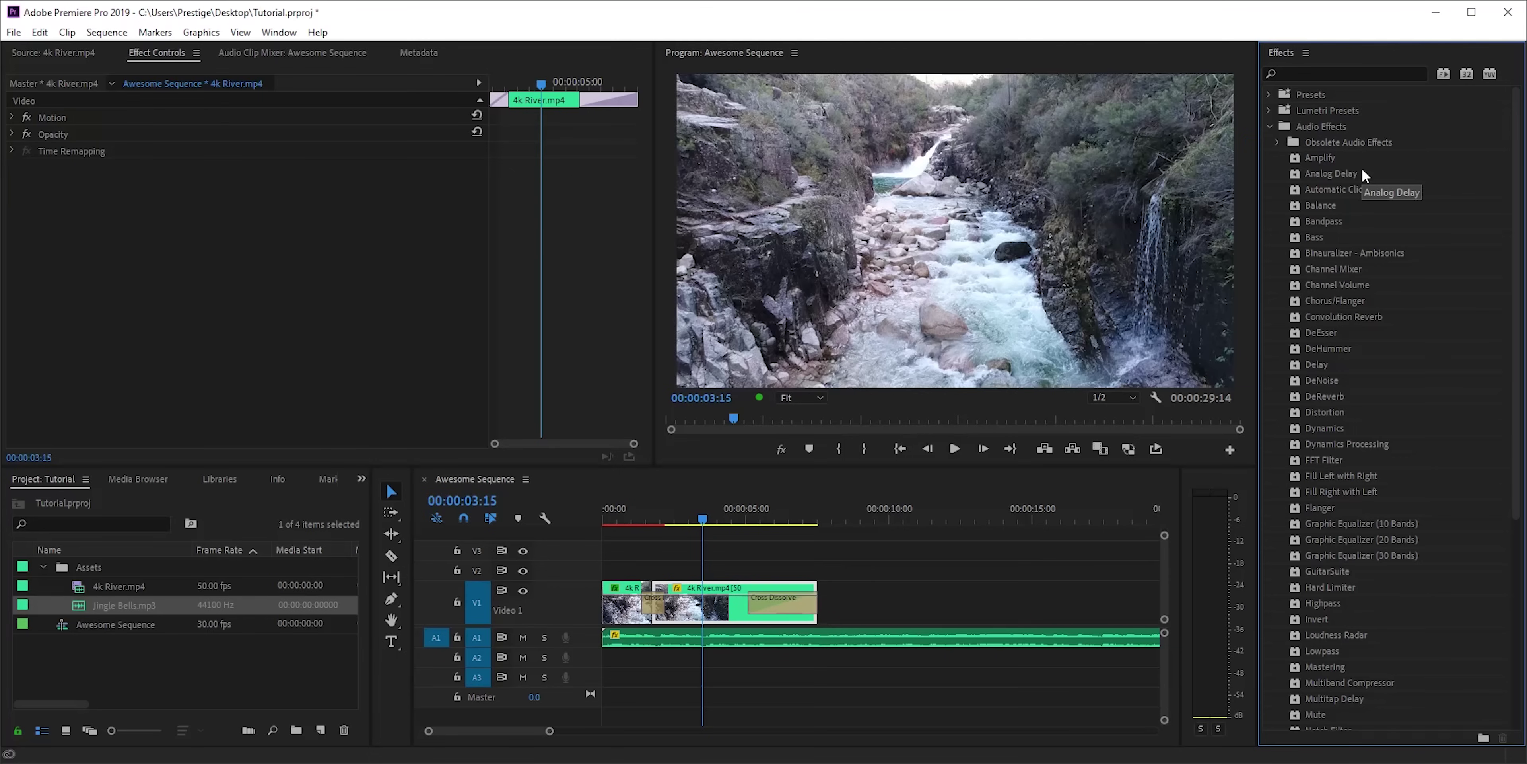
click(1269, 126)
Replace the transition between the two 4k River.mp4 clips with VR Mobius Zoom from Immersive Video and show its settings
click(1268, 173)
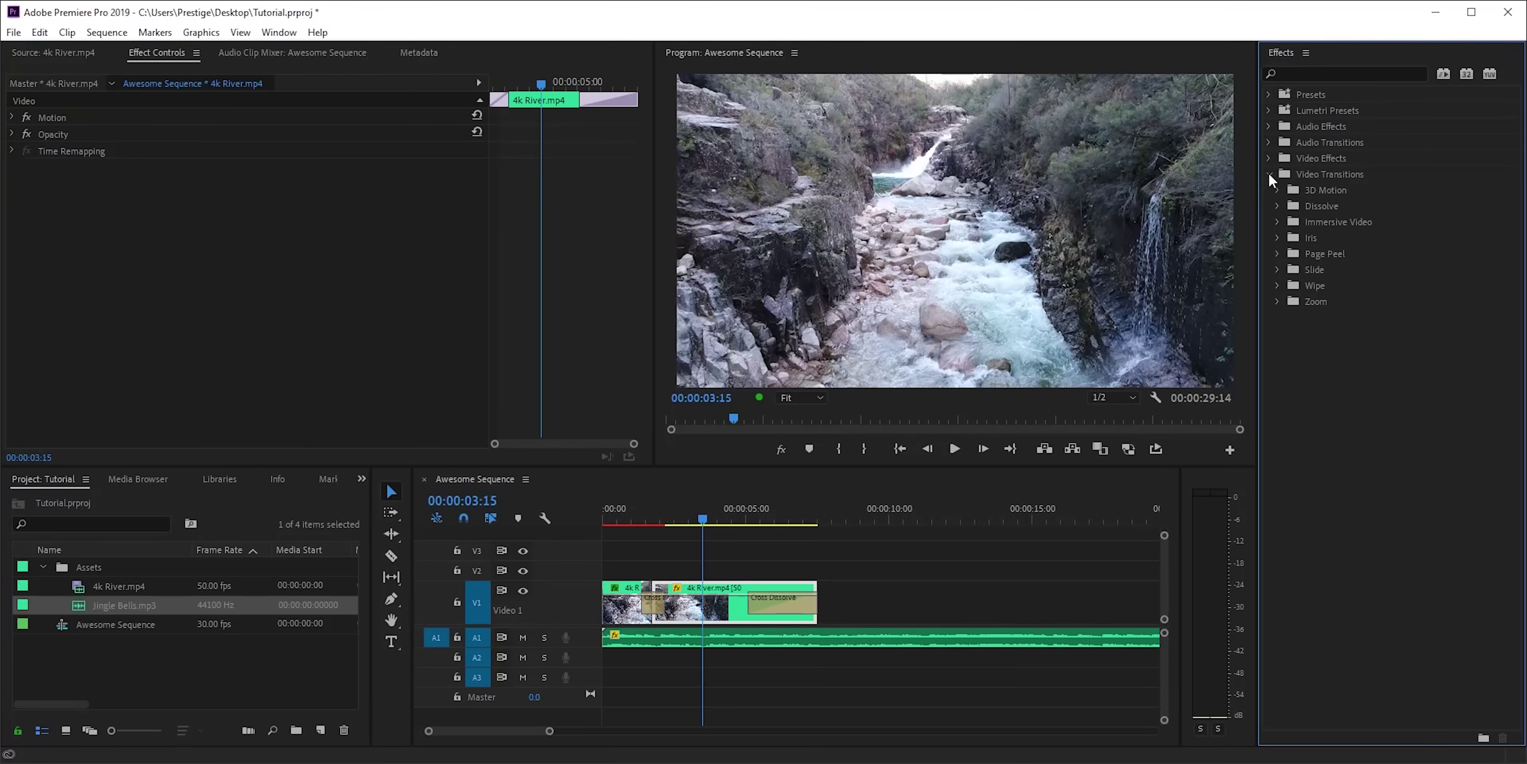
click(1277, 221)
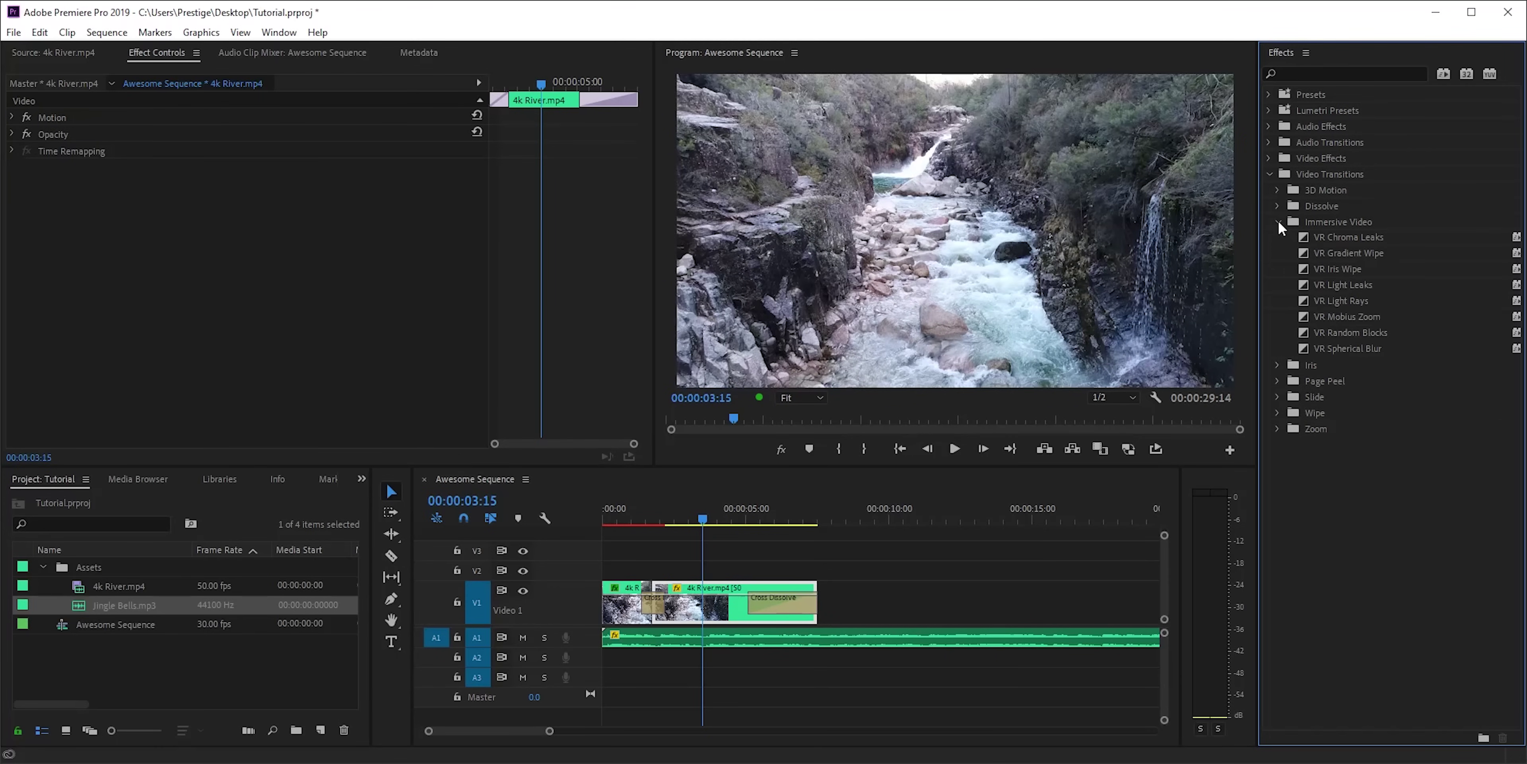
drag(1343, 318, 651, 603)
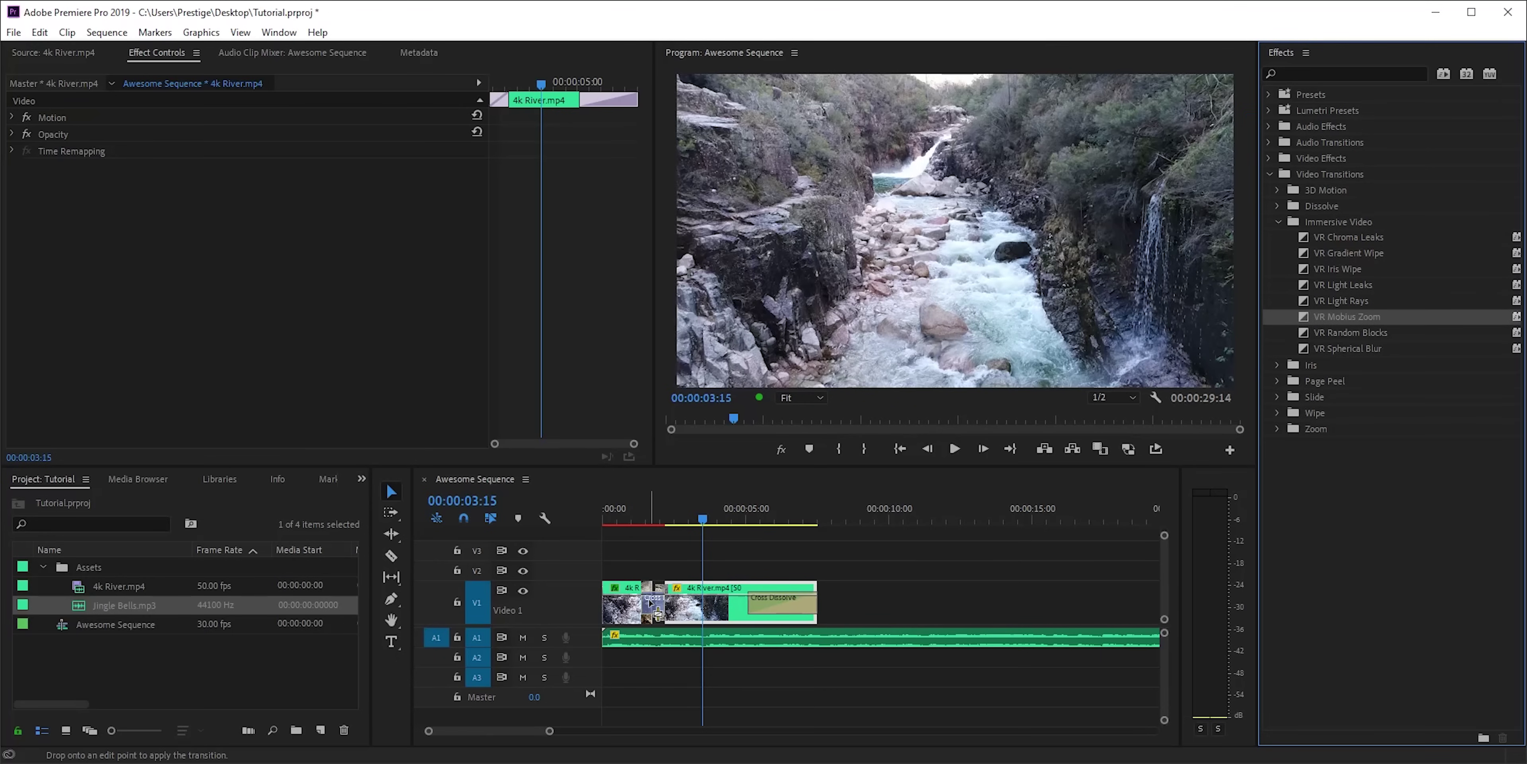
drag(658, 614, 658, 613)
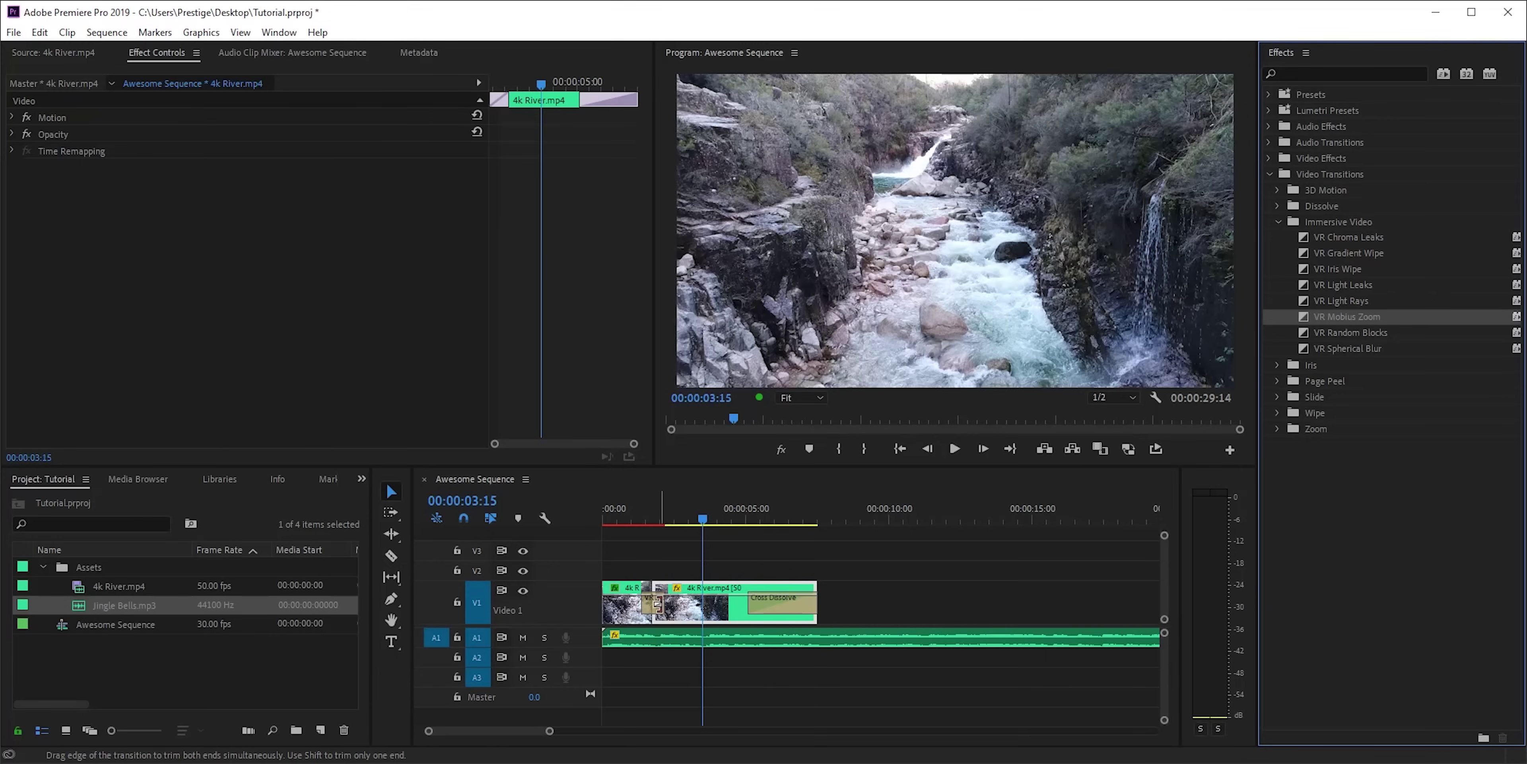
click(655, 608)
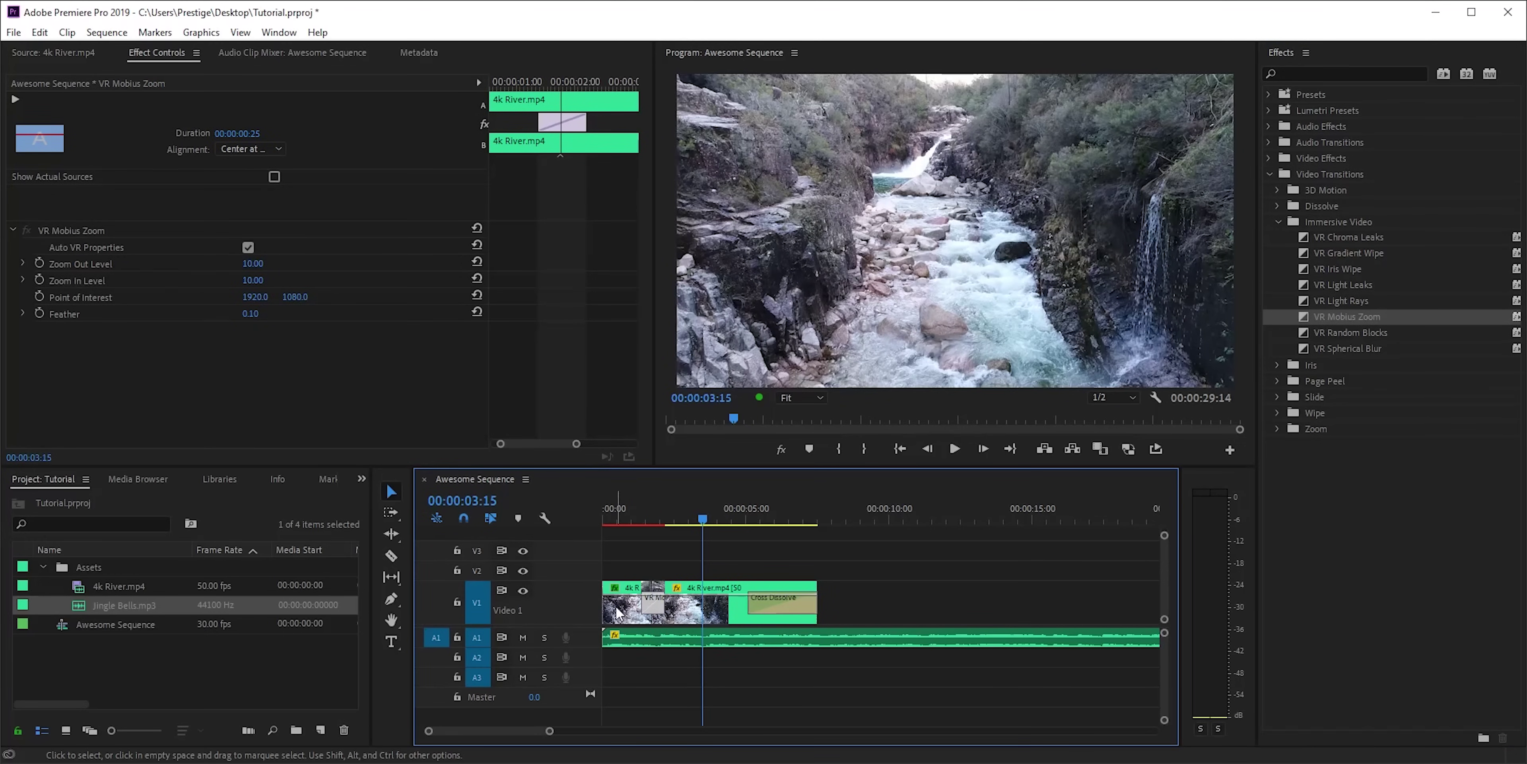
click(651, 600)
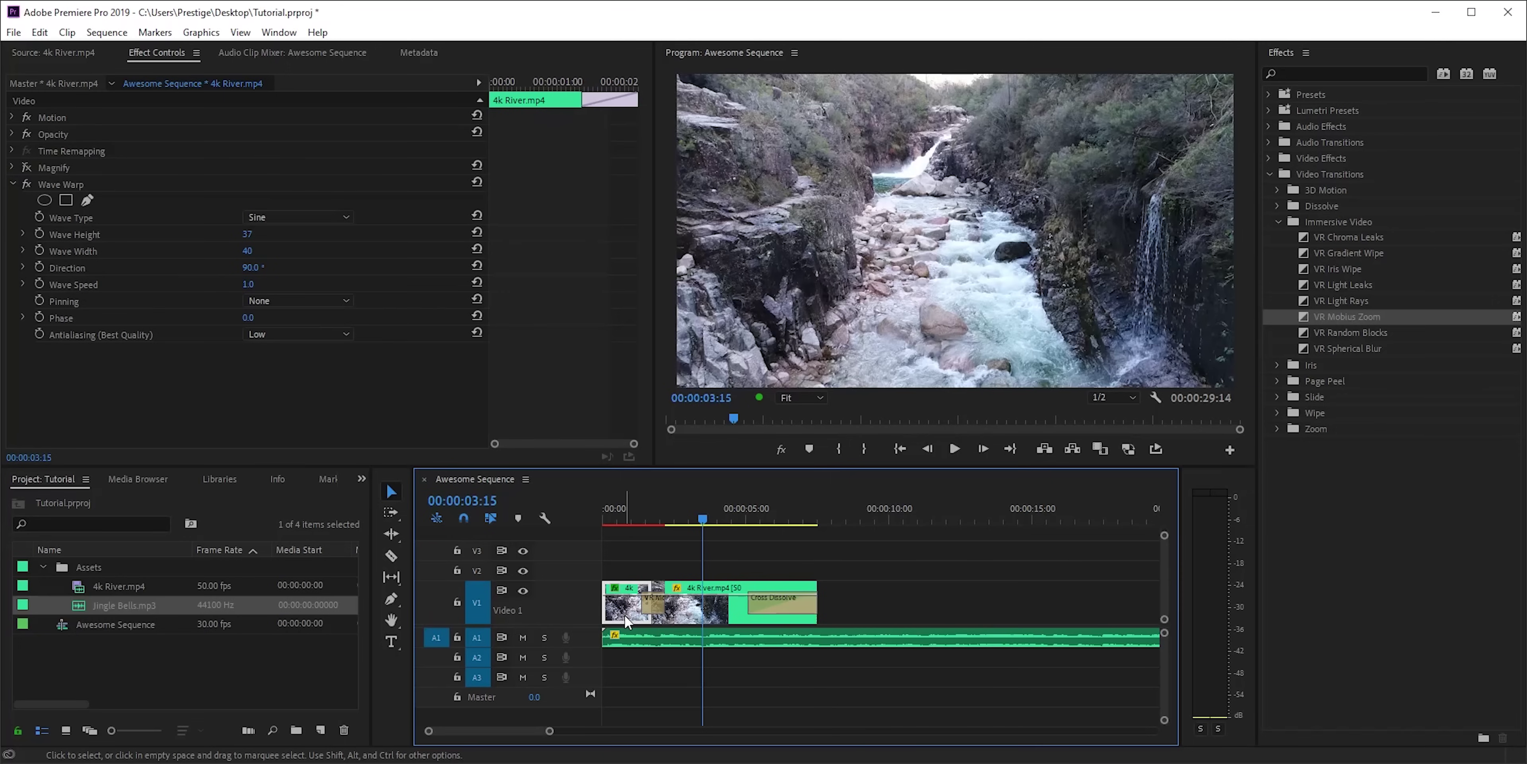
click(654, 604)
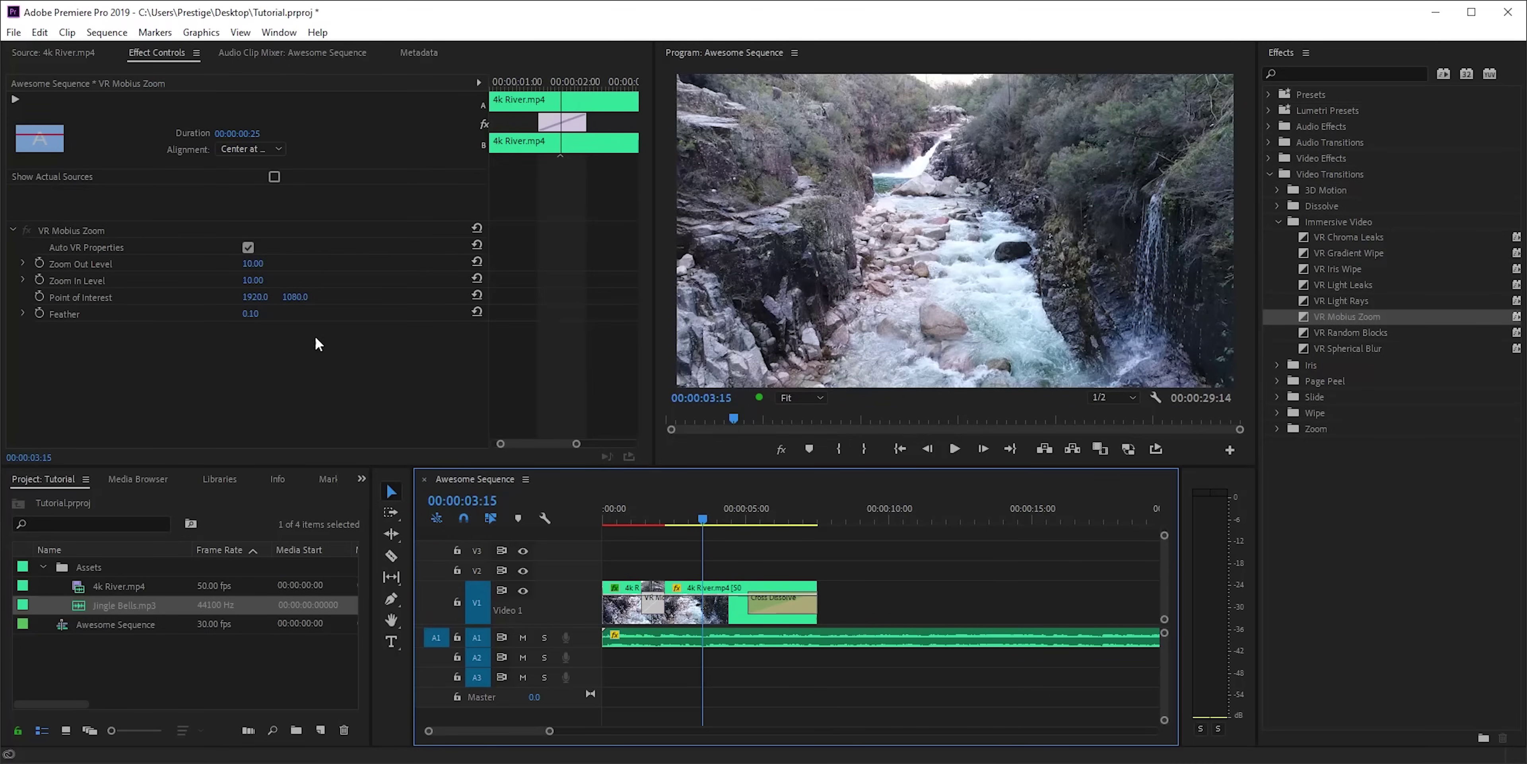
At 00:00:01:22, set VR Mobius Zoom to horizontal point of interest 2016, feather 1.00, zoom in level 100 and zoom out level 5
drag(631, 510, 703, 509)
key(=)
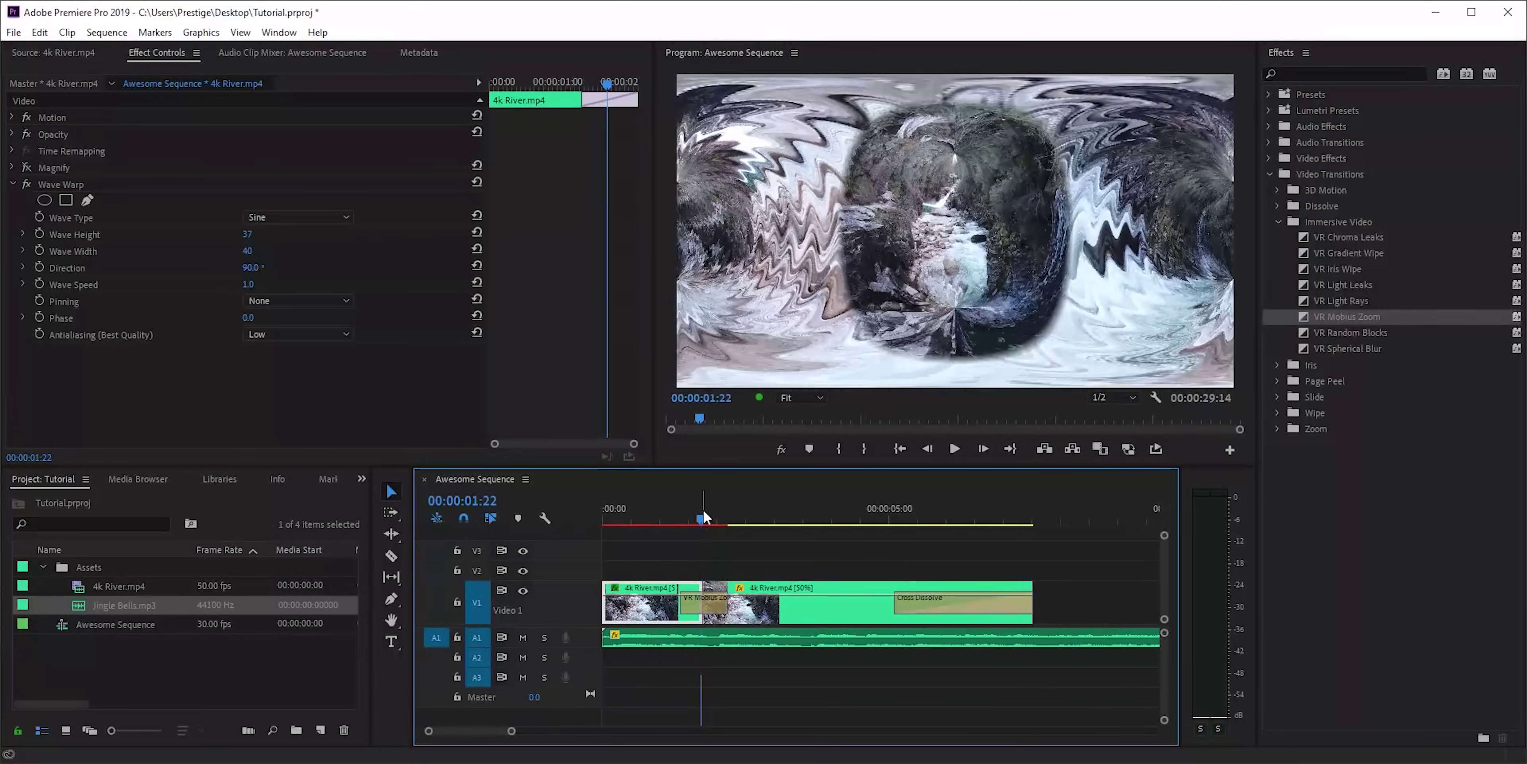
click(707, 606)
drag(254, 302, 282, 302)
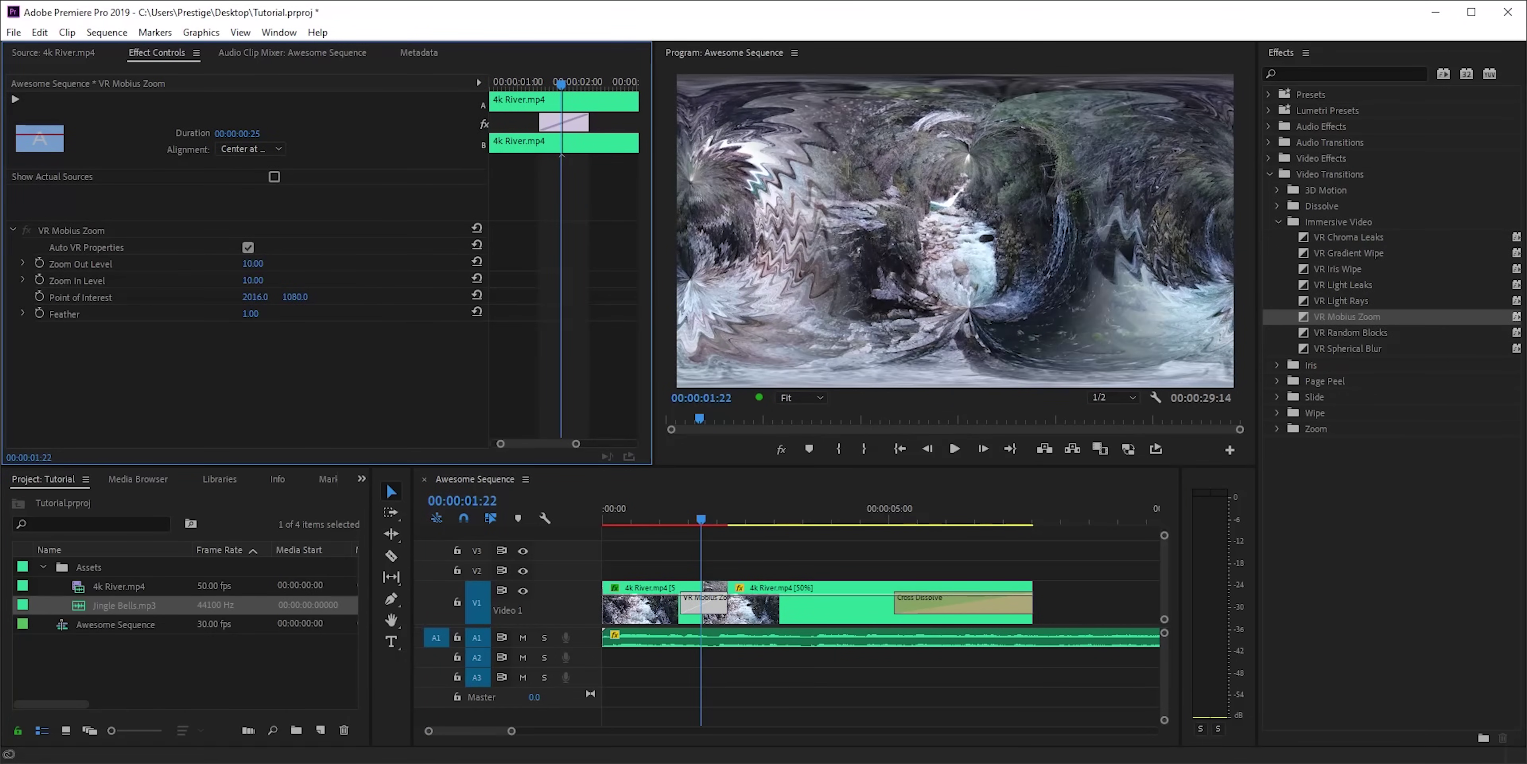
drag(255, 280, 225, 263)
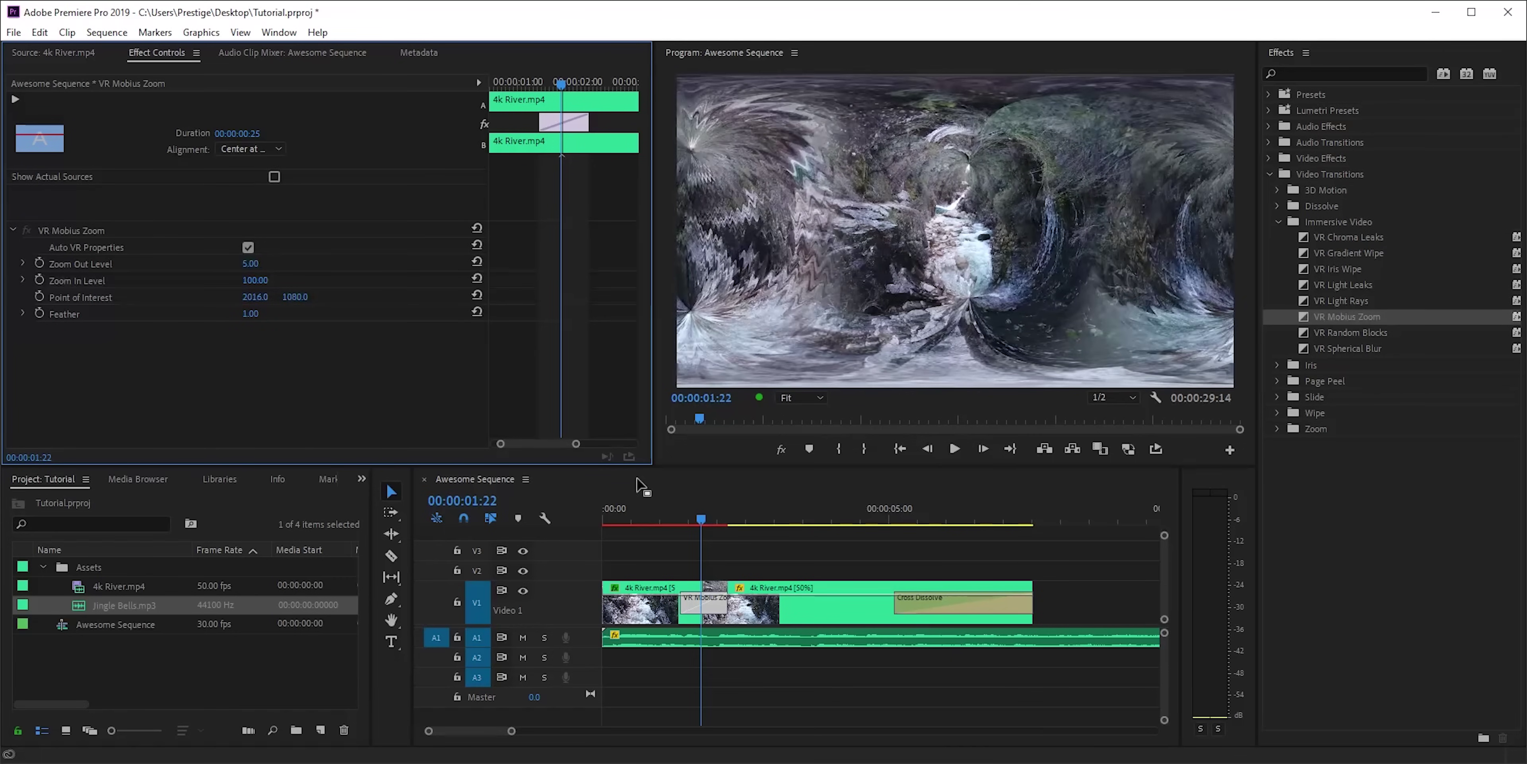
Play the sequence from before the cut to preview the VR Mobius Zoom transition
click(654, 520)
key(space)
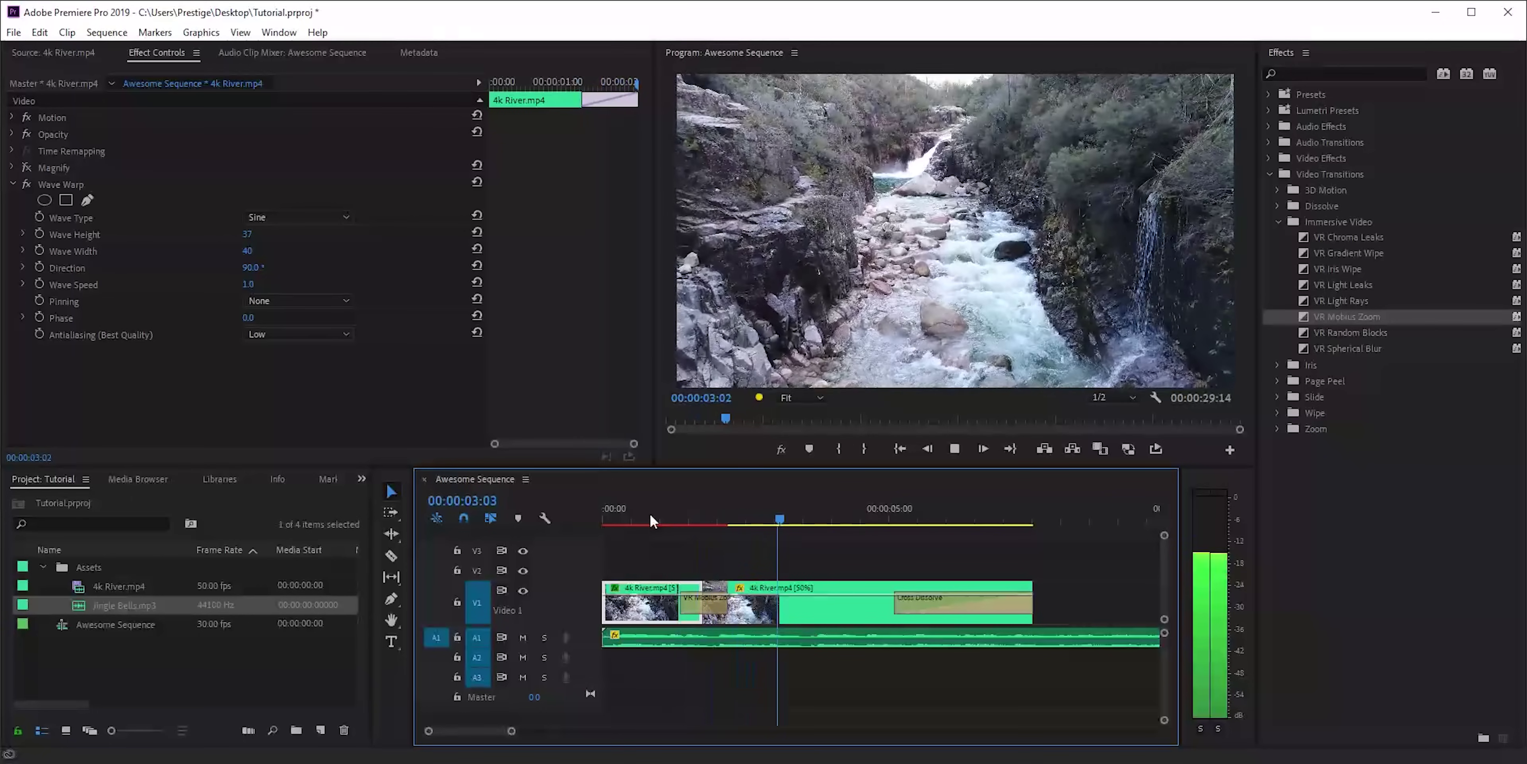
key(space)
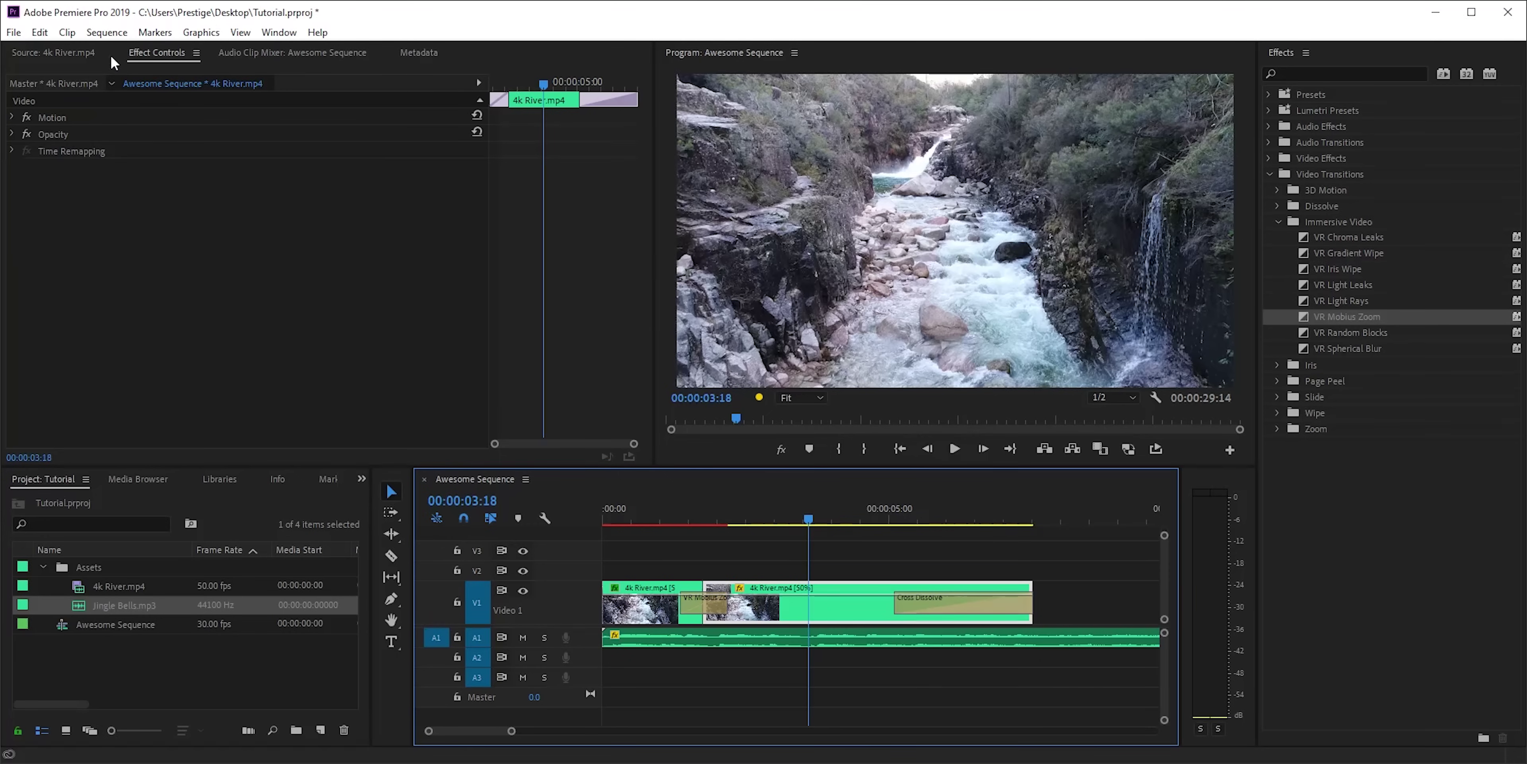
Render Awesome Sequence from in to out
click(102, 33)
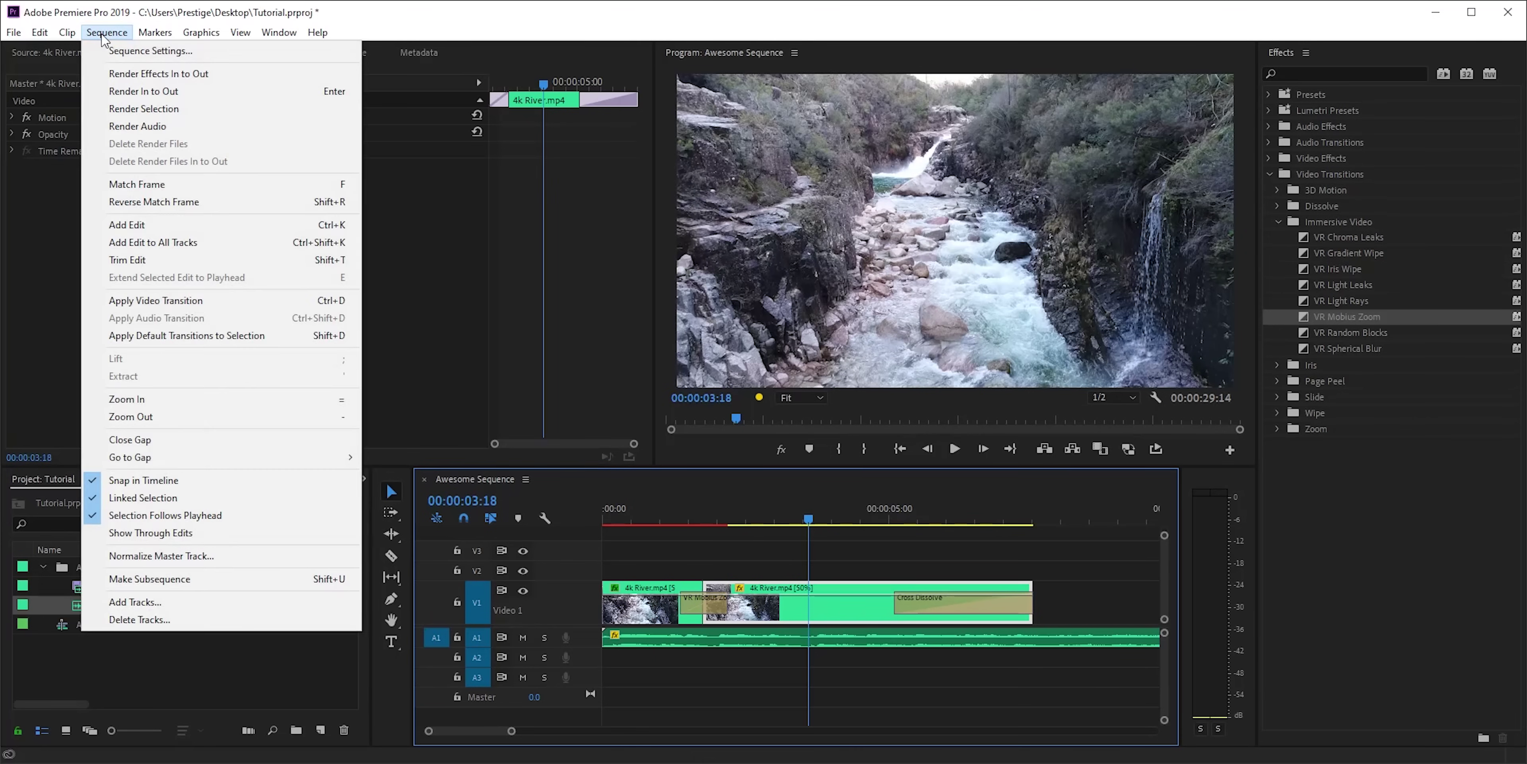
click(148, 92)
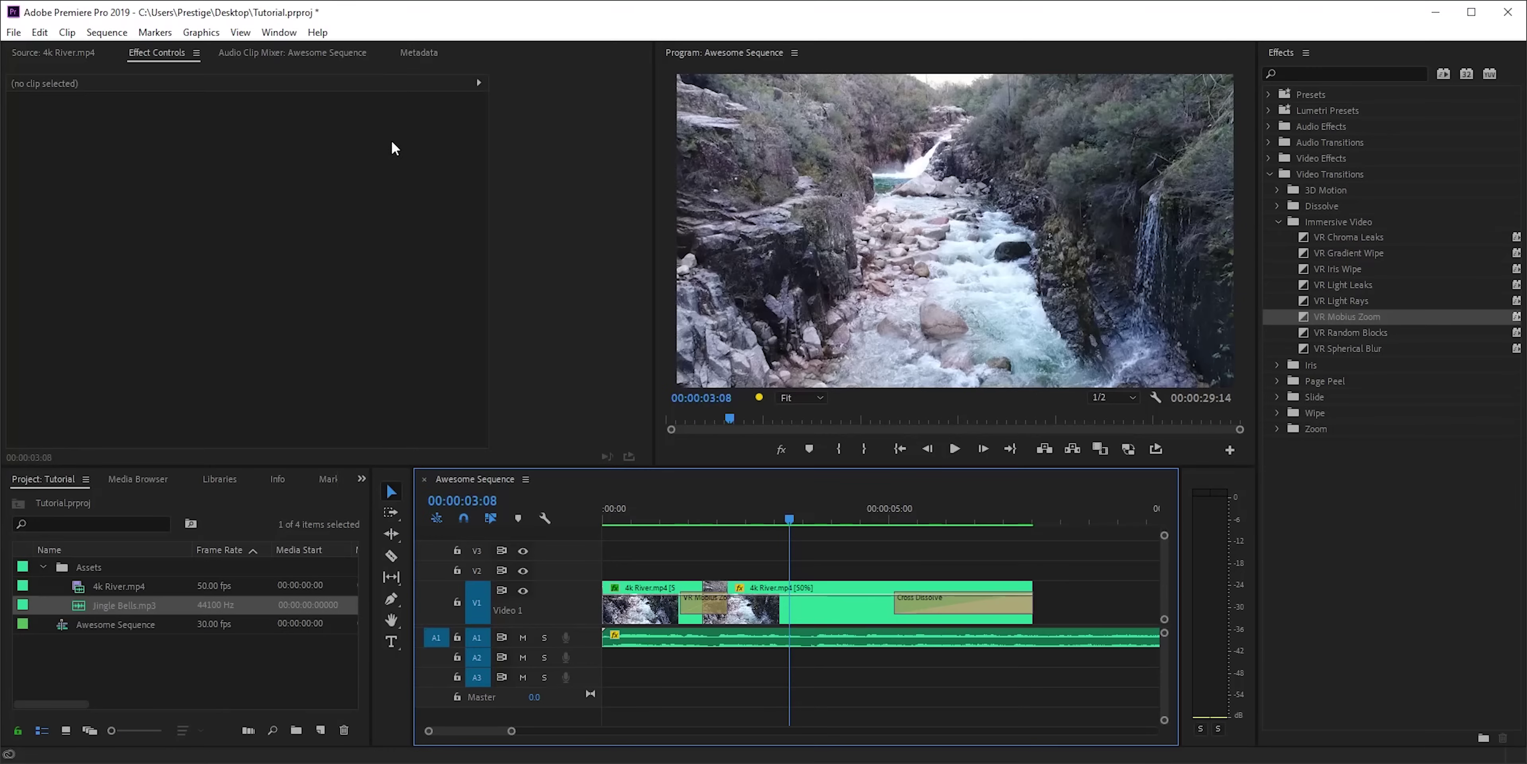
Show Lumetri Color in place of Effects, and enlarge the program preview and the timeline
click(279, 33)
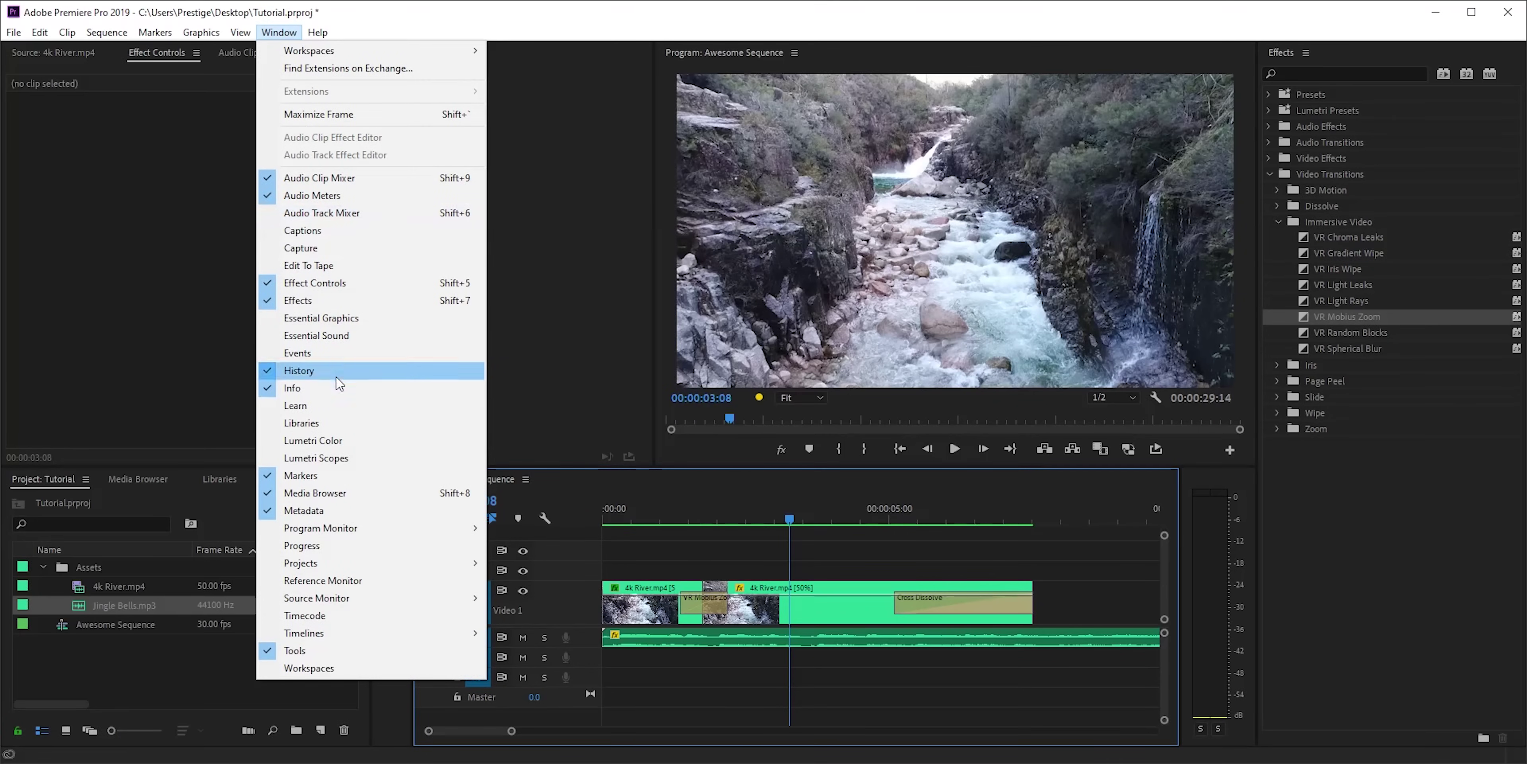
click(344, 439)
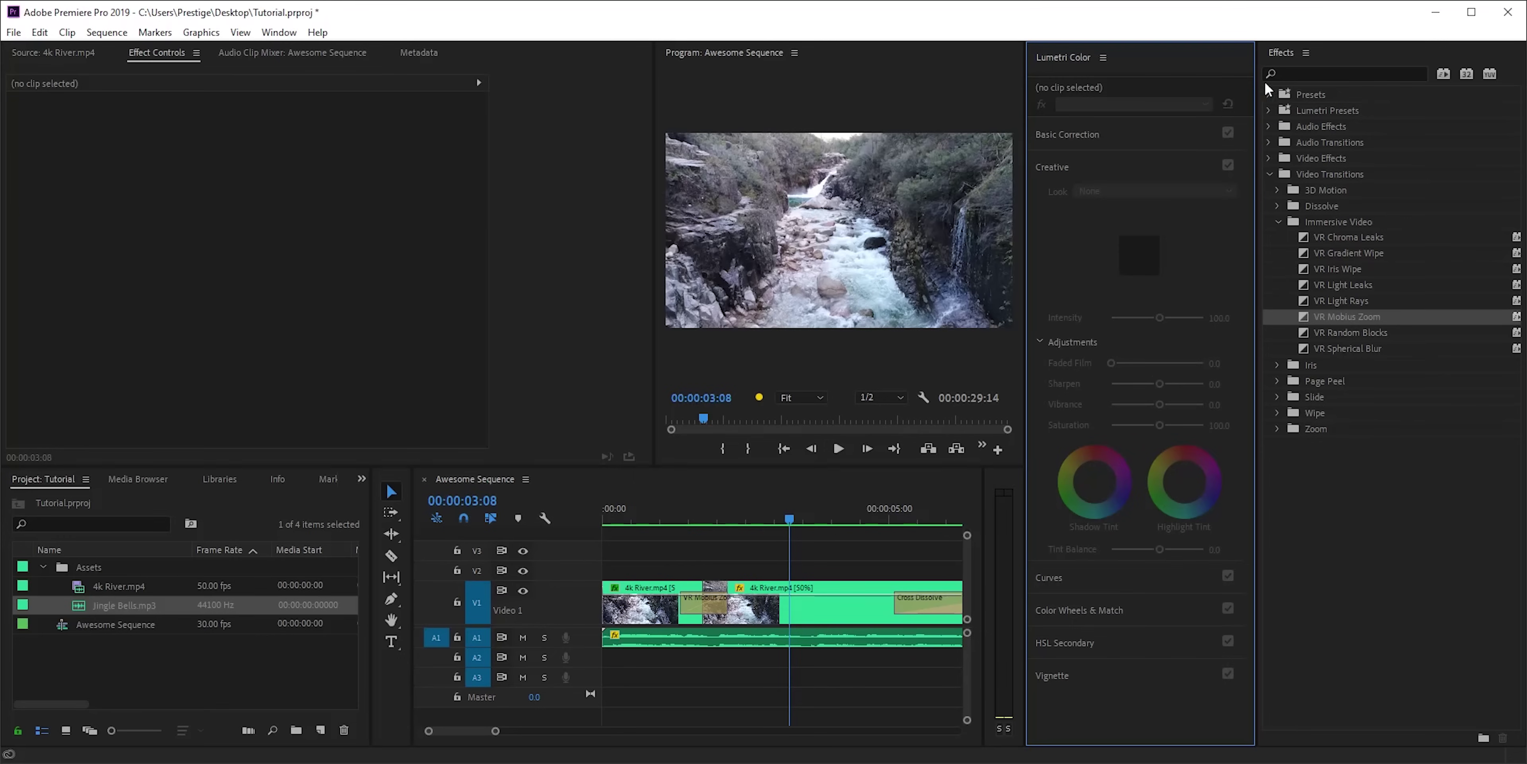
click(1307, 53)
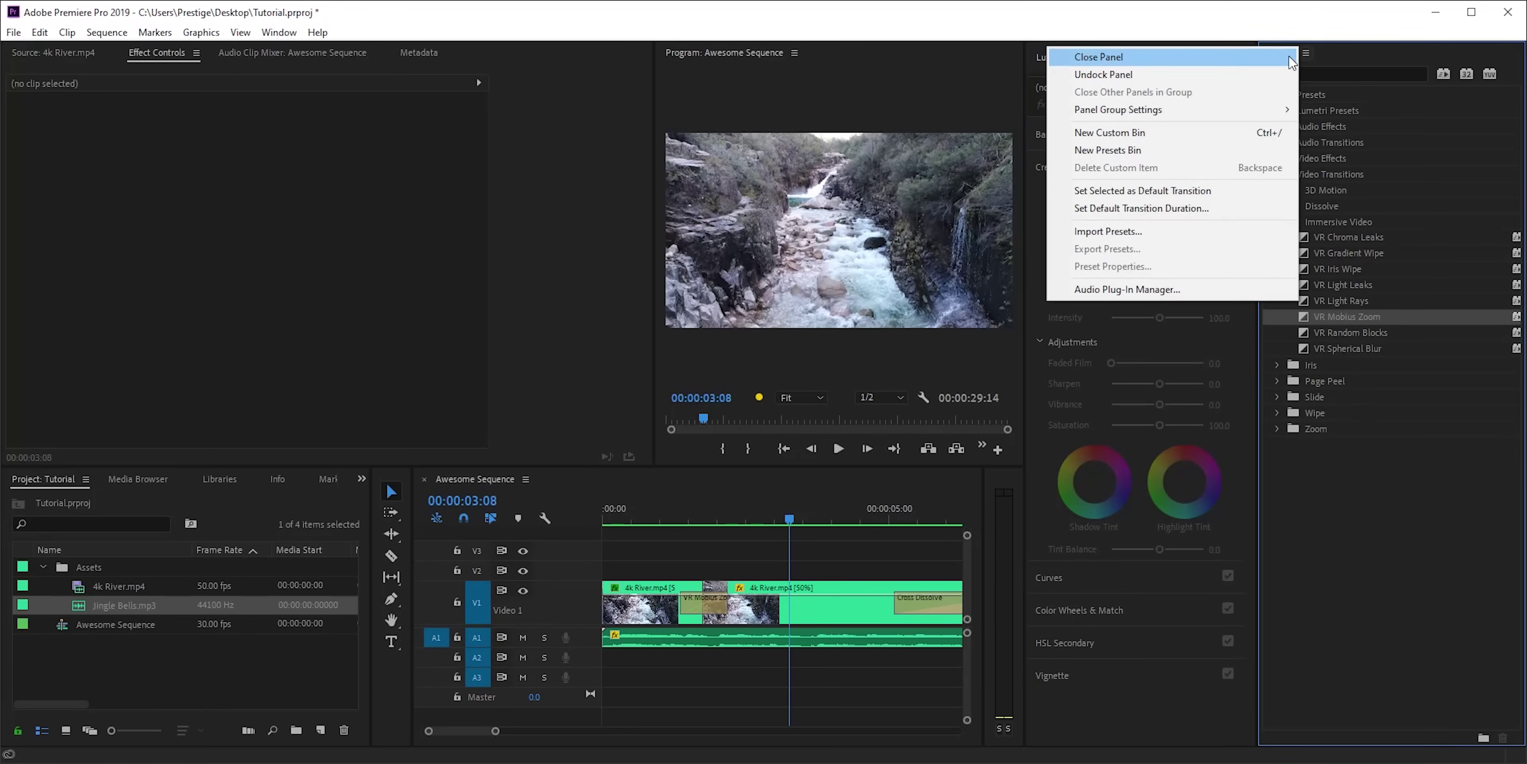
click(1284, 58)
drag(1030, 94, 1240, 105)
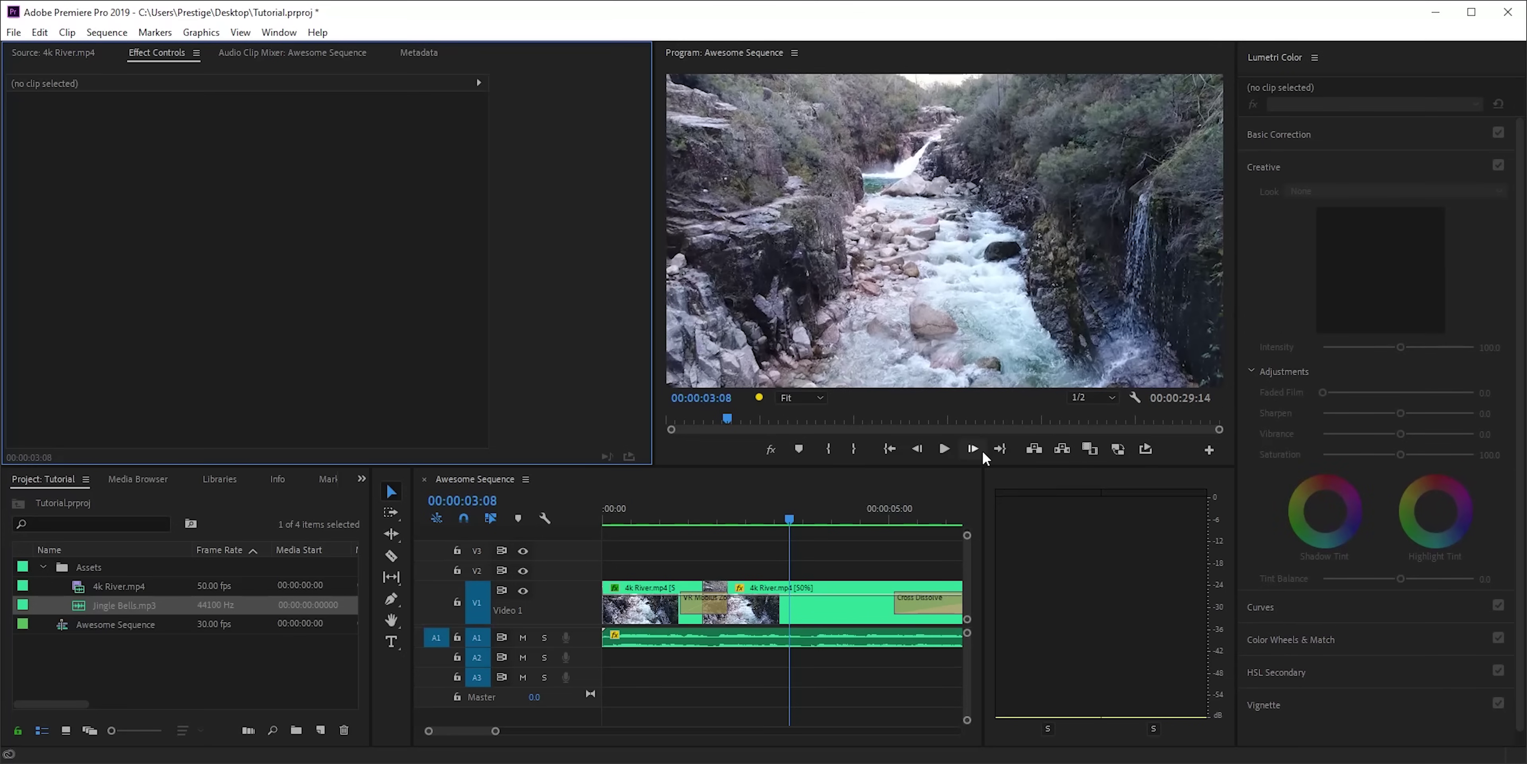
drag(983, 478, 1161, 488)
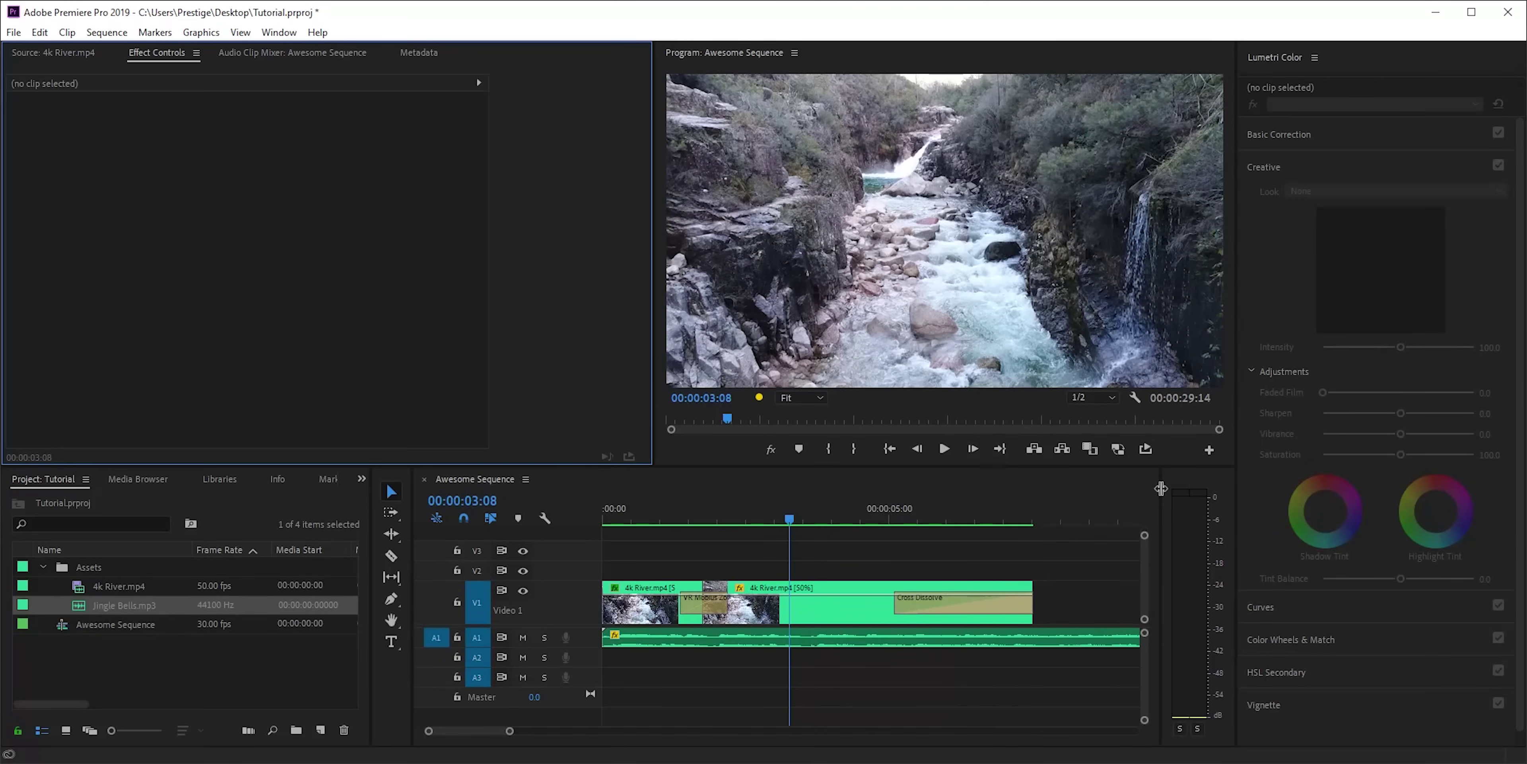
Select the second 4k River.mp4 clip on V1 and collapse the Creative section of Lumetri Color
click(850, 608)
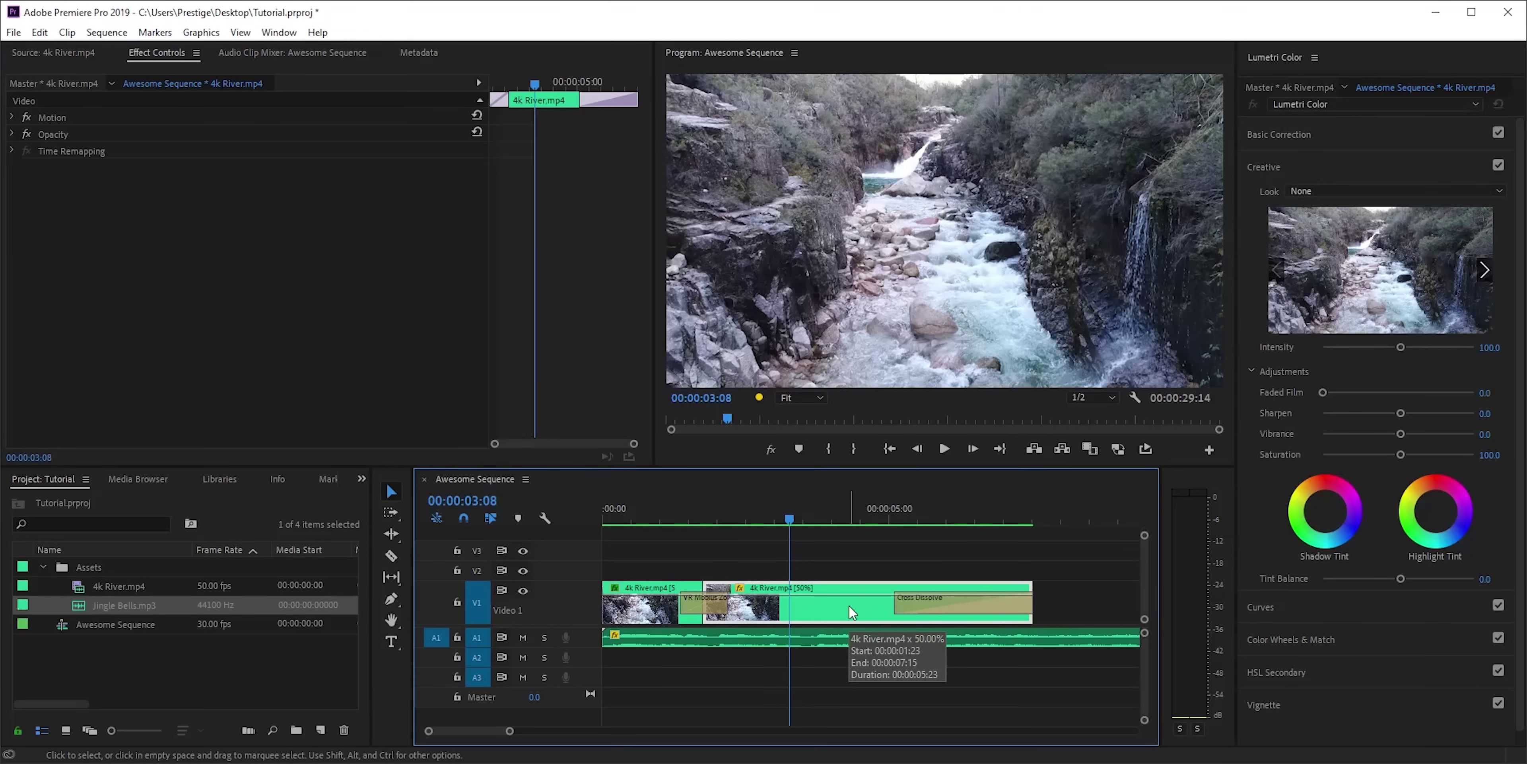
click(1310, 173)
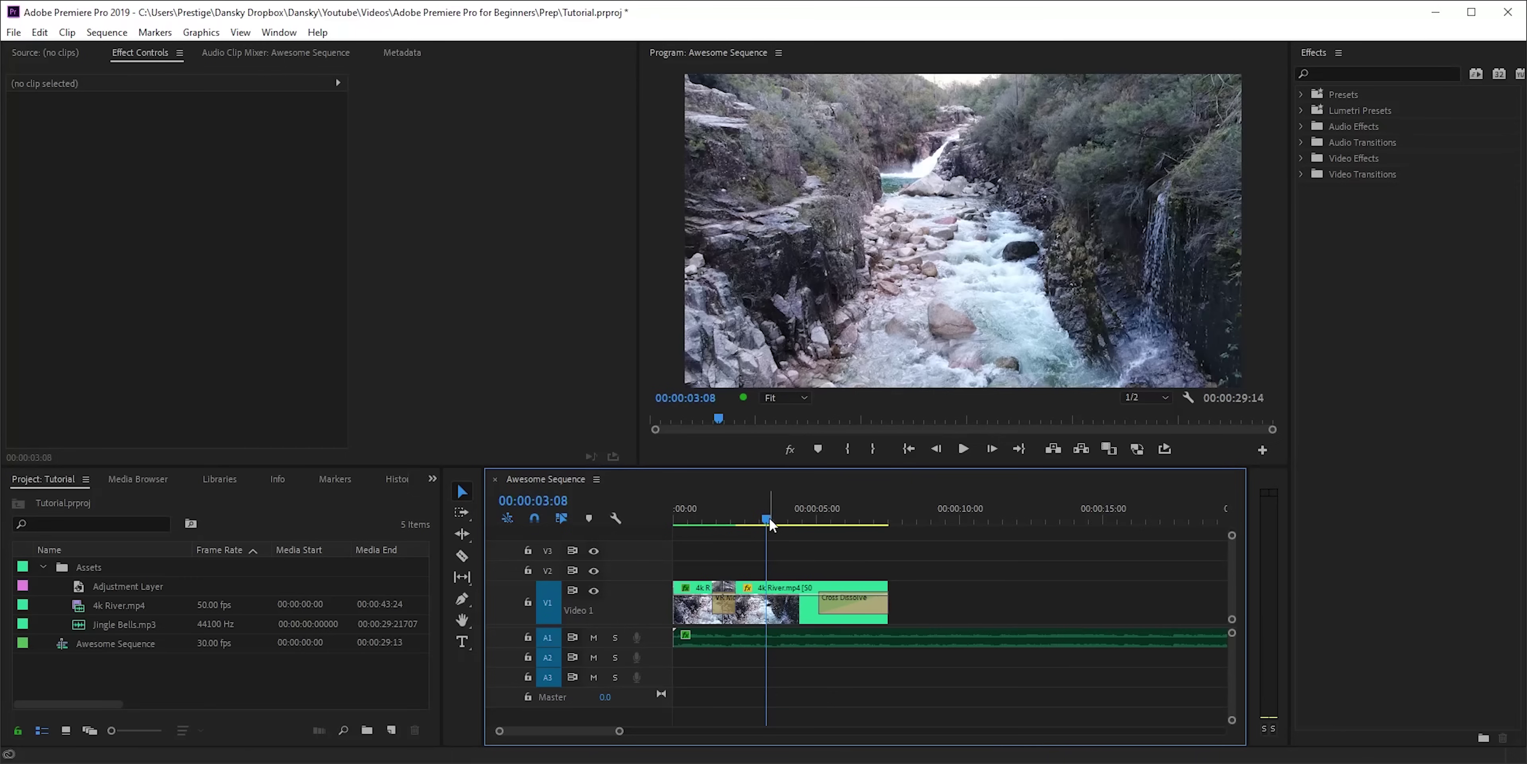
Move the playhead to 00:00:03:18 on the second river clip and replace Effects with a widened Lumetri Color
mouse_move(766, 520)
mouse_down()
mouse_move(676, 520)
mouse_move(776, 520)
mouse_up()
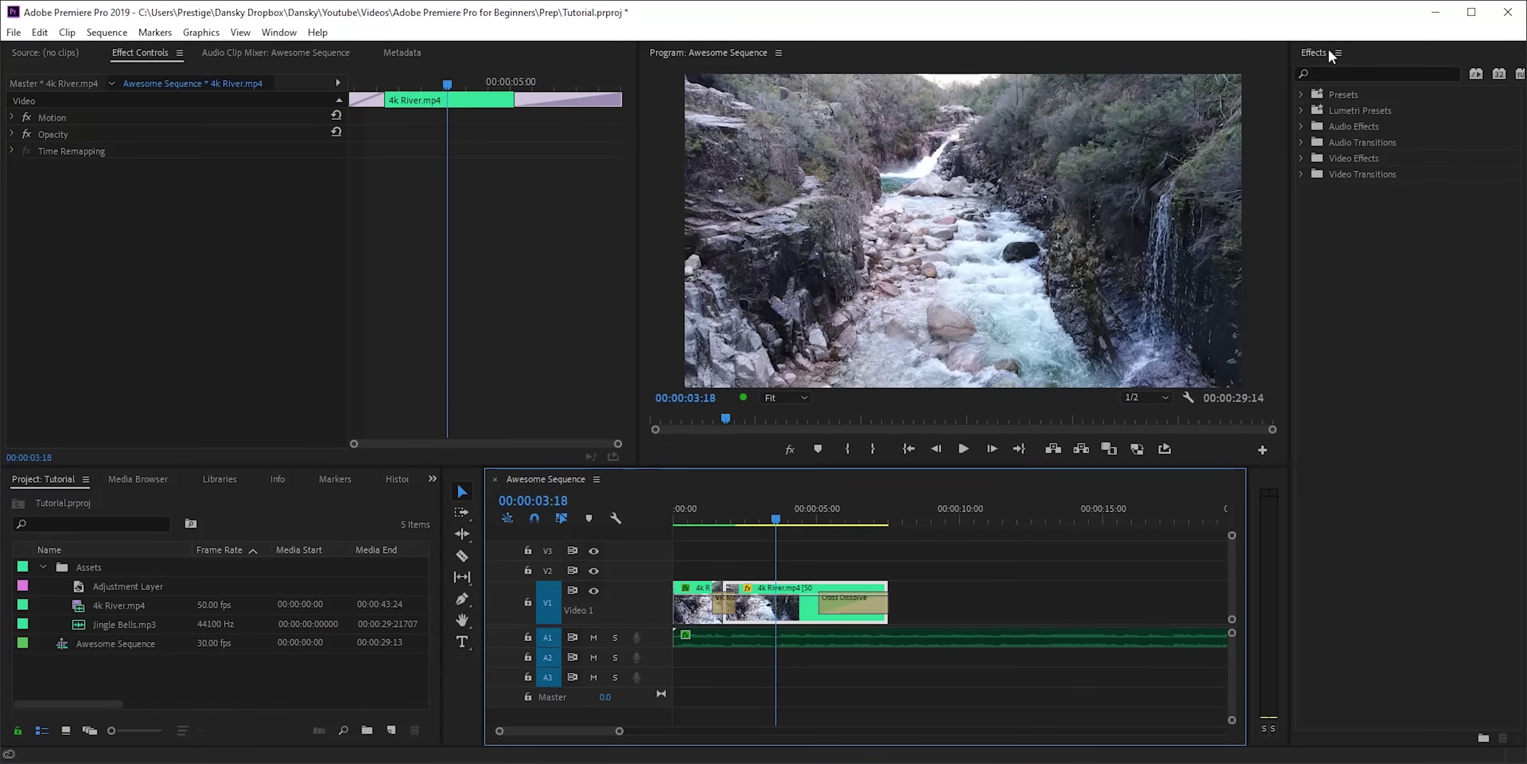
click(1340, 53)
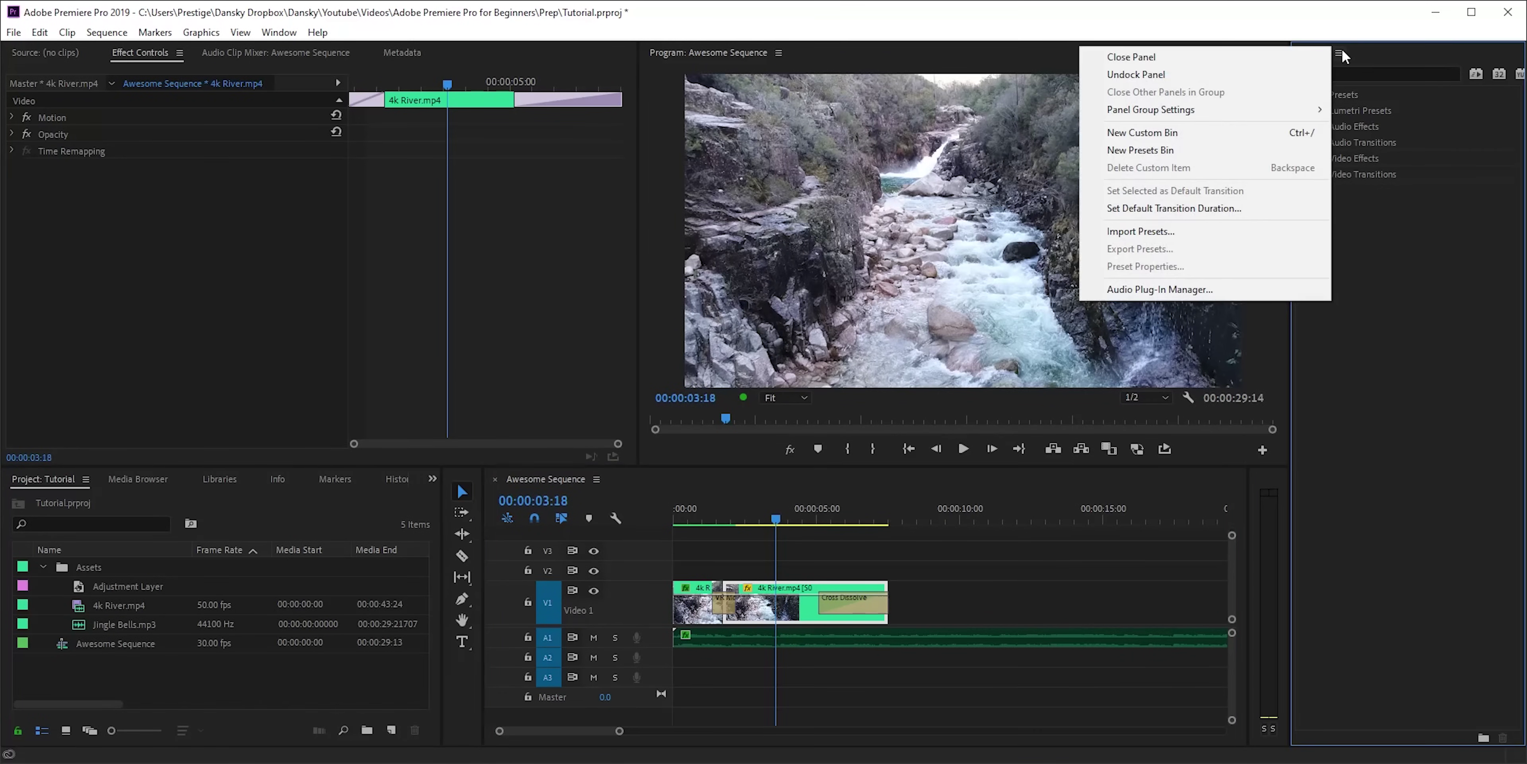
click(1290, 57)
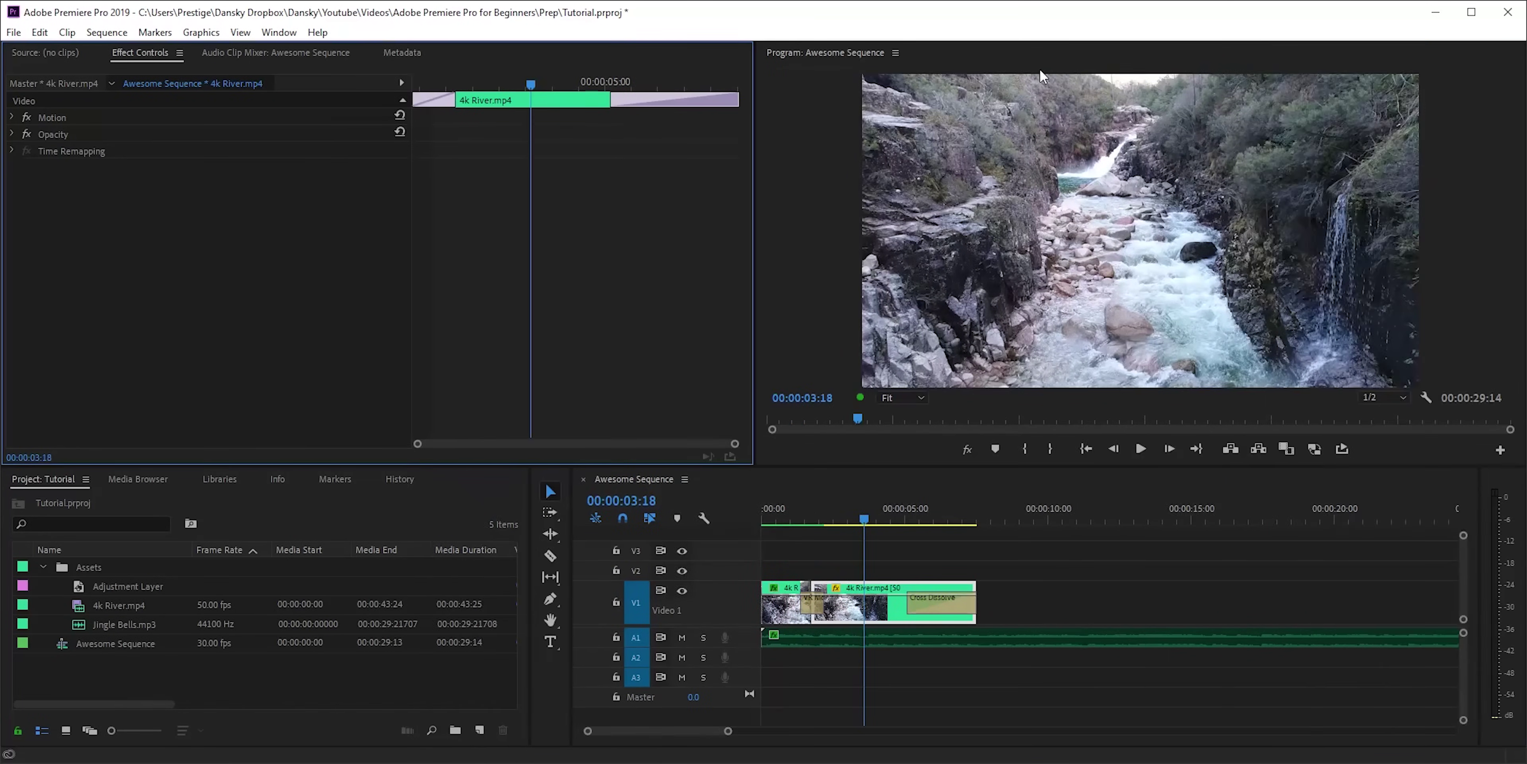
click(278, 32)
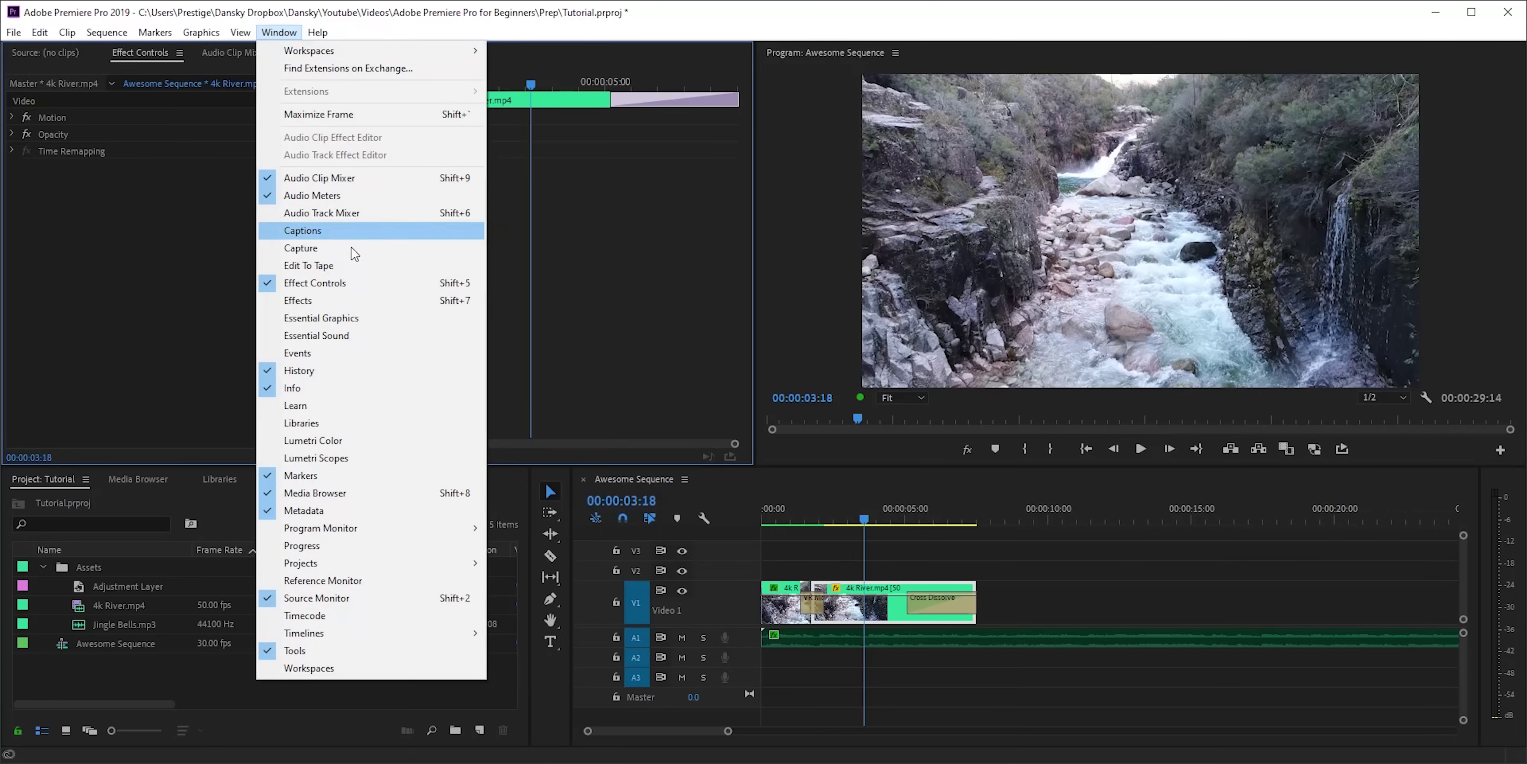
click(380, 442)
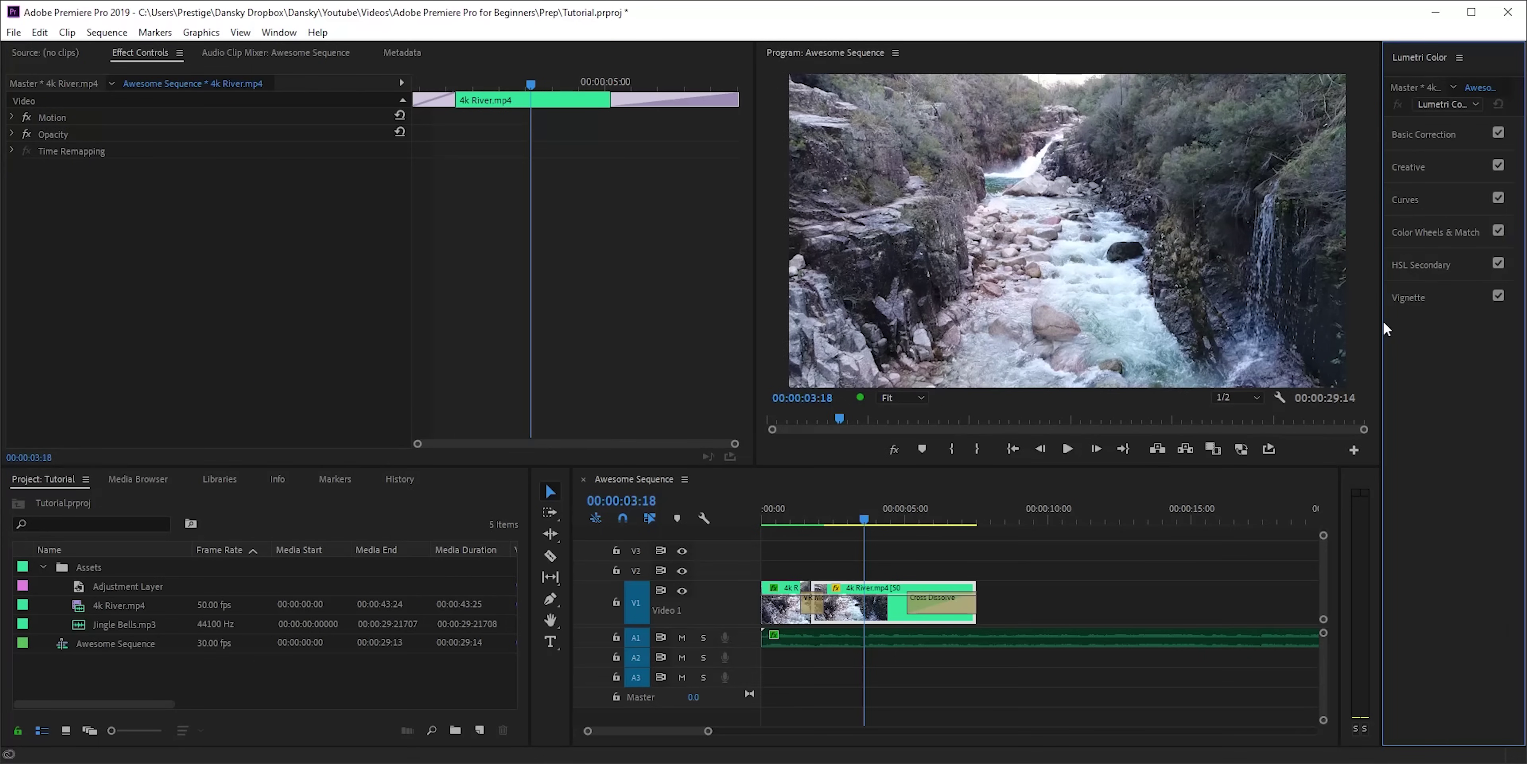
drag(1384, 323, 1267, 322)
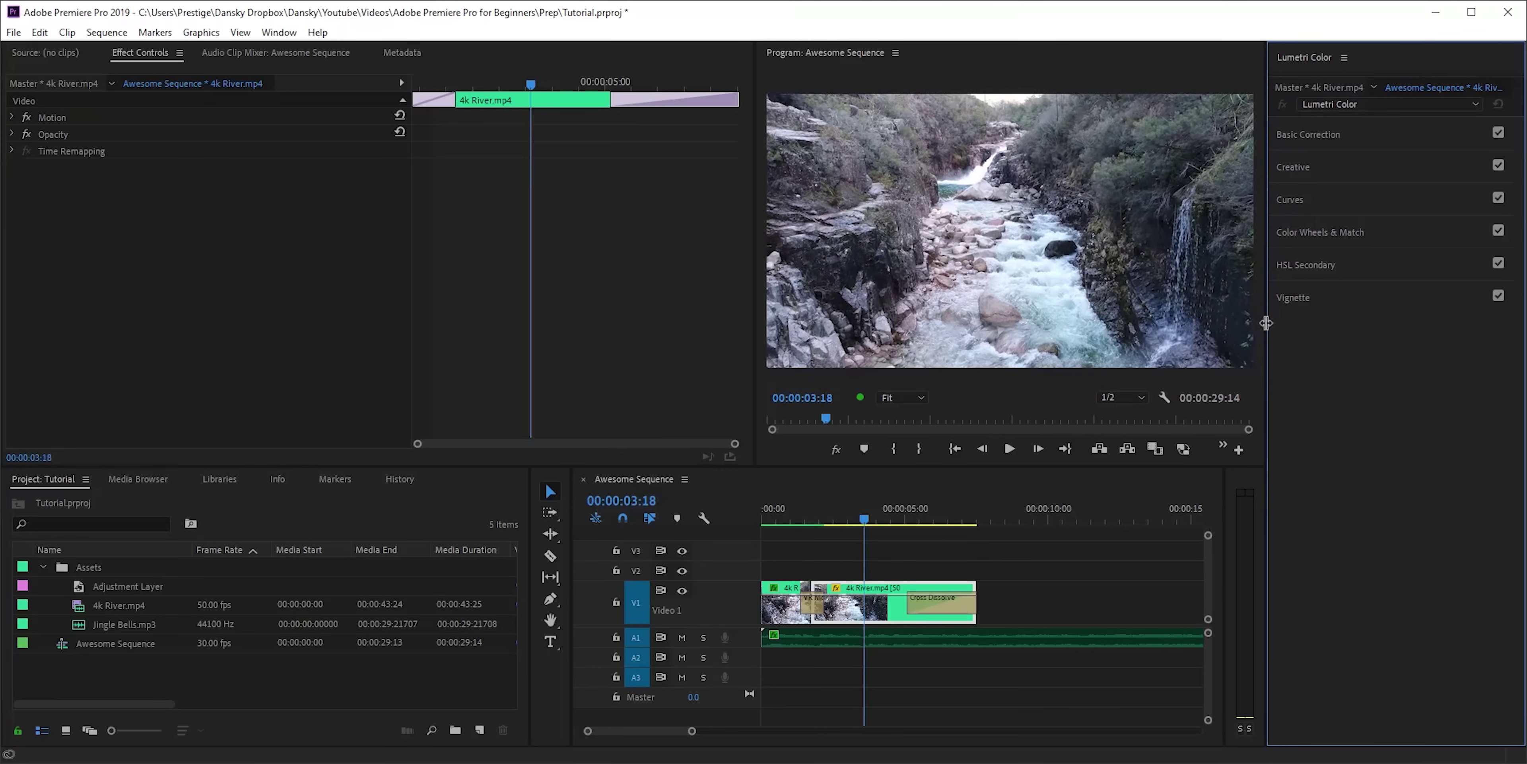
Switch Basic Correction off and on for the selected river clip and expand its settings
click(1497, 133)
click(1499, 134)
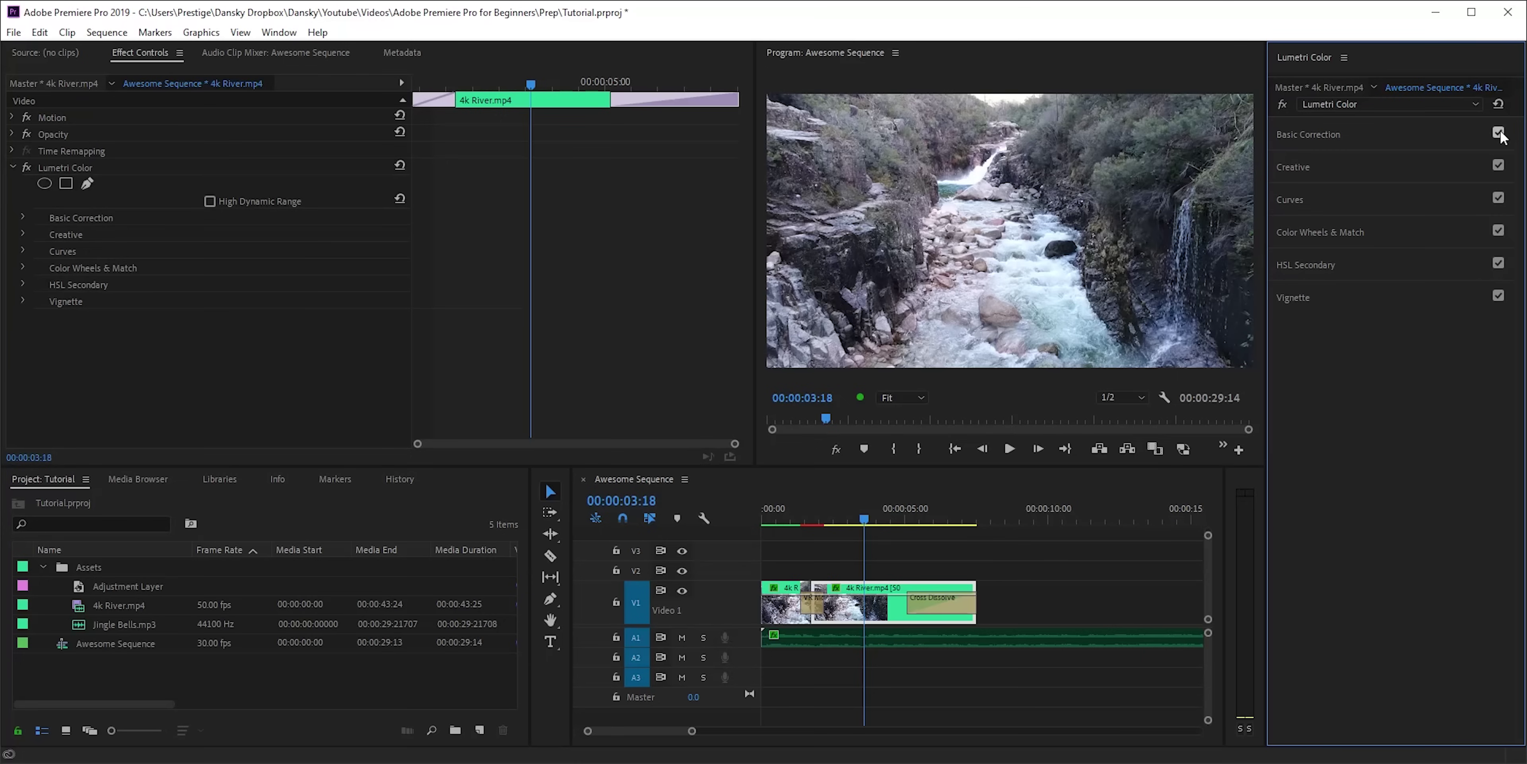
click(1360, 135)
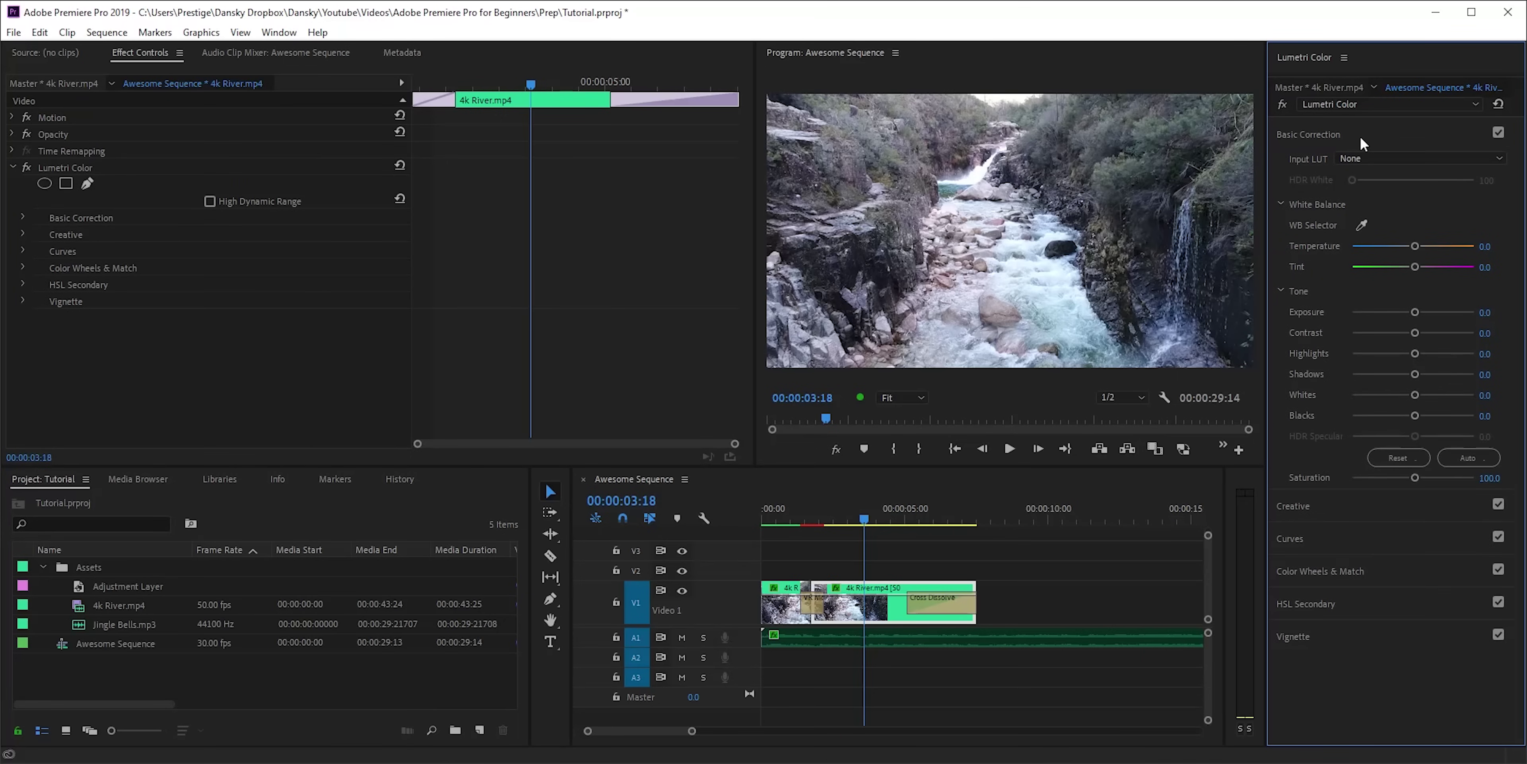
Try the AMIRA_Default_LogC2Rec709 input LUT on the clip and set the input LUT back to None
click(1380, 160)
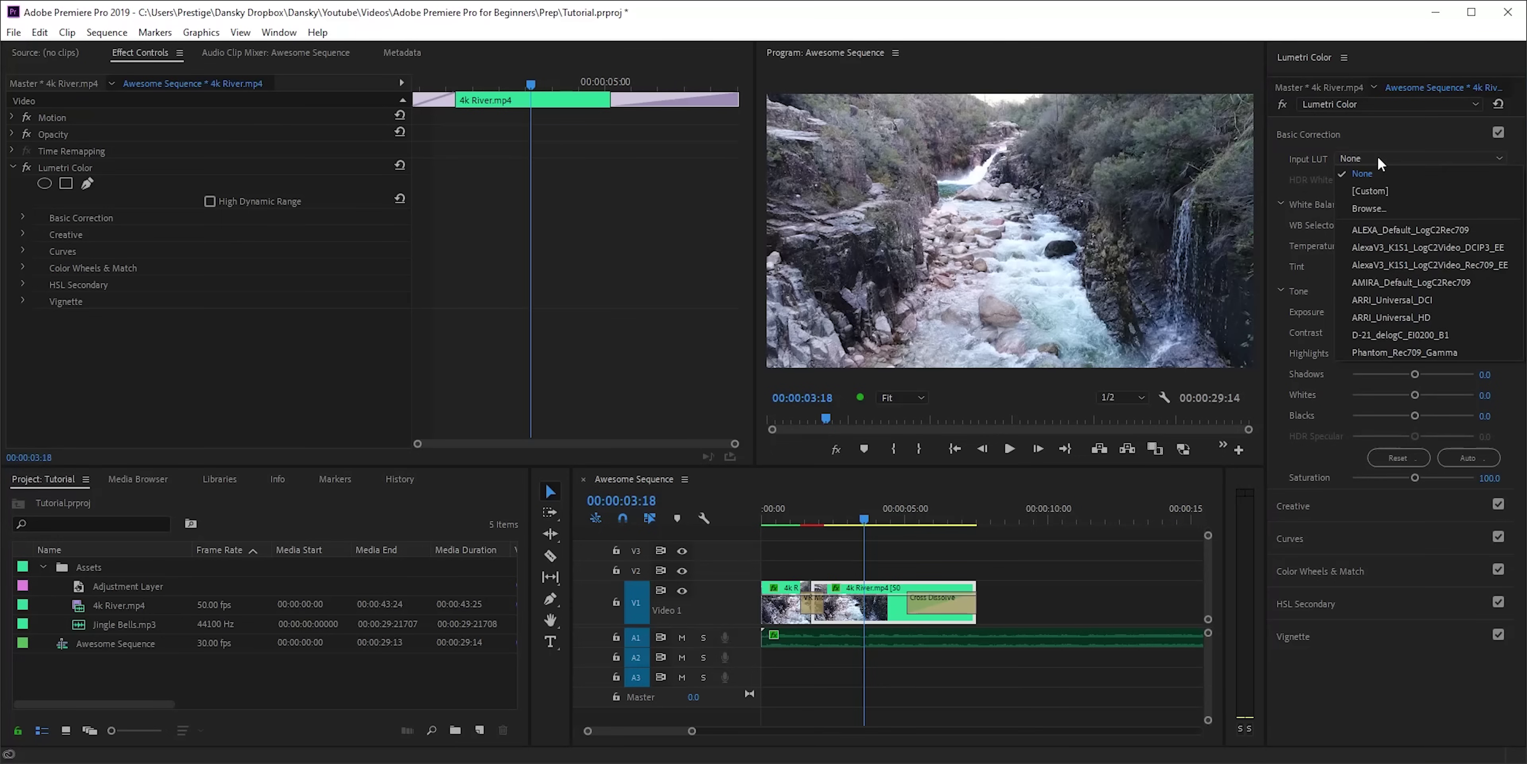
click(1403, 283)
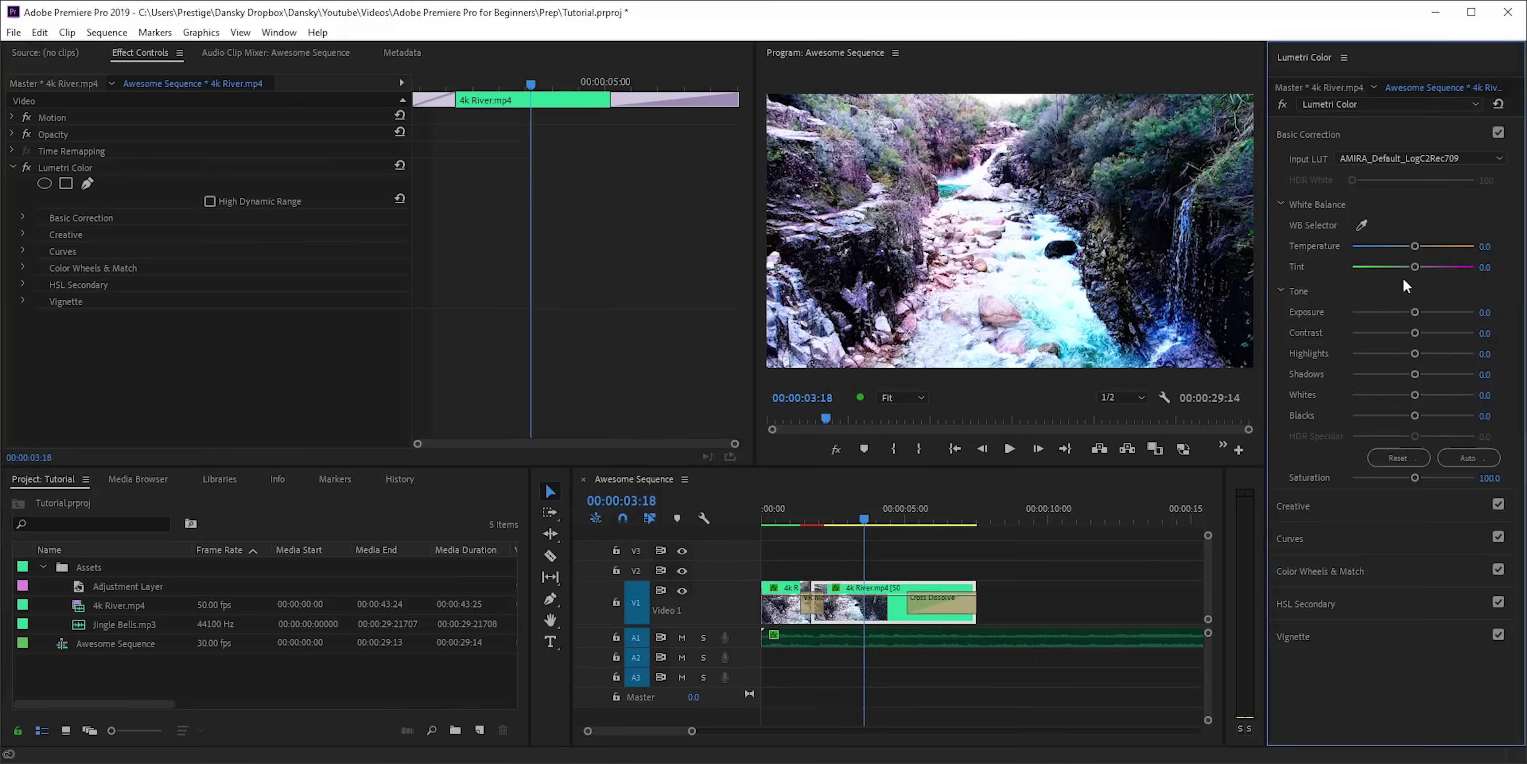
click(1391, 157)
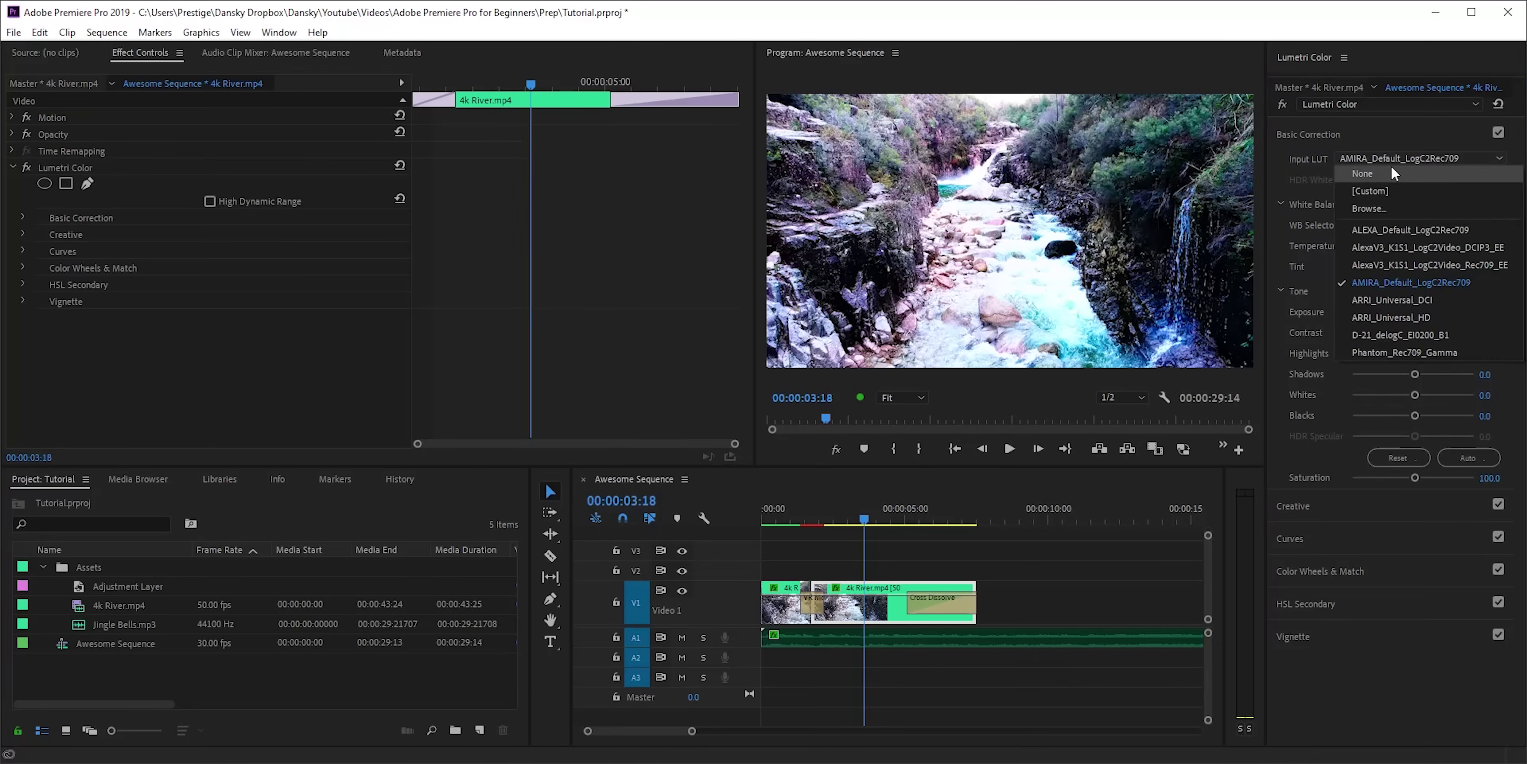
click(1392, 172)
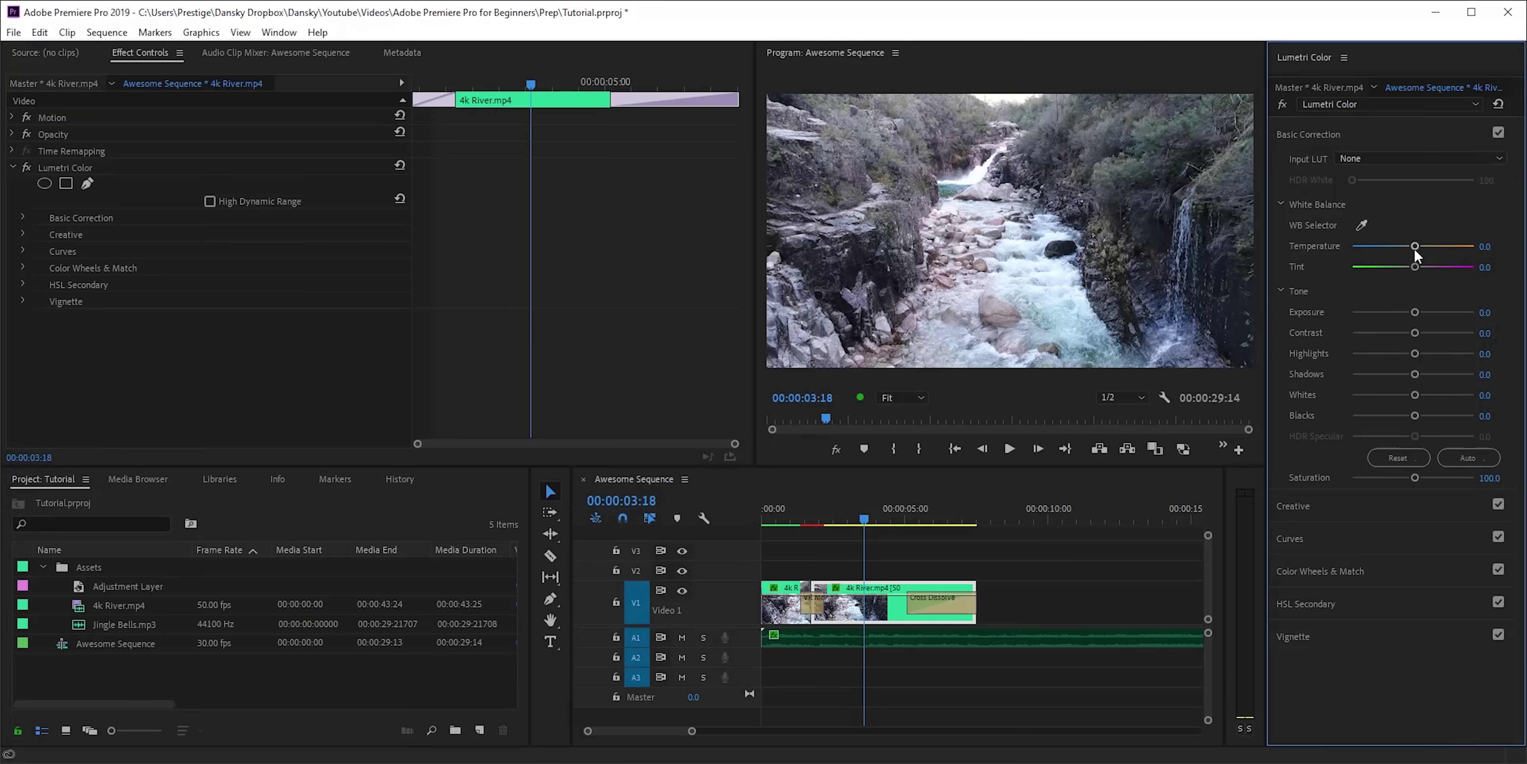
Grade the clip with temperature 42.9, exposure 1.2, contrast 53.2, shadows -50.6, blacks 14.3 and saturation 63.6
mouse_move(1414, 249)
mouse_down()
mouse_move(1444, 251)
mouse_move(1377, 247)
mouse_move(1434, 248)
mouse_up()
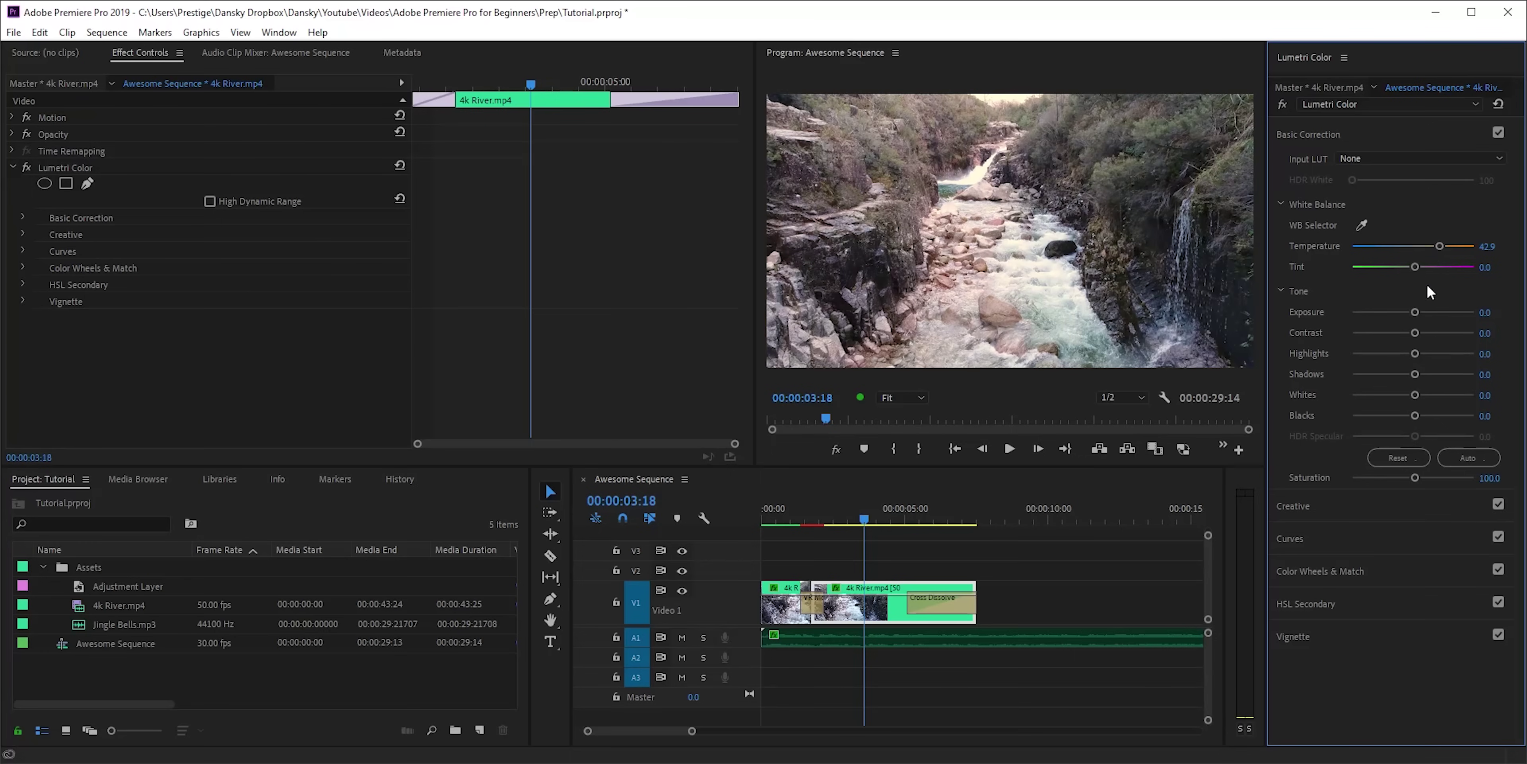
drag(1419, 308, 1445, 329)
drag(1416, 373, 1421, 414)
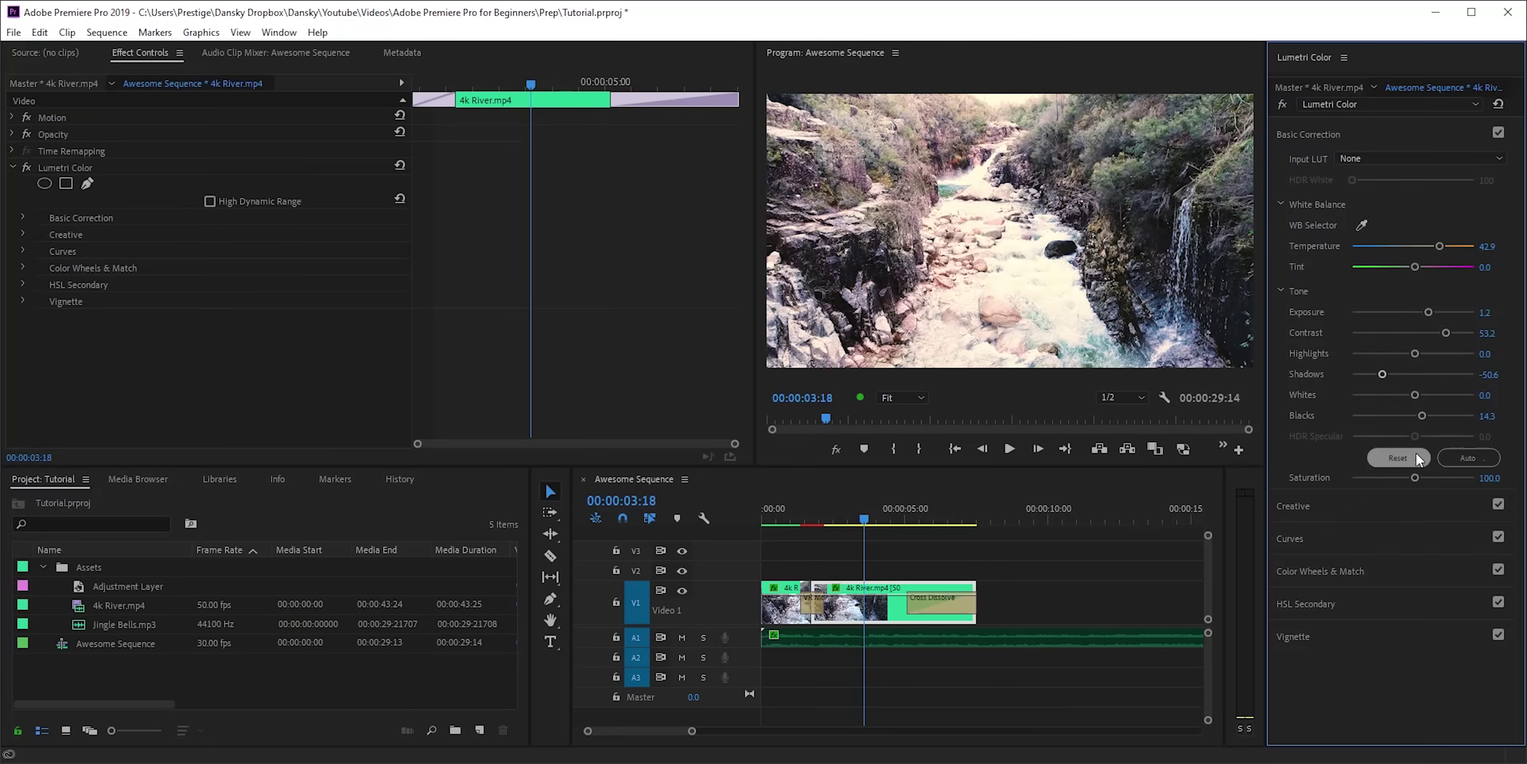
mouse_move(1415, 477)
mouse_down()
mouse_move(1354, 477)
mouse_move(1446, 483)
mouse_move(1390, 485)
mouse_up()
Collapse Basic Correction and look over the Creative settings and the list of available looks
click(1353, 131)
click(1354, 167)
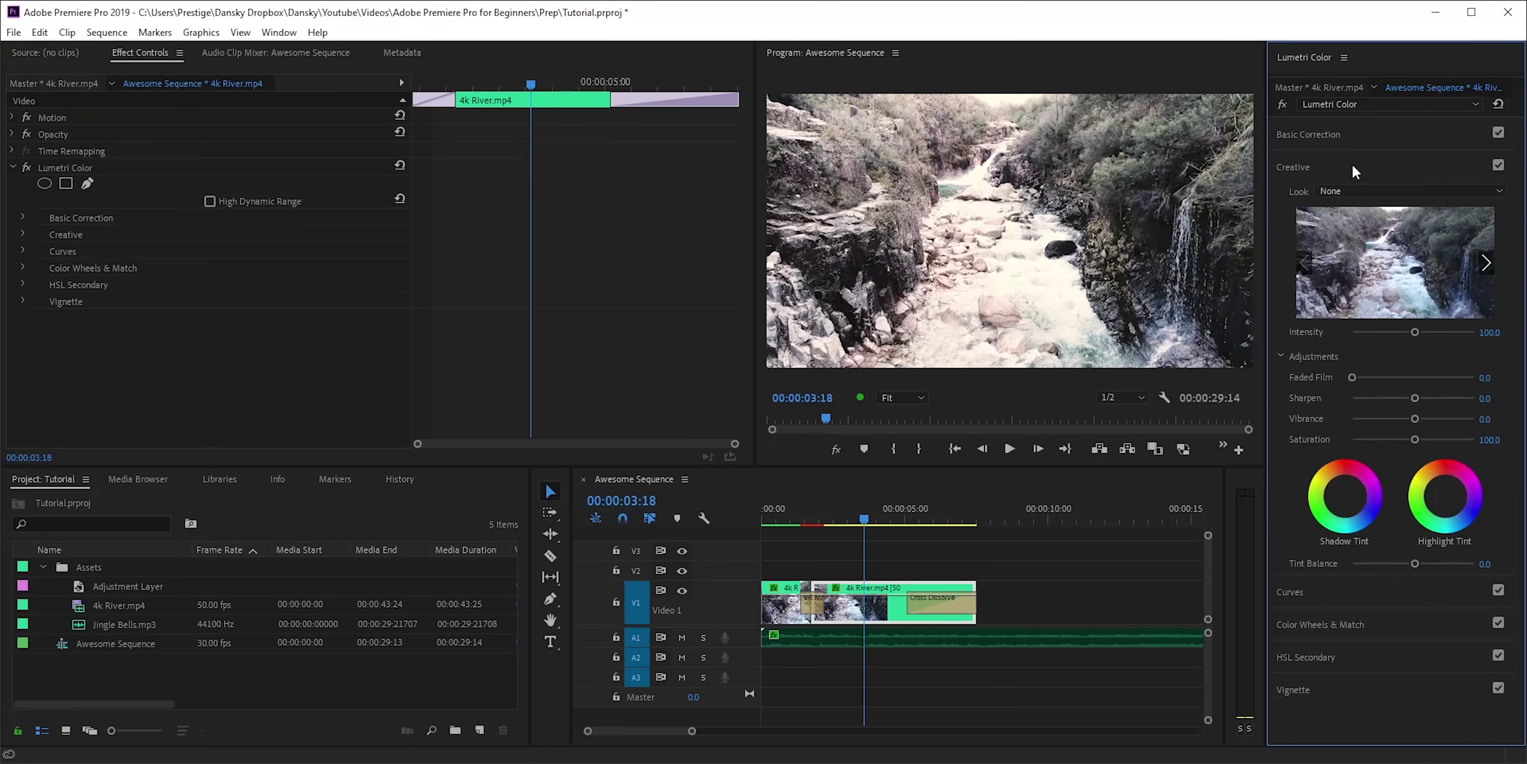
click(1360, 189)
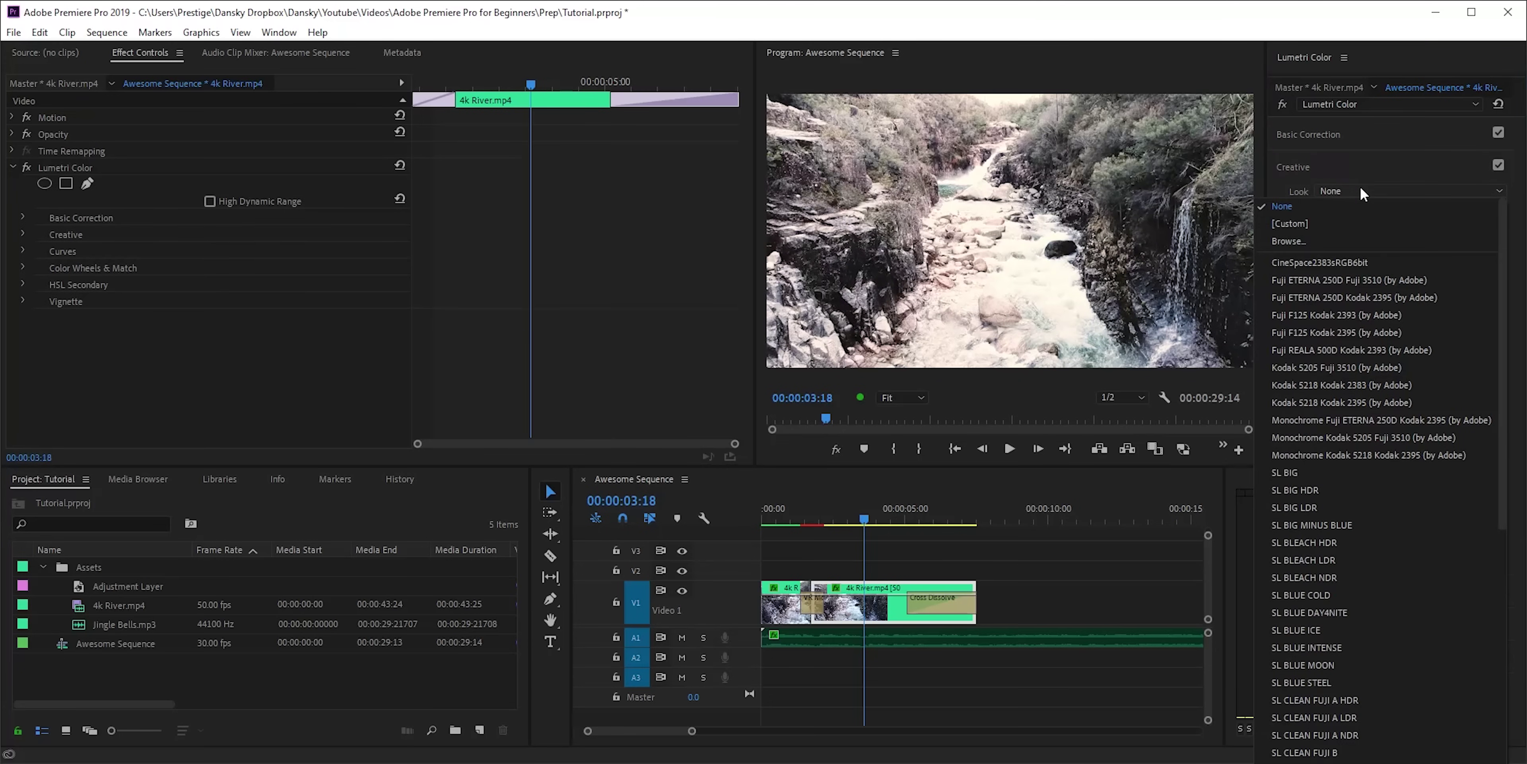
click(1360, 188)
click(1356, 163)
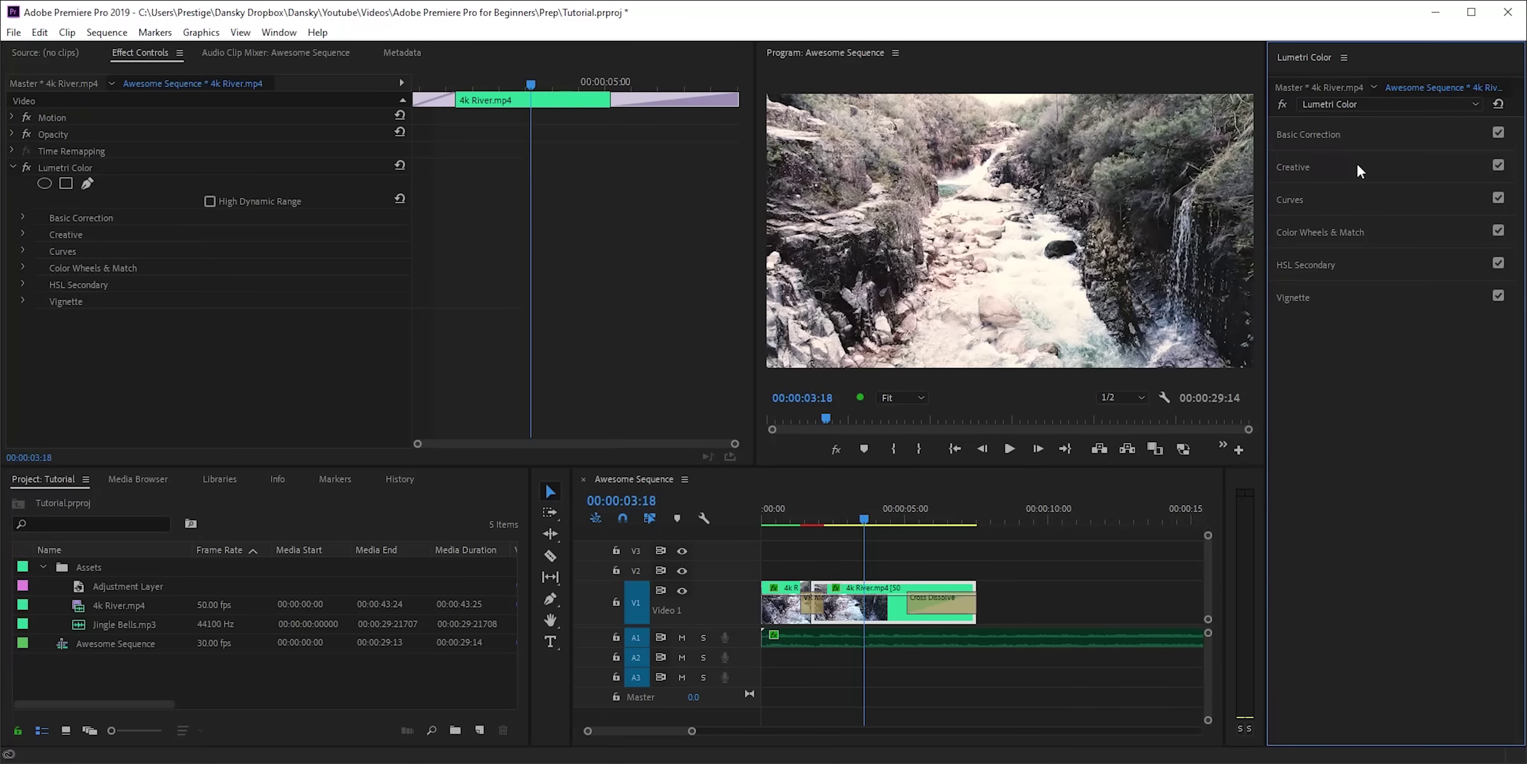
Examine the Curves, Color Wheels & Match, HSL Secondary and Vignette settings, and reopen Basic Correction
click(1359, 198)
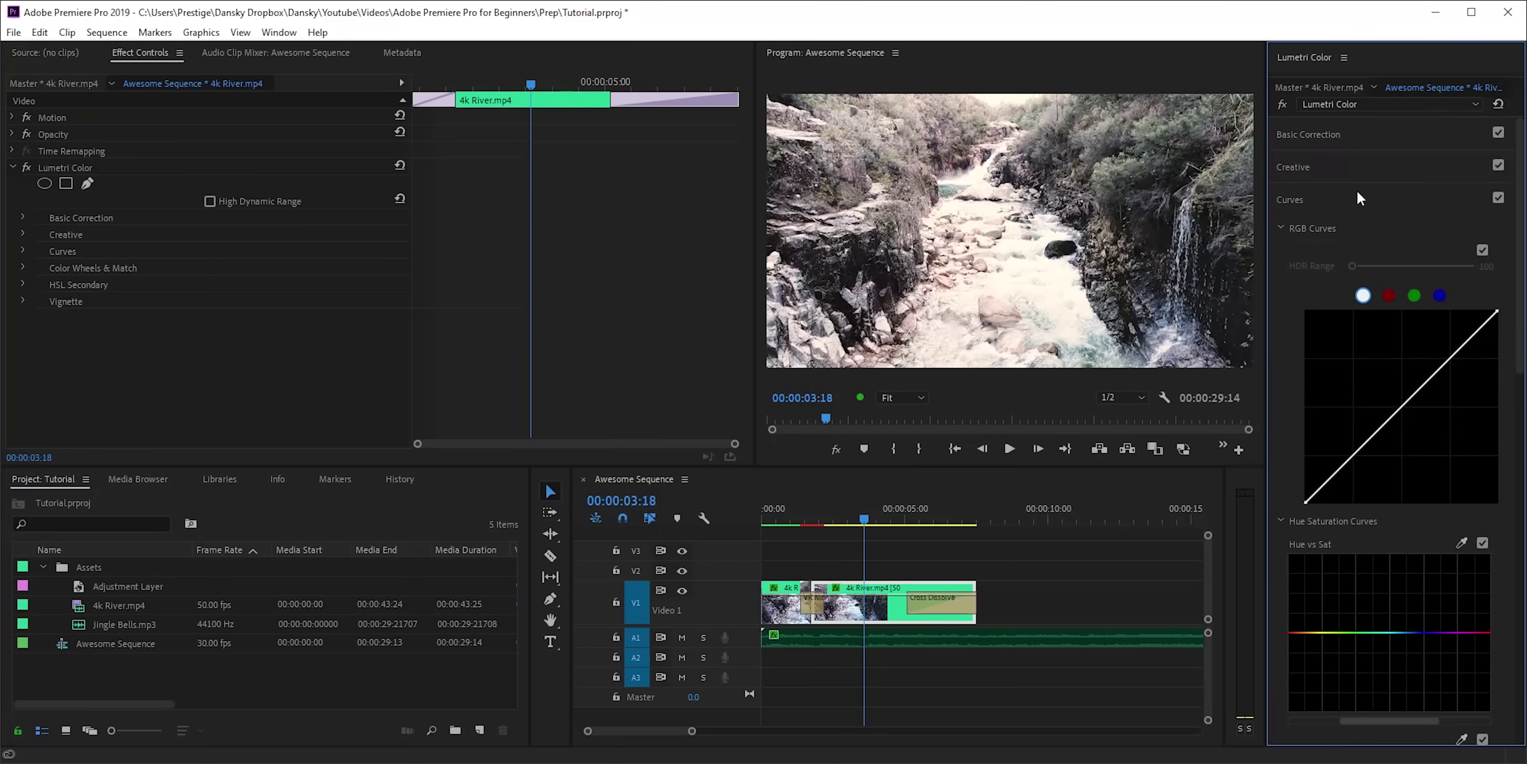
click(1359, 198)
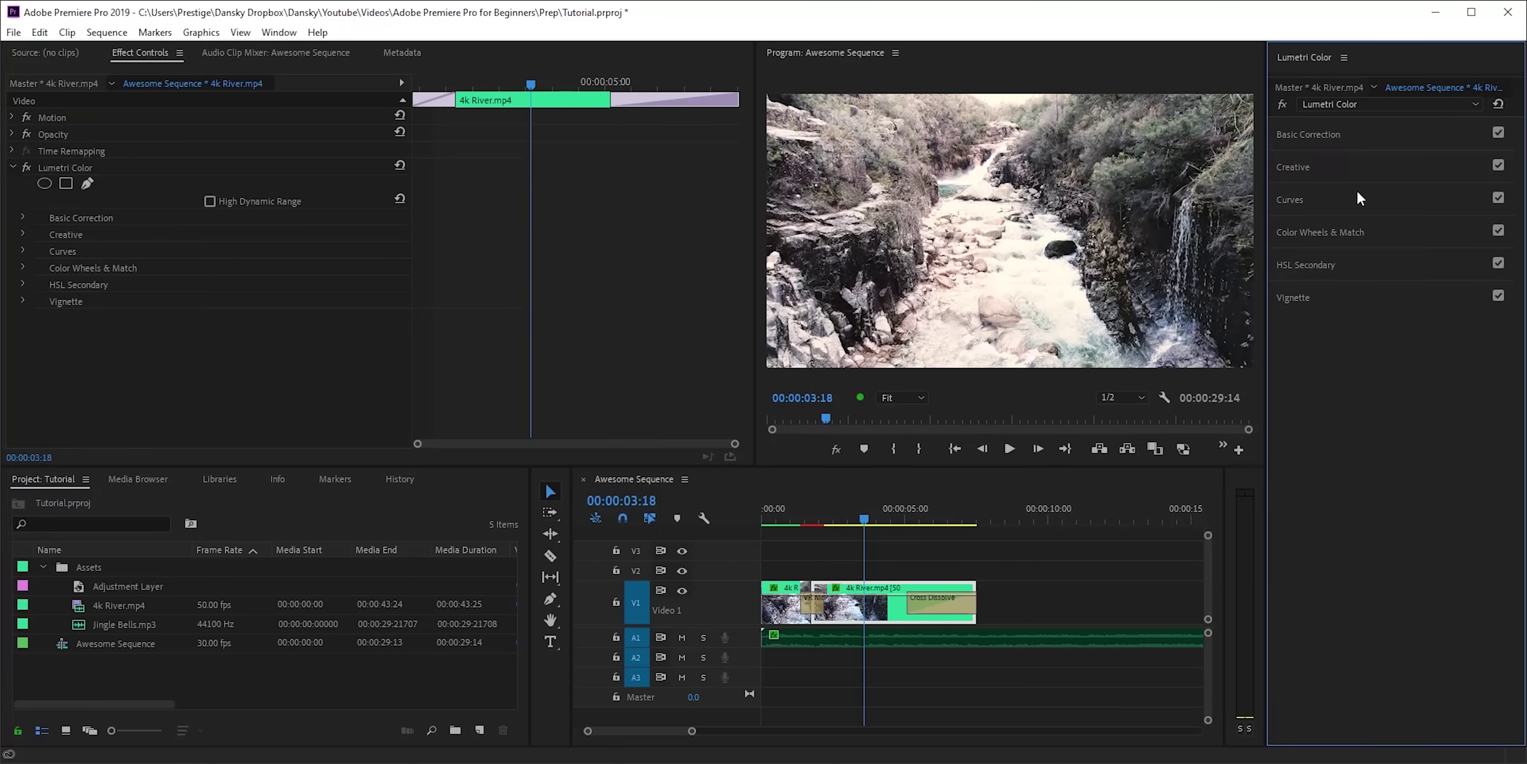
click(1357, 229)
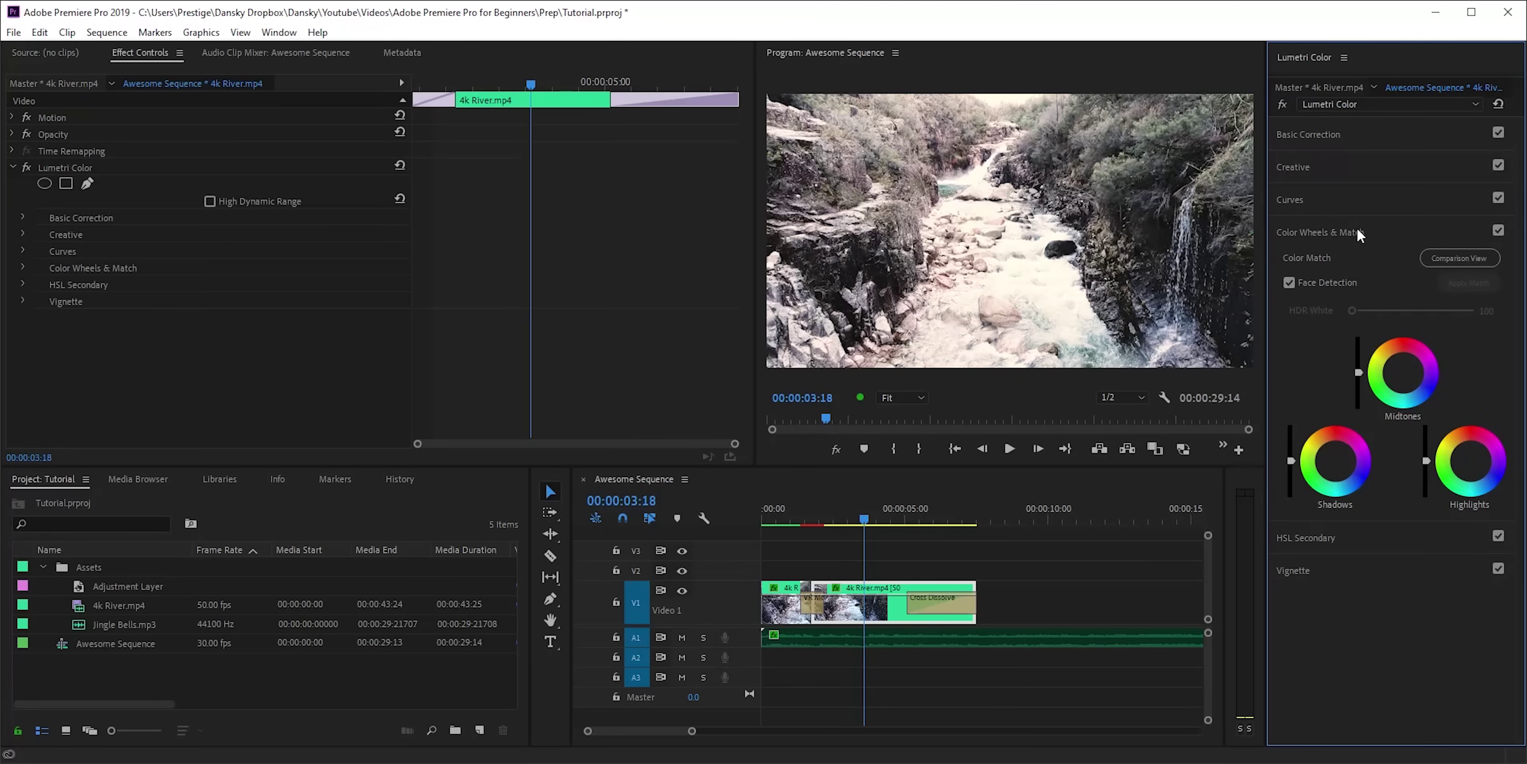
click(1358, 230)
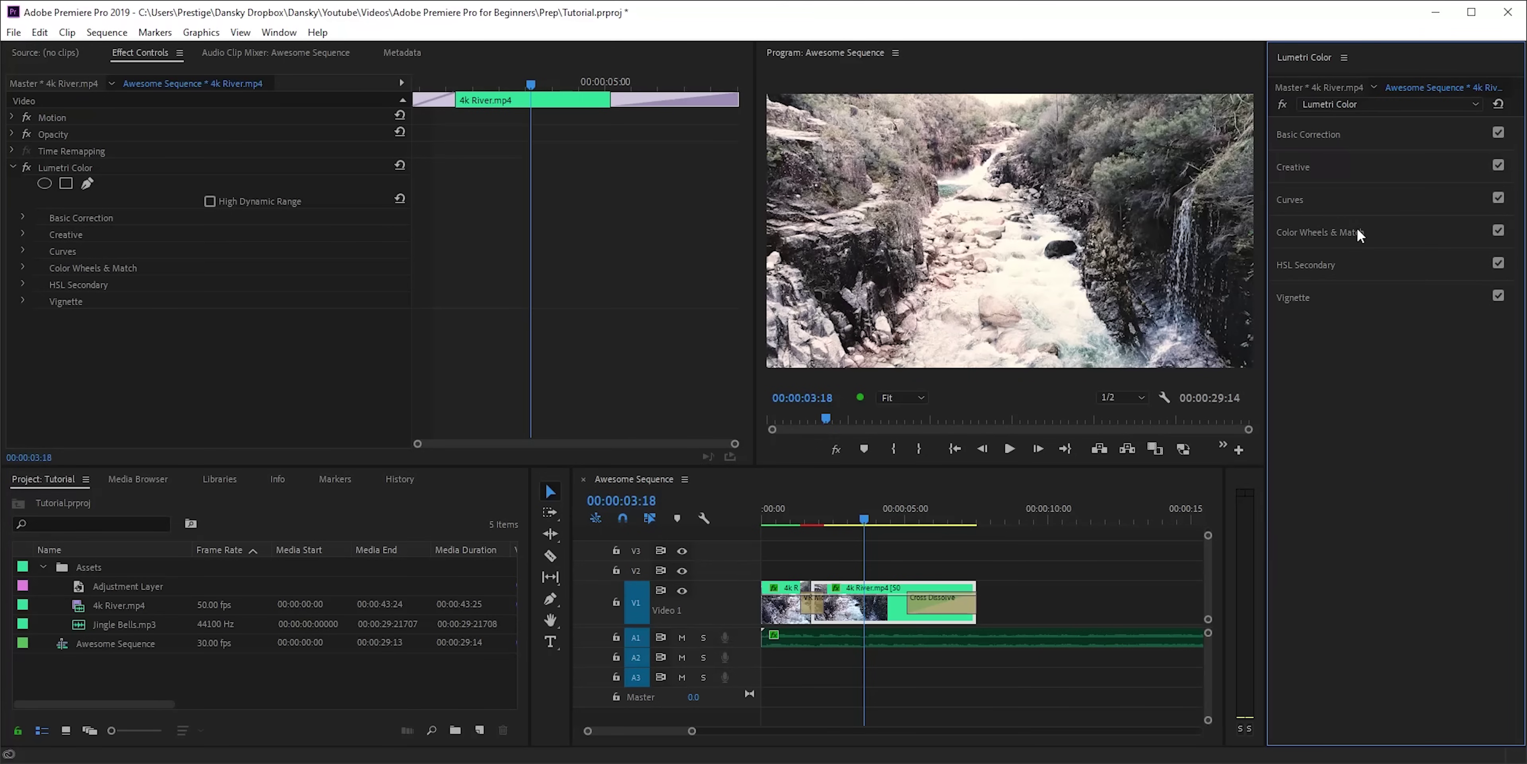
click(1361, 272)
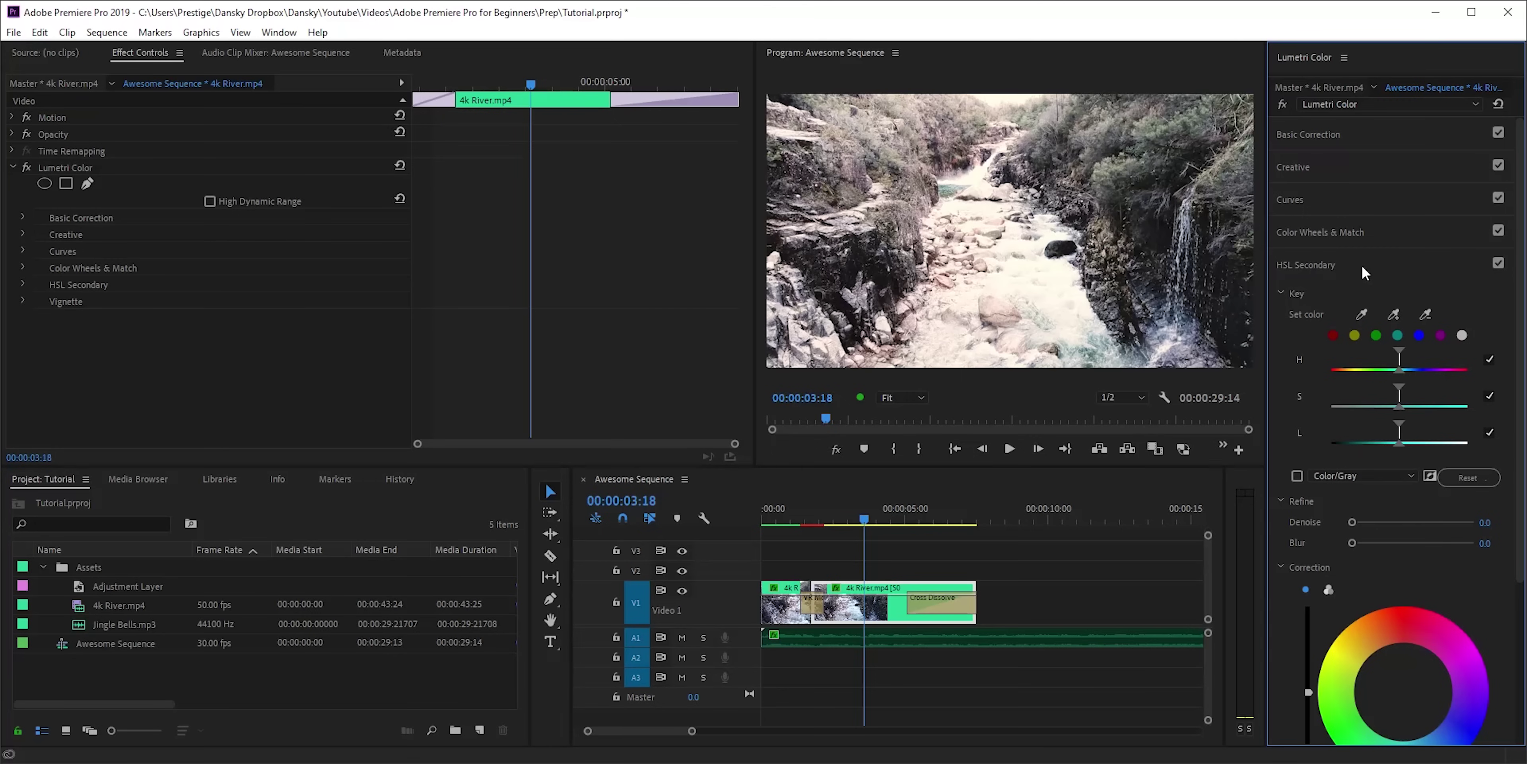
click(1363, 267)
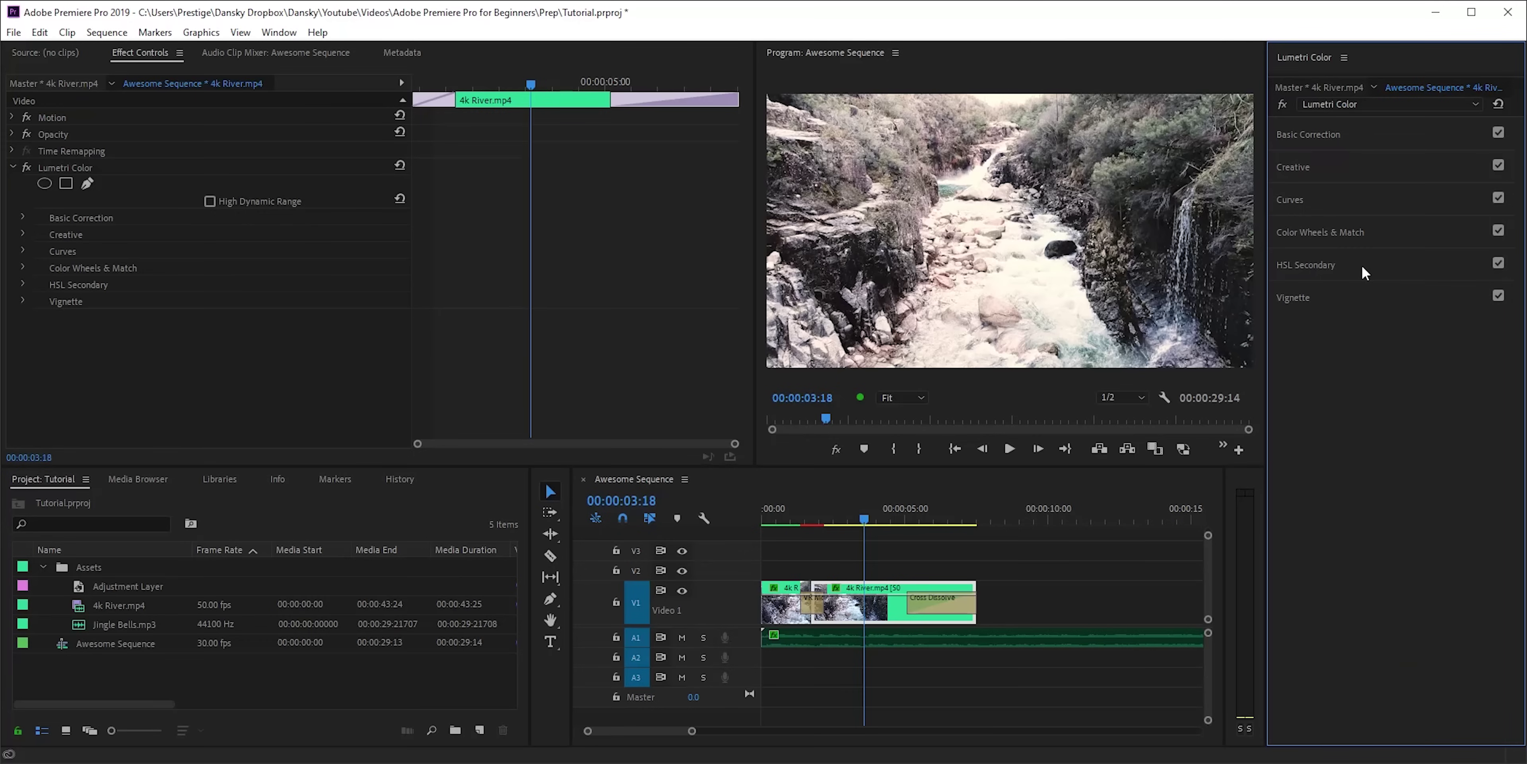
click(1344, 302)
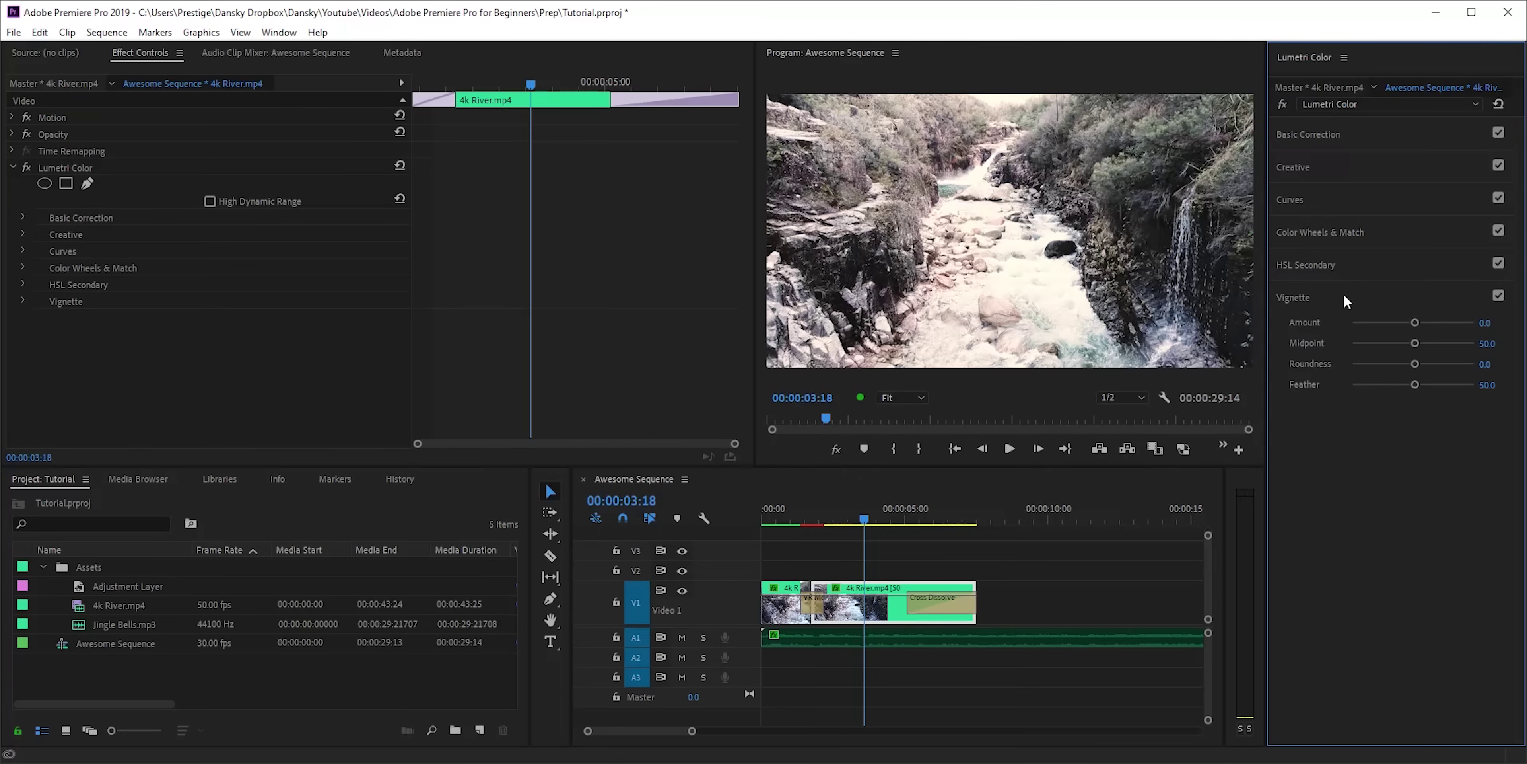
click(1344, 296)
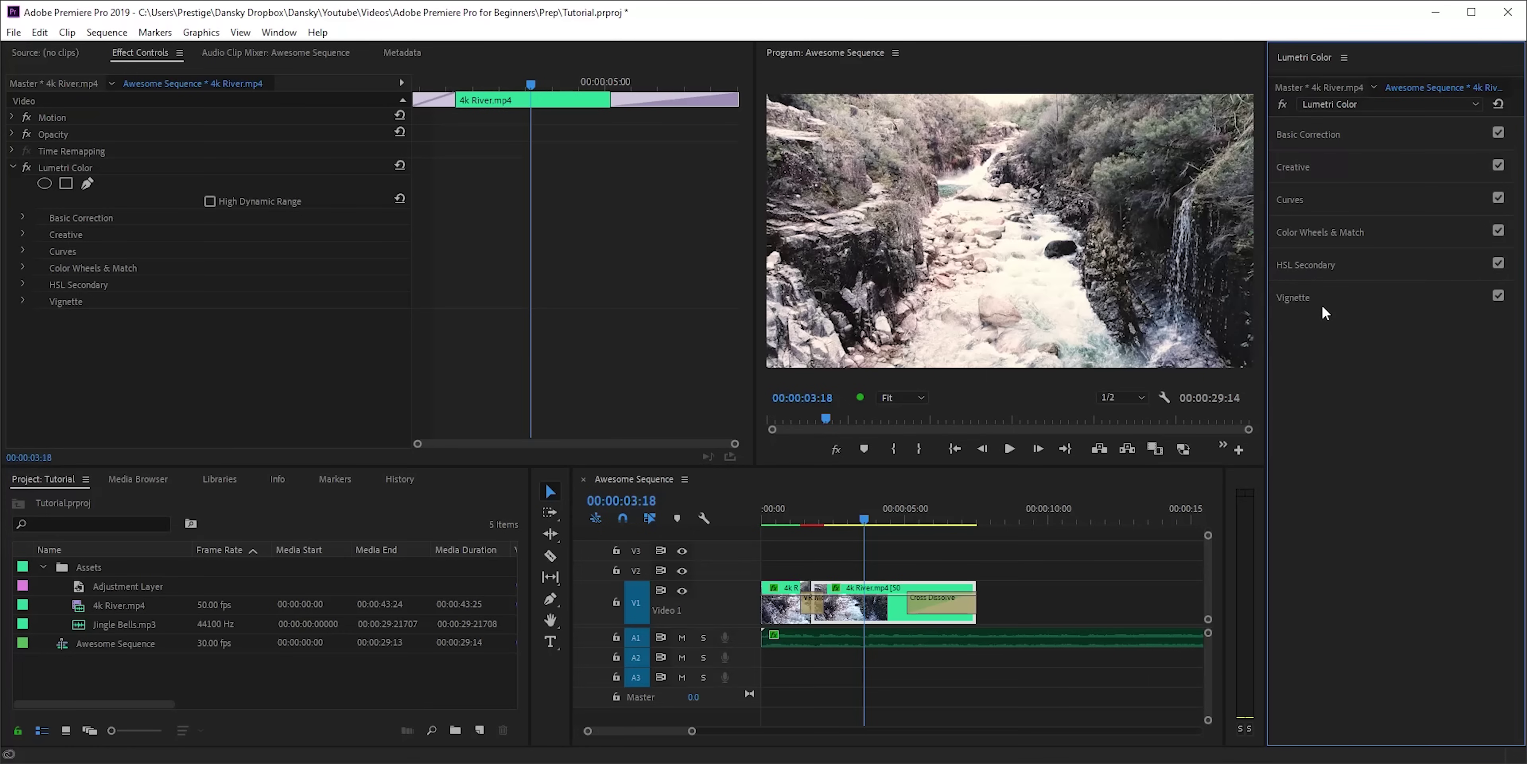
click(1358, 134)
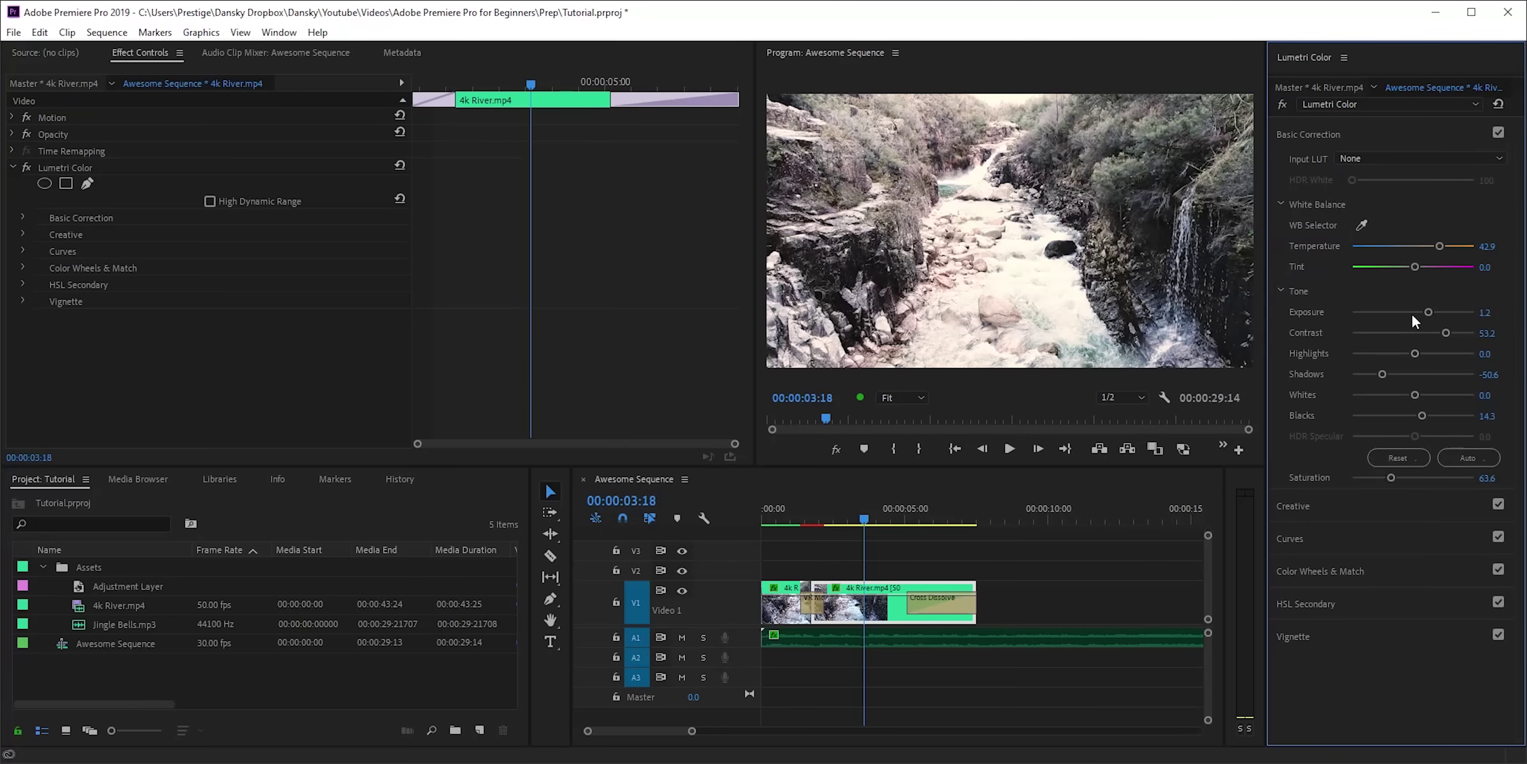
Inspect the clip's Lumetri Color effect and its Basic Correction values in Effect Controls, and compare the image with the effect off and on
click(1386, 133)
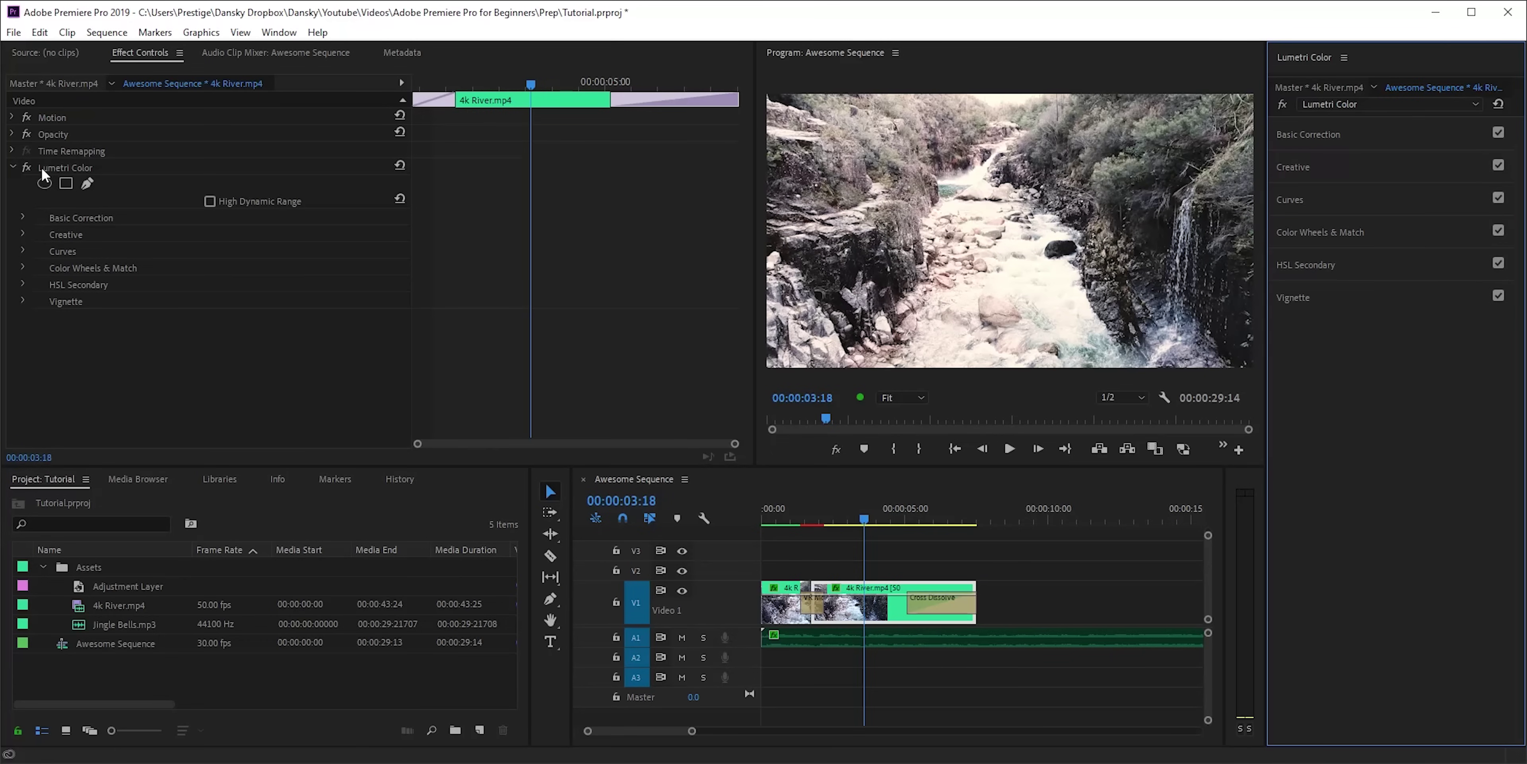
click(24, 220)
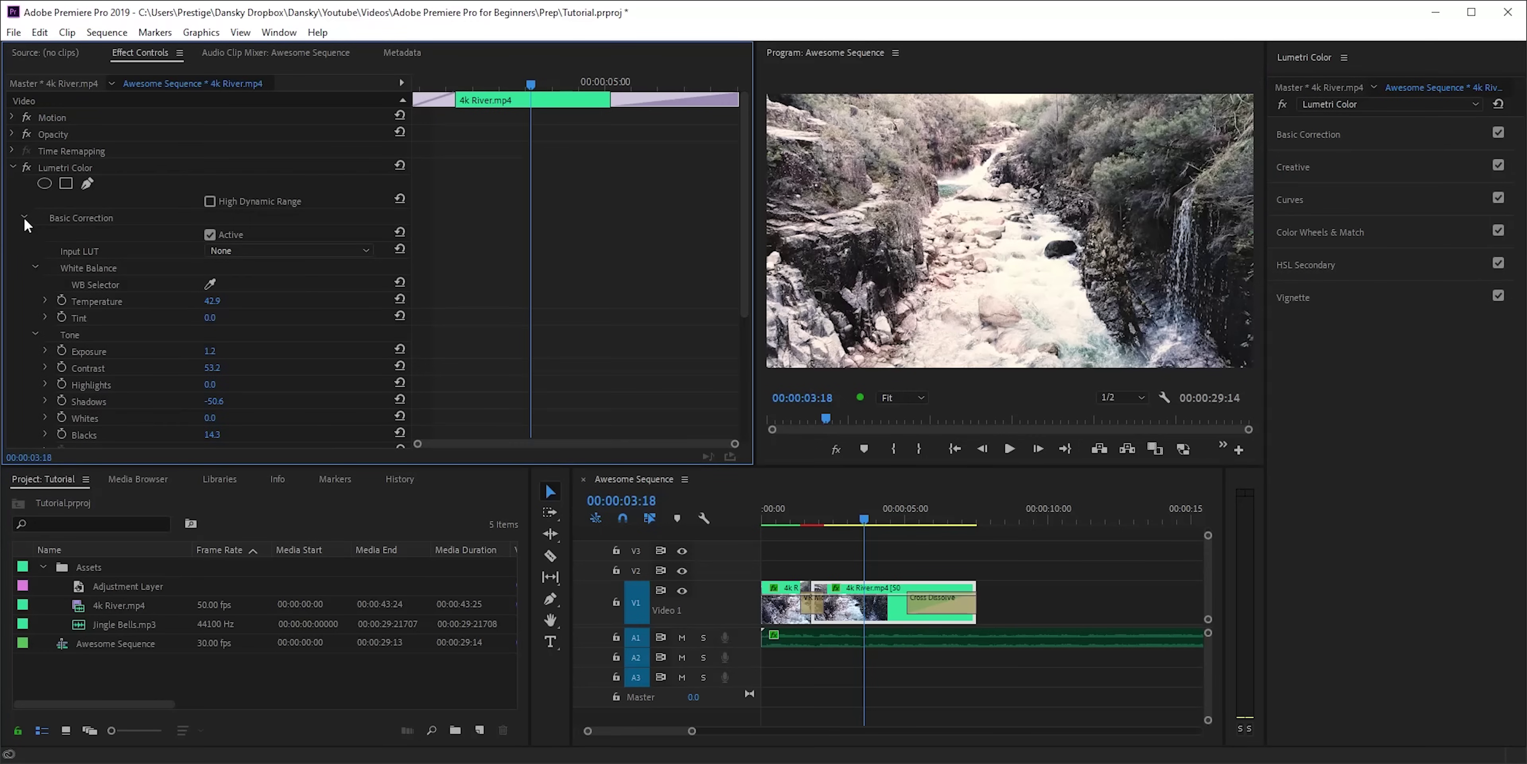
click(24, 219)
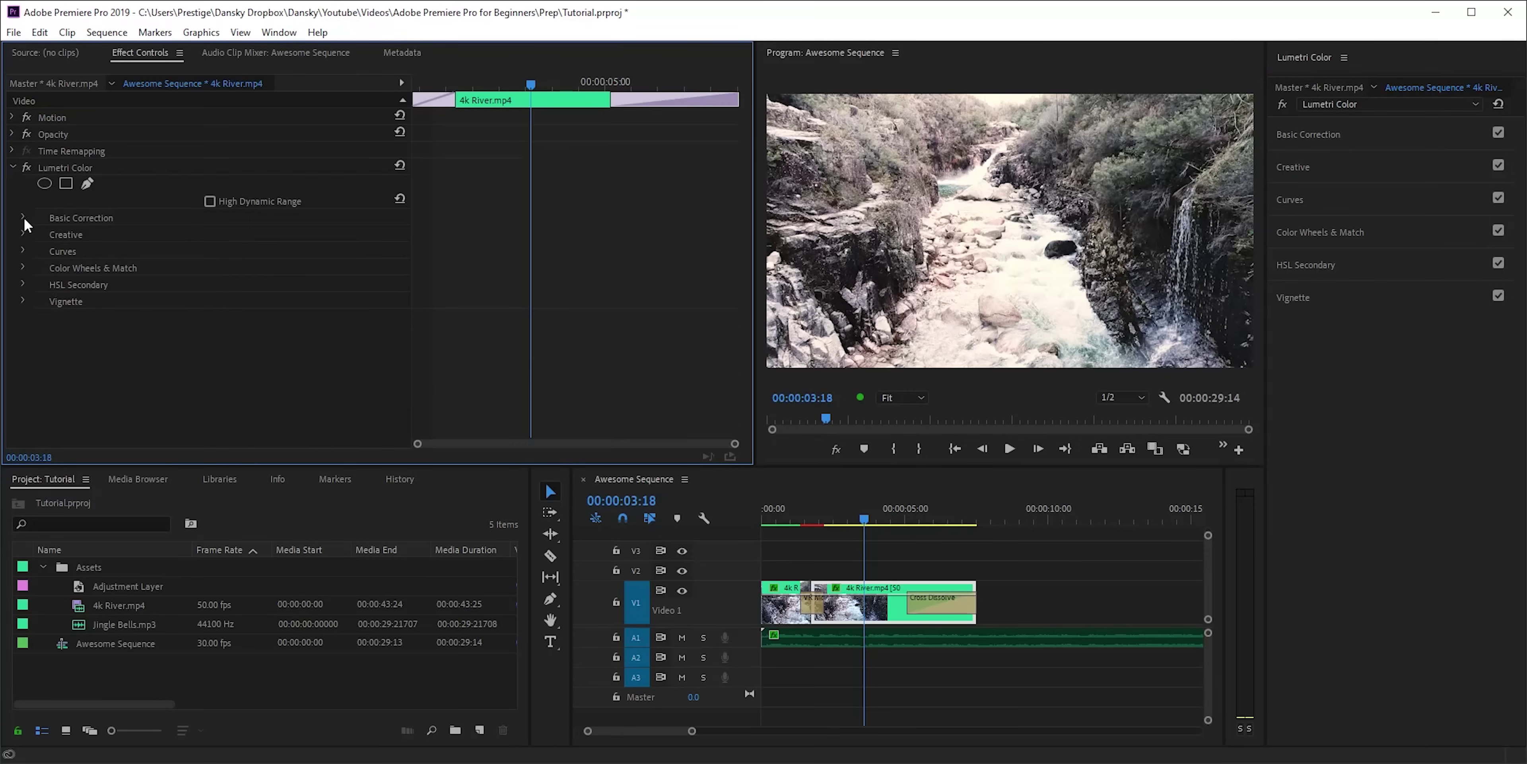
click(27, 168)
click(27, 168)
Copy the graded river clip and remove its attributes, including Motion, Opacity, Time Remapping and the Lumetri Color effect
right_click(842, 615)
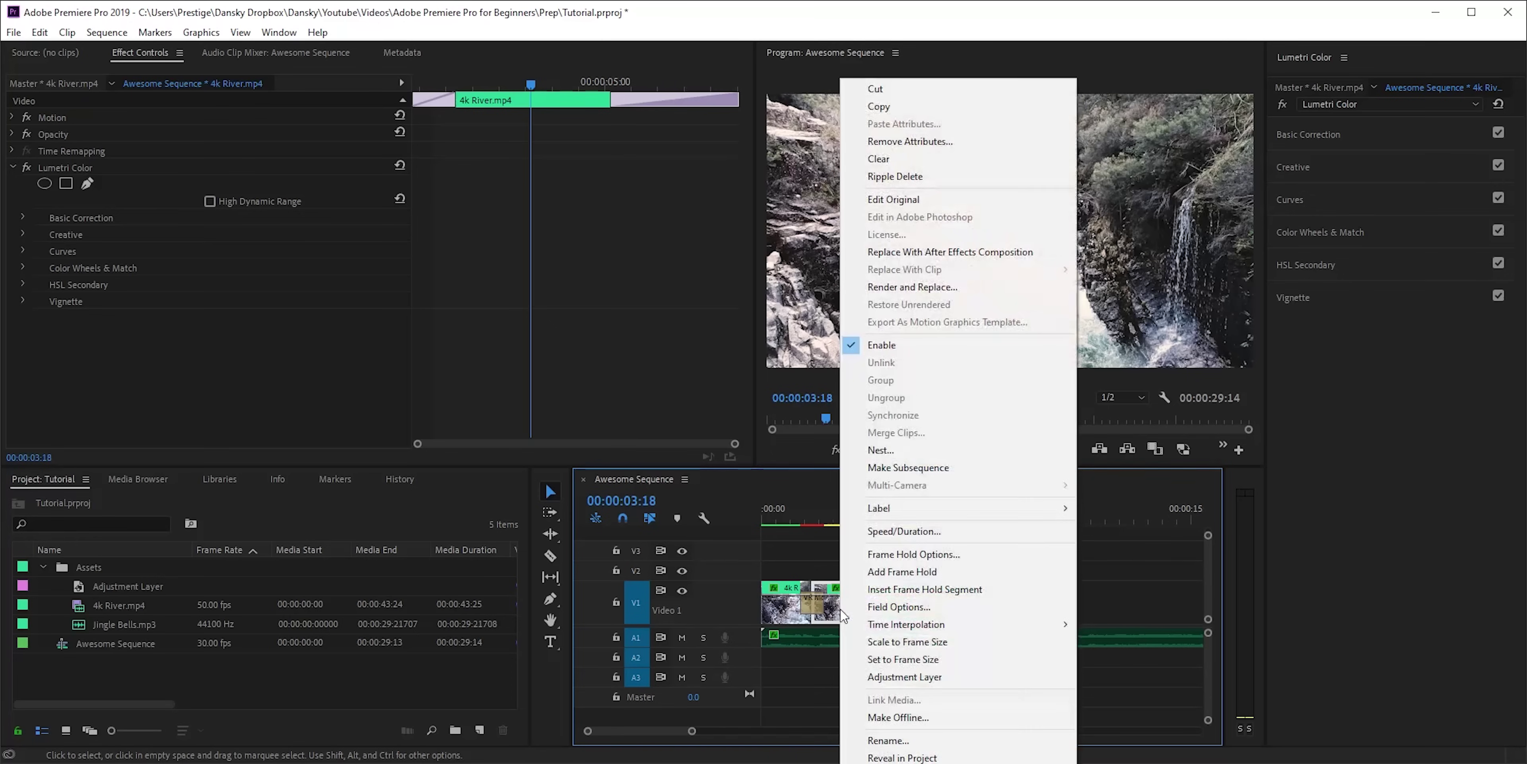
click(947, 105)
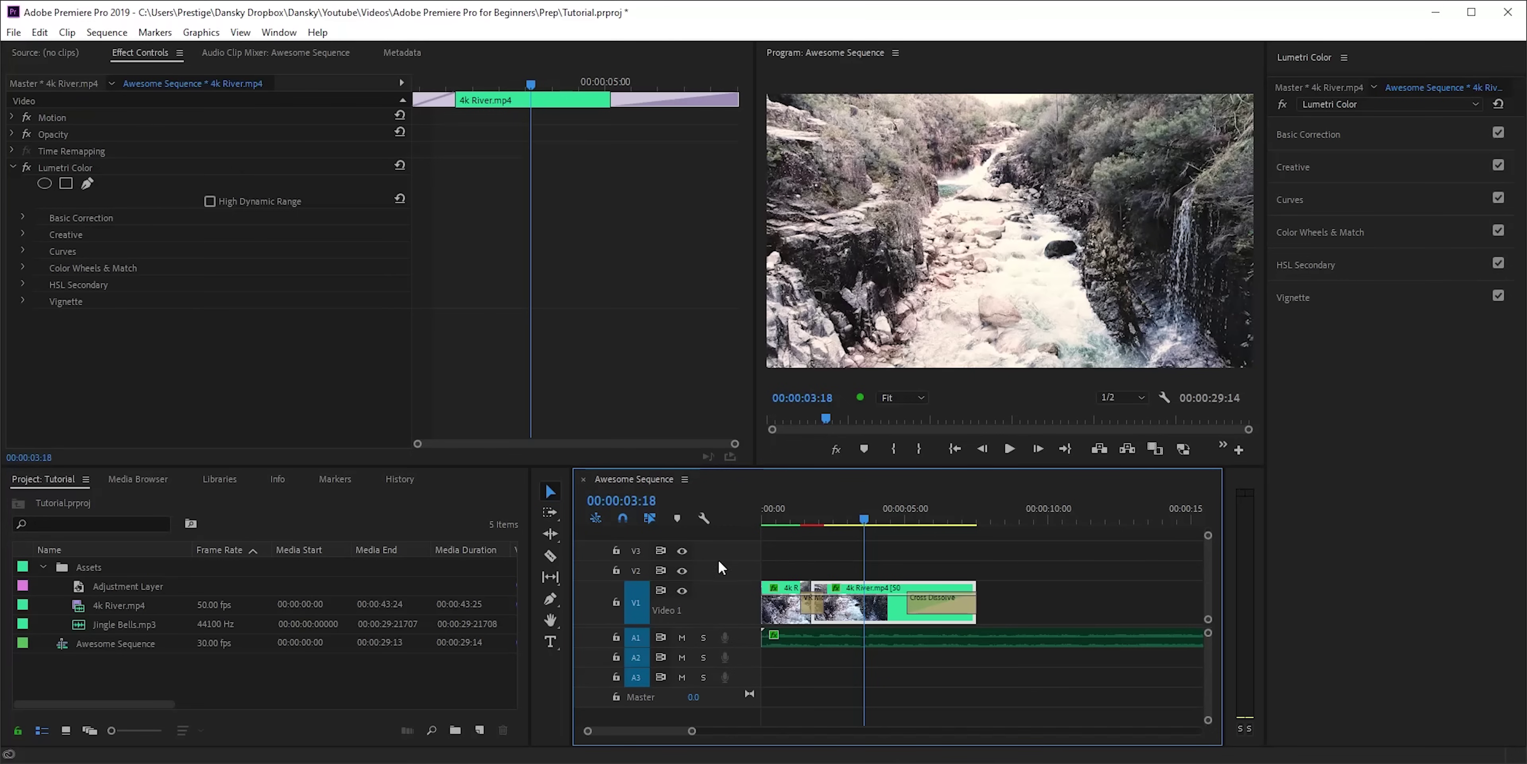
right_click(867, 611)
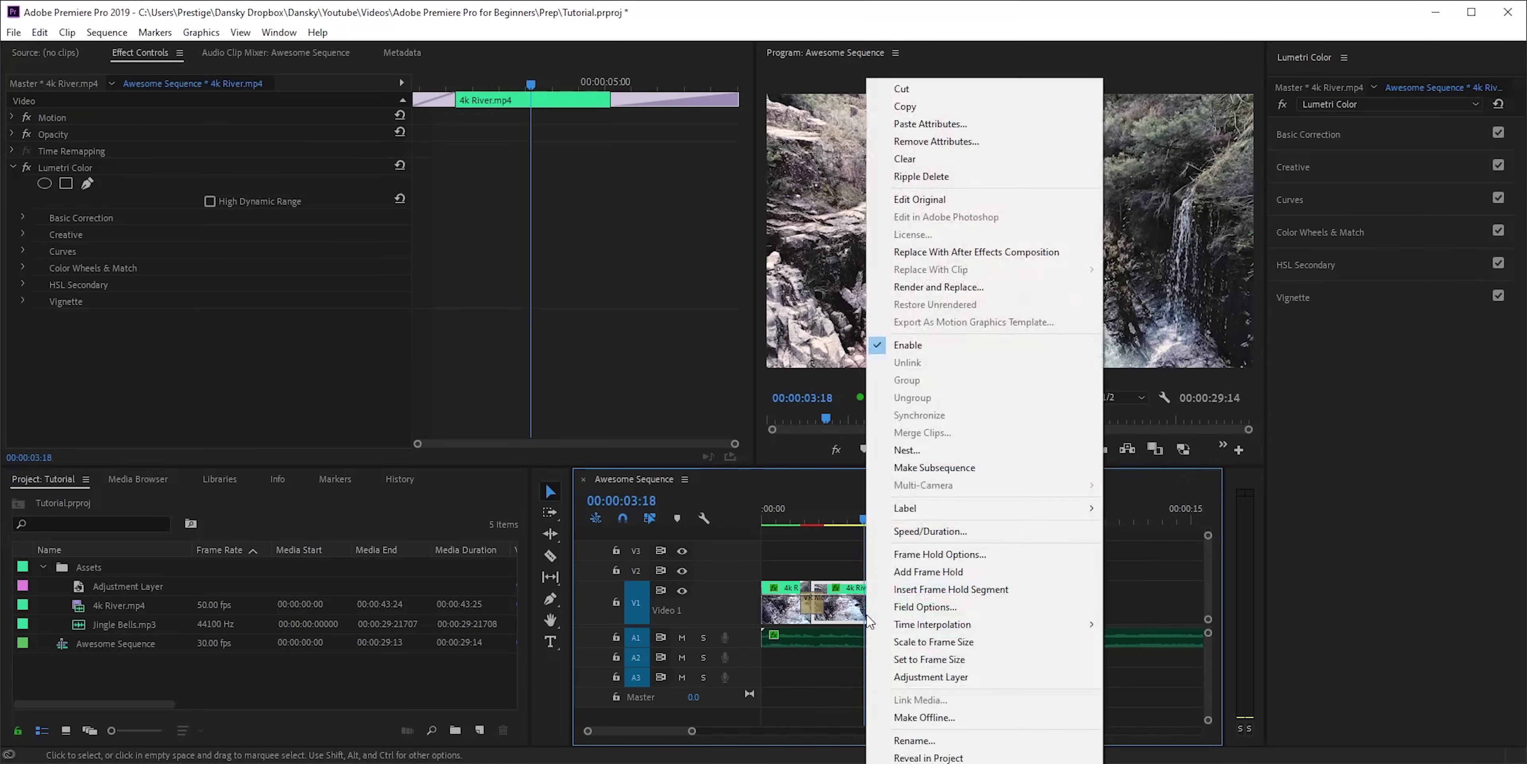
click(917, 142)
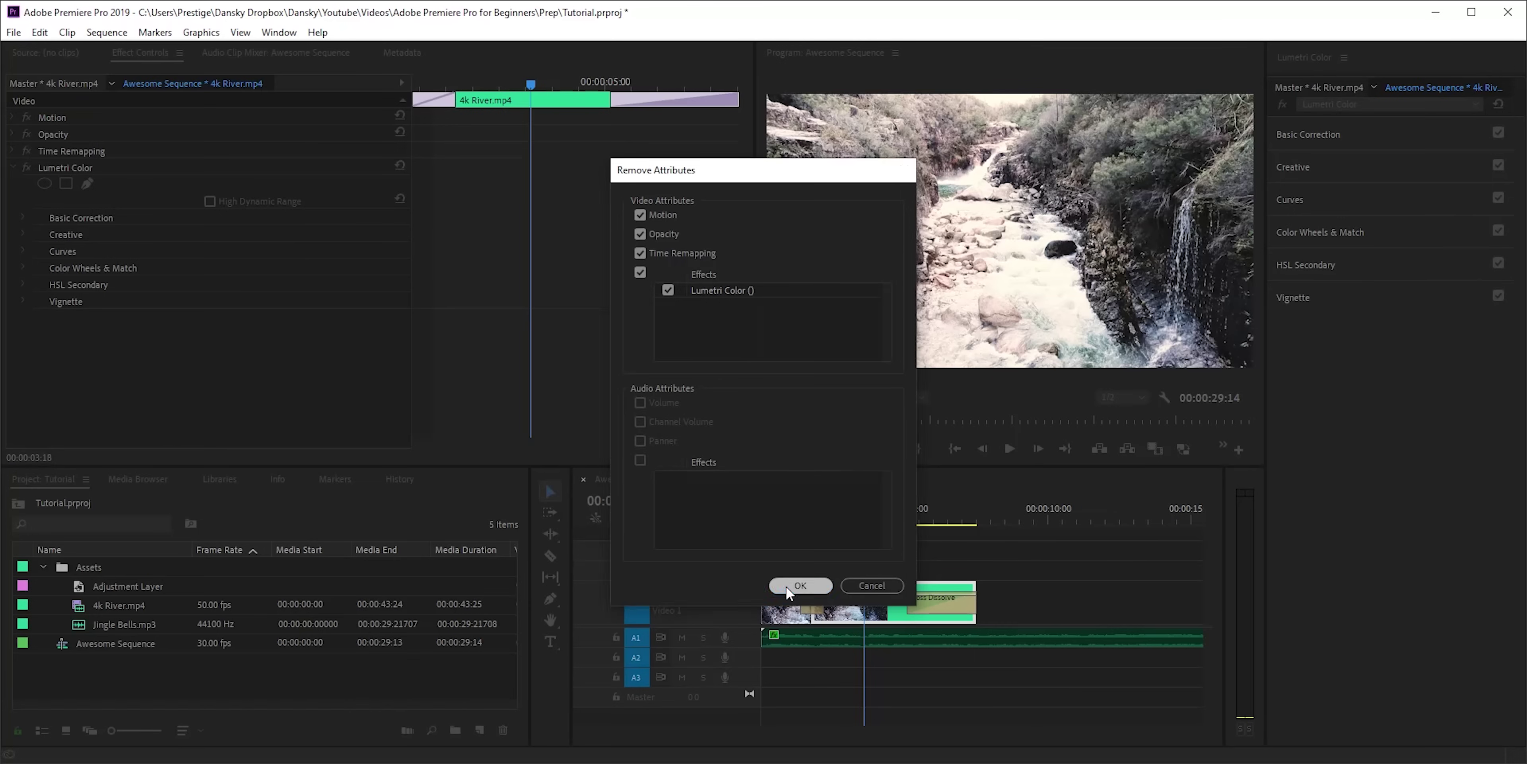
click(799, 585)
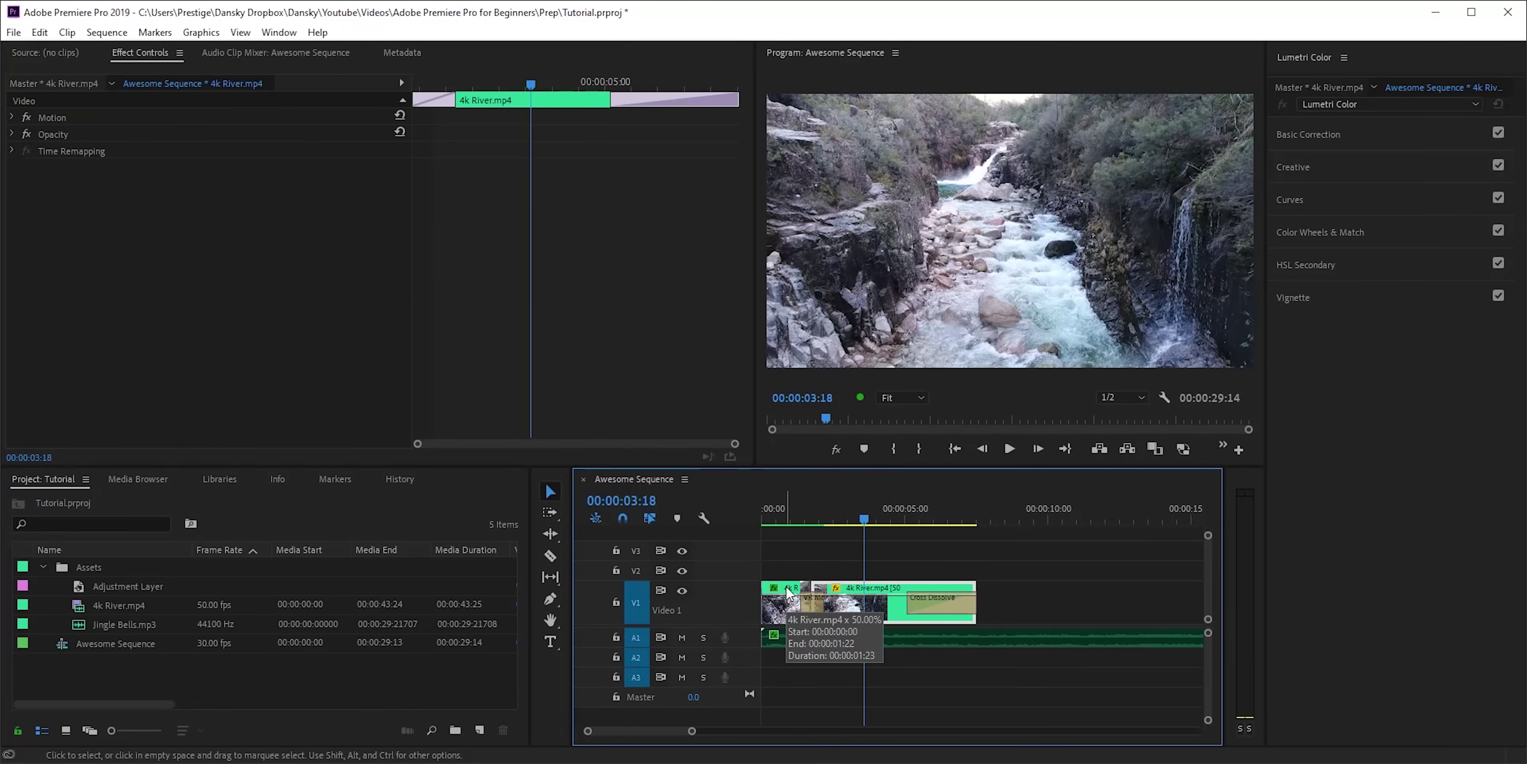
Create a 3840 x 2160, 30 fps adjustment layer and place it on V2 from the sequence start to the end of the river footage
click(480, 731)
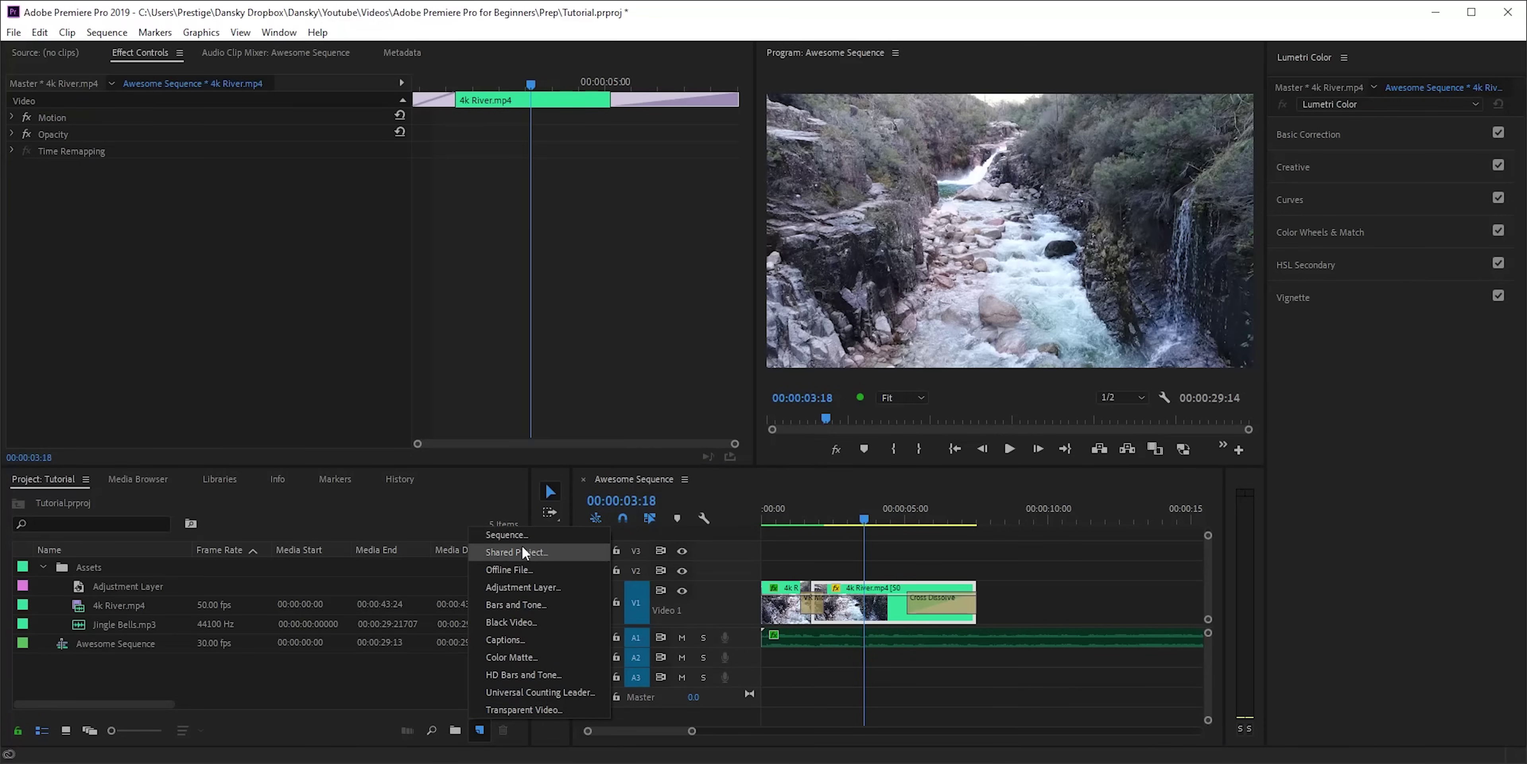
click(519, 587)
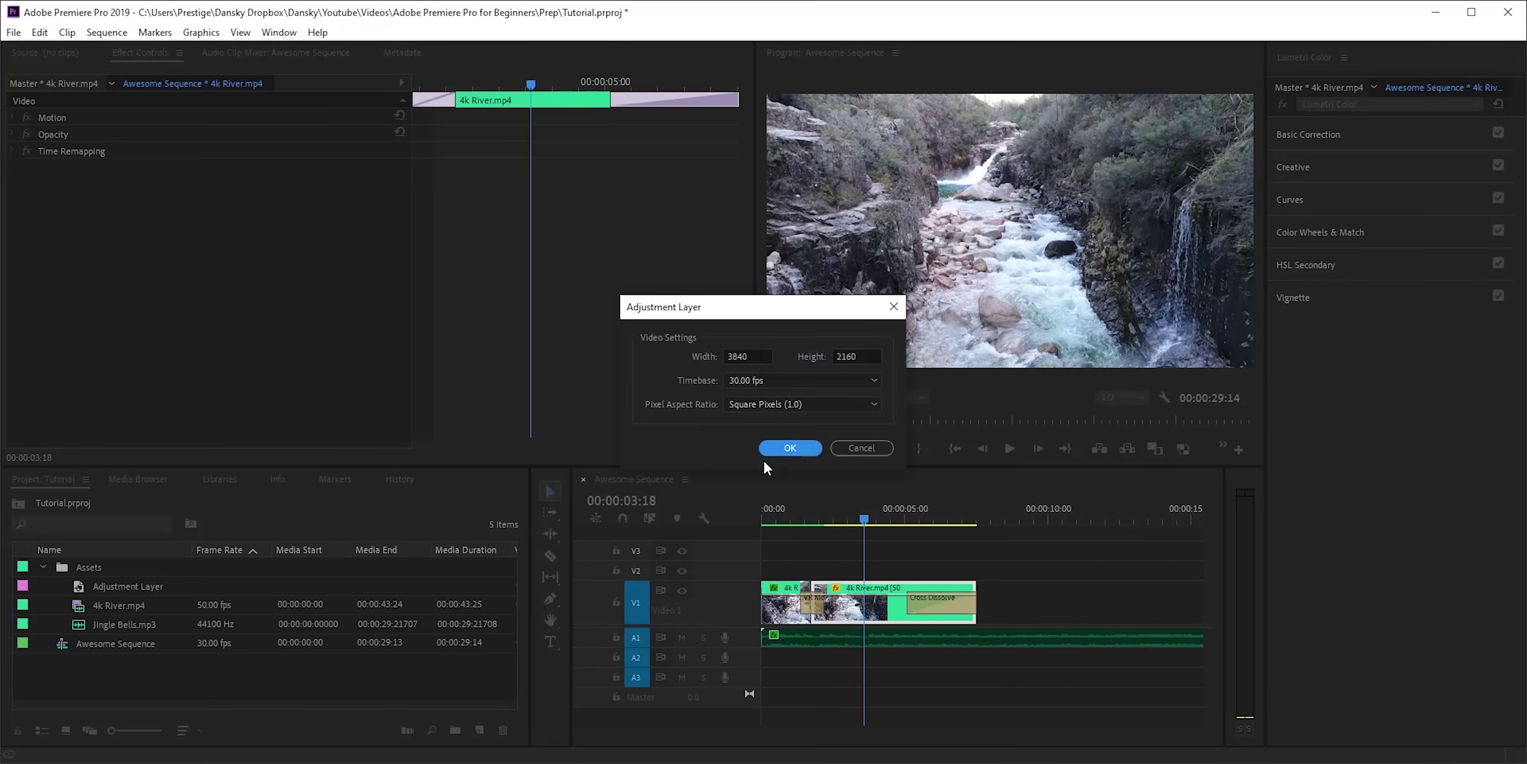
click(790, 448)
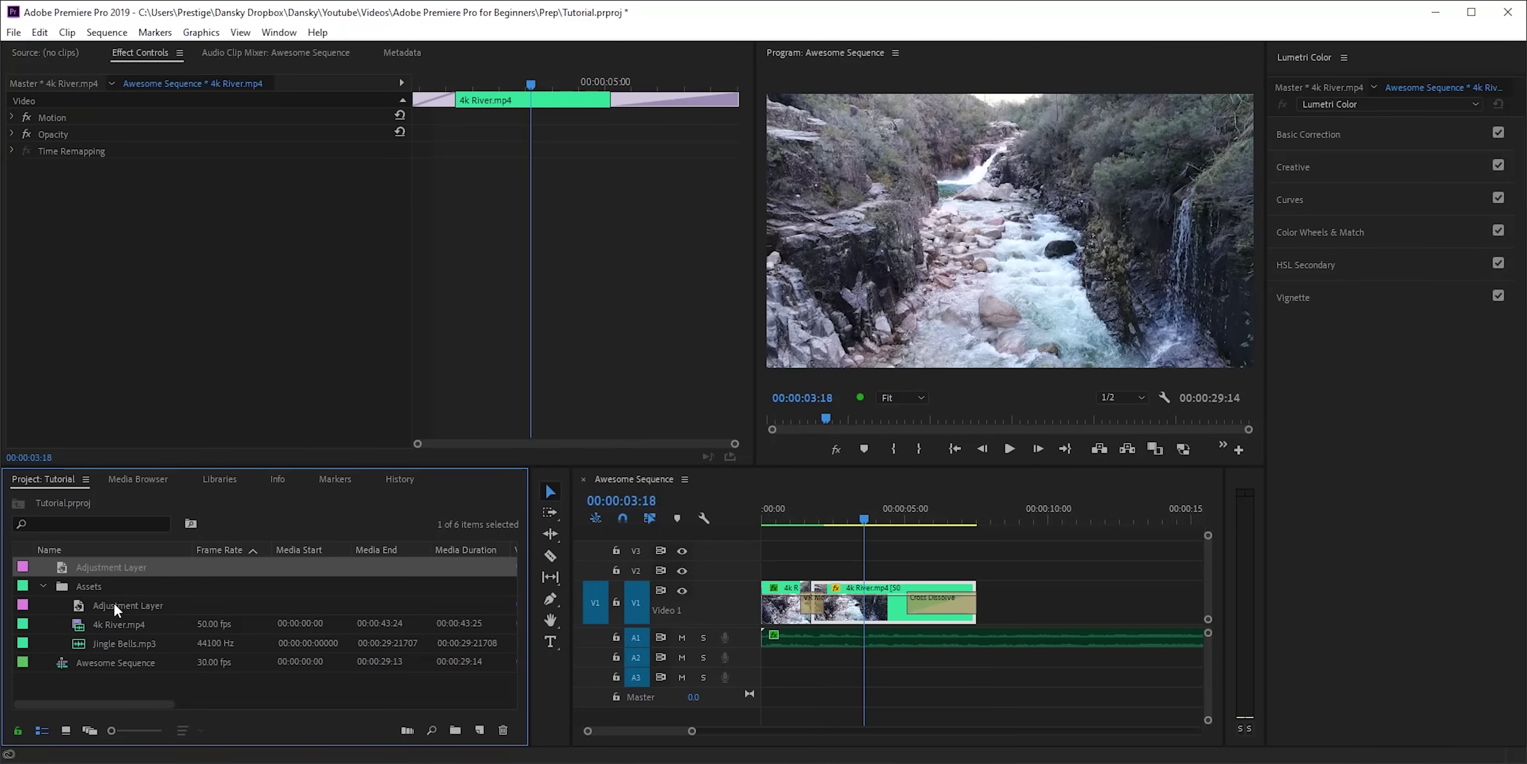
drag(109, 567, 765, 572)
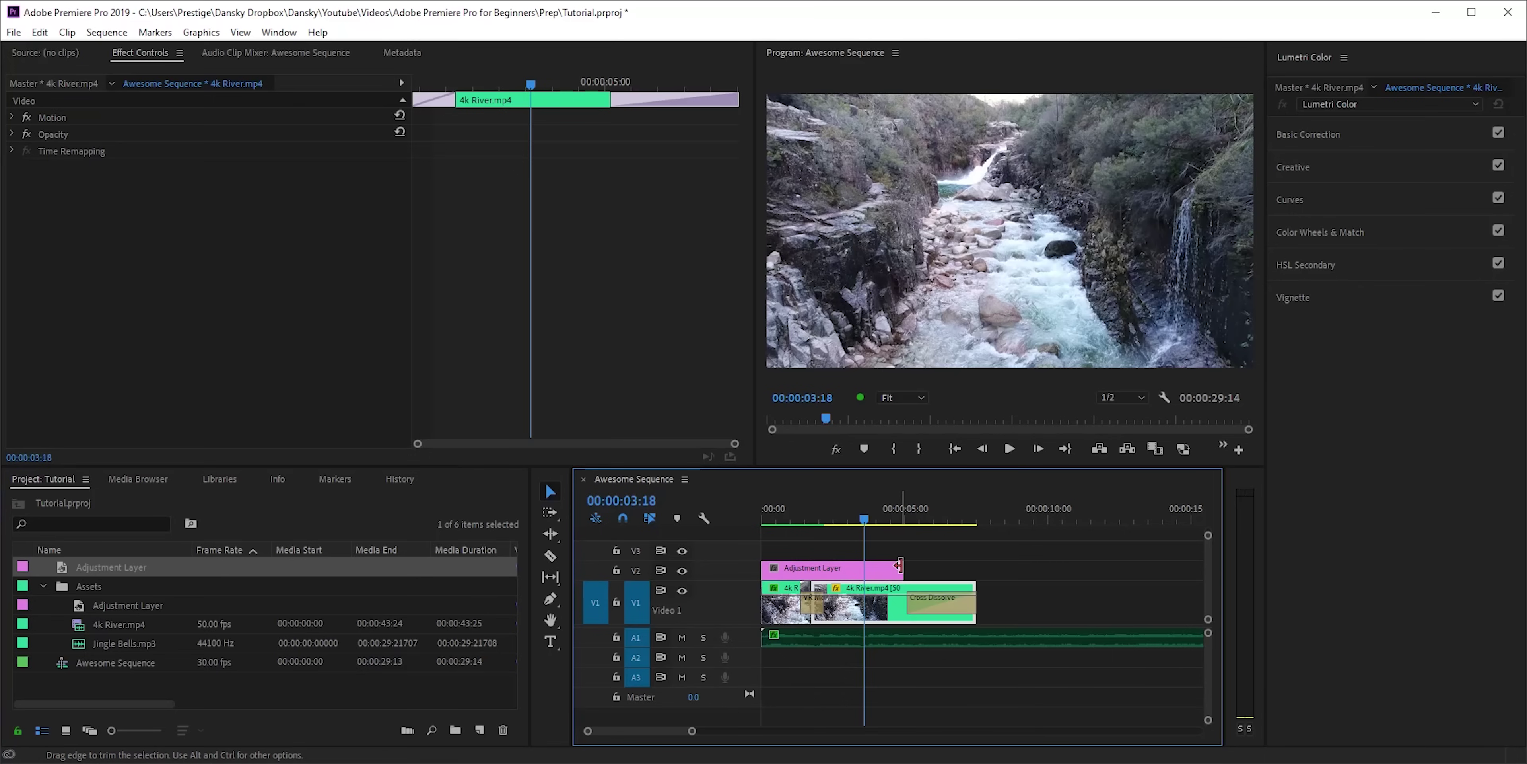
drag(891, 565, 975, 565)
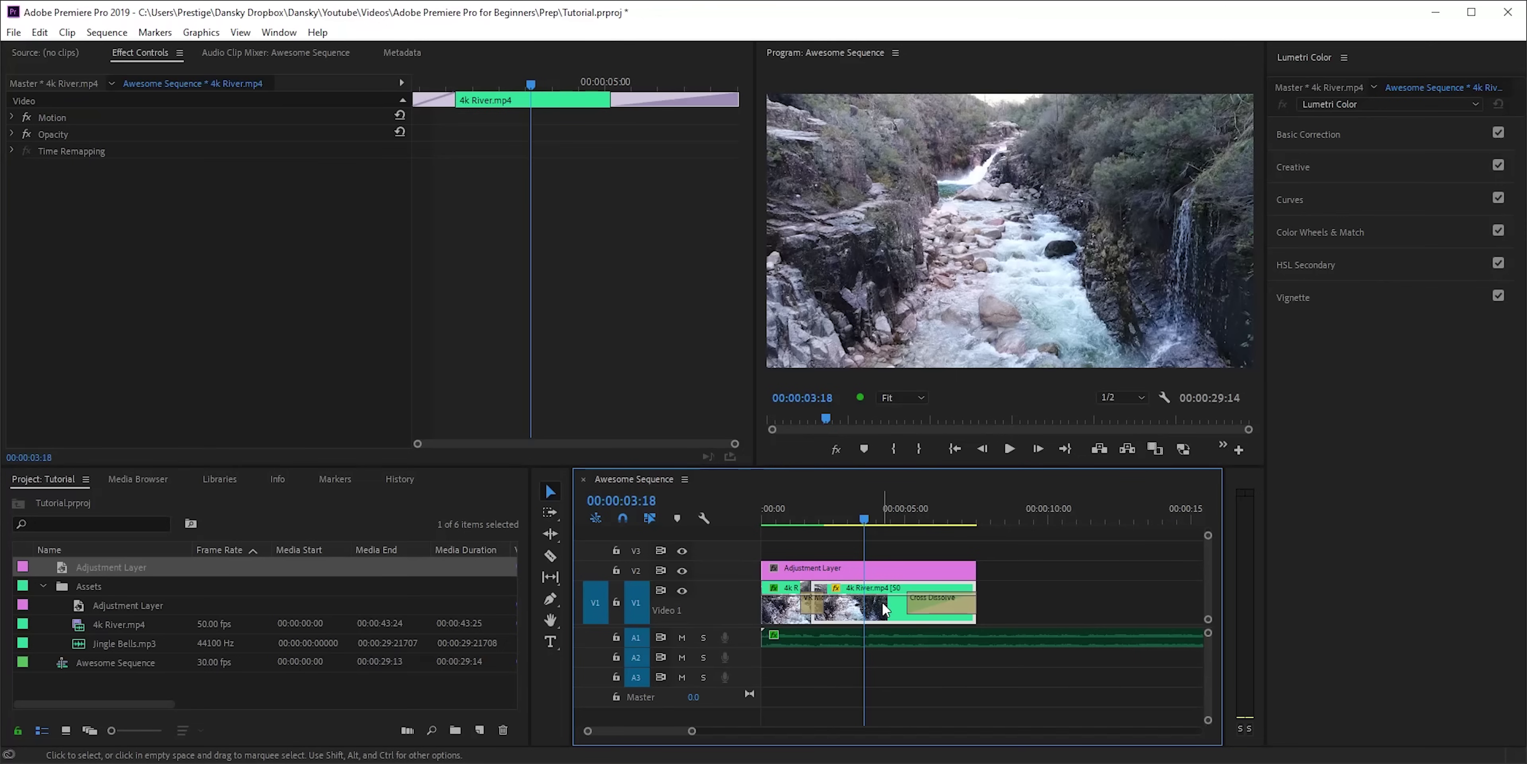
Paste only the copied Lumetri Color effect onto the adjustment layer on V2
click(891, 568)
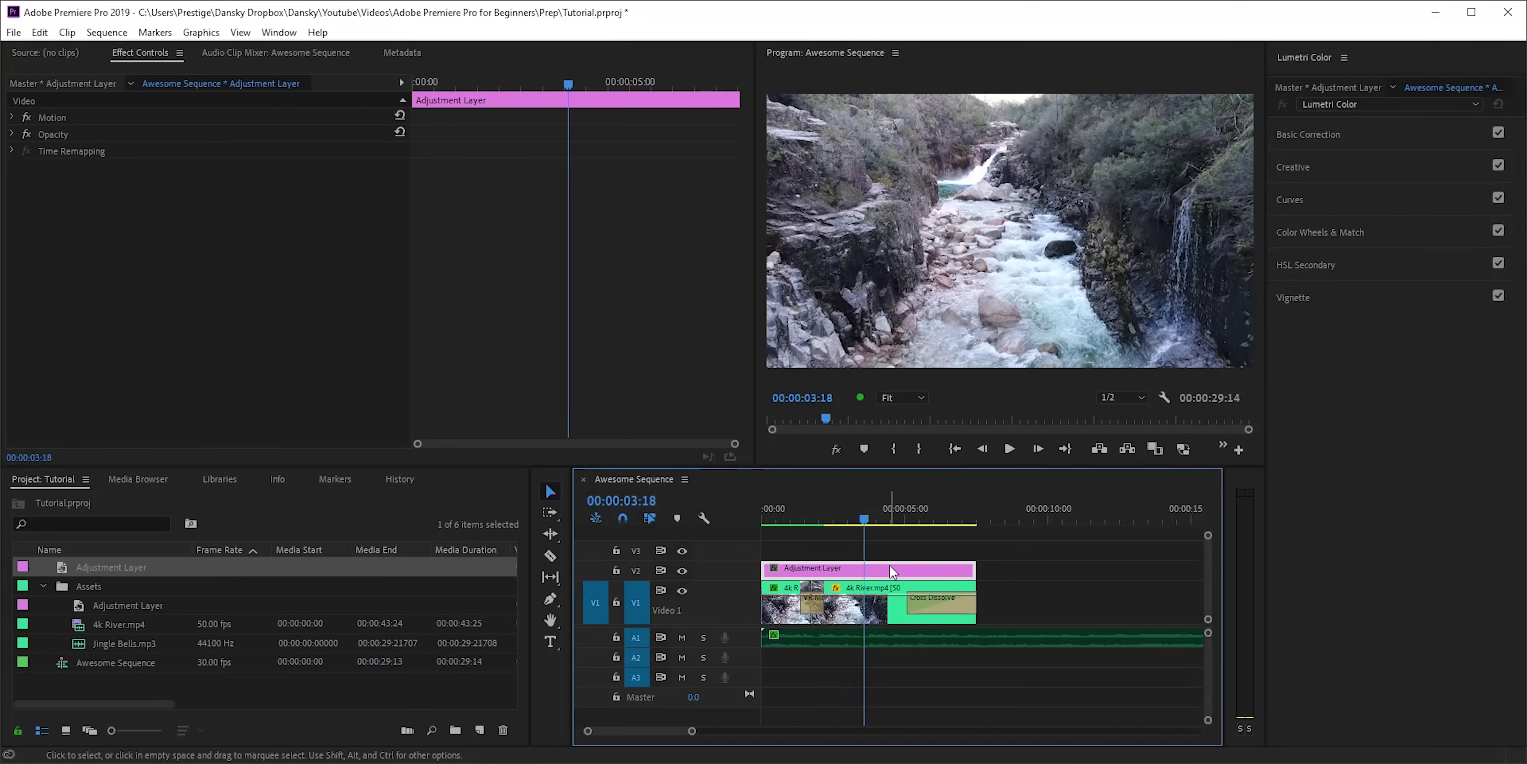
right_click(890, 567)
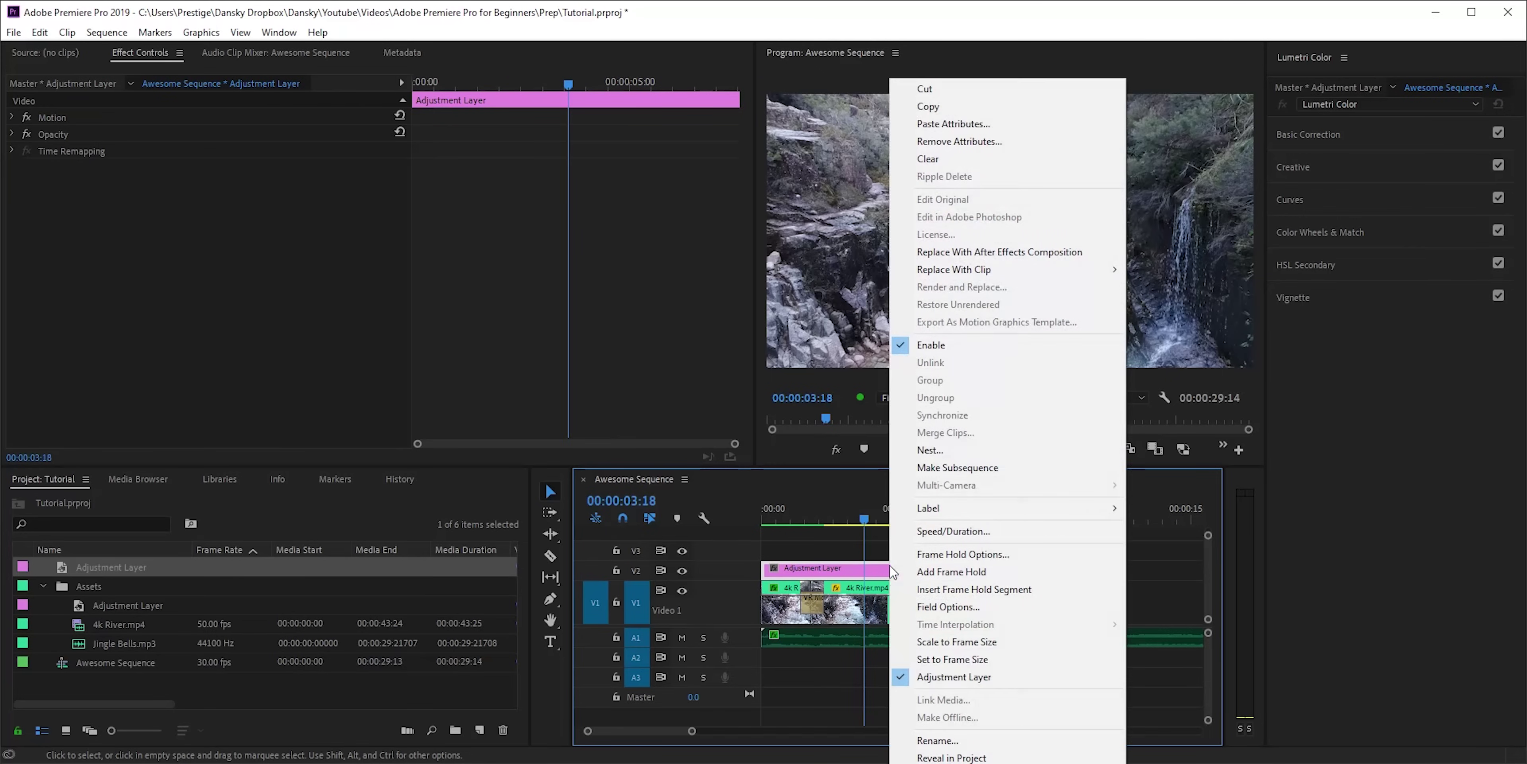
click(990, 125)
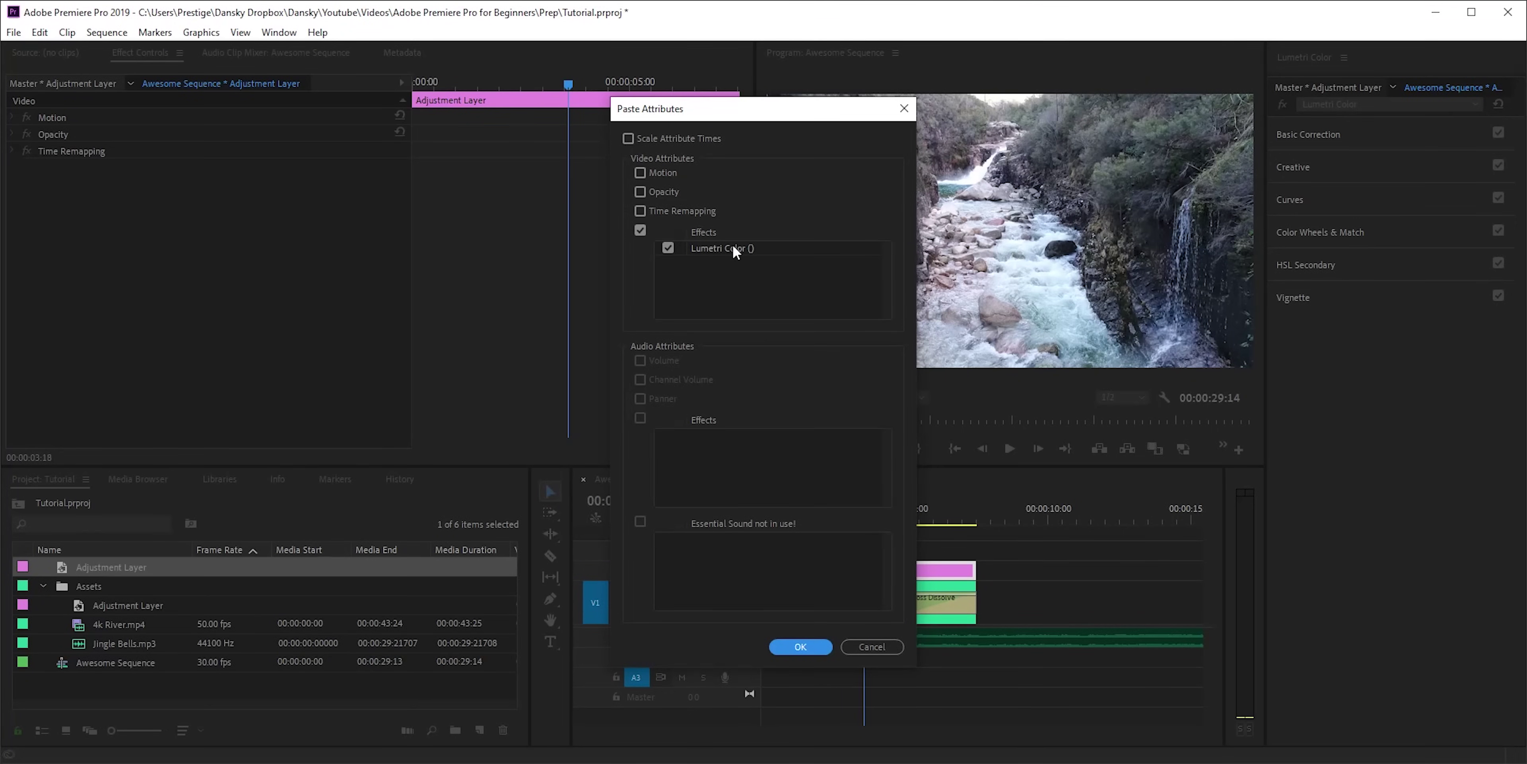
click(799, 646)
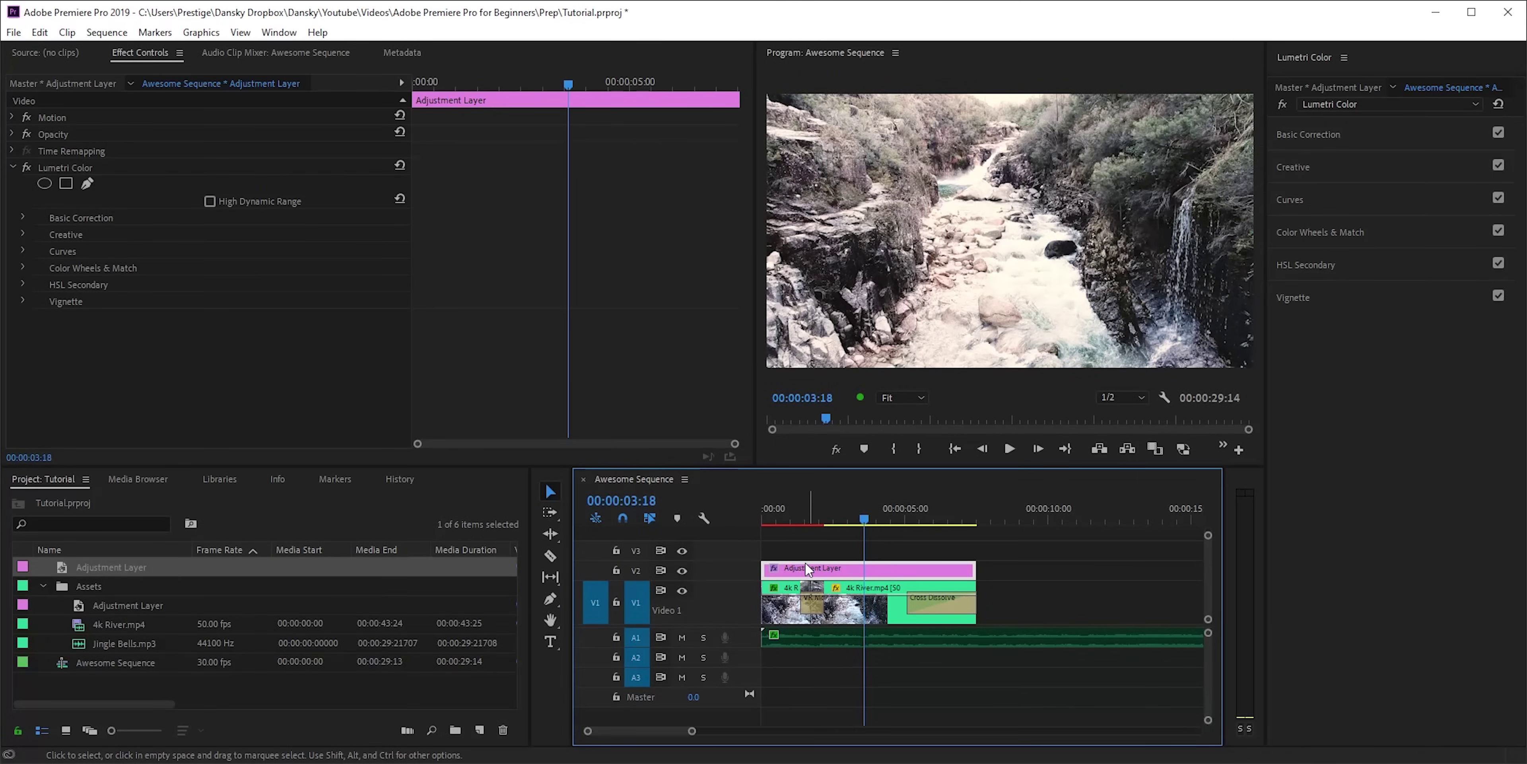
Try shortening the end of the adjustment layer, extend it back to the end of the footage and select it
drag(962, 572, 906, 571)
mouse_move(863, 519)
mouse_down()
mouse_move(940, 520)
mouse_move(864, 520)
mouse_up()
drag(897, 570, 973, 571)
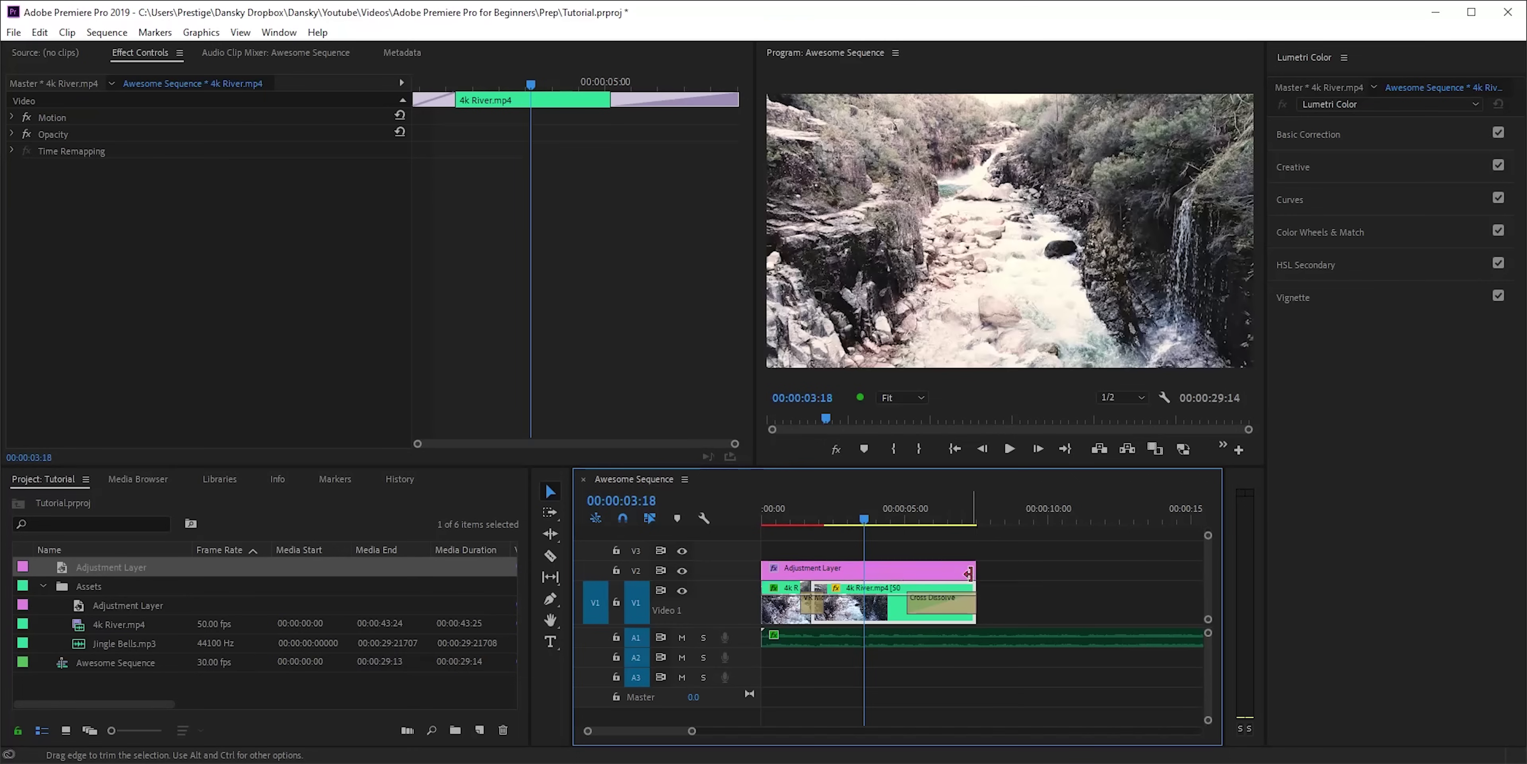
click(913, 573)
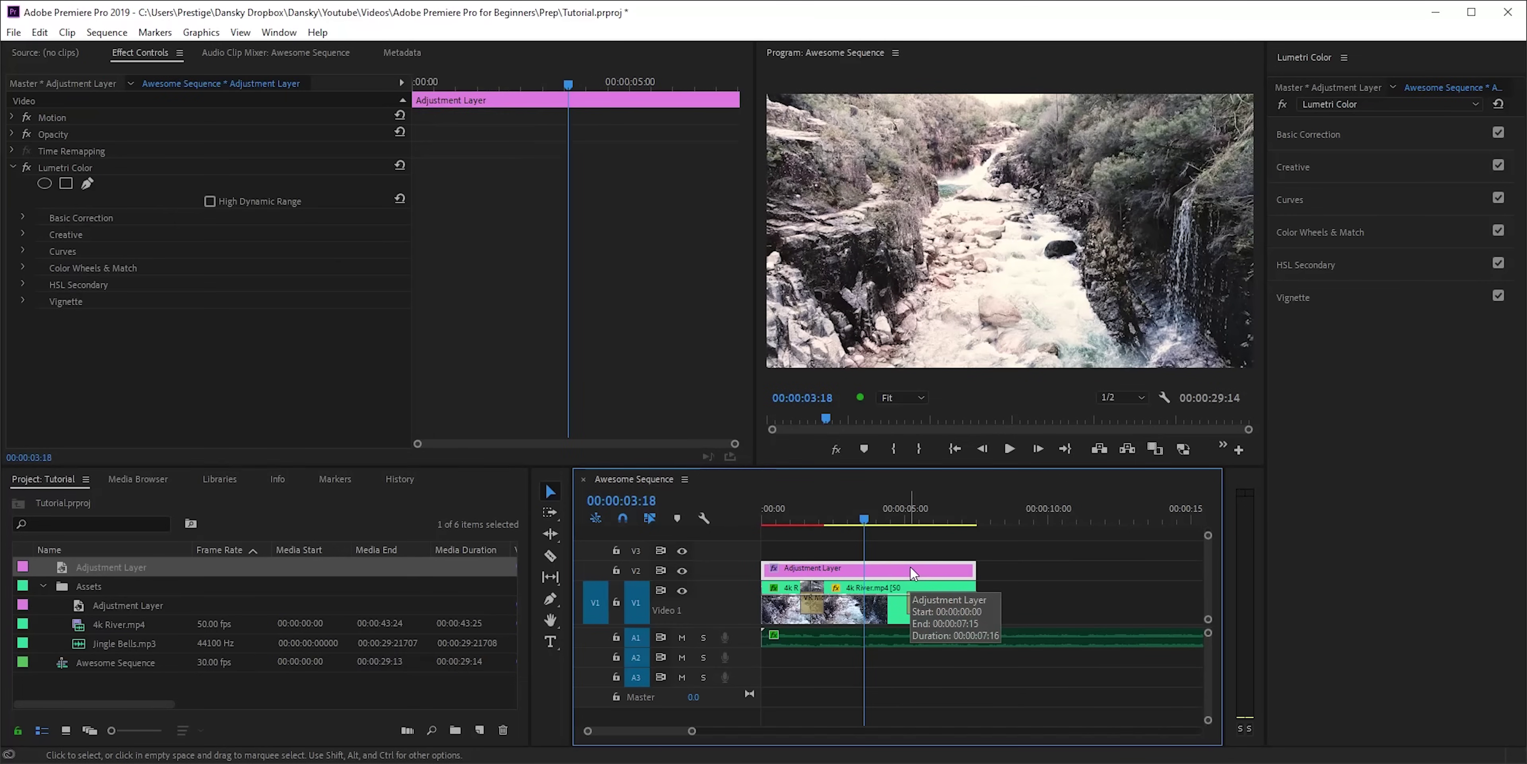
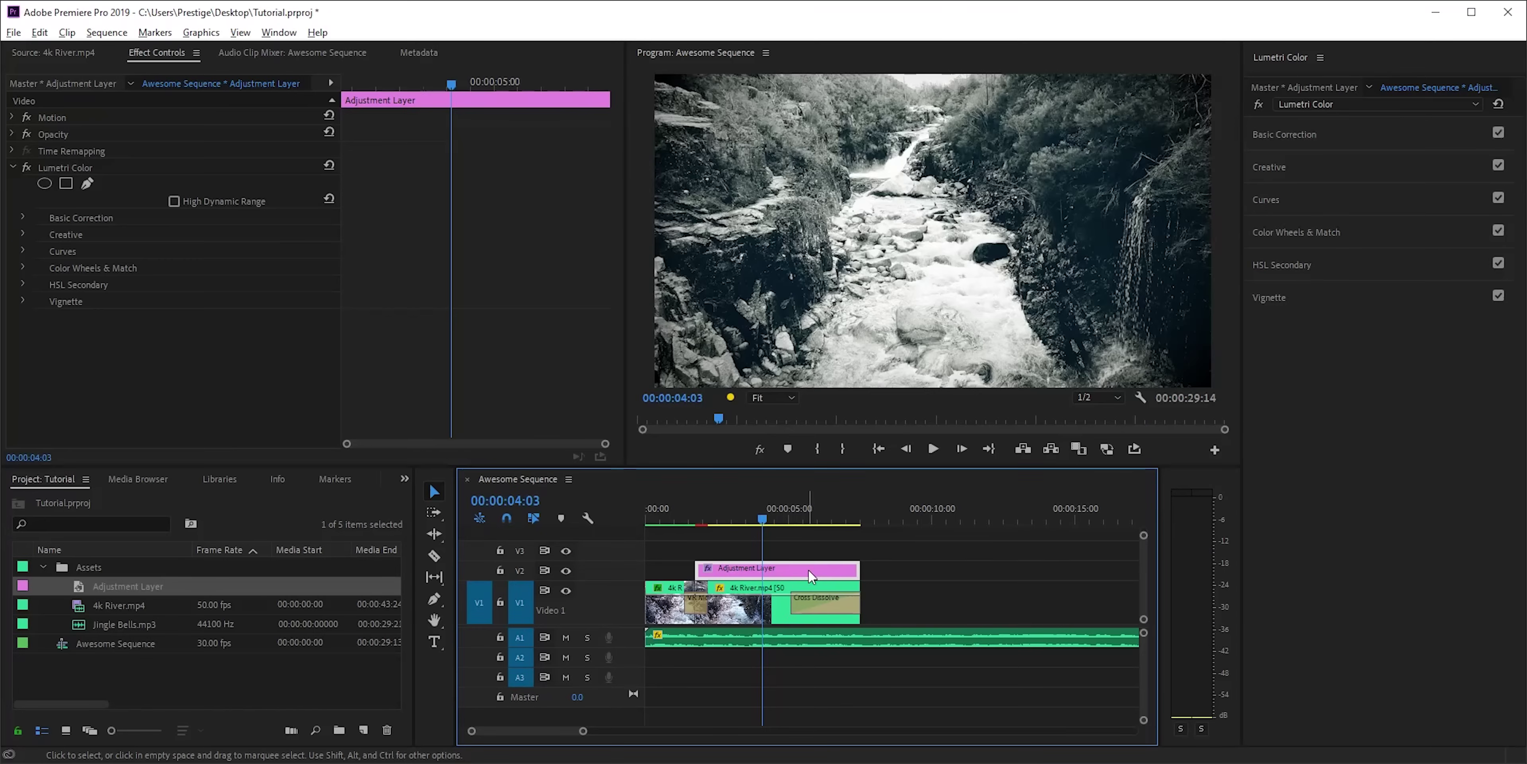
Close Lumetri Color and add Essential Graphics and Essential Sound to the workspace, with the Essential Graphics templates in front
click(1319, 58)
click(1344, 62)
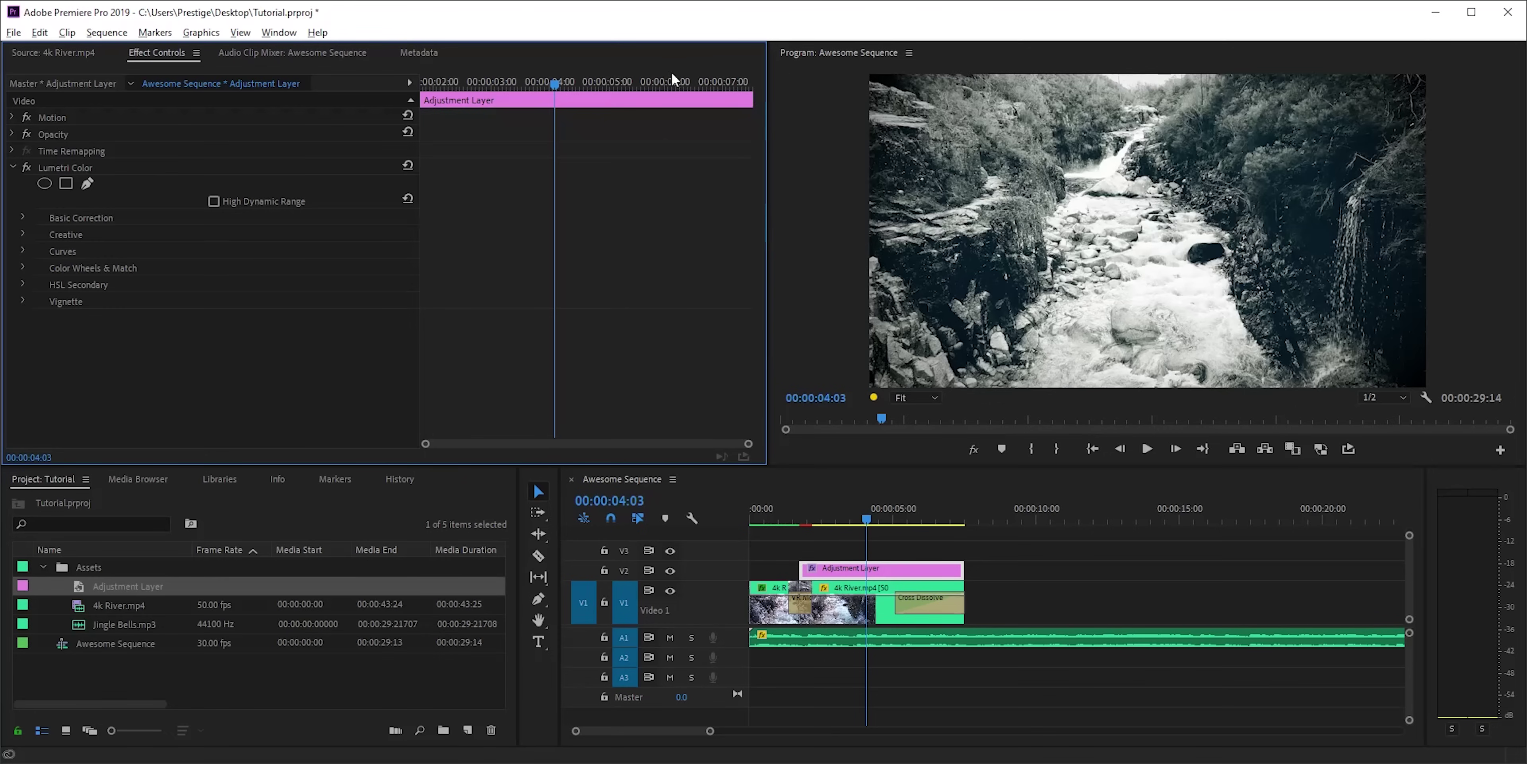
click(289, 34)
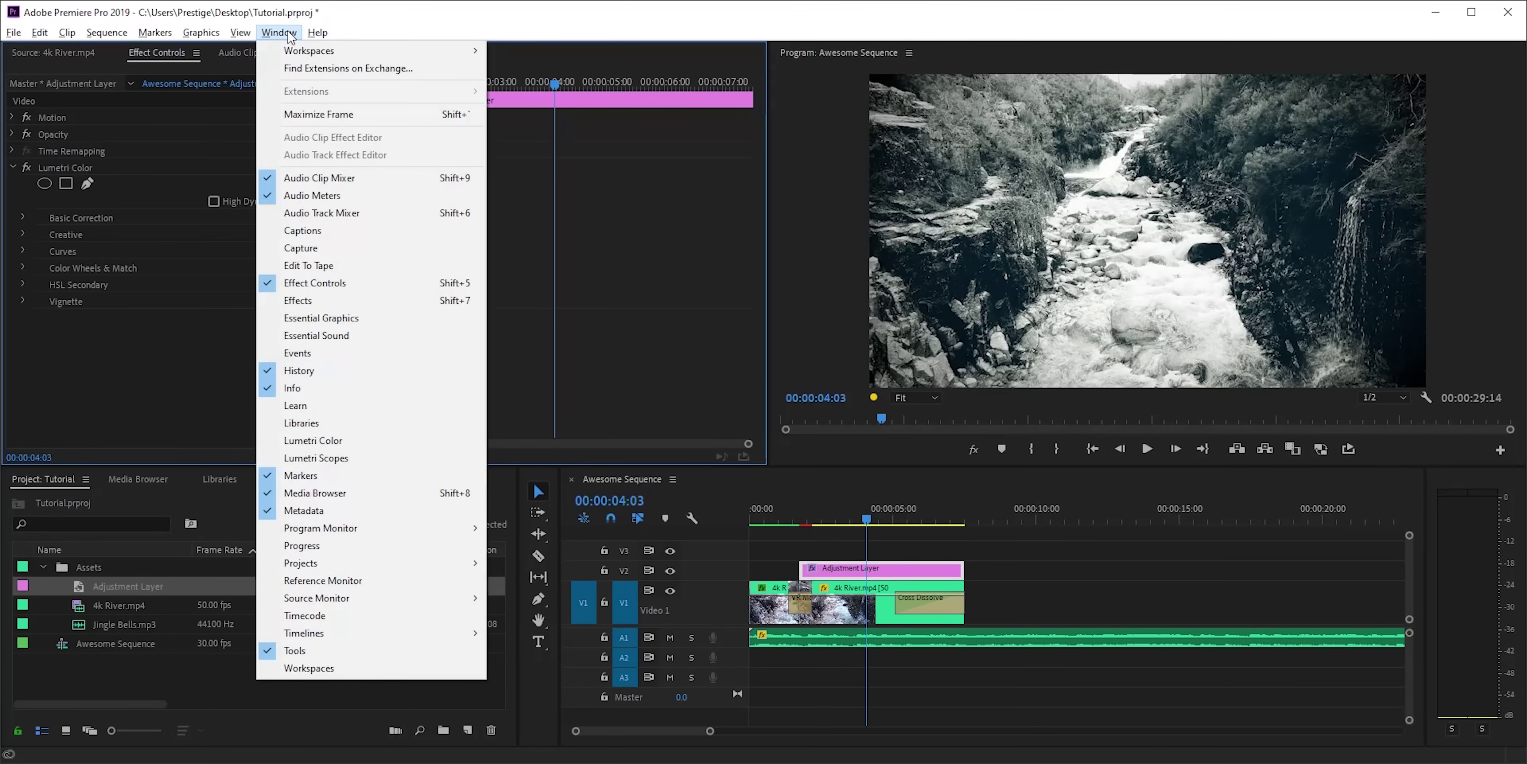
click(334, 318)
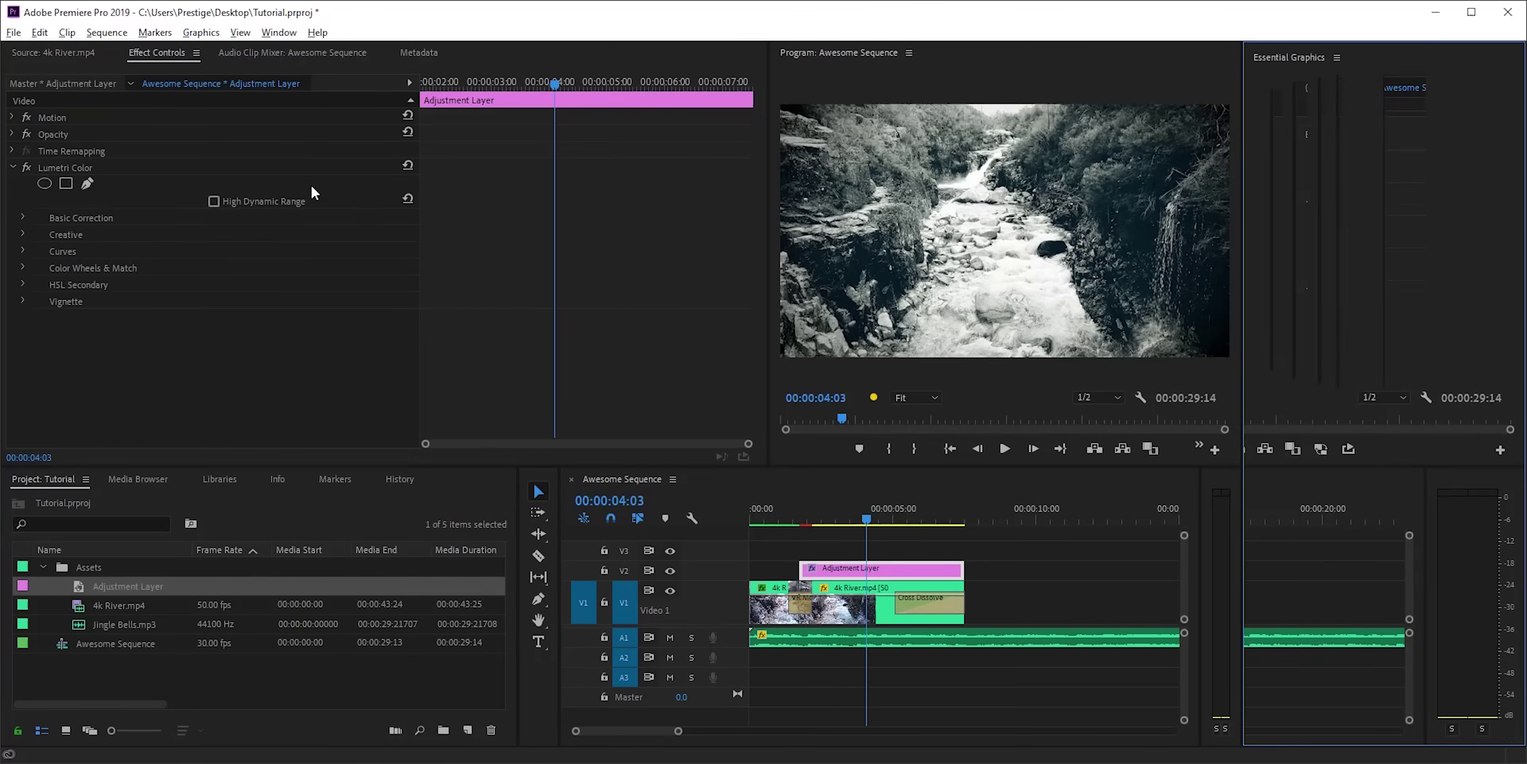
click(279, 32)
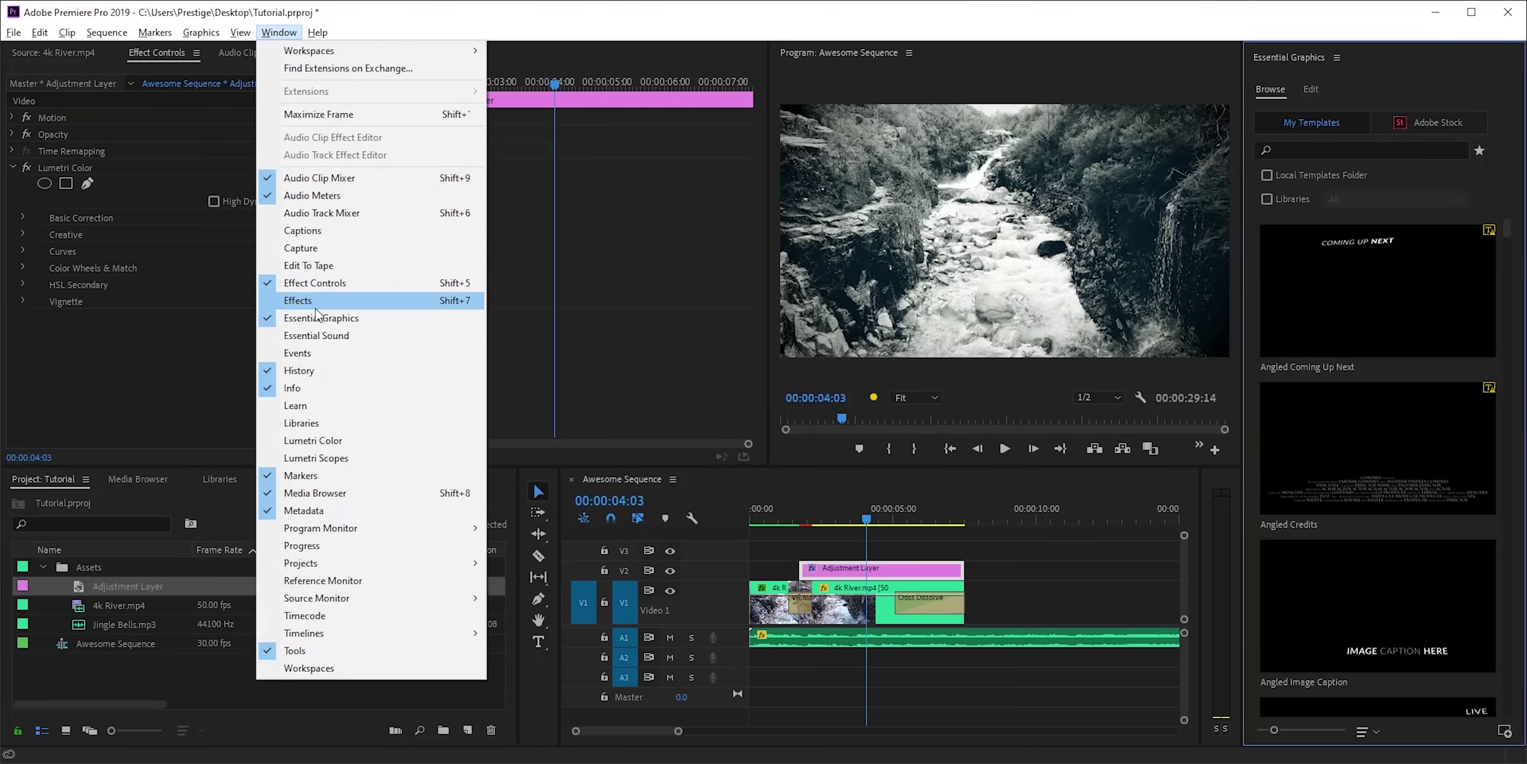
click(319, 336)
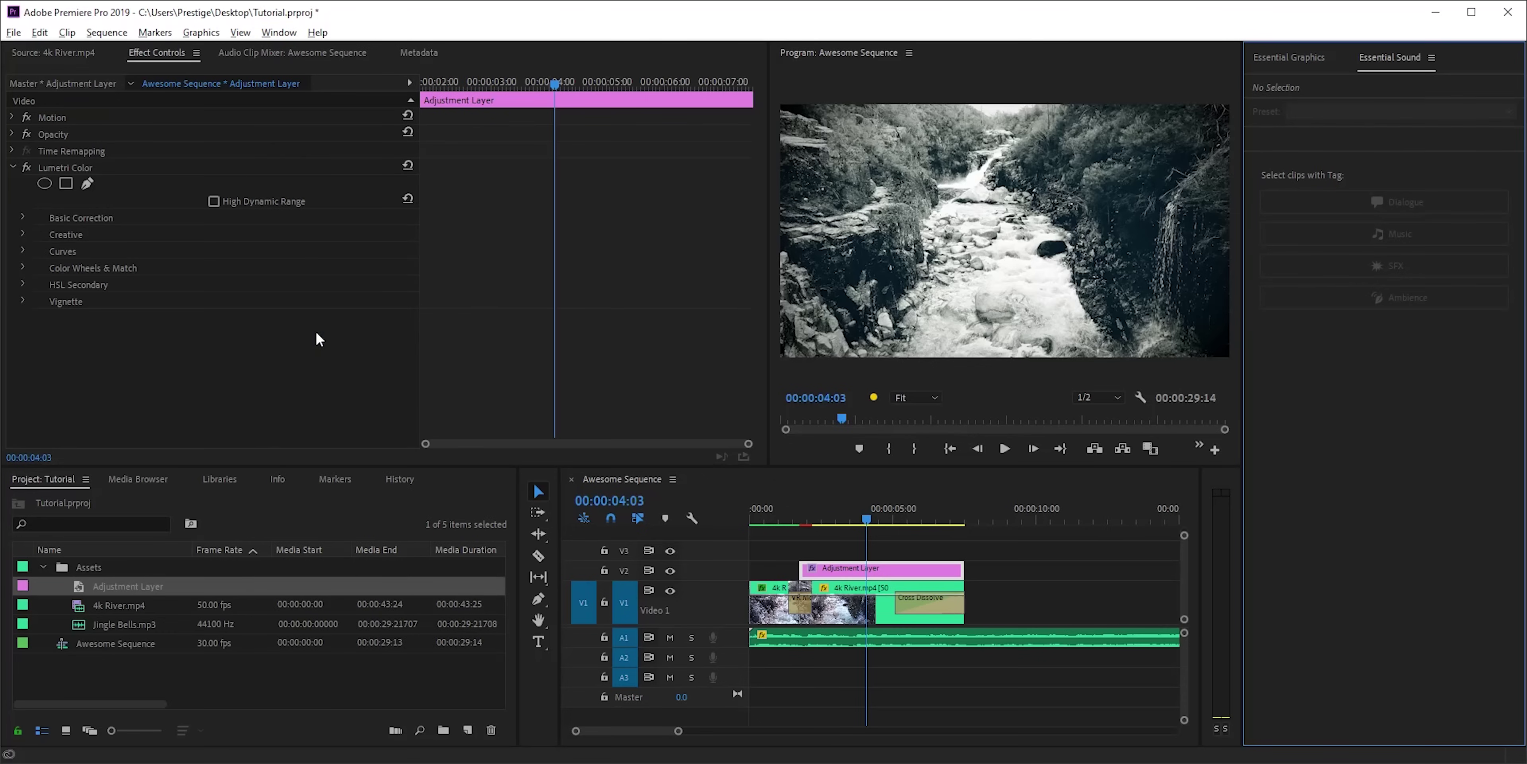
click(1292, 57)
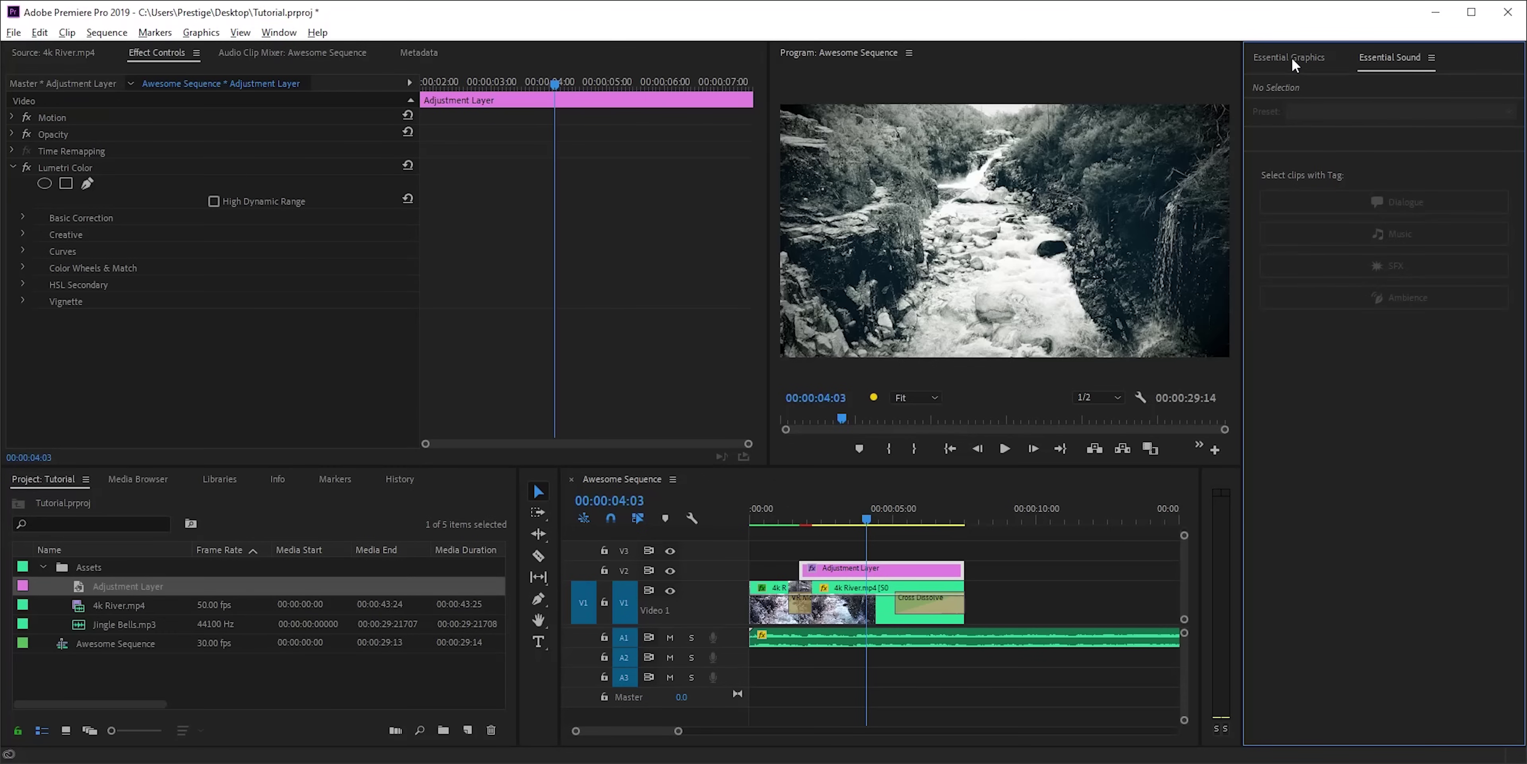
click(1391, 58)
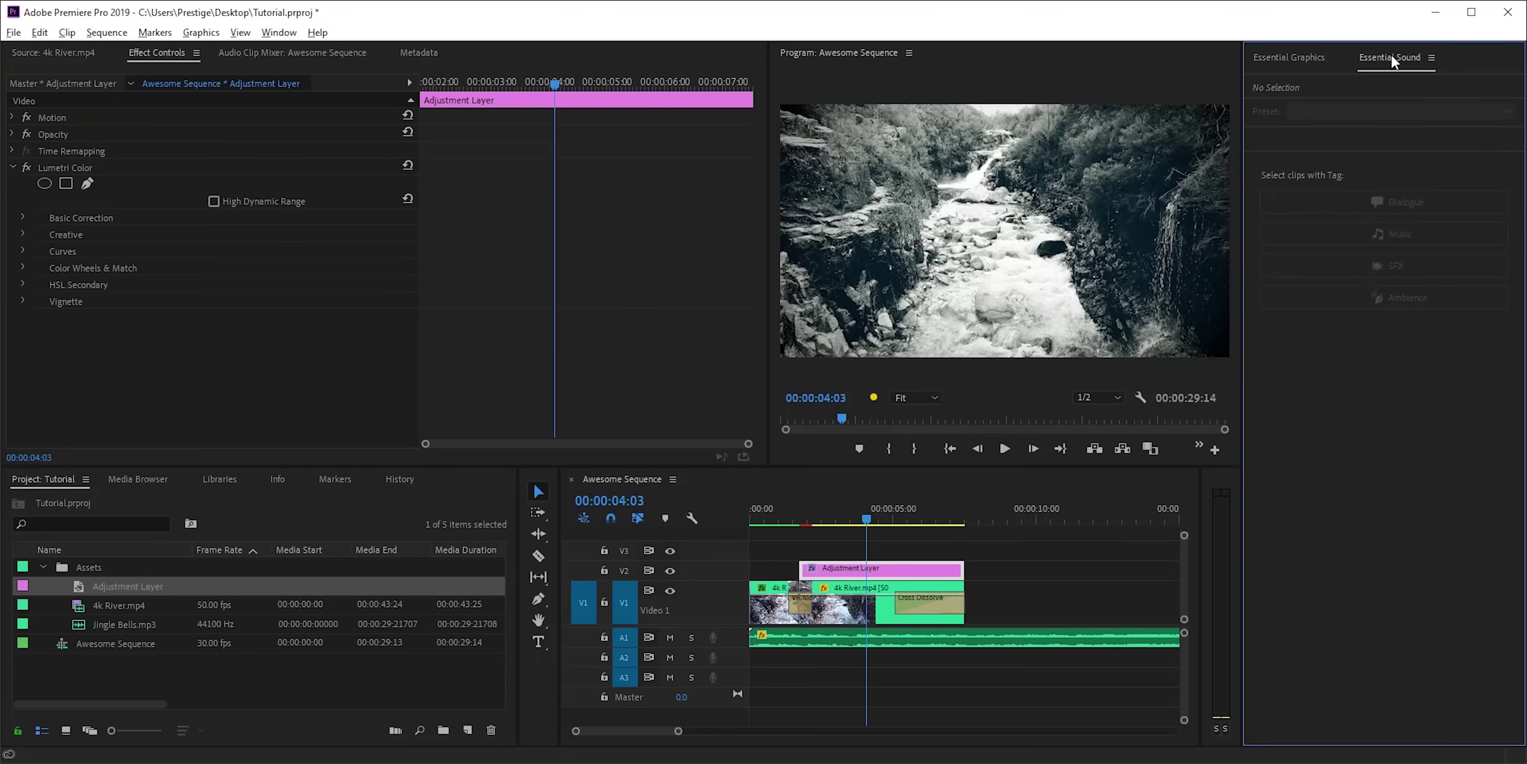
click(1294, 57)
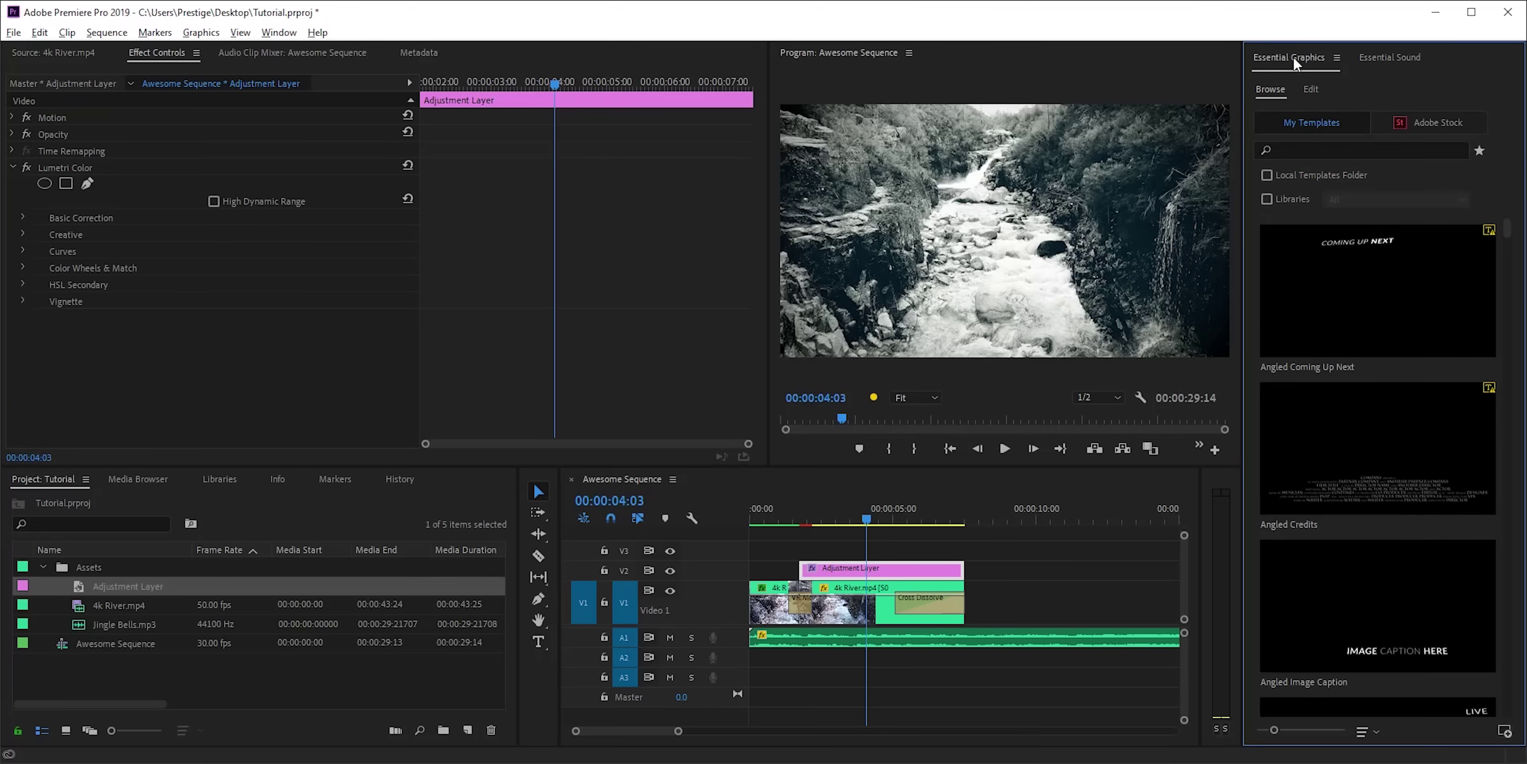
mouse_move(1368, 339)
Add the text HELLO over the middle of the river image at 00:00:04:03 and return to the Selection tool
click(539, 640)
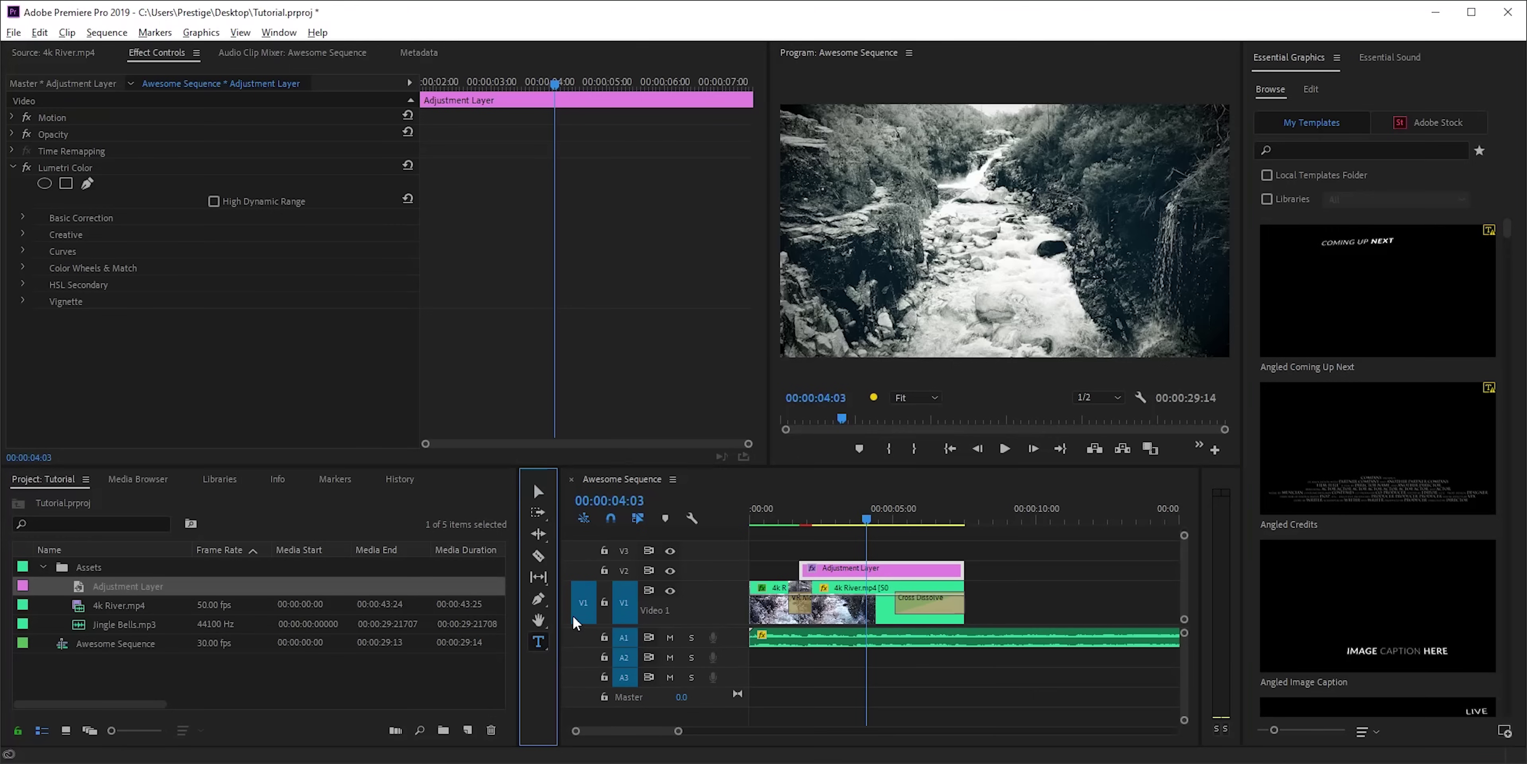
click(948, 255)
text(HELLO)
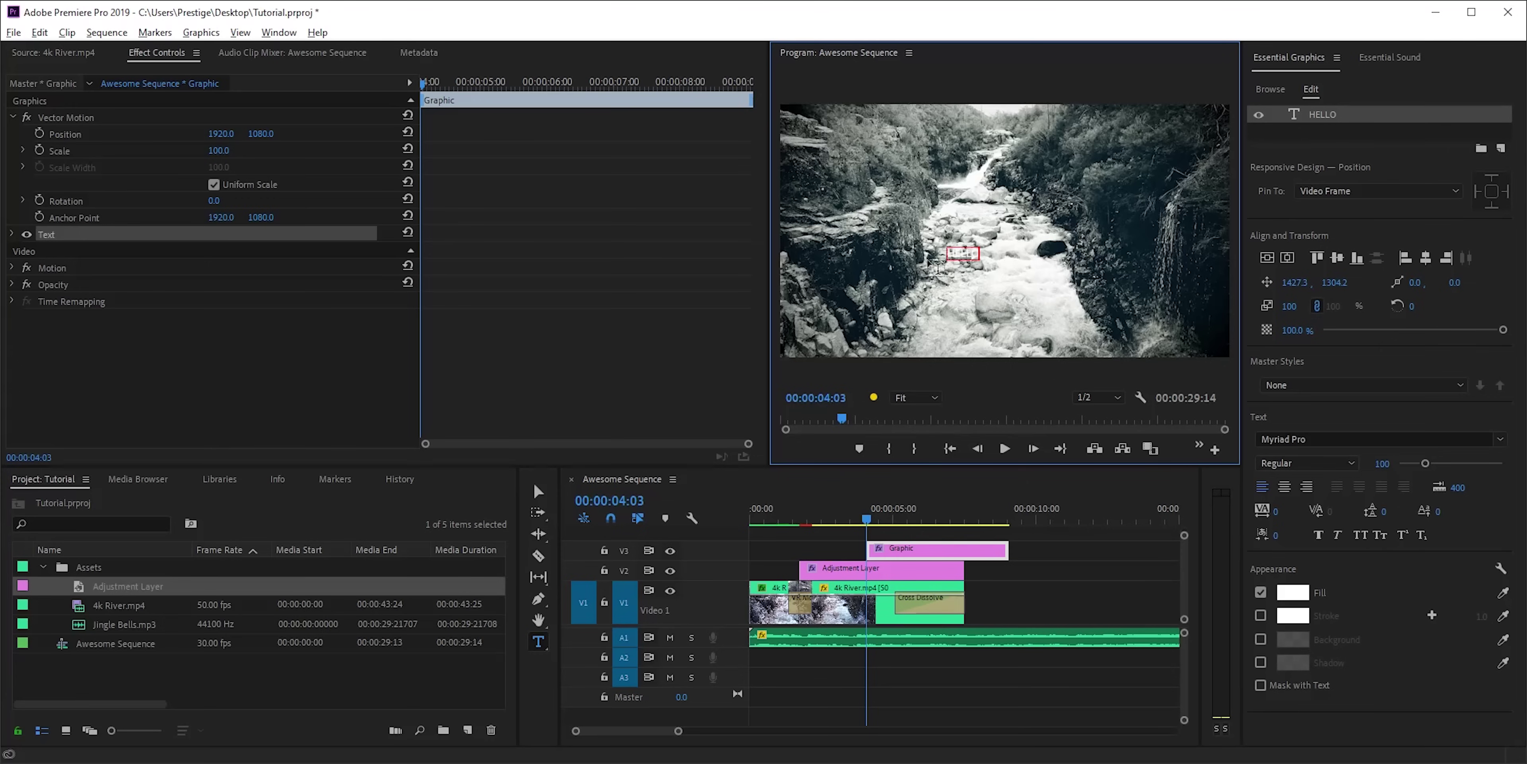
click(538, 492)
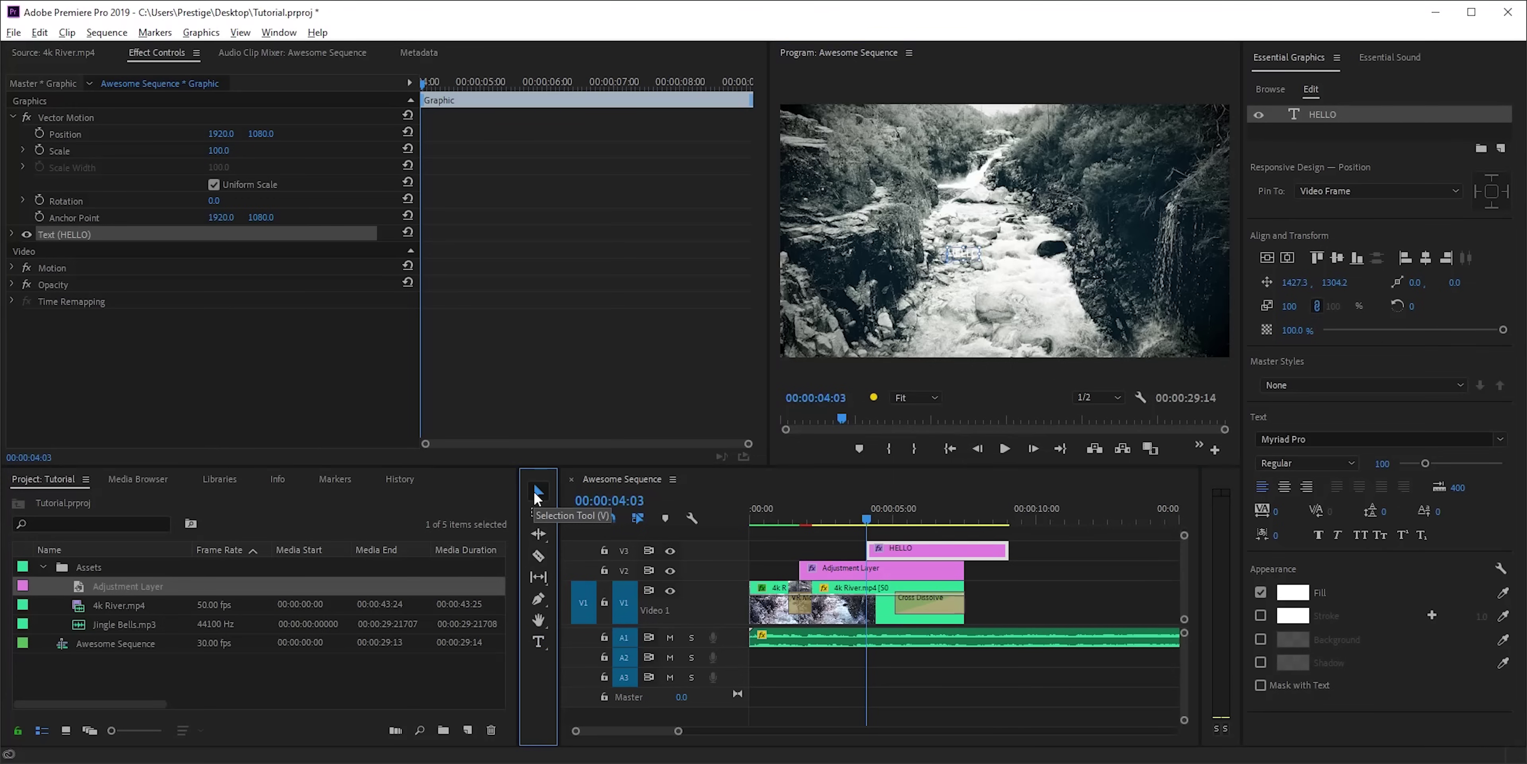
Set the font size of the HELLO text to 345
click(13, 234)
click(12, 235)
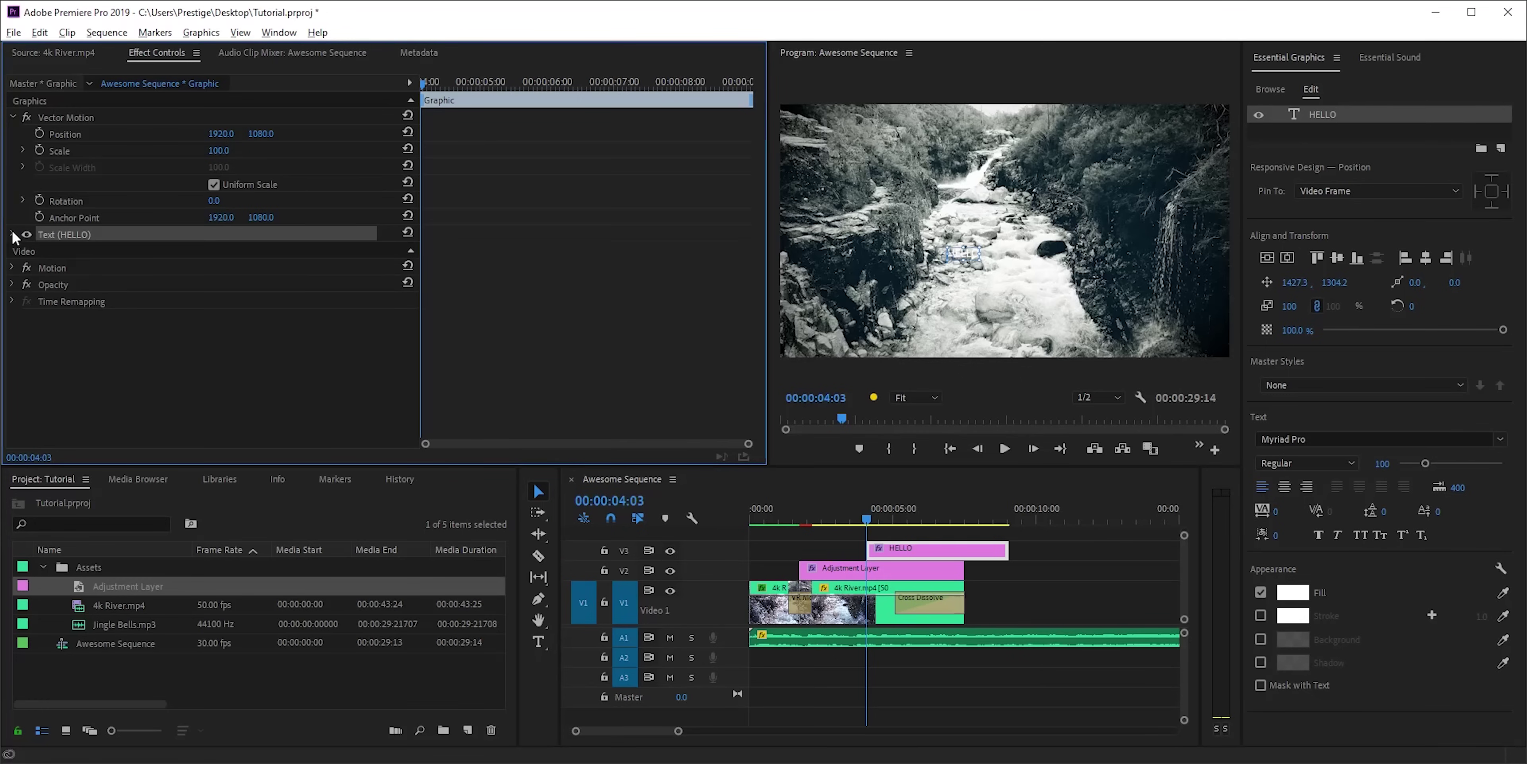
click(1276, 94)
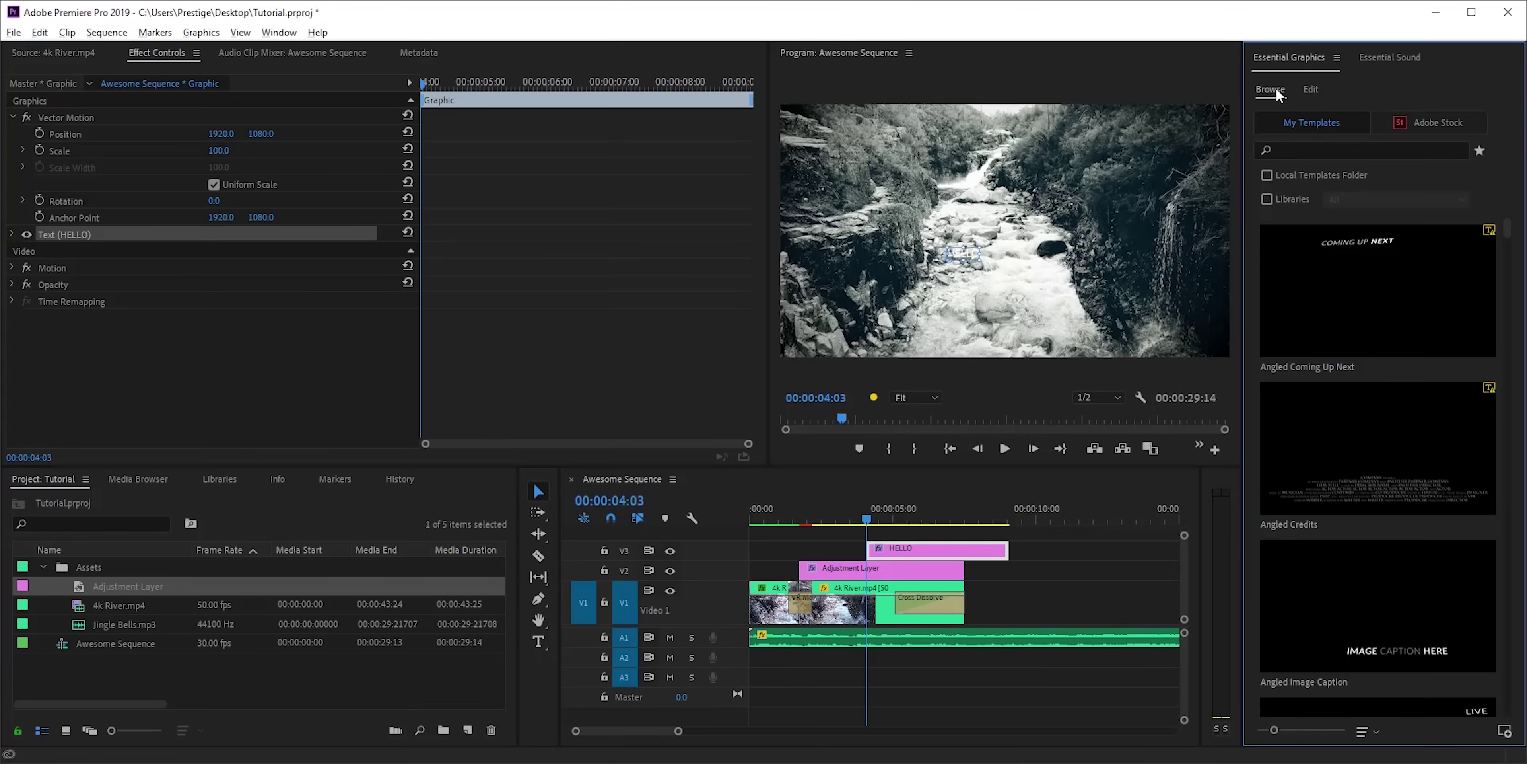
click(1311, 91)
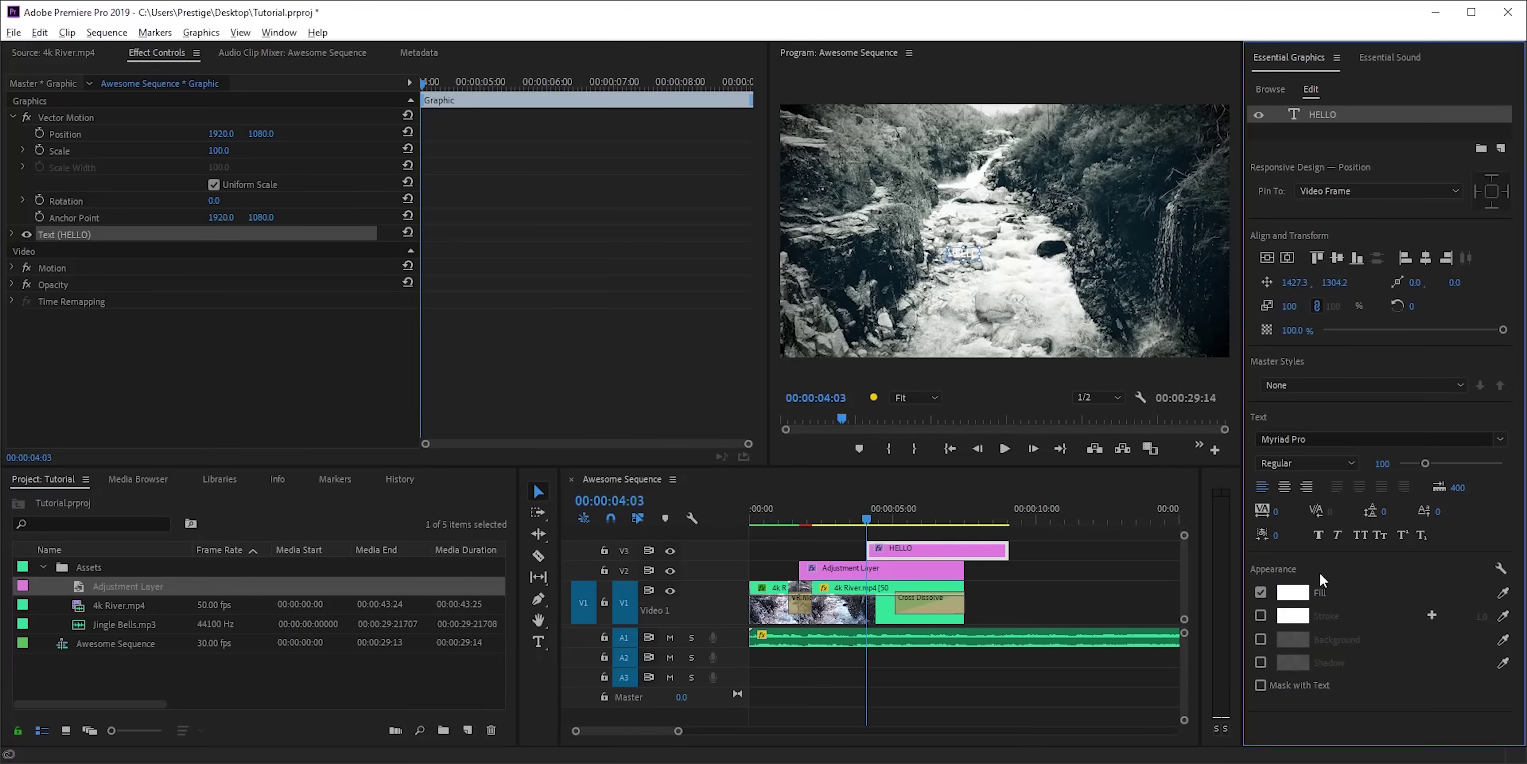
drag(1382, 463, 1518, 462)
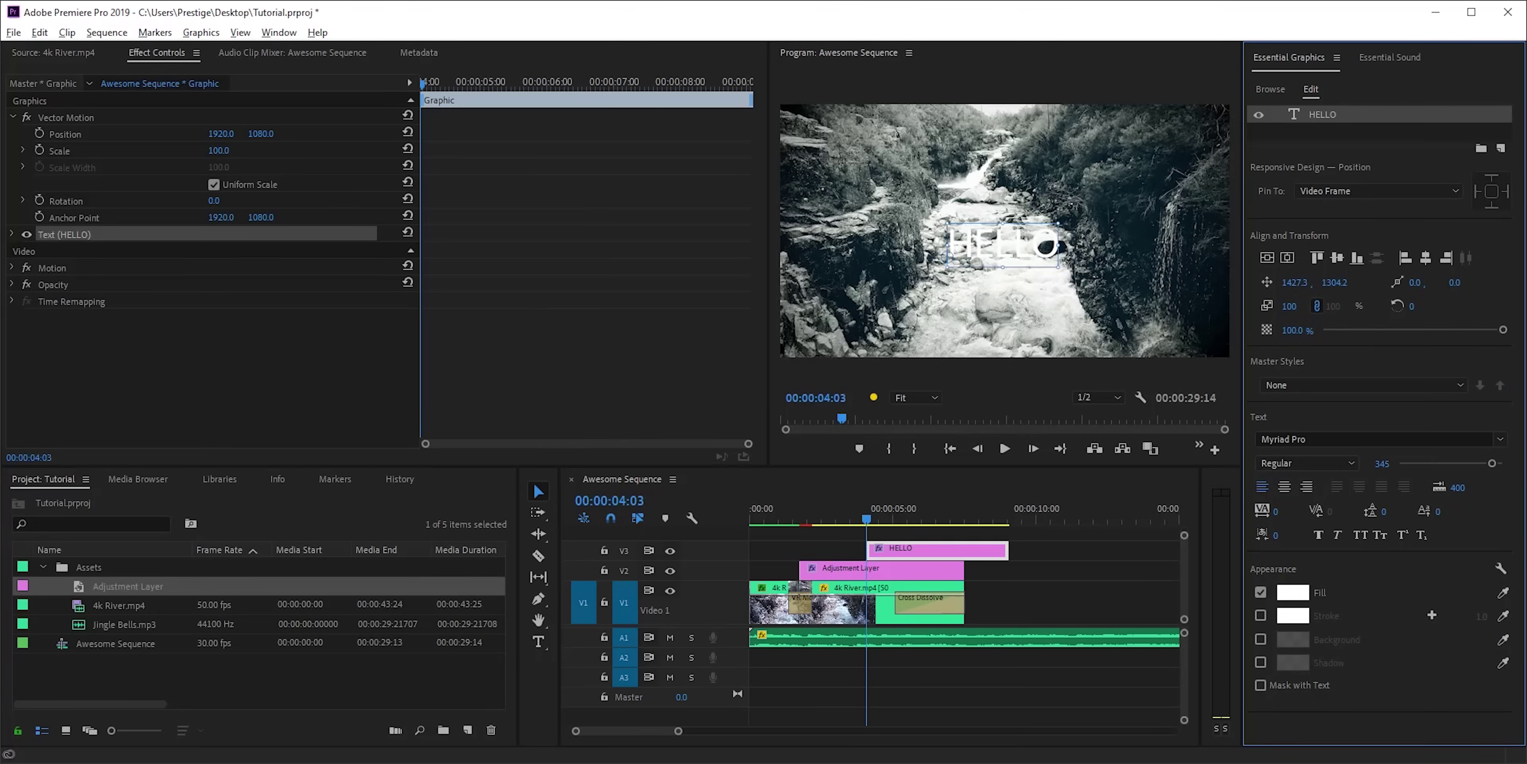
Change the fill color of the HELLO text to yellow-green D2FF00
click(1293, 591)
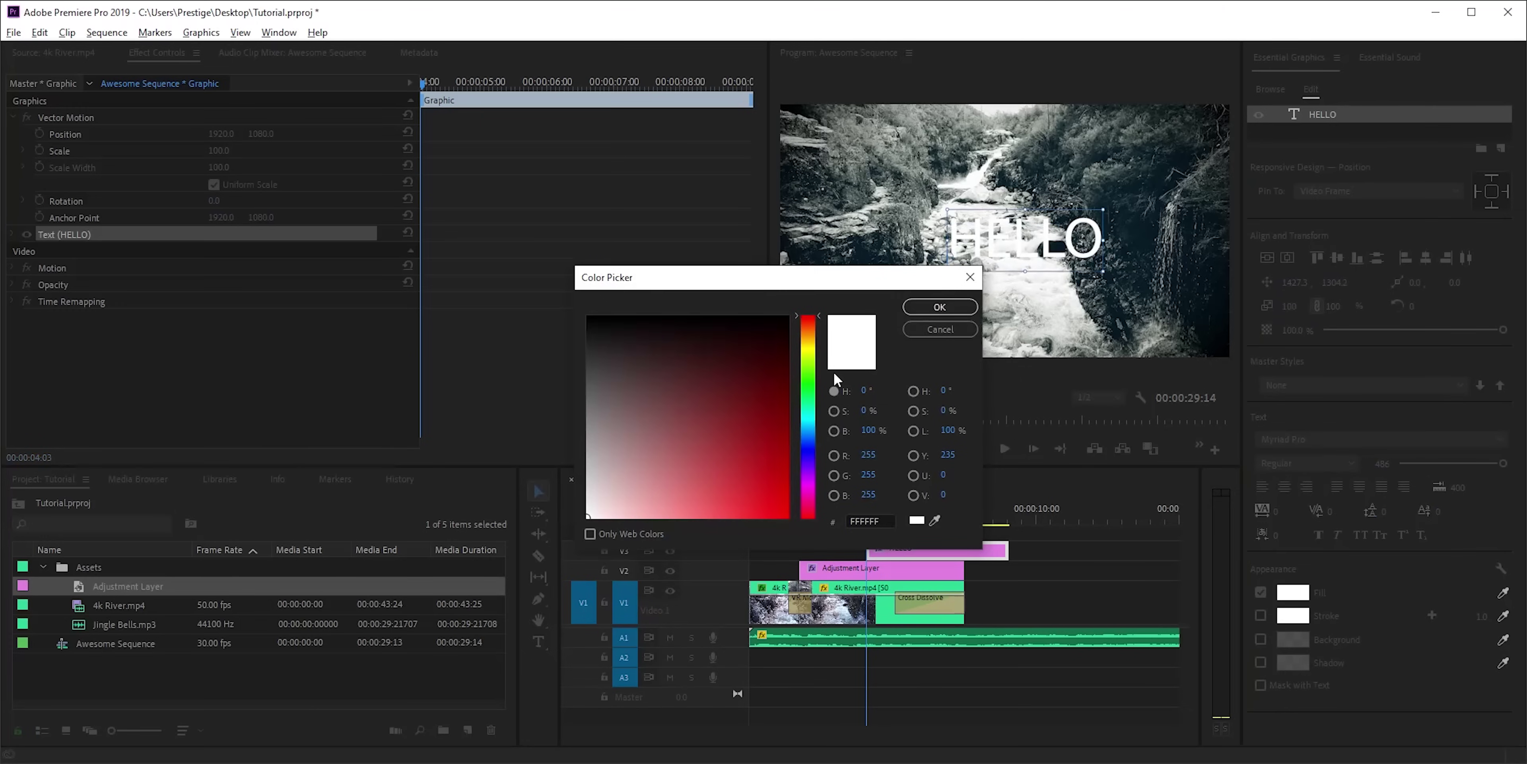
click(808, 355)
drag(784, 495, 789, 515)
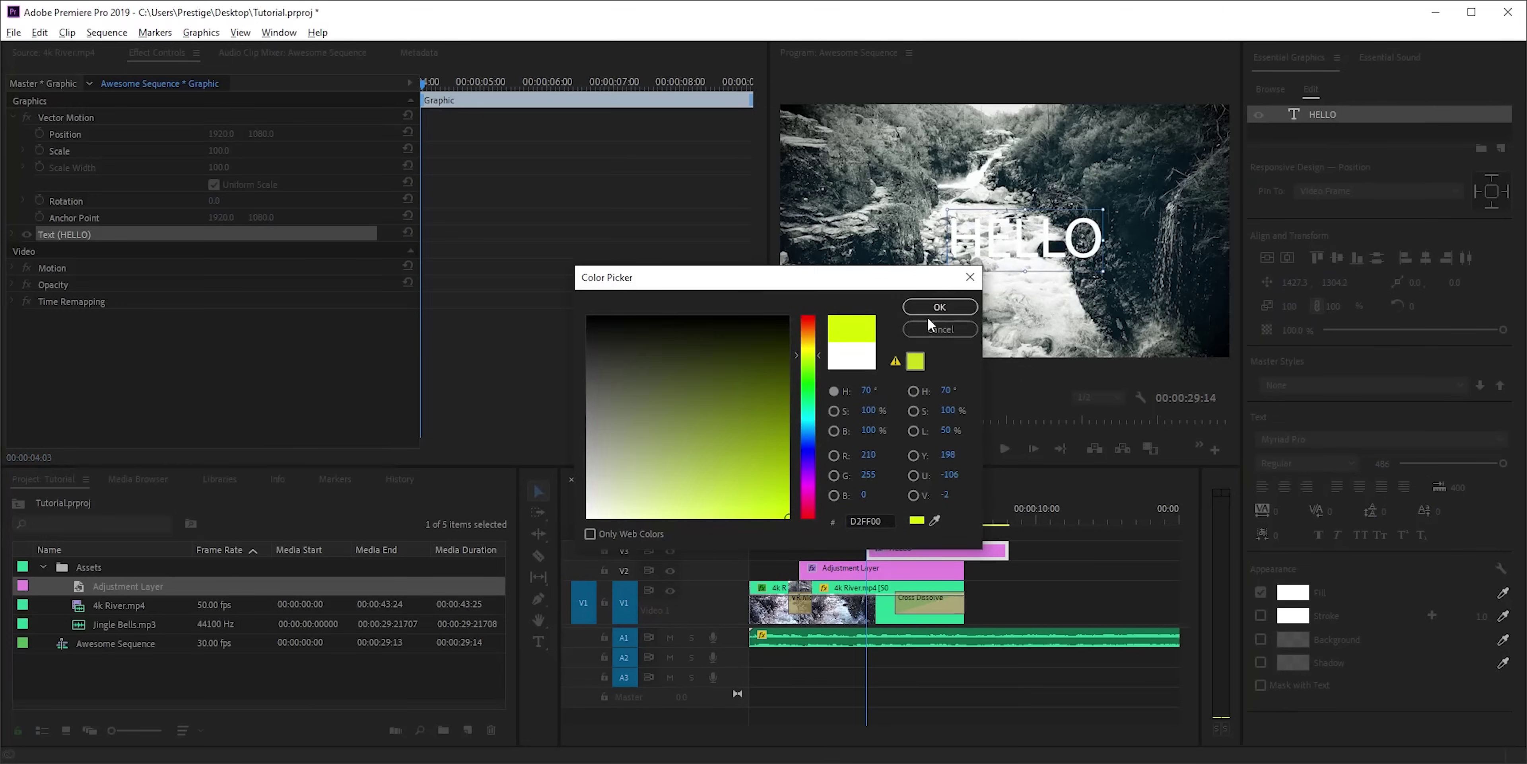
click(928, 307)
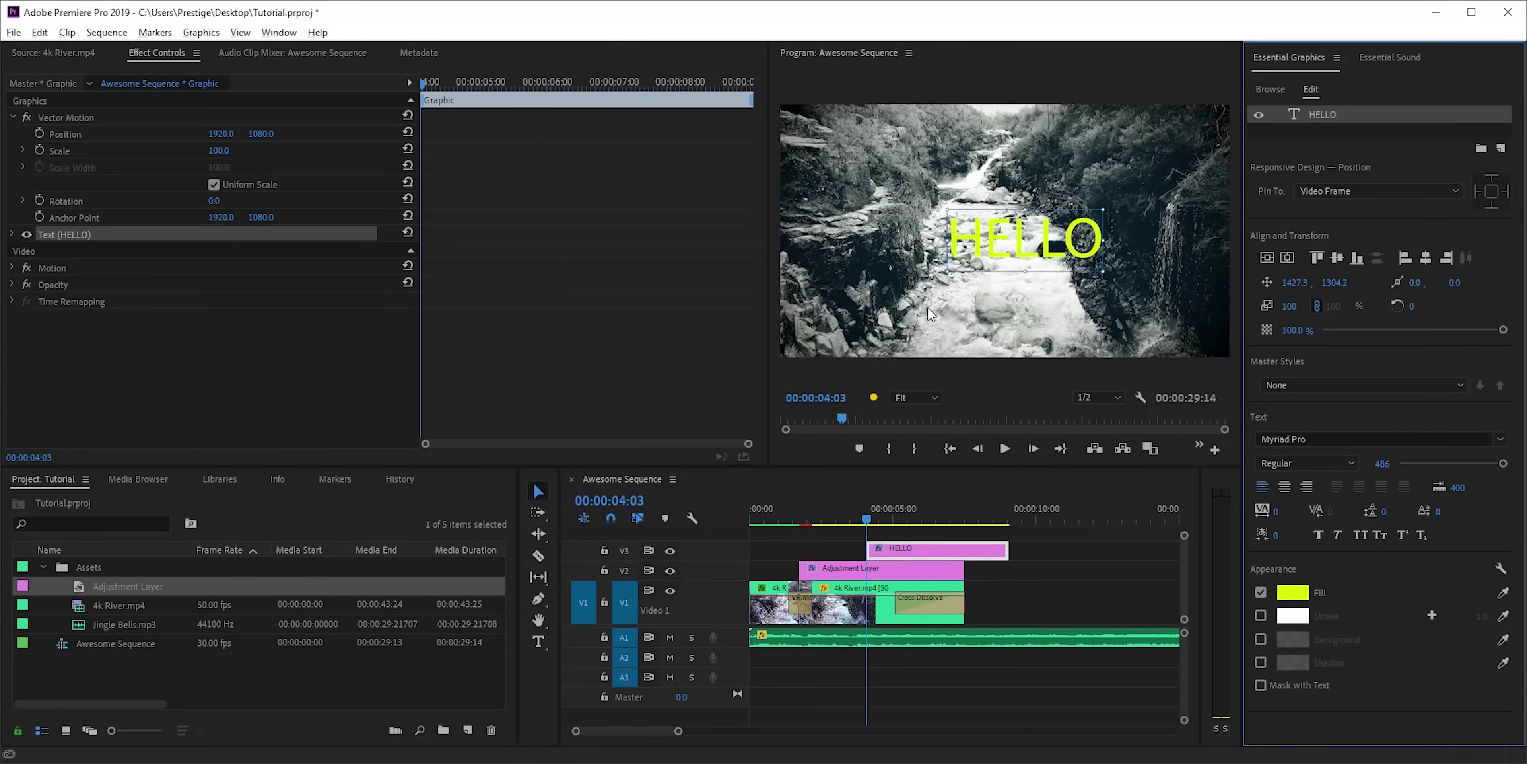
Make the HELLO text bold and center-aligned, and center it vertically and horizontally in the frame
click(1347, 465)
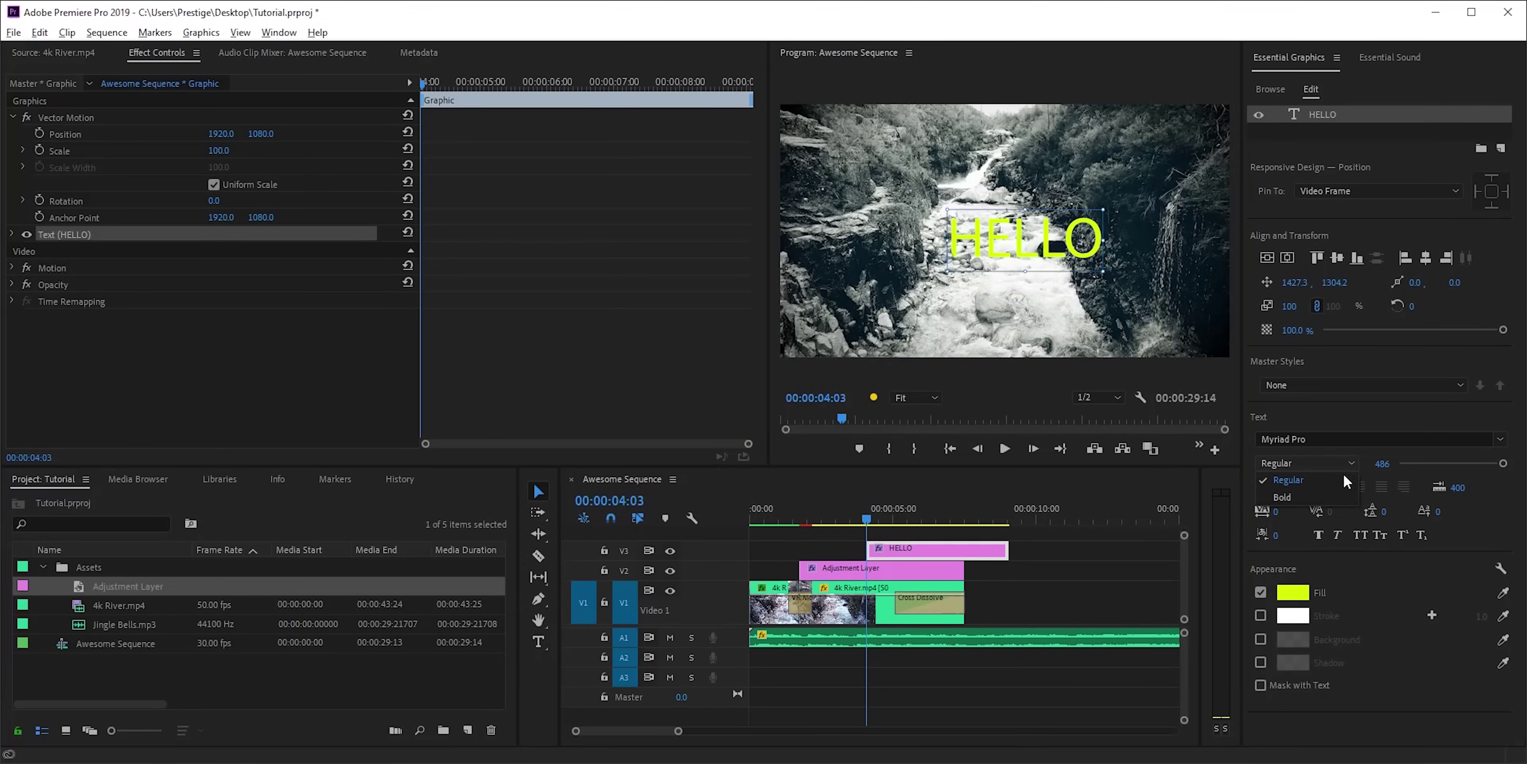
click(1322, 493)
click(1285, 487)
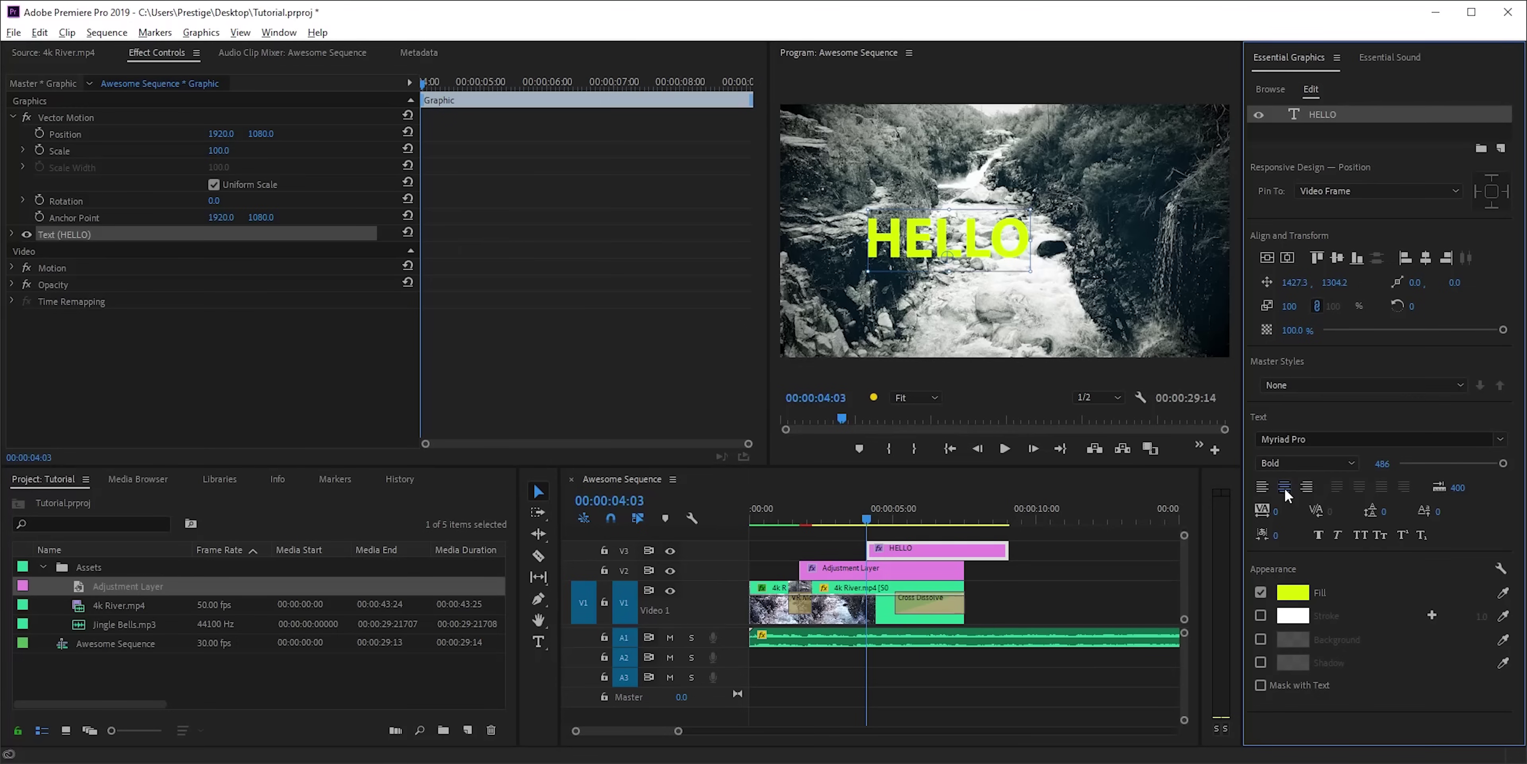
click(1272, 257)
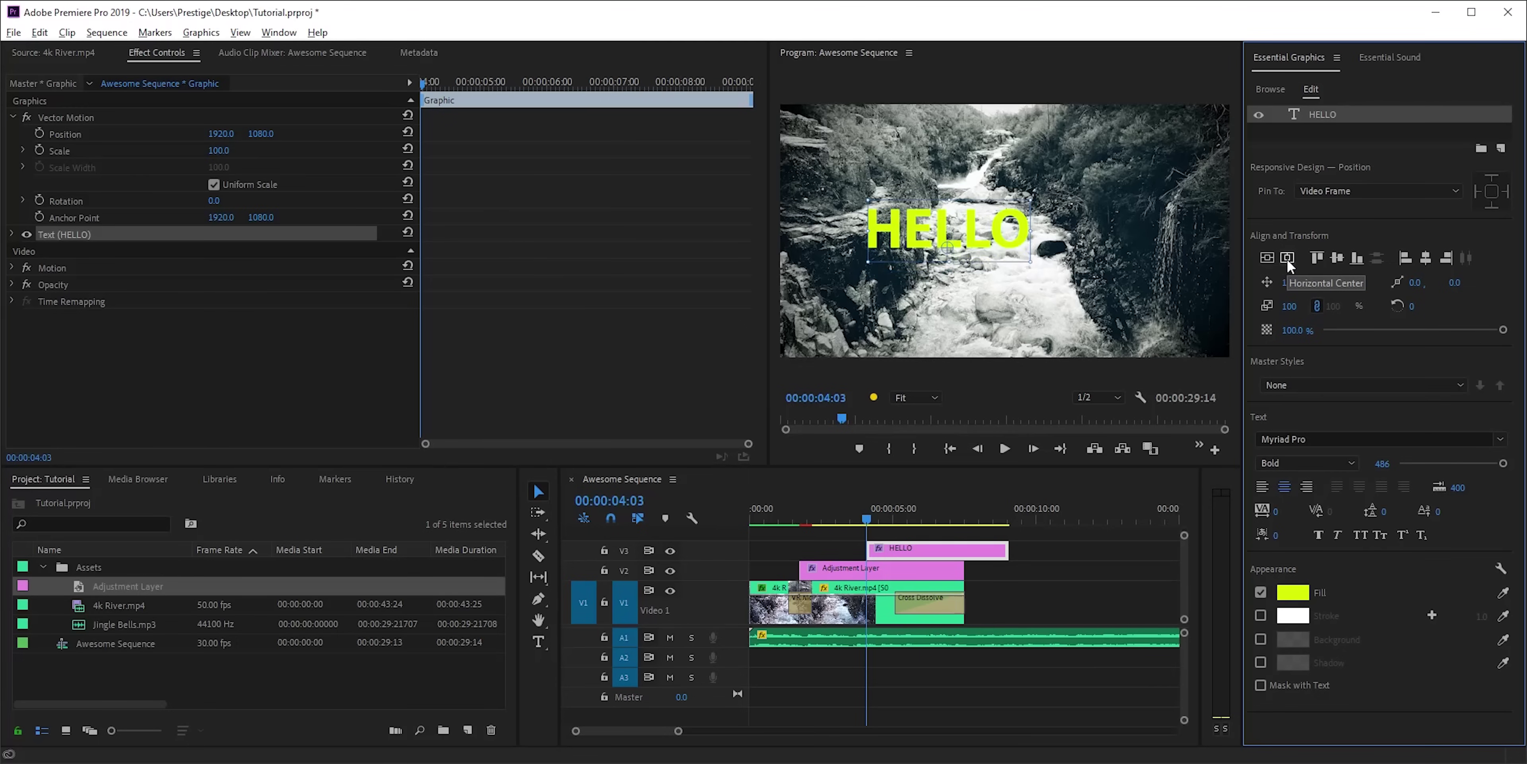
click(1286, 258)
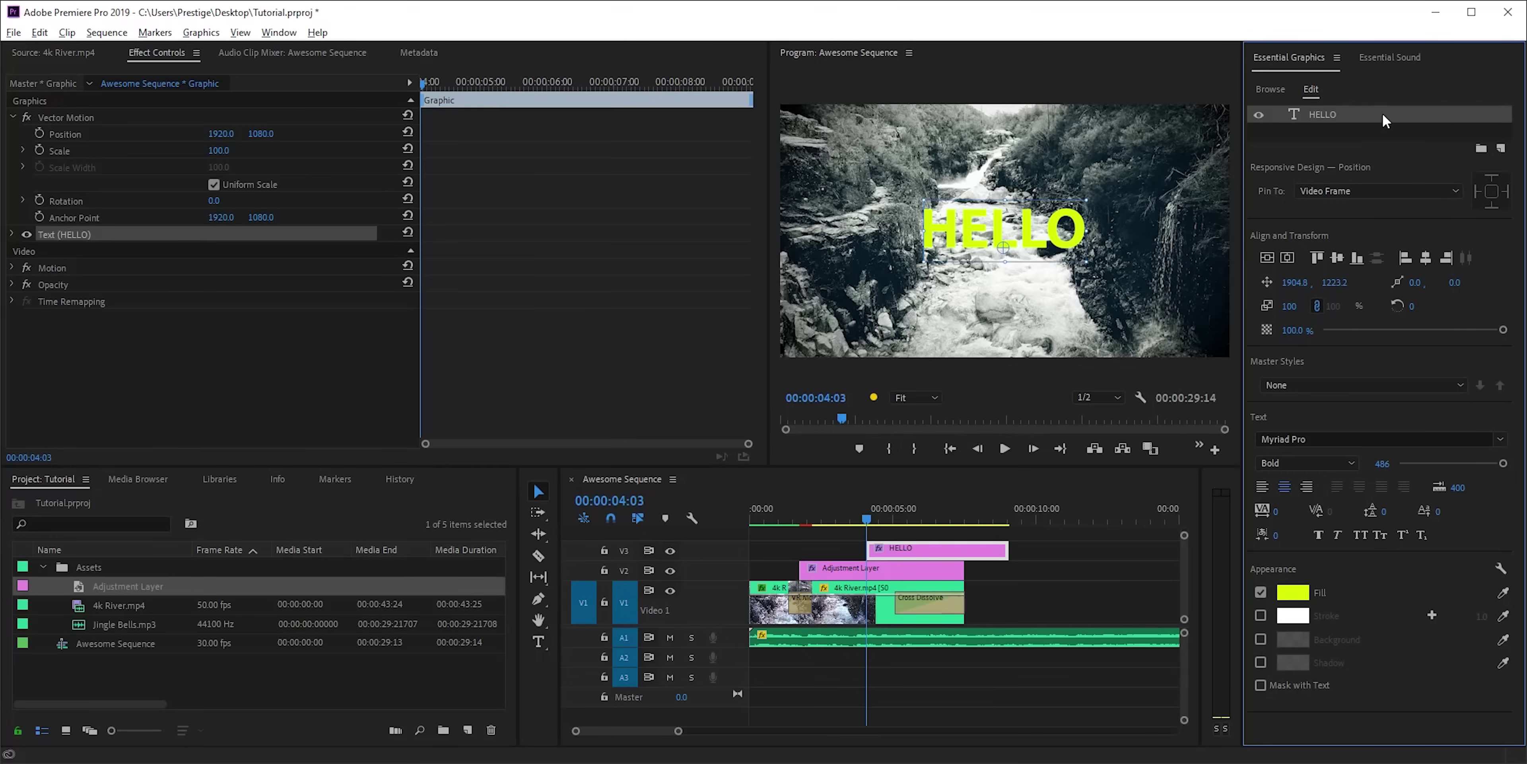
Bring Essential Sound to the front and enlarge the timeline and the program monitor
click(1390, 59)
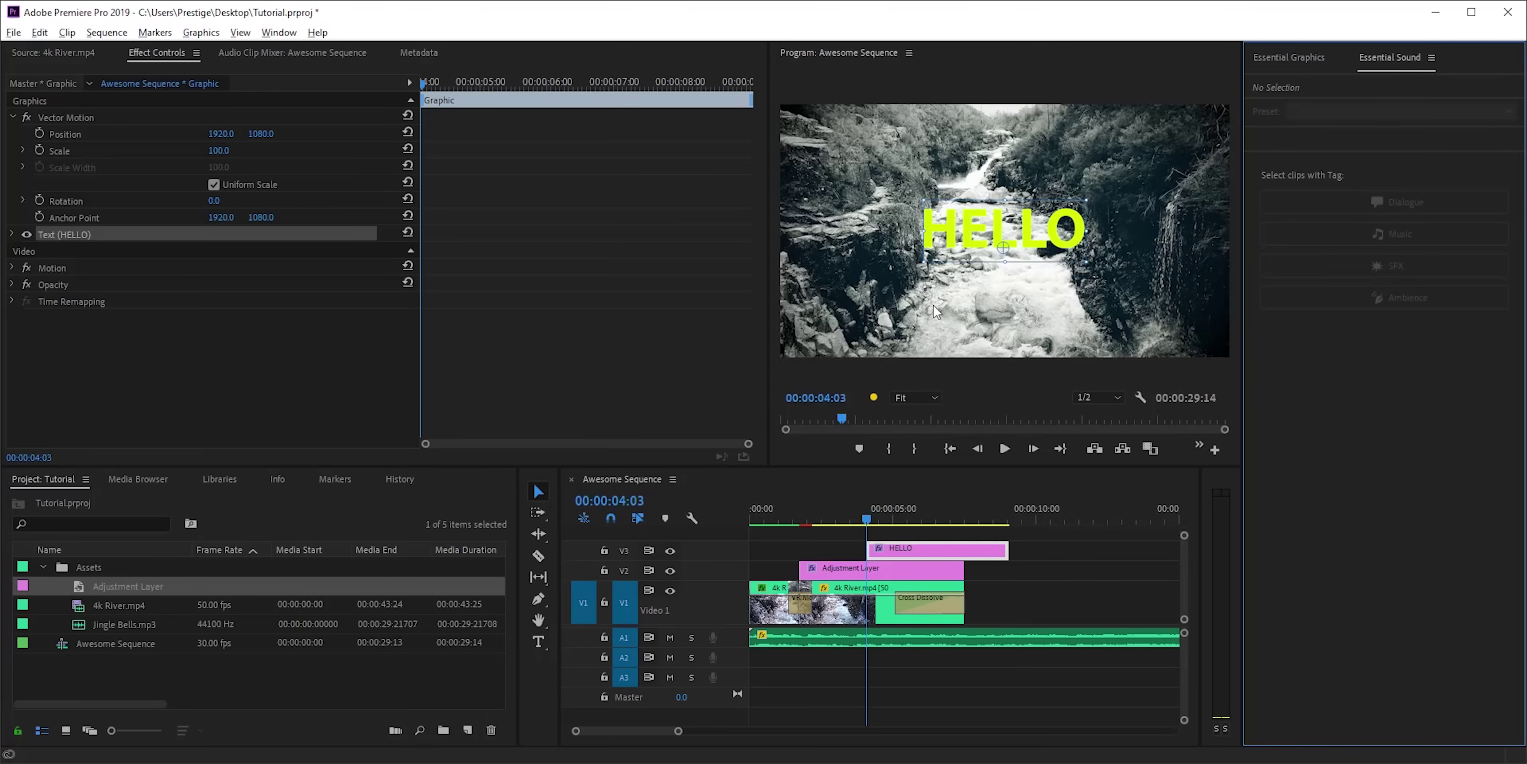
drag(559, 525, 438, 525)
drag(768, 352, 574, 362)
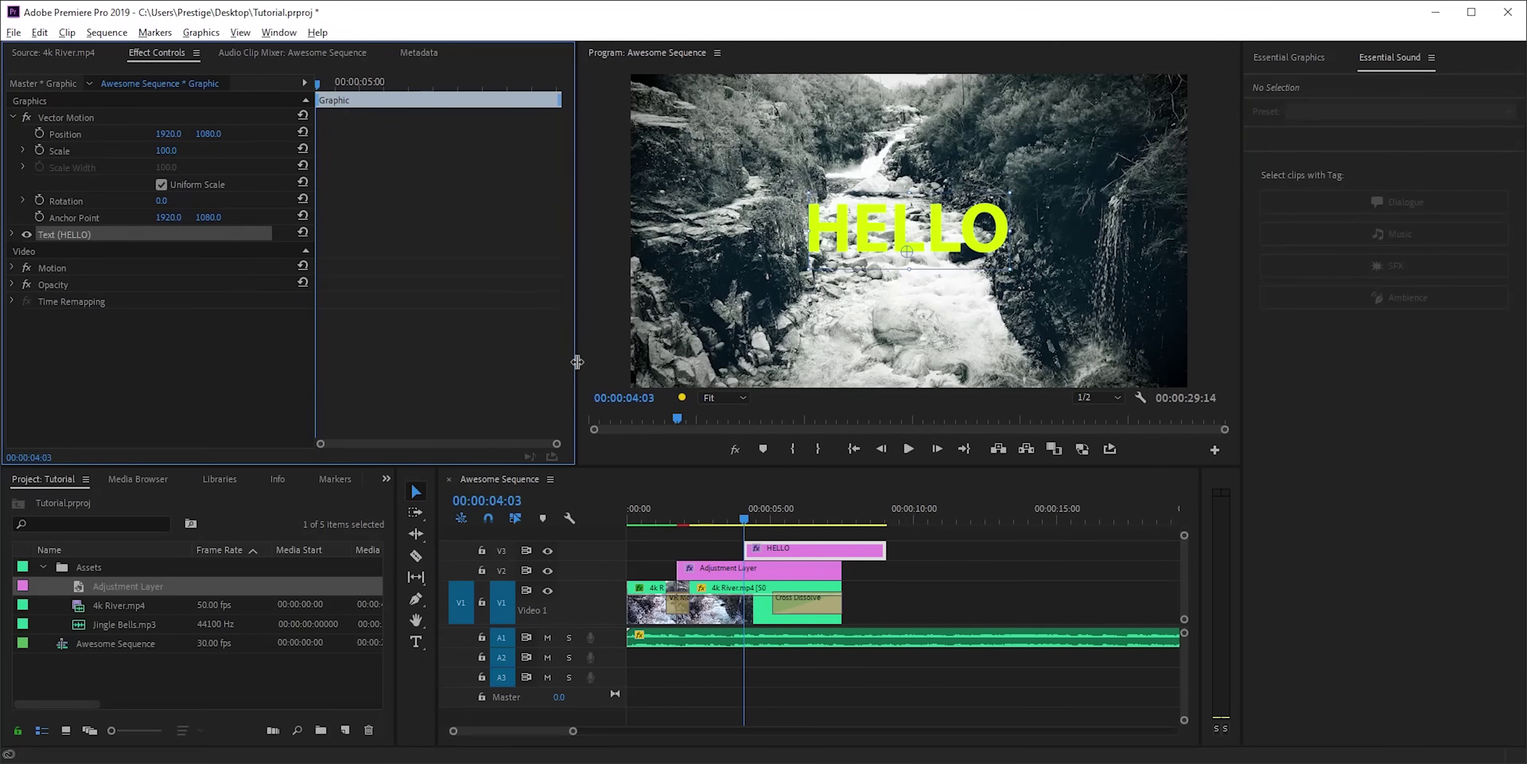
Tag the Jingle Bells.mp3 clip as Music and look through its presets, keeping (Default)
click(957, 635)
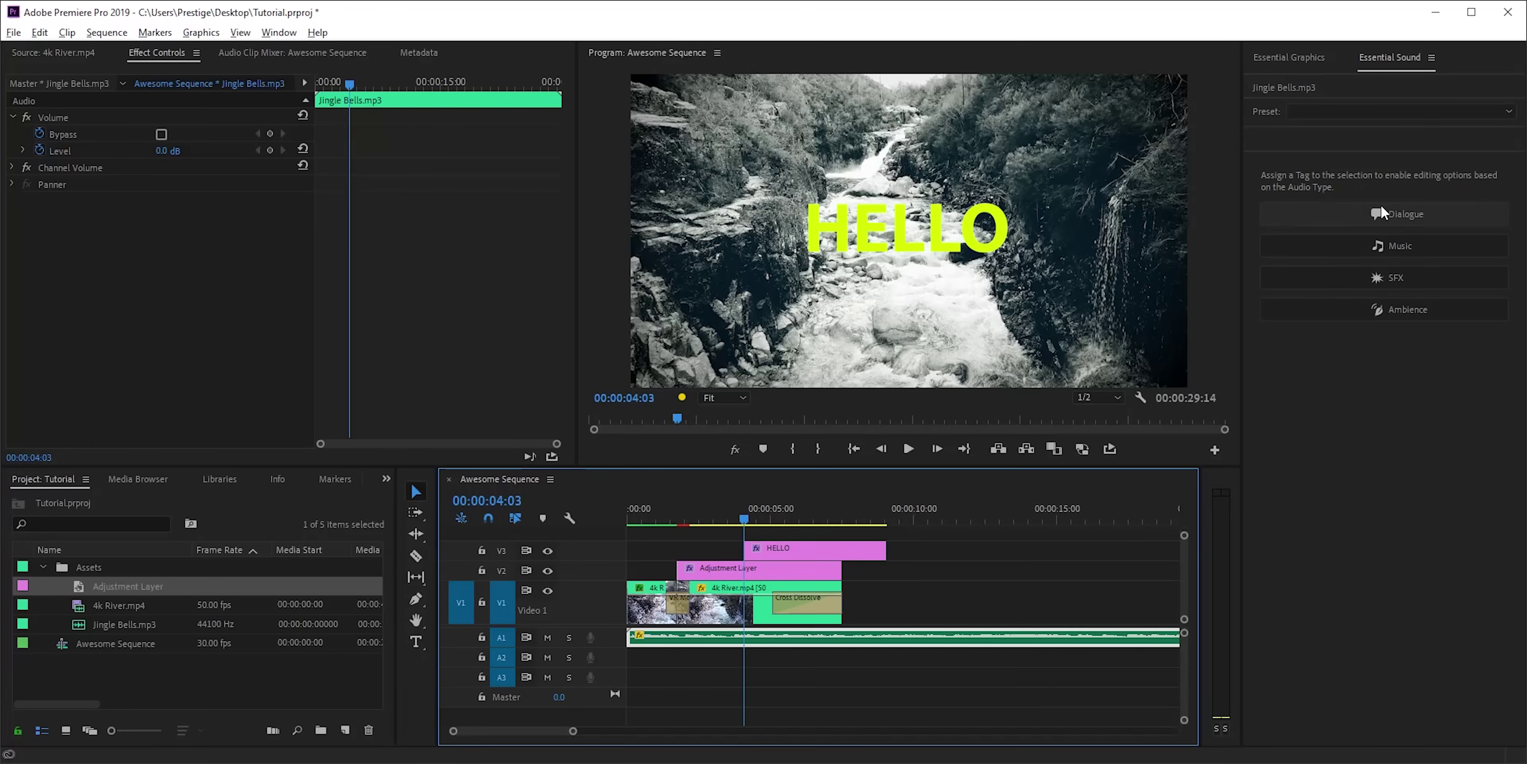
click(1397, 247)
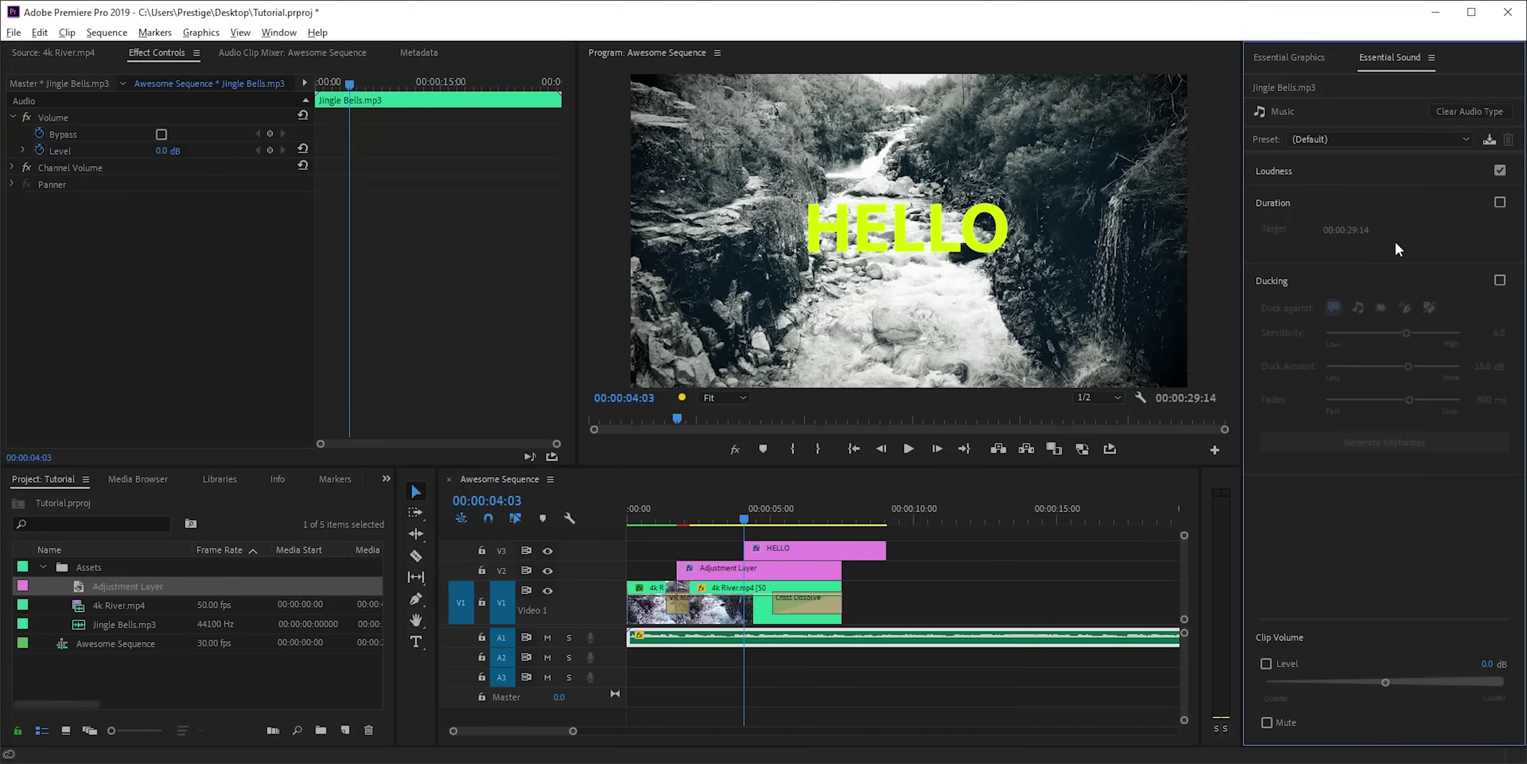
click(1383, 138)
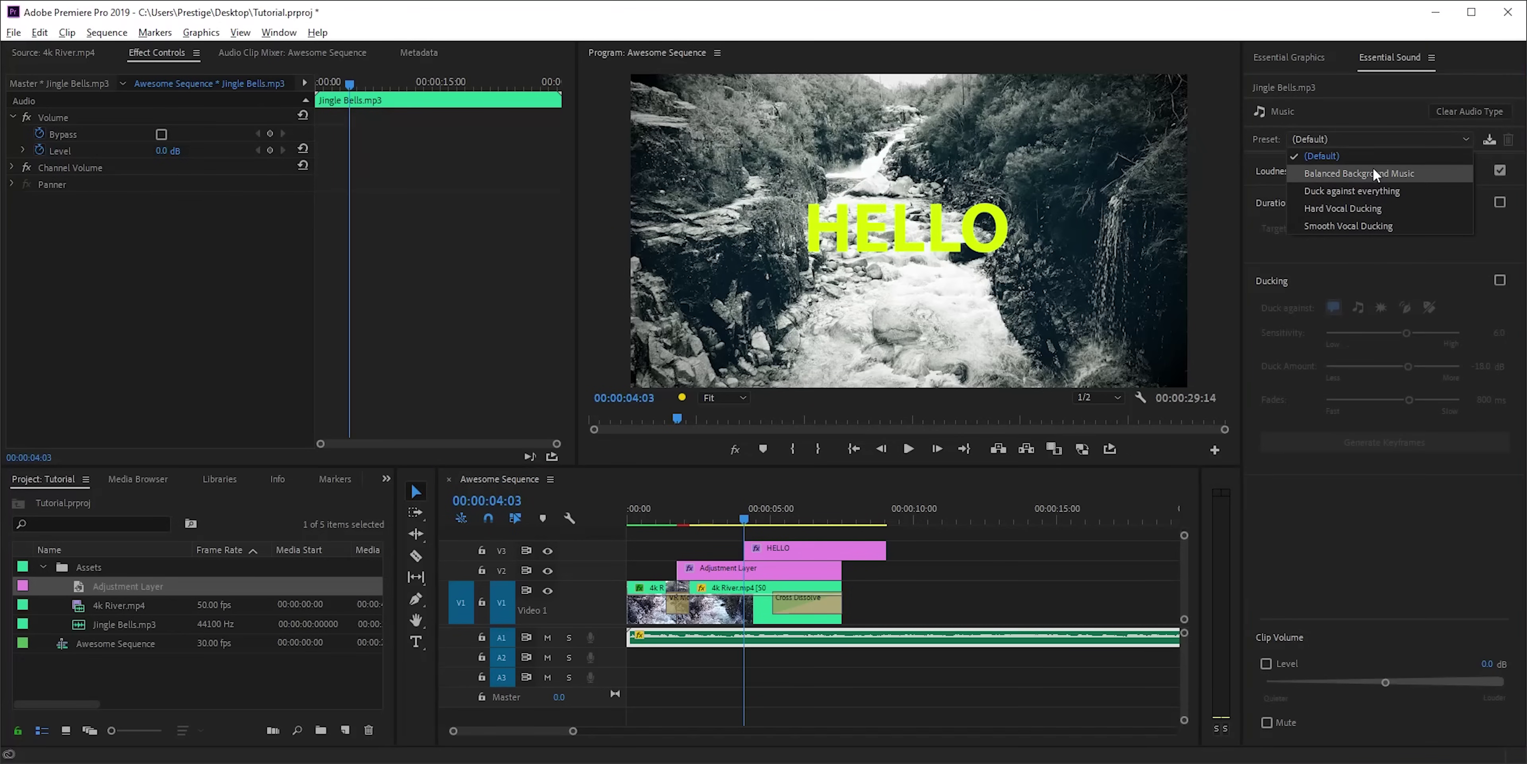
click(1370, 140)
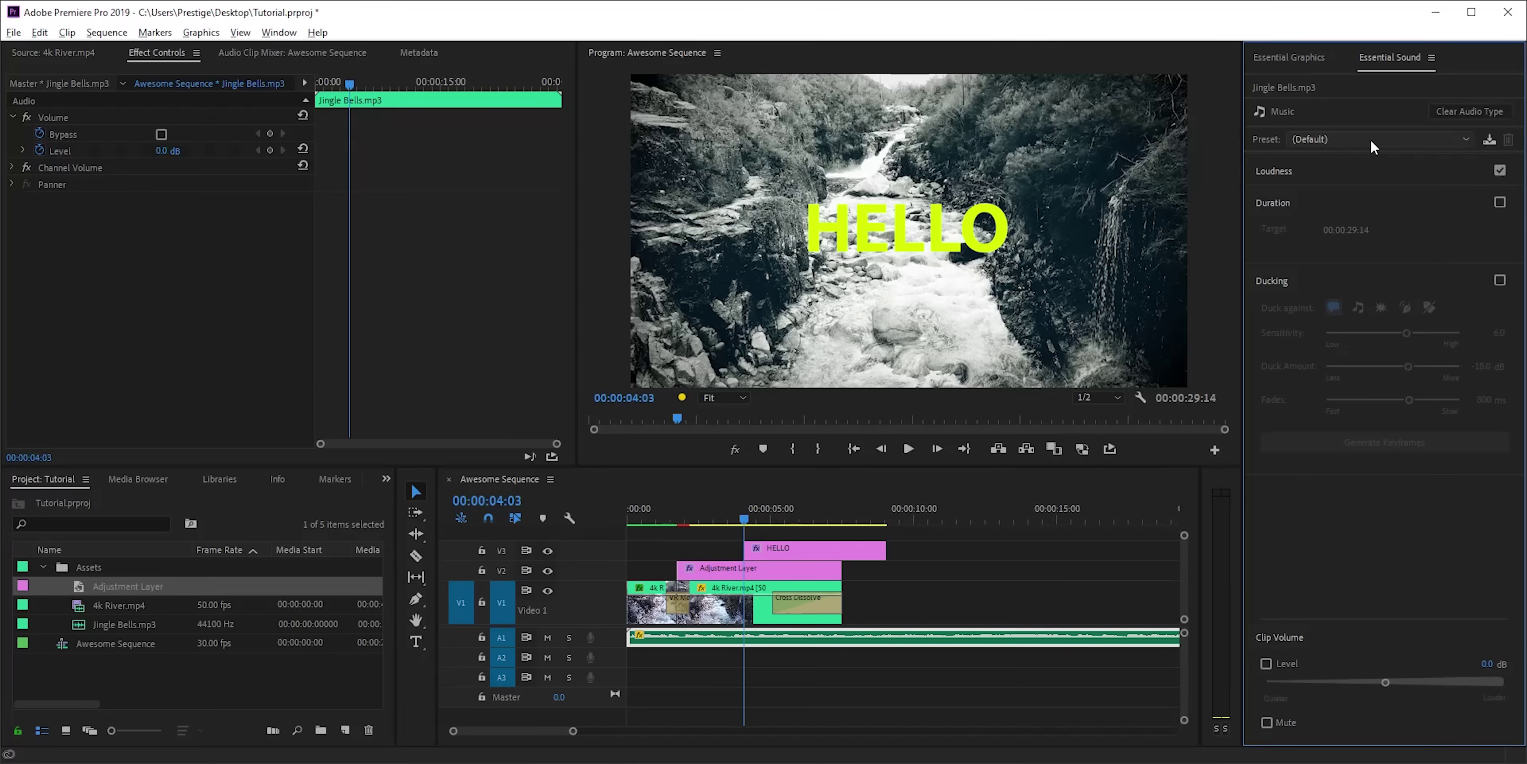
Enable ducking on the music with sensitivity 4.6, duck amount -2.7 dB and fades 434 ms, then enable the clip volume level and mute the clip
click(1500, 280)
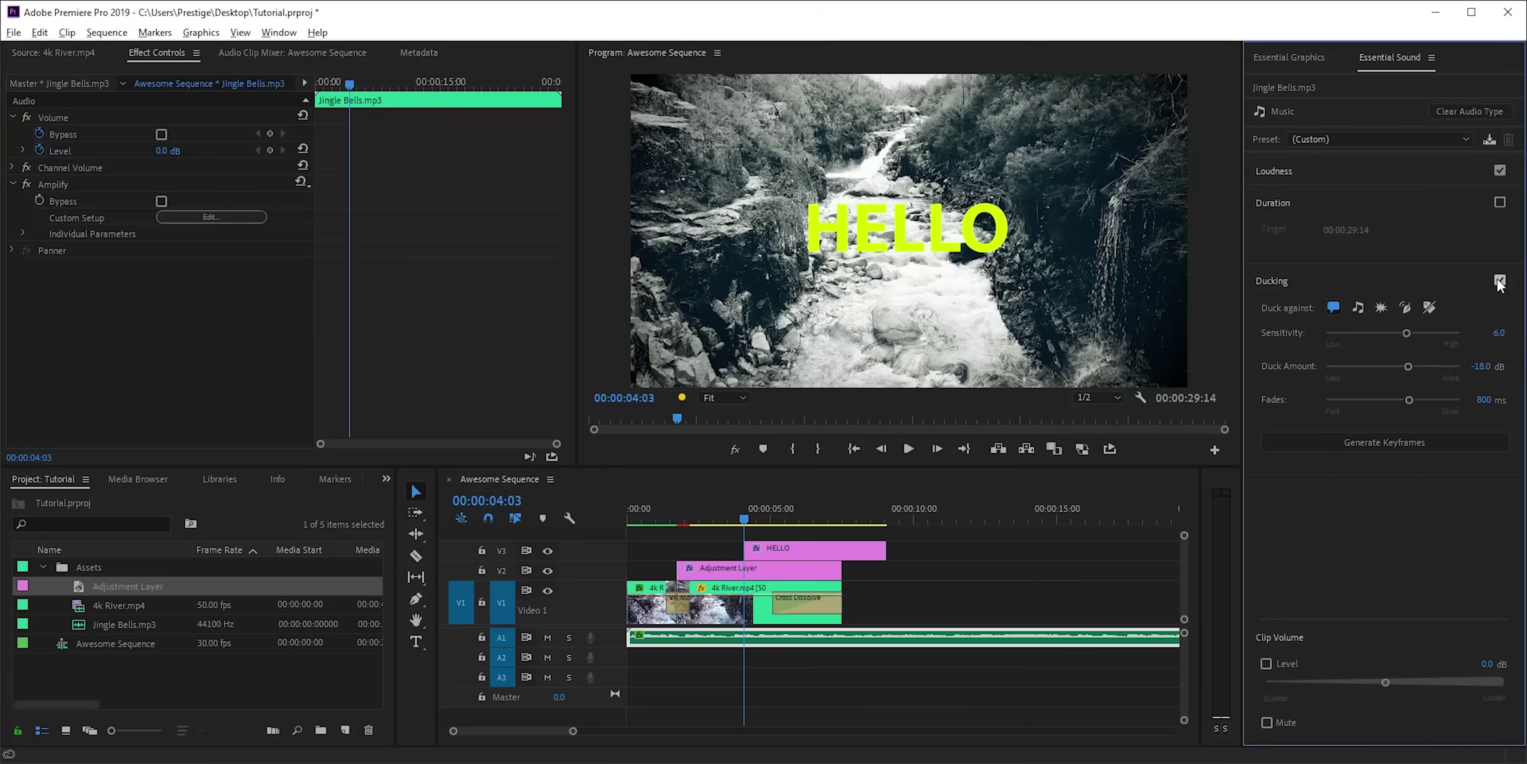
drag(1351, 333, 1370, 398)
click(1267, 663)
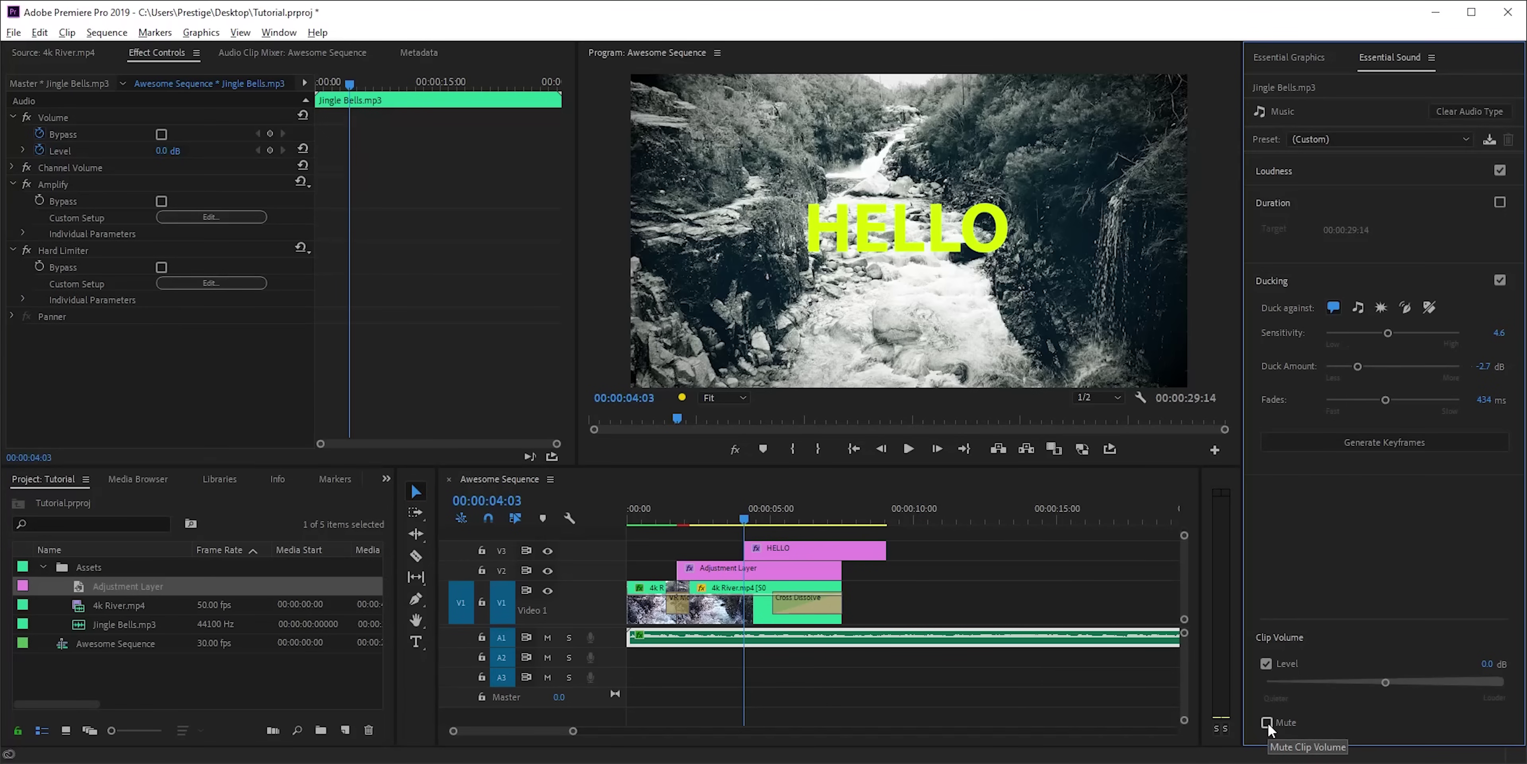
click(1267, 722)
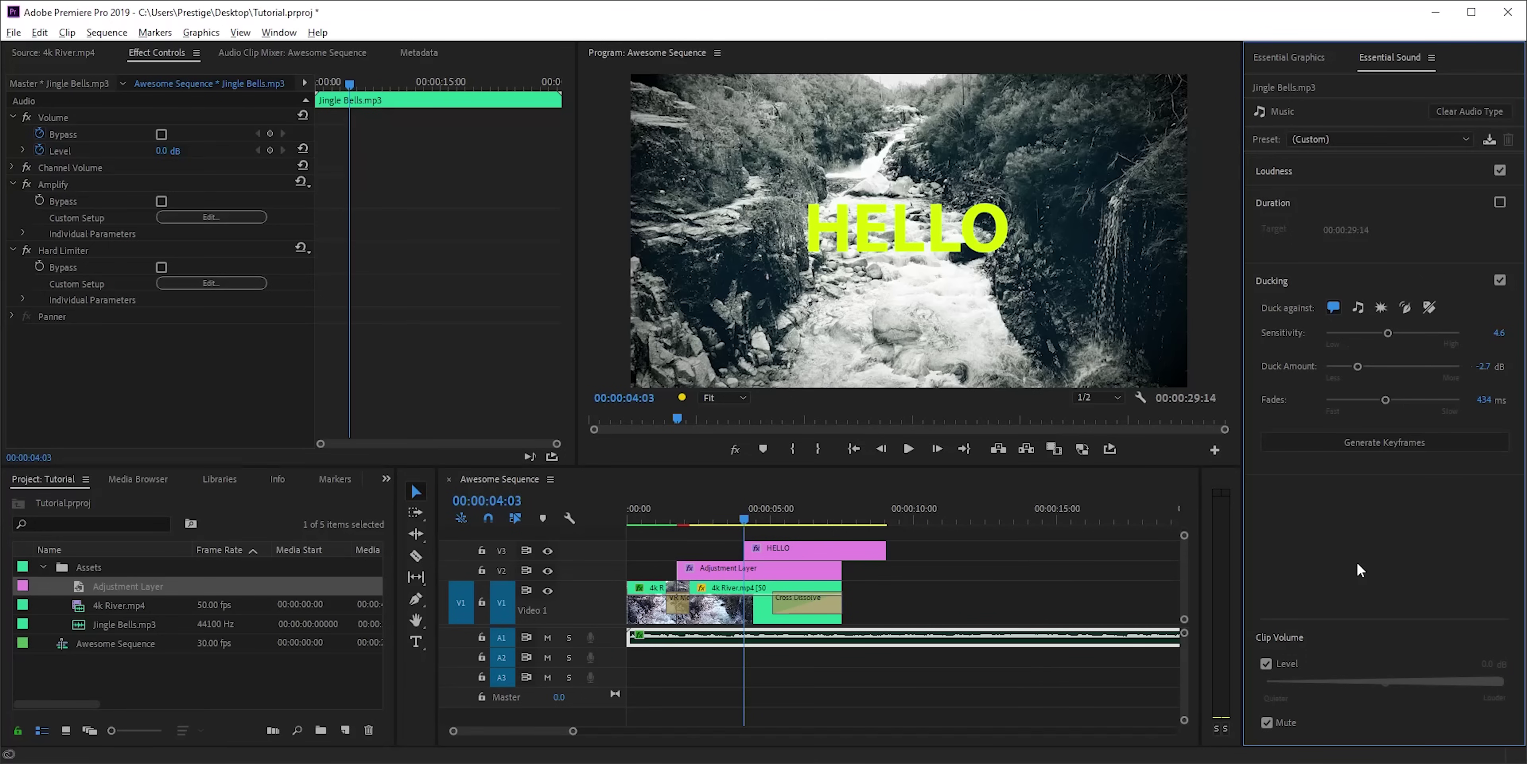
Show the Effects library, search it for "para" and apply Parametric Equalizer to the Jingle Bells.mp3 clip
click(278, 32)
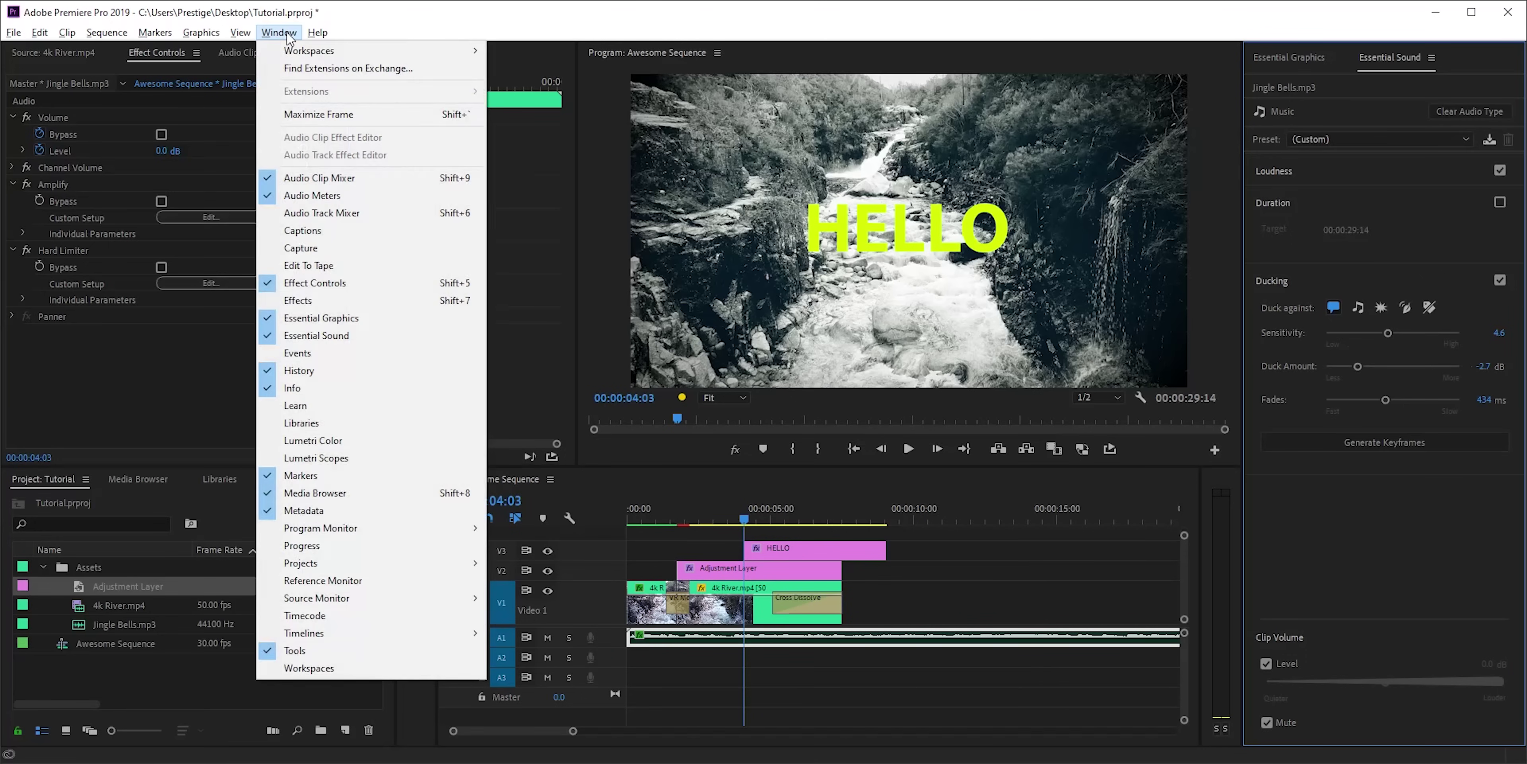
click(343, 301)
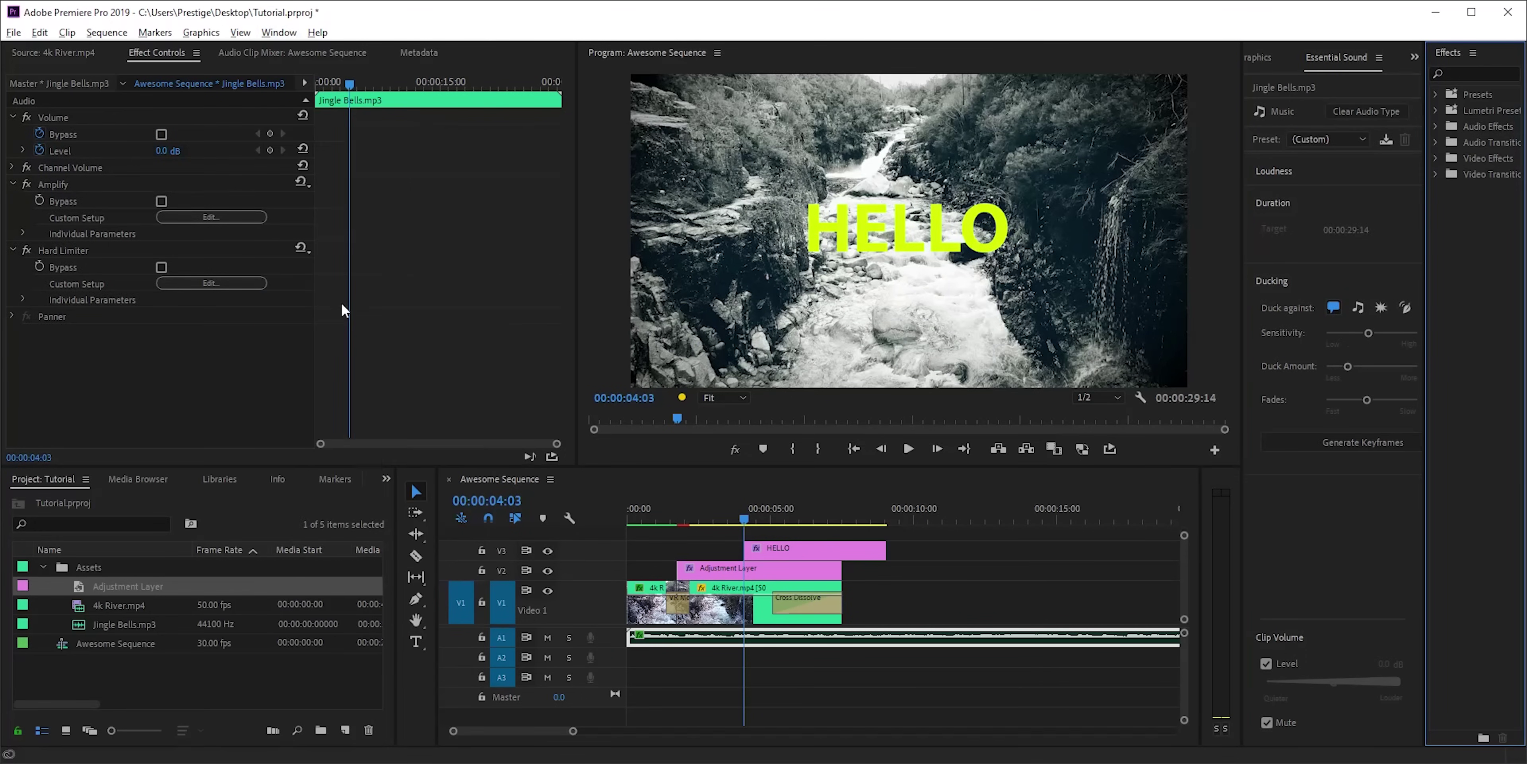
click(1476, 74)
text(para)
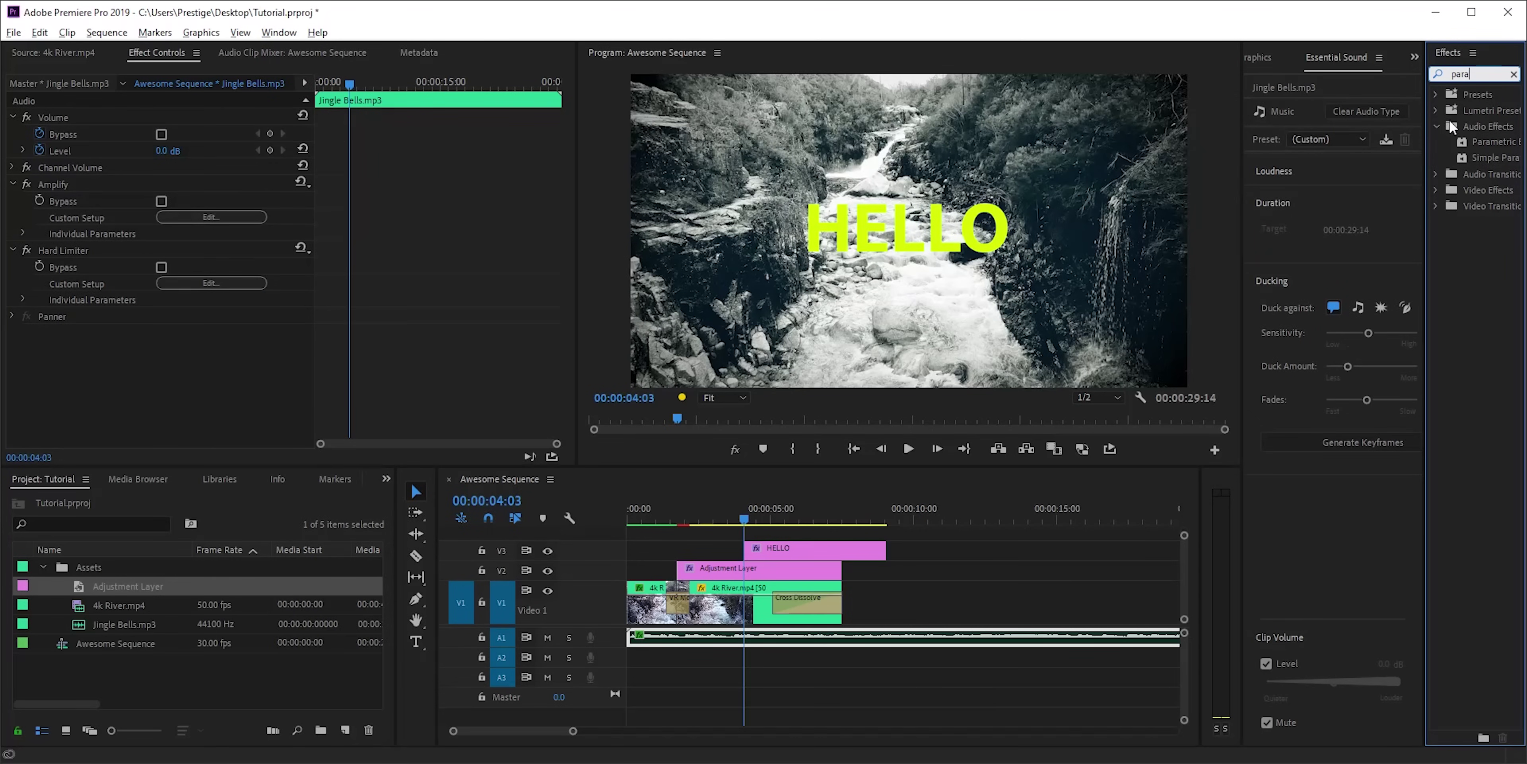
drag(1426, 145, 876, 637)
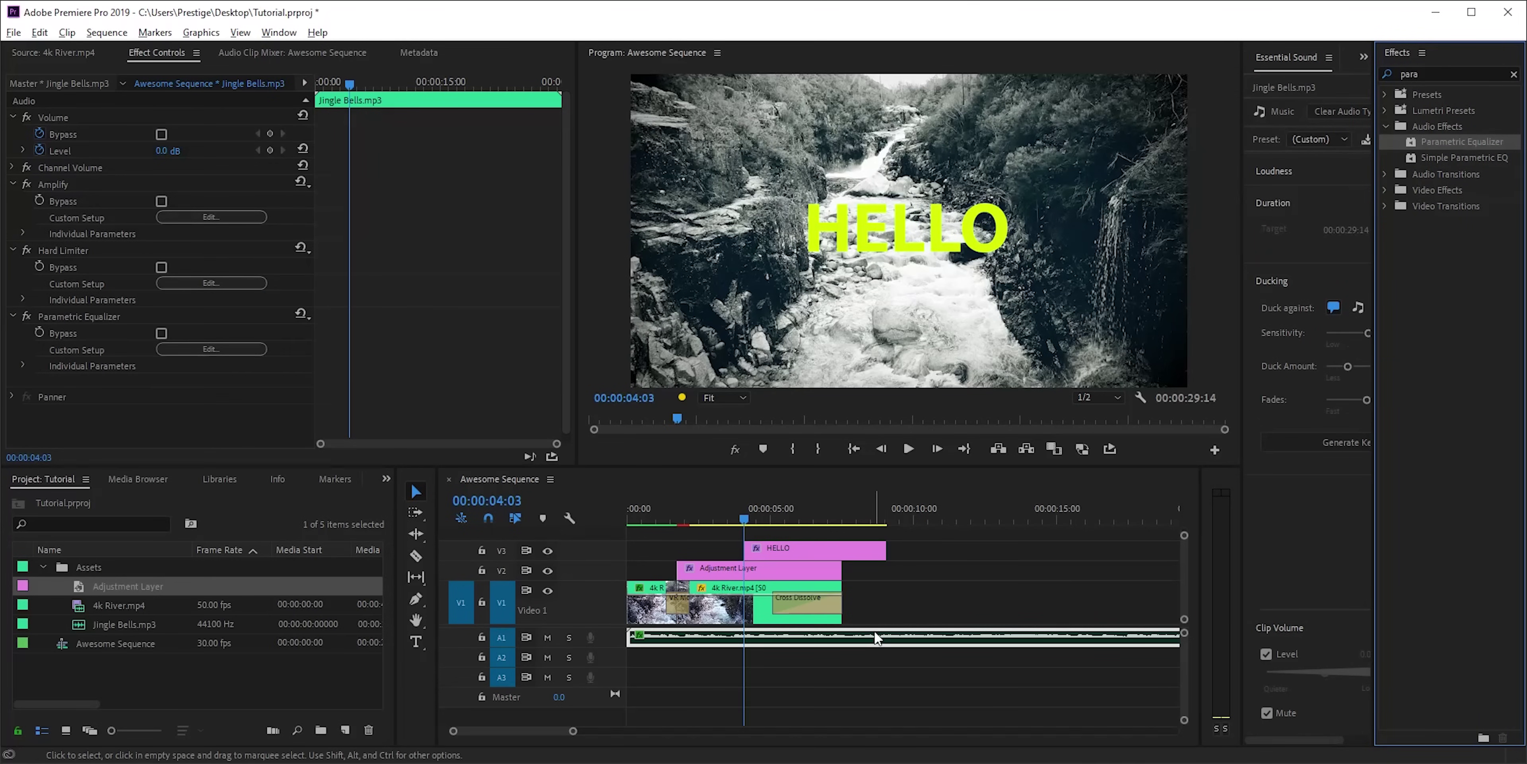
In the music's Parametric Equalizer, set band 1 to about 62 Hz, 10.3 dB, band 2 to 86 Hz, -12.6 dB, and band 3 to 719 Hz, 10.6 dB
click(210, 348)
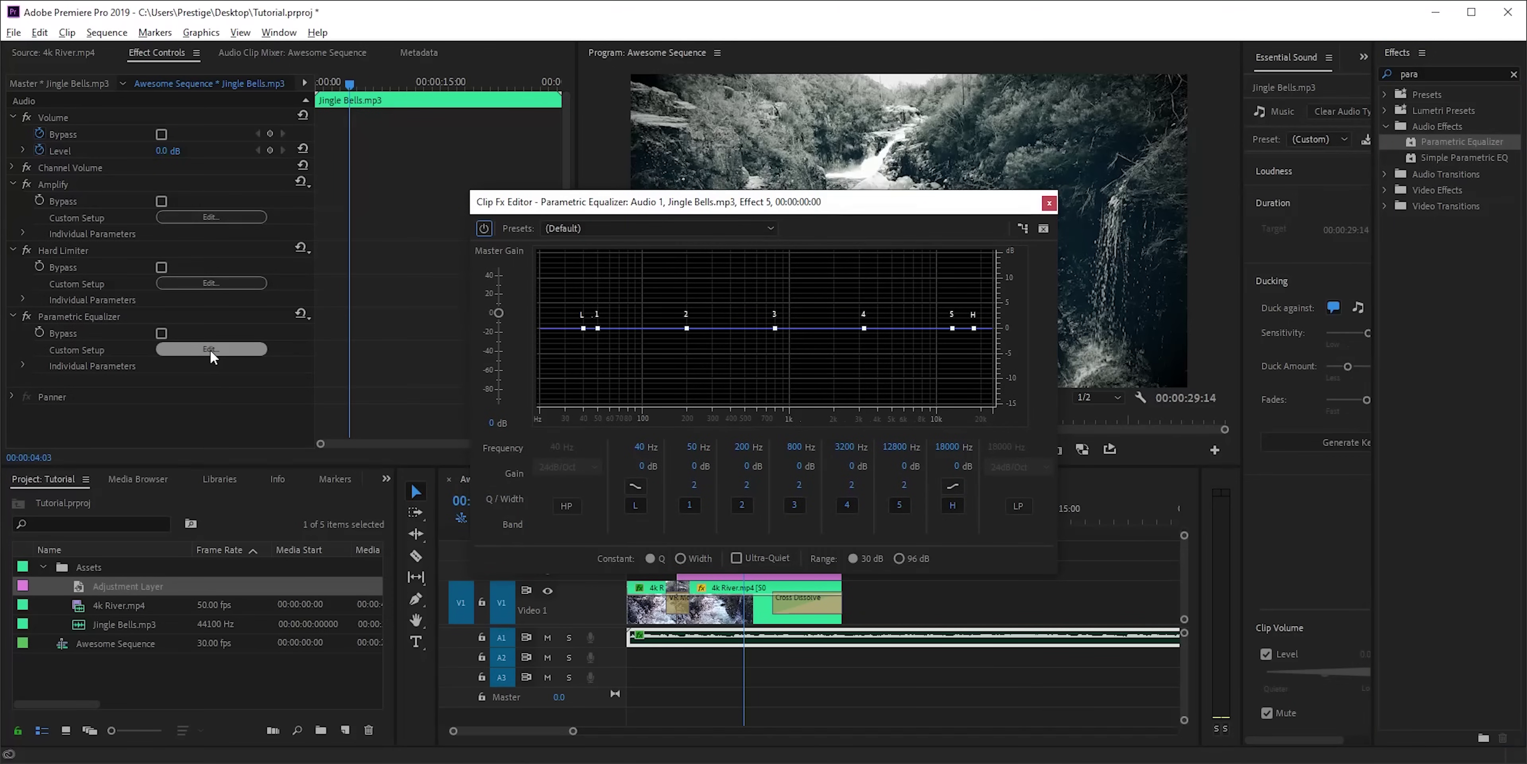
drag(686, 329, 682, 391)
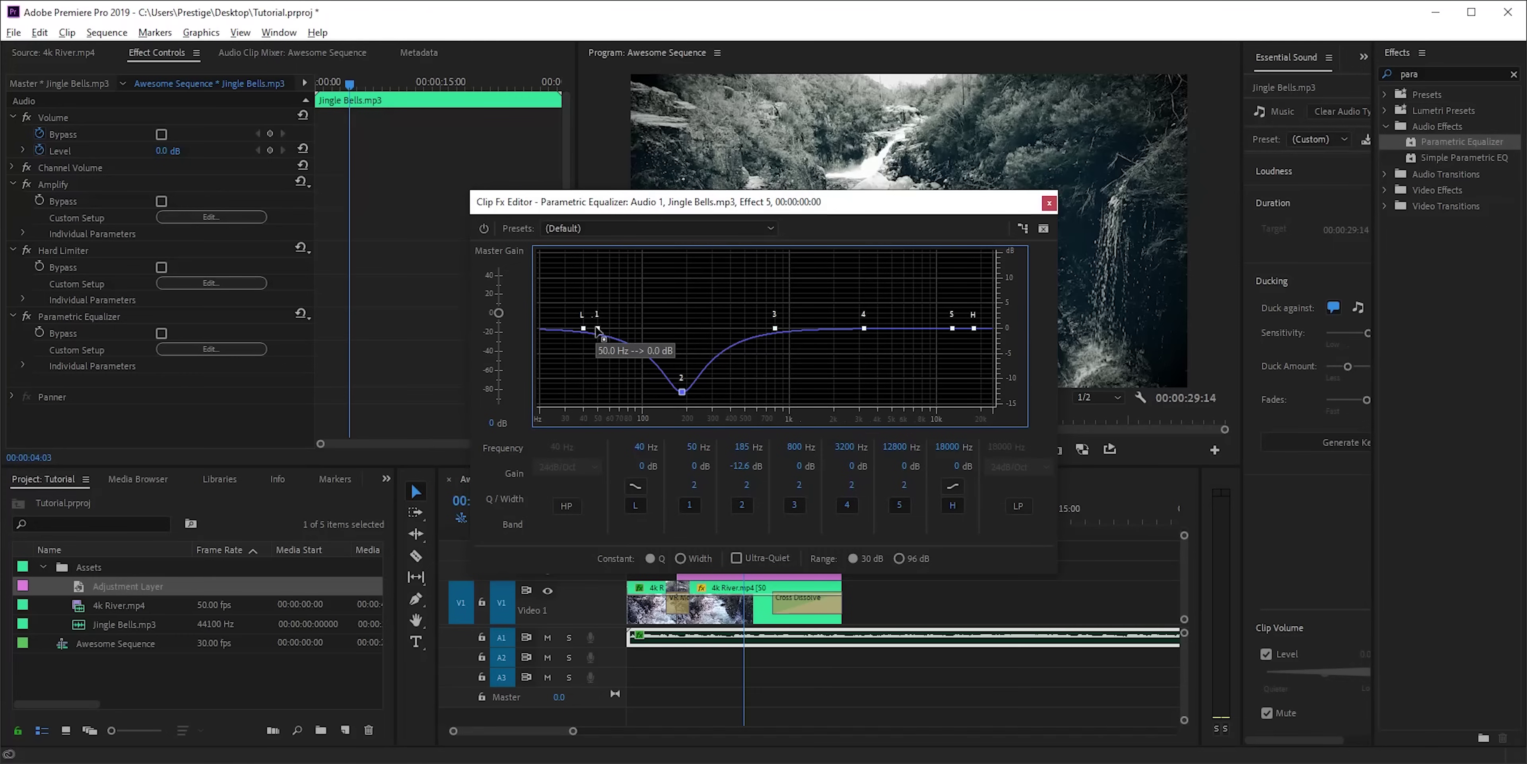
drag(597, 330, 612, 277)
drag(742, 447, 799, 435)
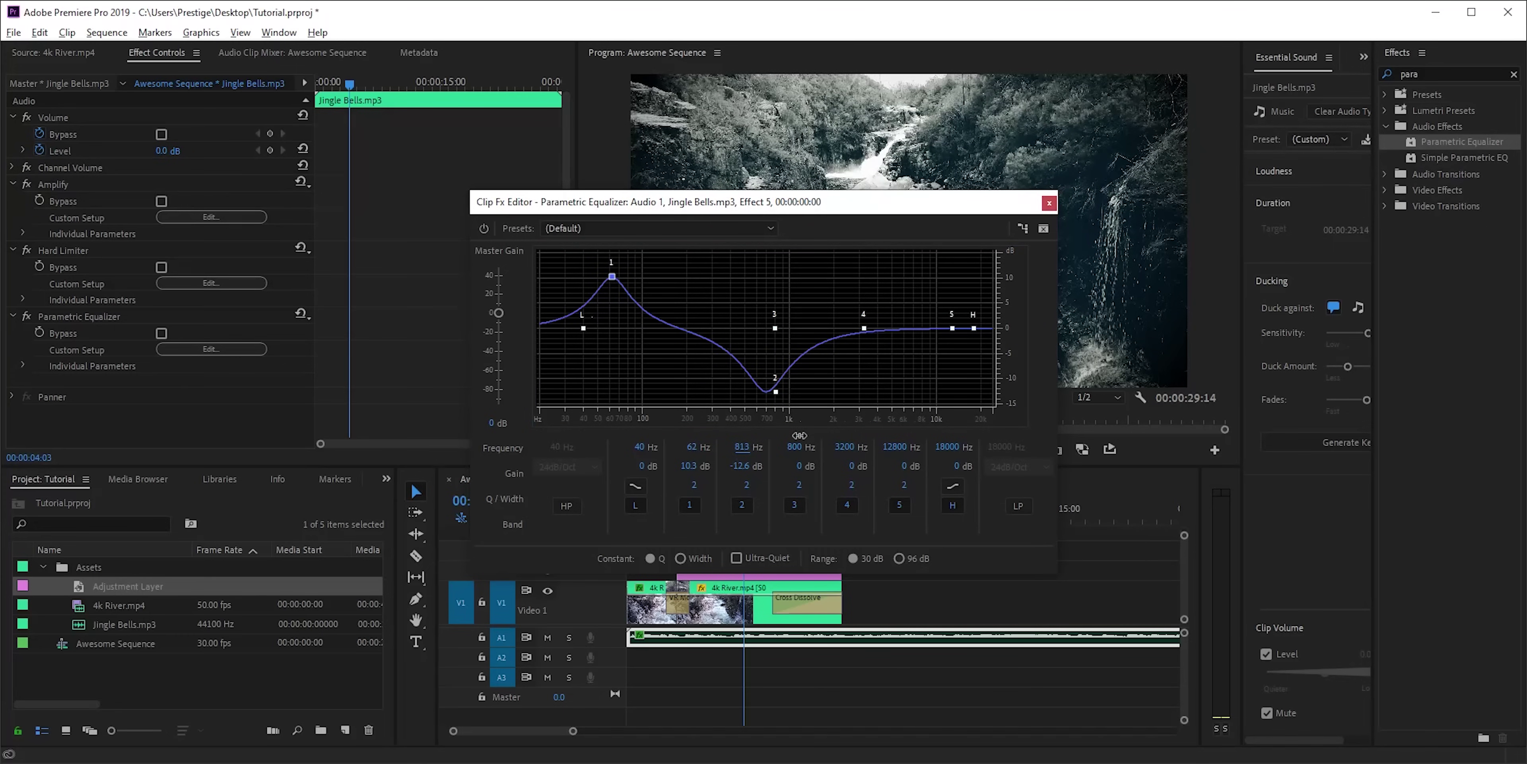
Set equalizer band 4 to about 1921 Hz, -9.2 dB and band 5 to about 3405 Hz, 7.9 dB, and close the equalizer
drag(864, 327, 831, 374)
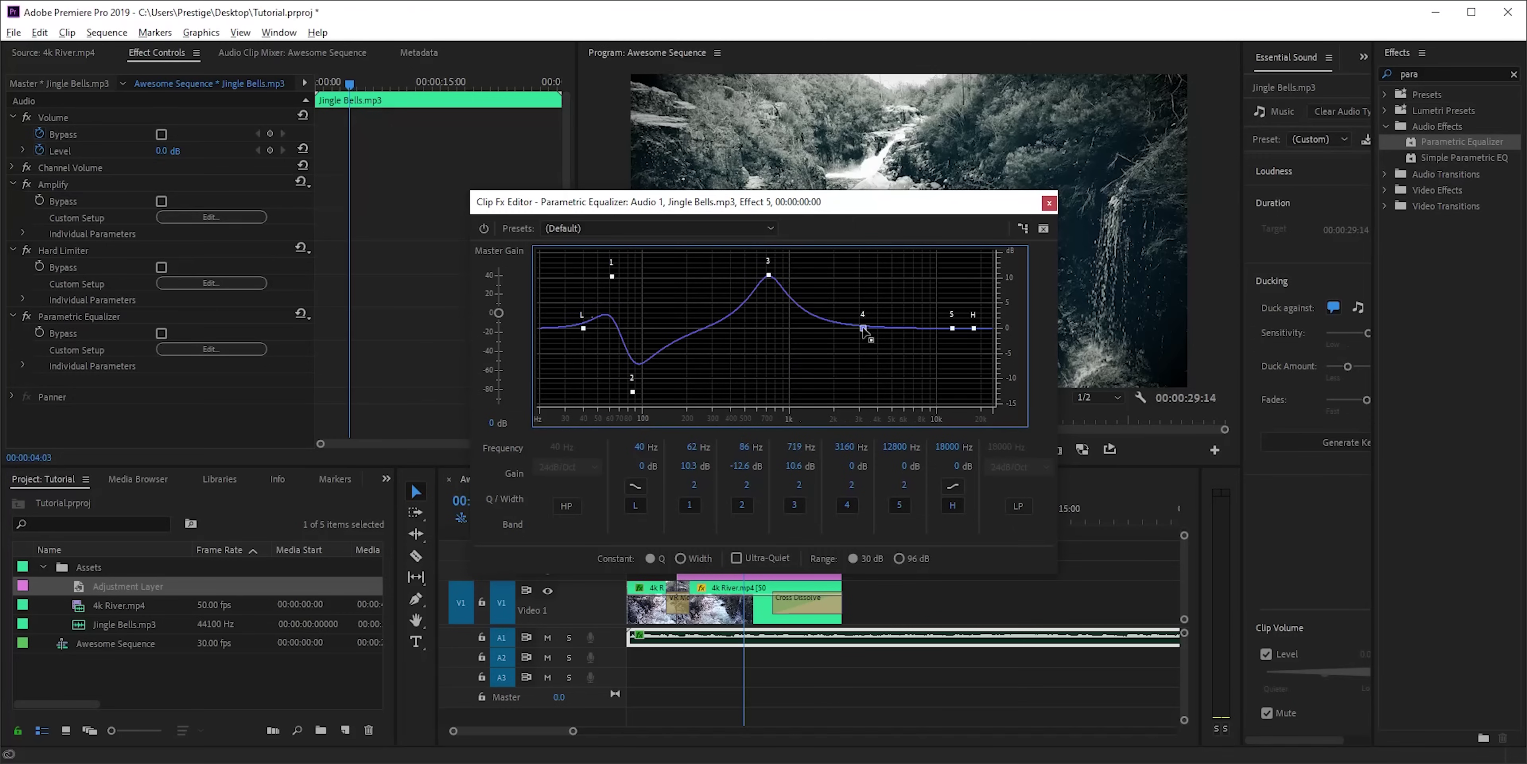
drag(953, 328, 868, 273)
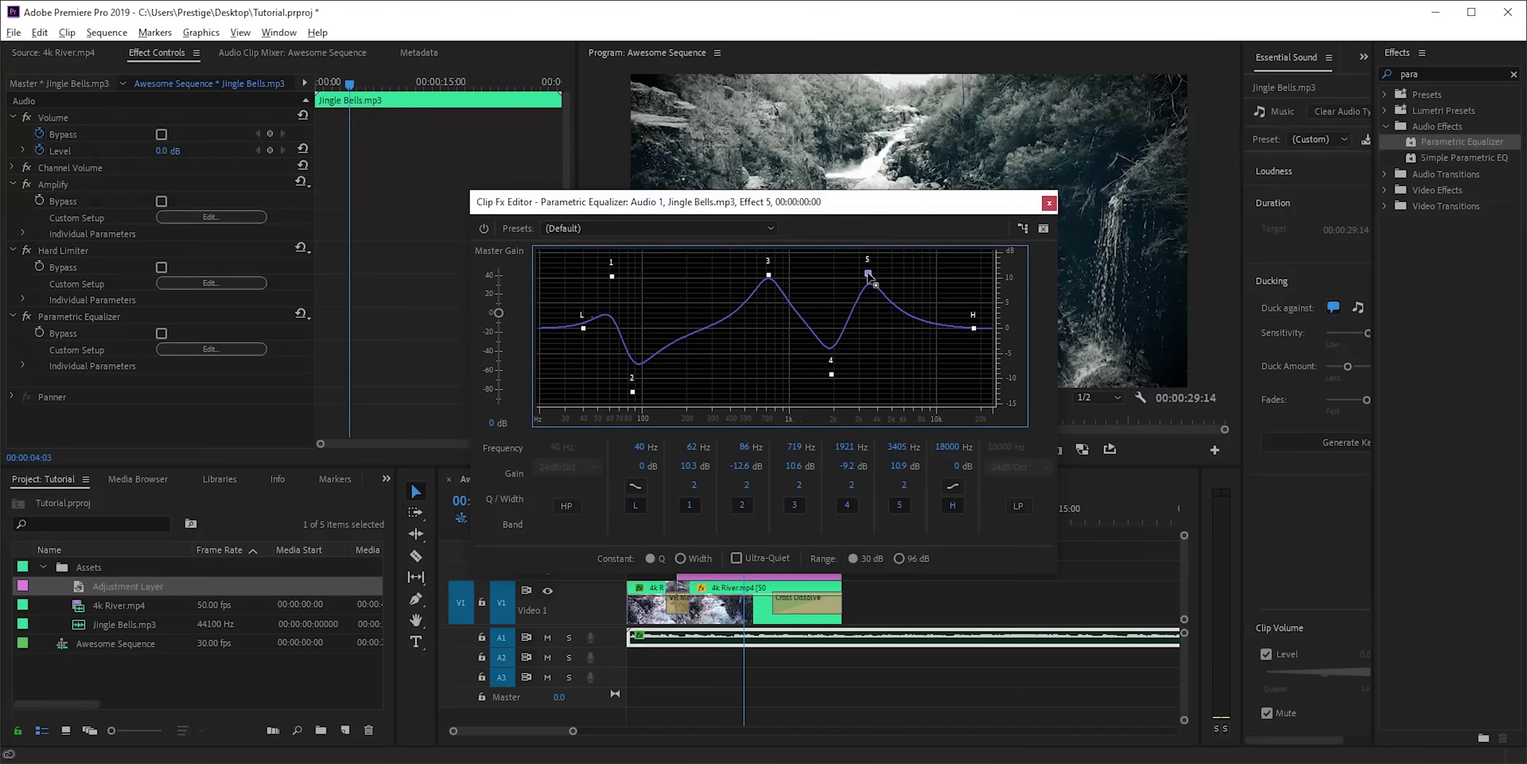
drag(868, 274, 868, 287)
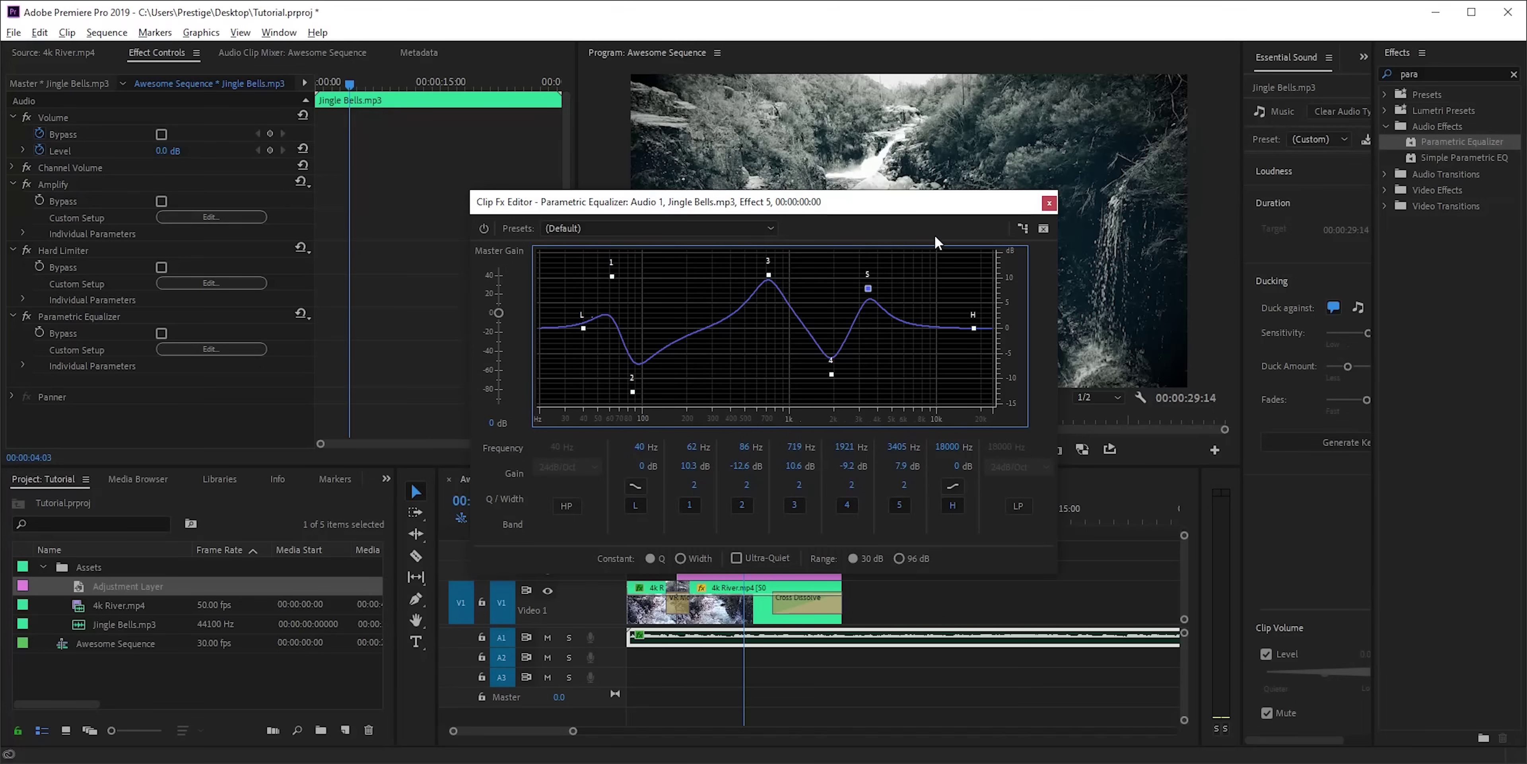
click(1050, 203)
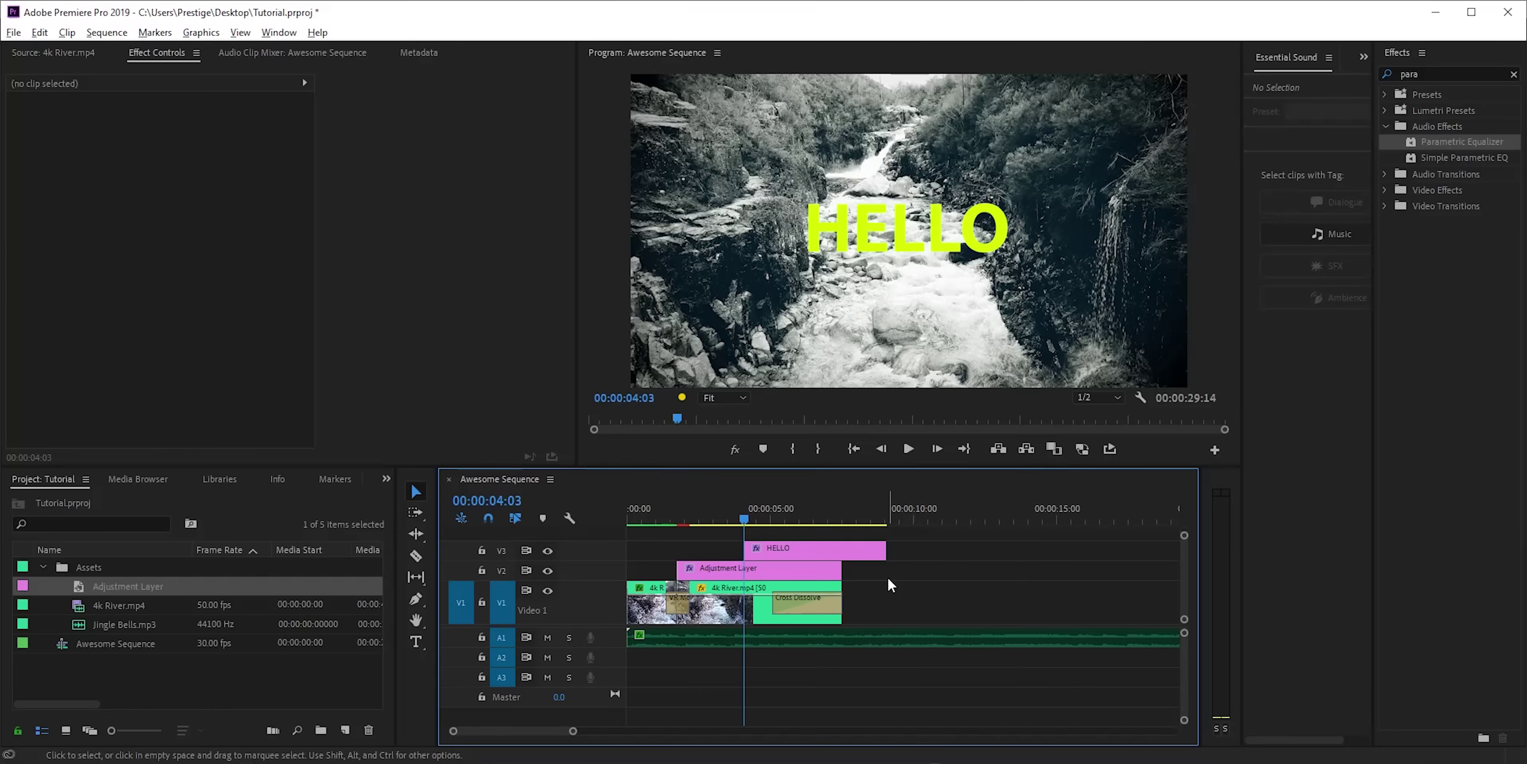
Scrub through the start of the sequence to review the footage, leaving the playhead at 00:00:01:05
click(643, 519)
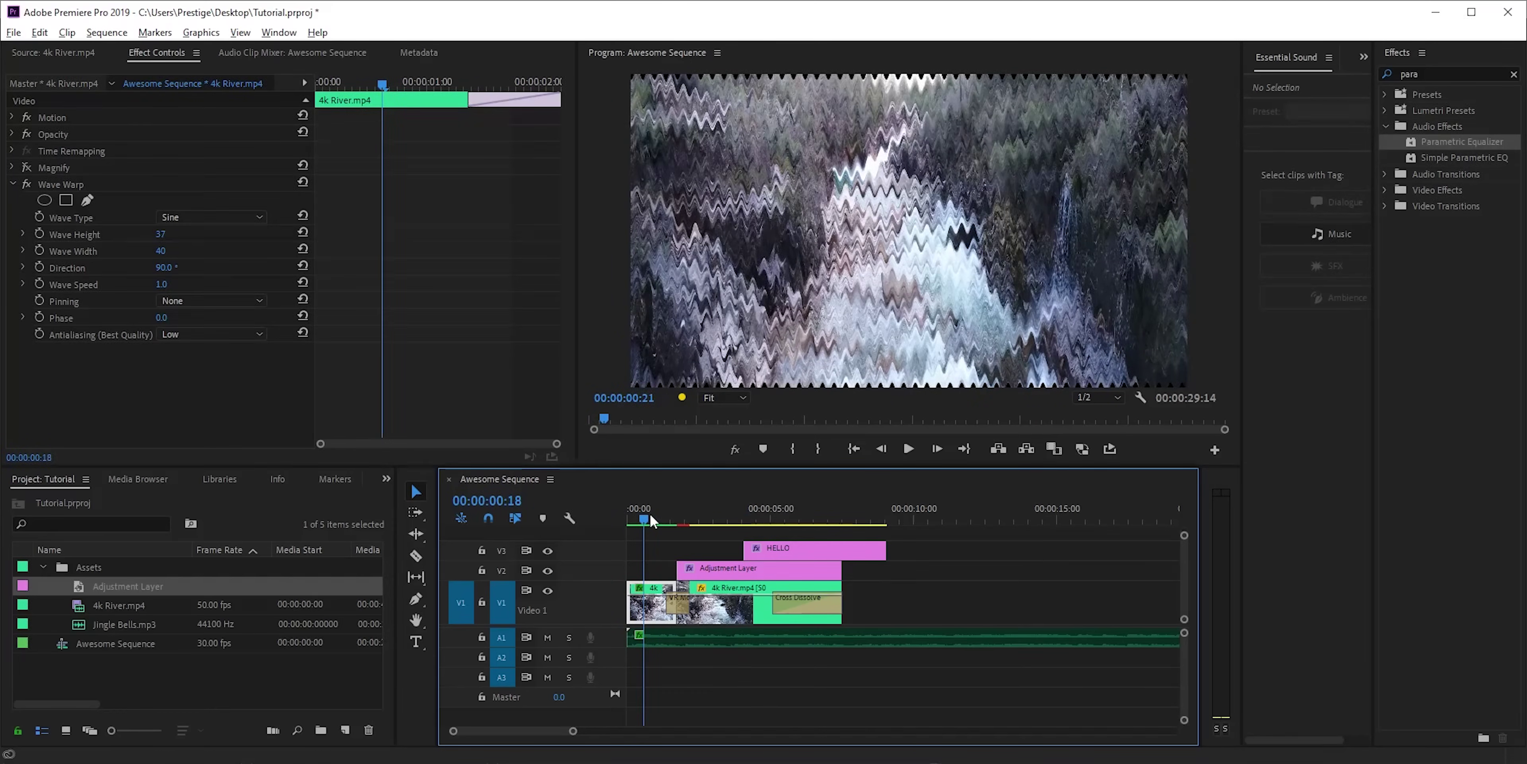
click(705, 519)
drag(703, 520, 659, 519)
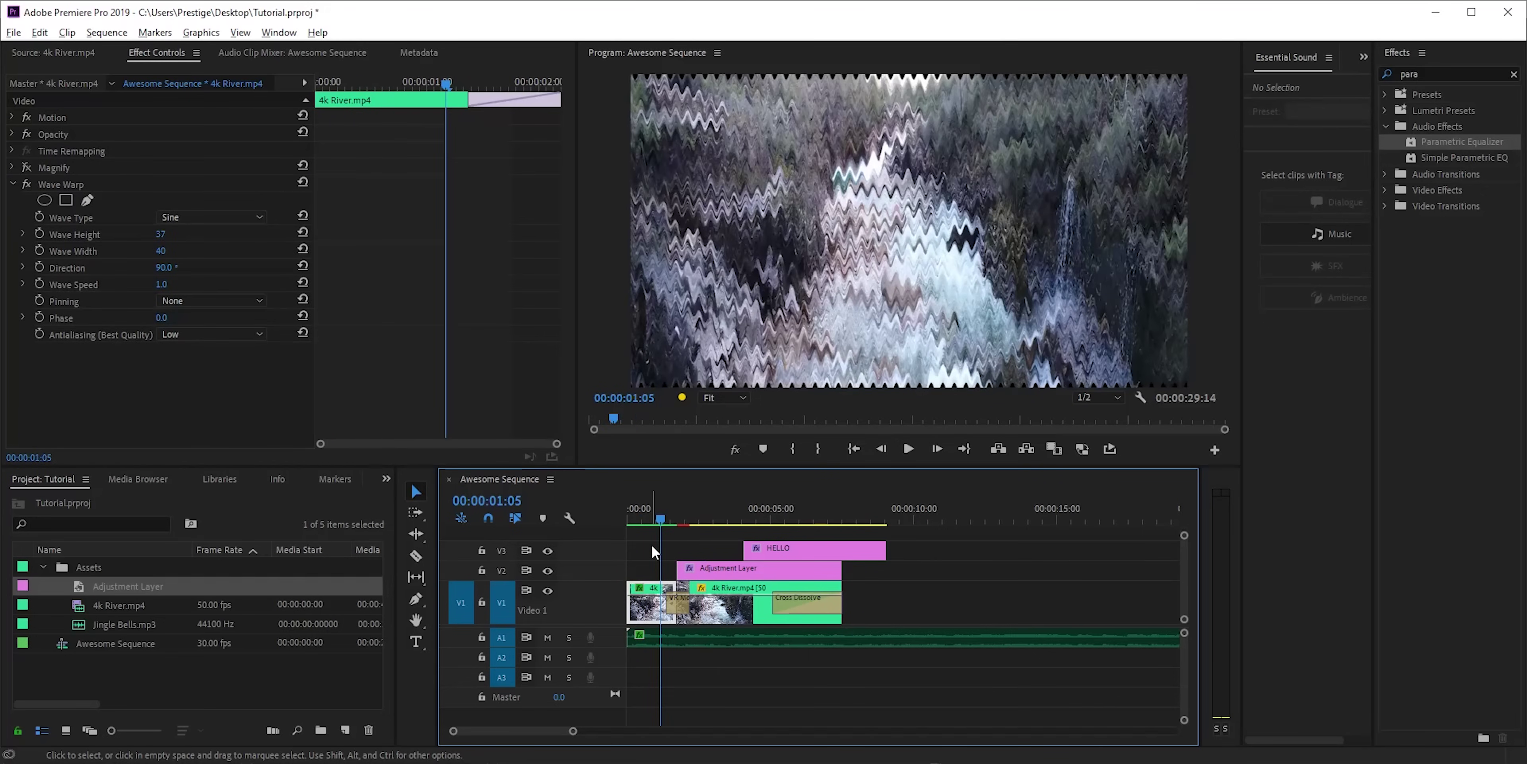
Open the media export settings for Awesome Sequence and set the source range to Entire Sequence
click(13, 35)
mouse_move(207, 492)
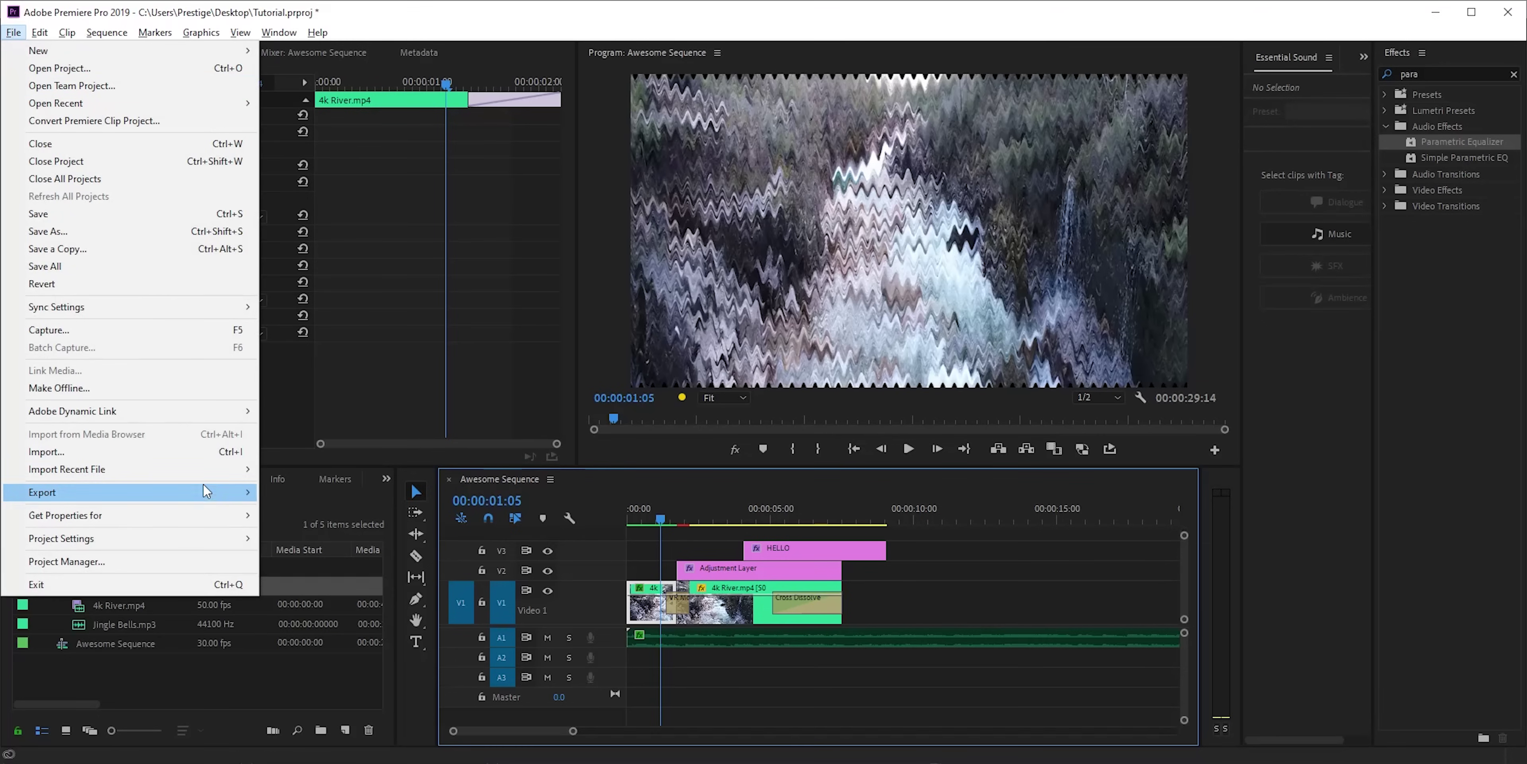
click(300, 492)
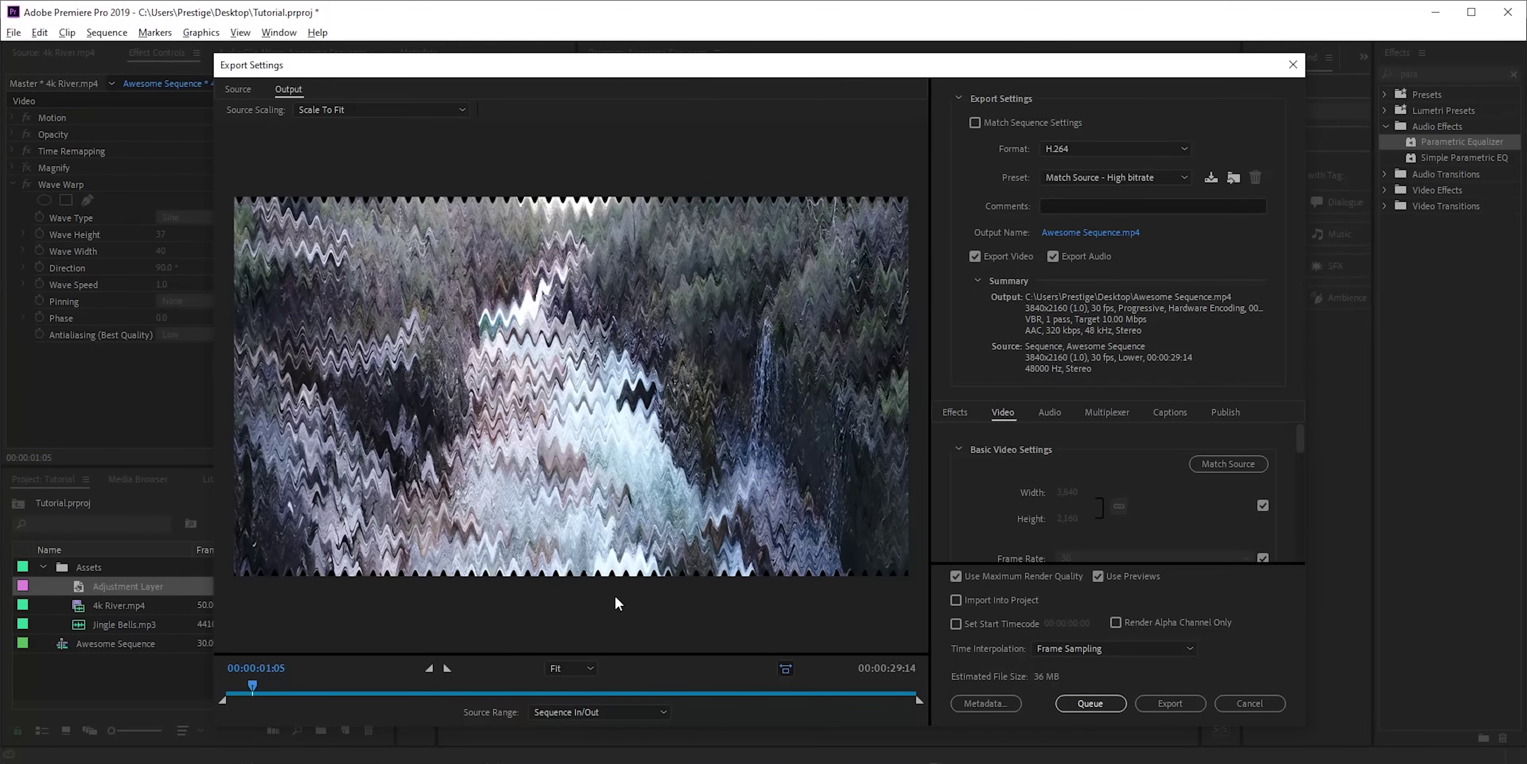
click(593, 710)
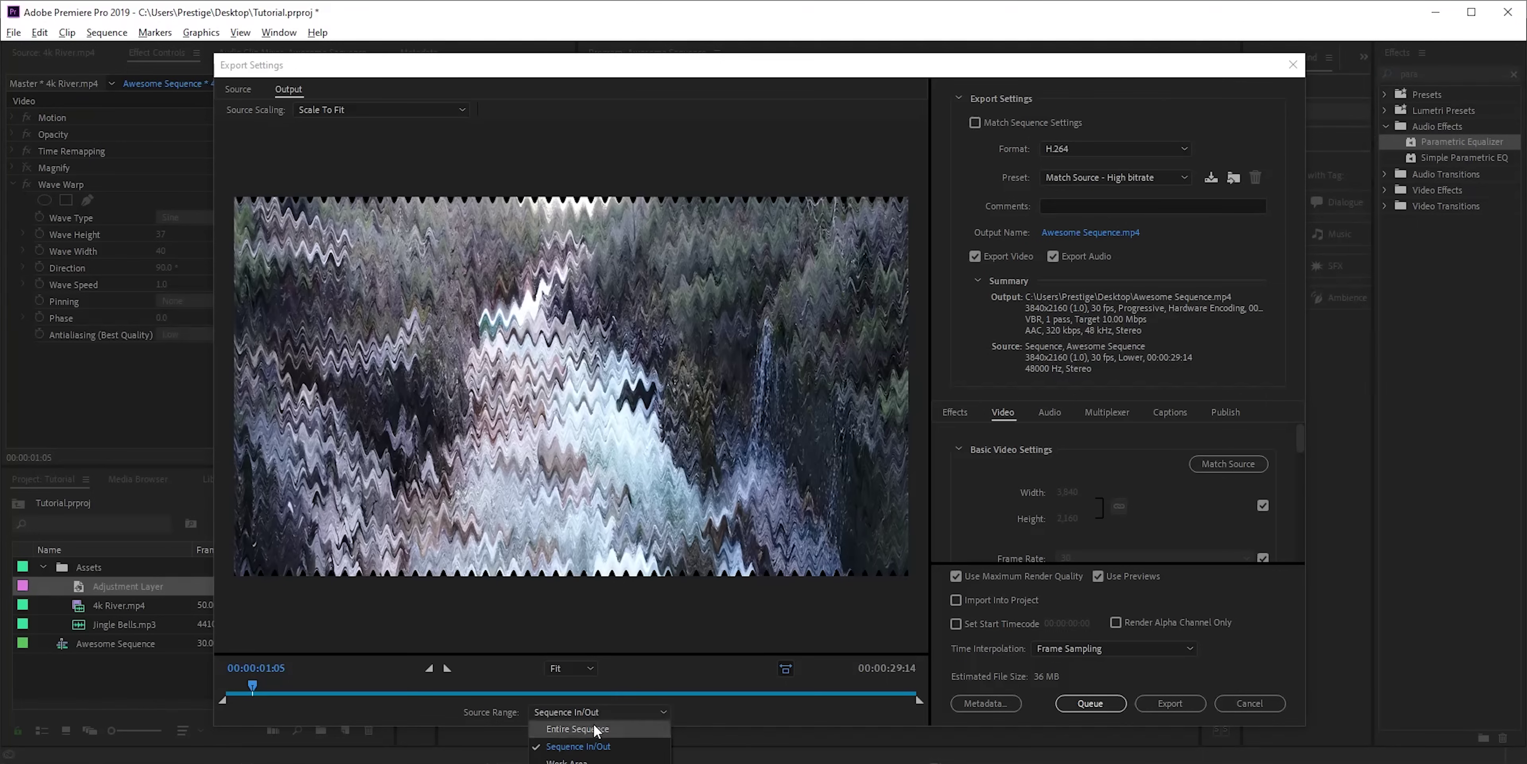
click(593, 727)
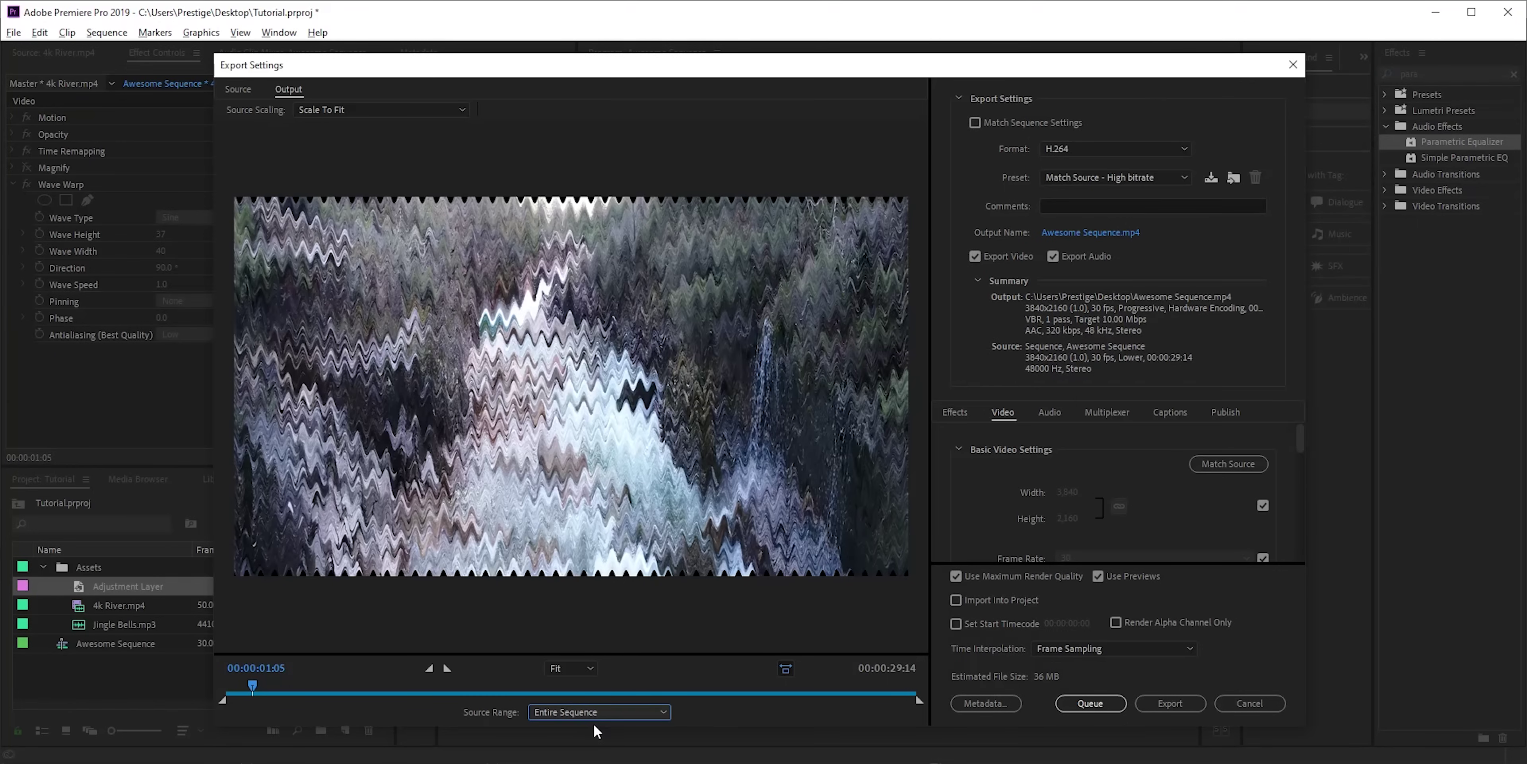
Toggle Match Sequence Settings on and back off, and choose H.264 as the export format
click(985, 123)
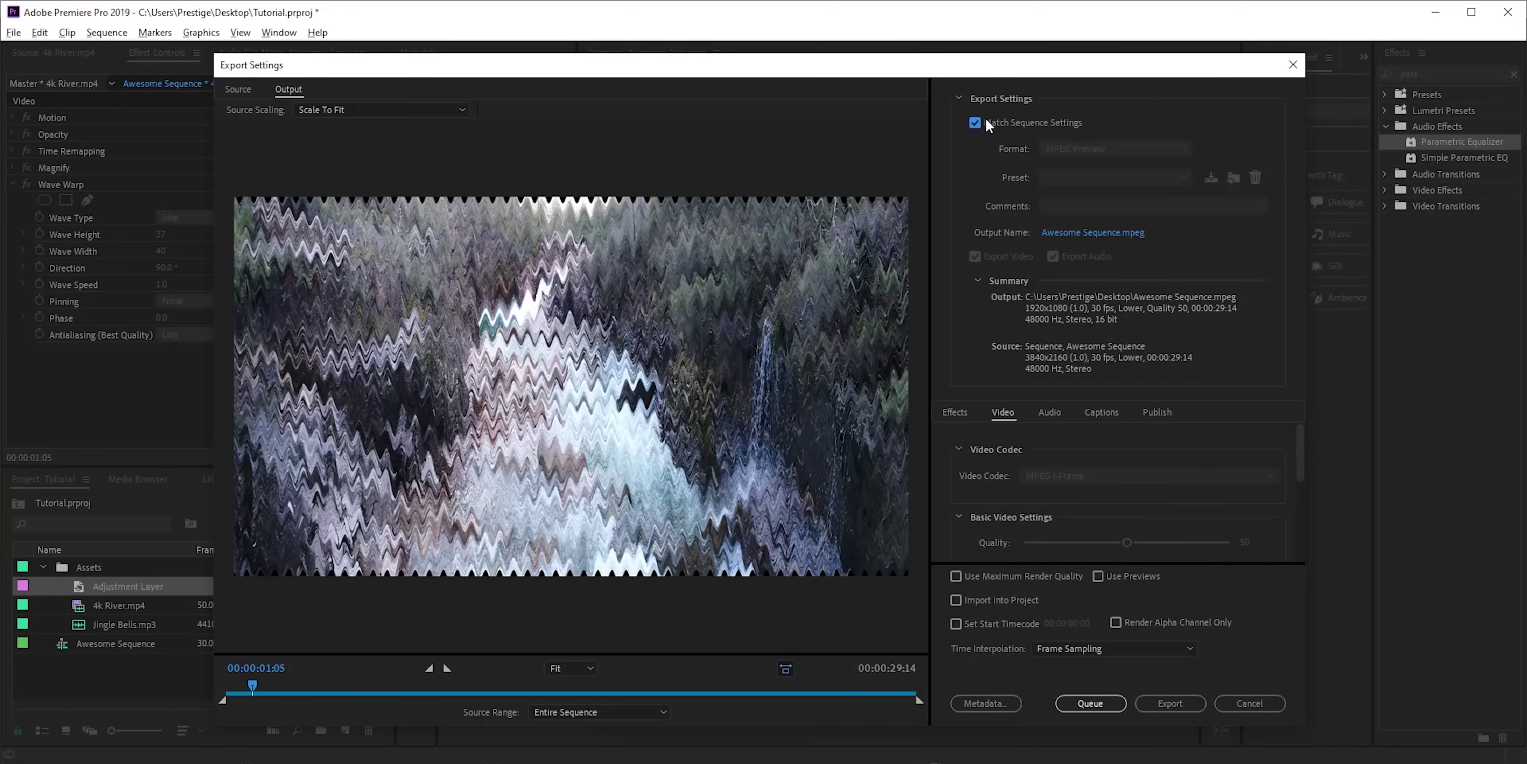
click(985, 119)
click(1081, 145)
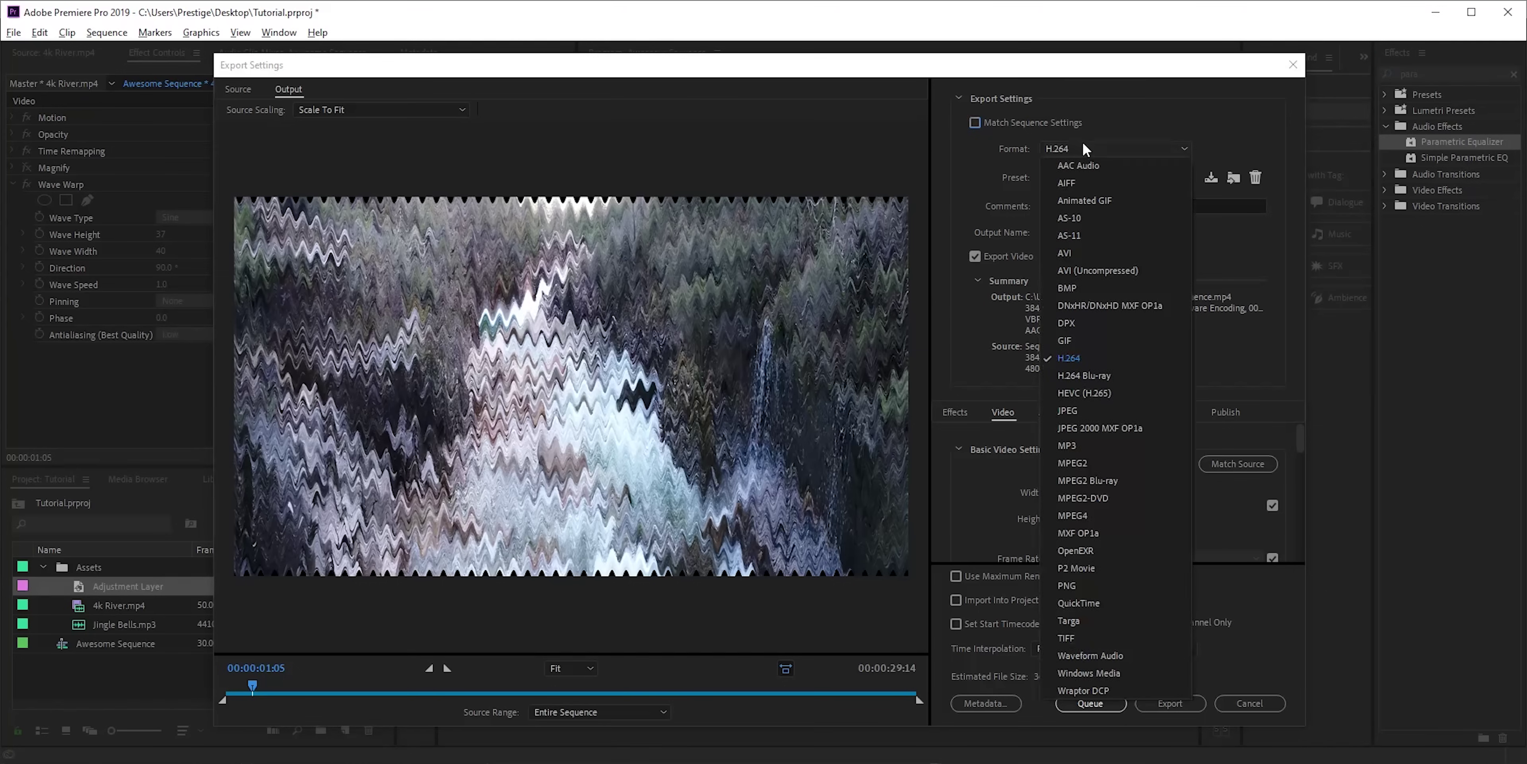
click(1106, 357)
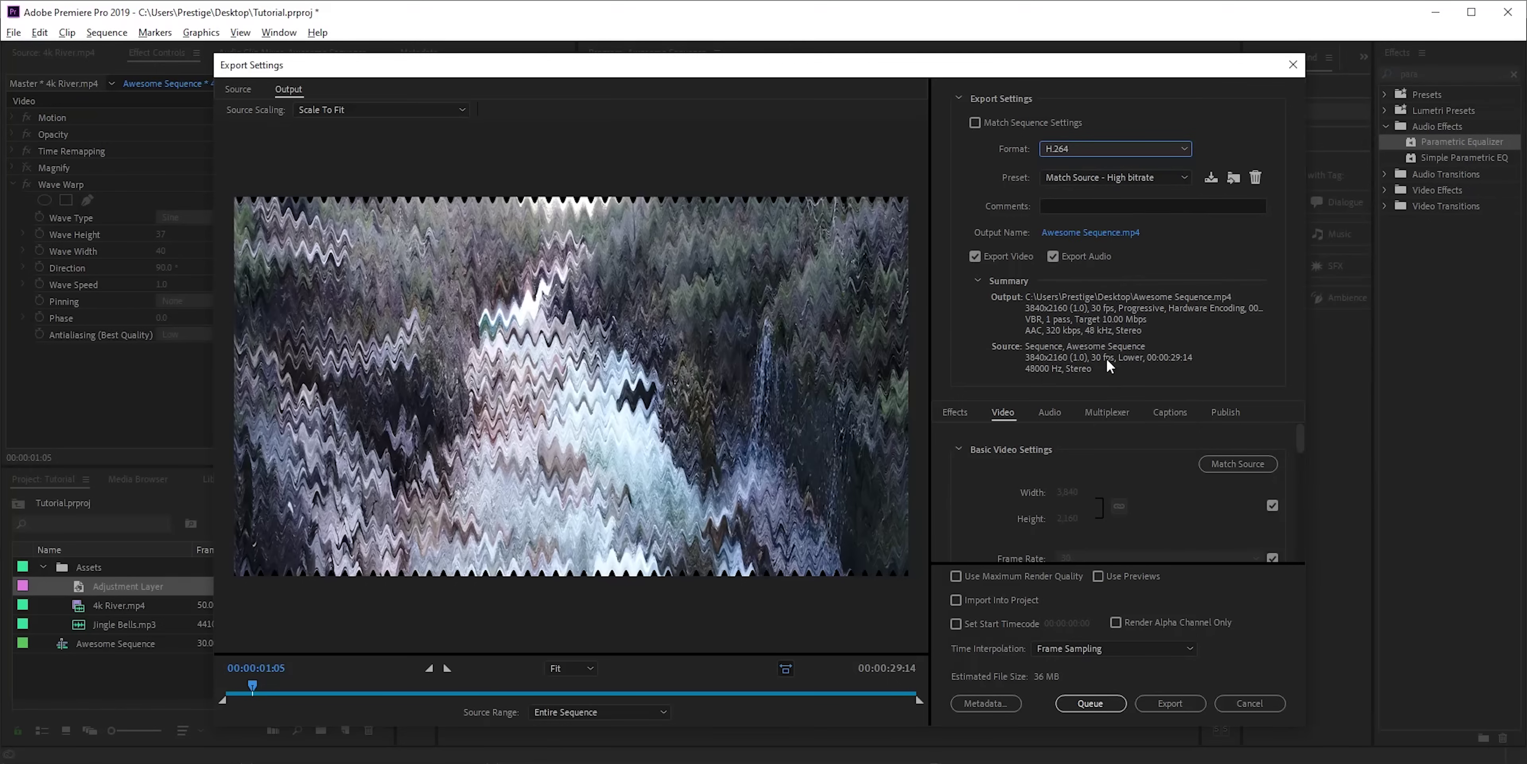
Check the output file's name and save location, and look through the effects, video, audio and multiplexer export settings
click(1077, 234)
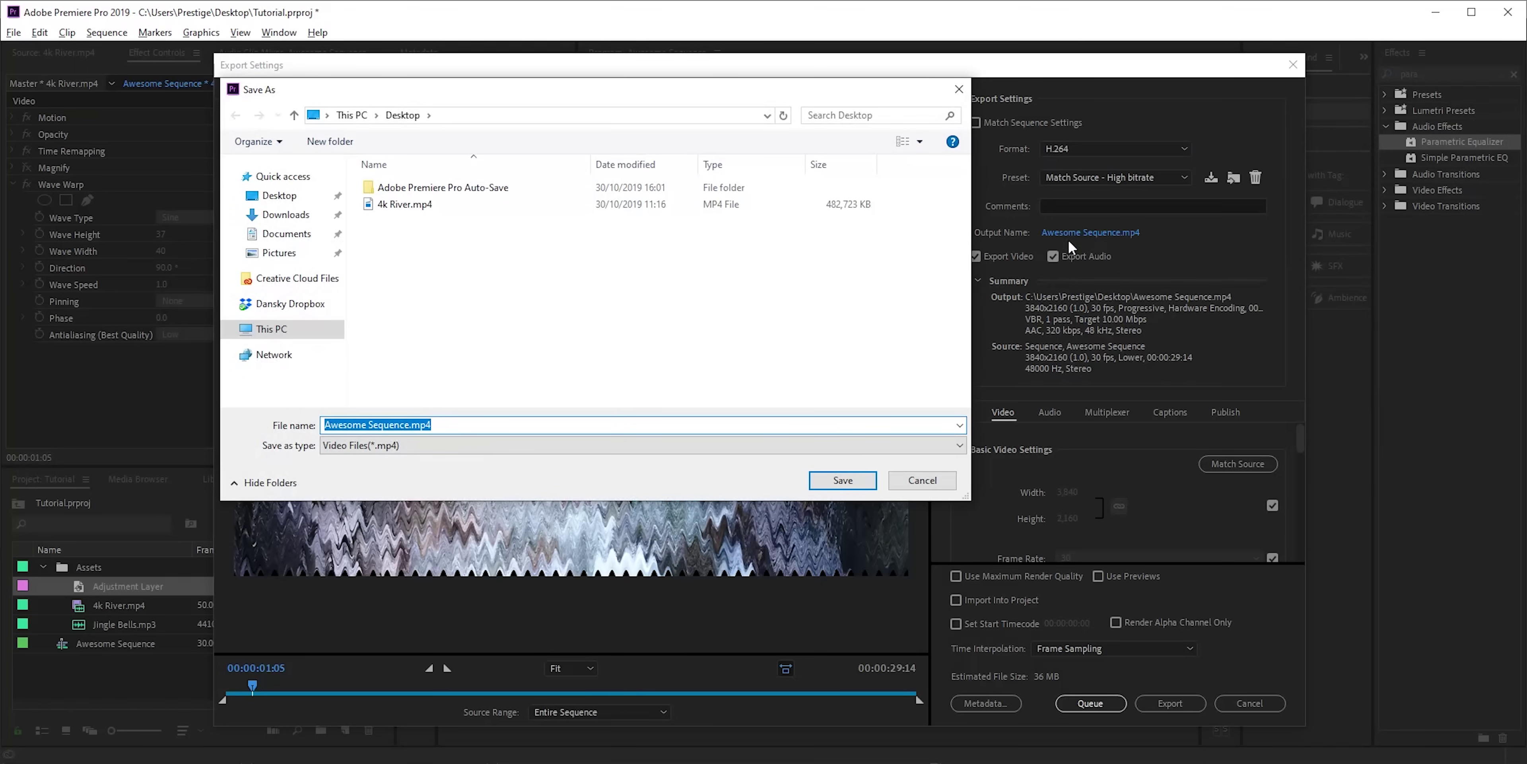
click(922, 481)
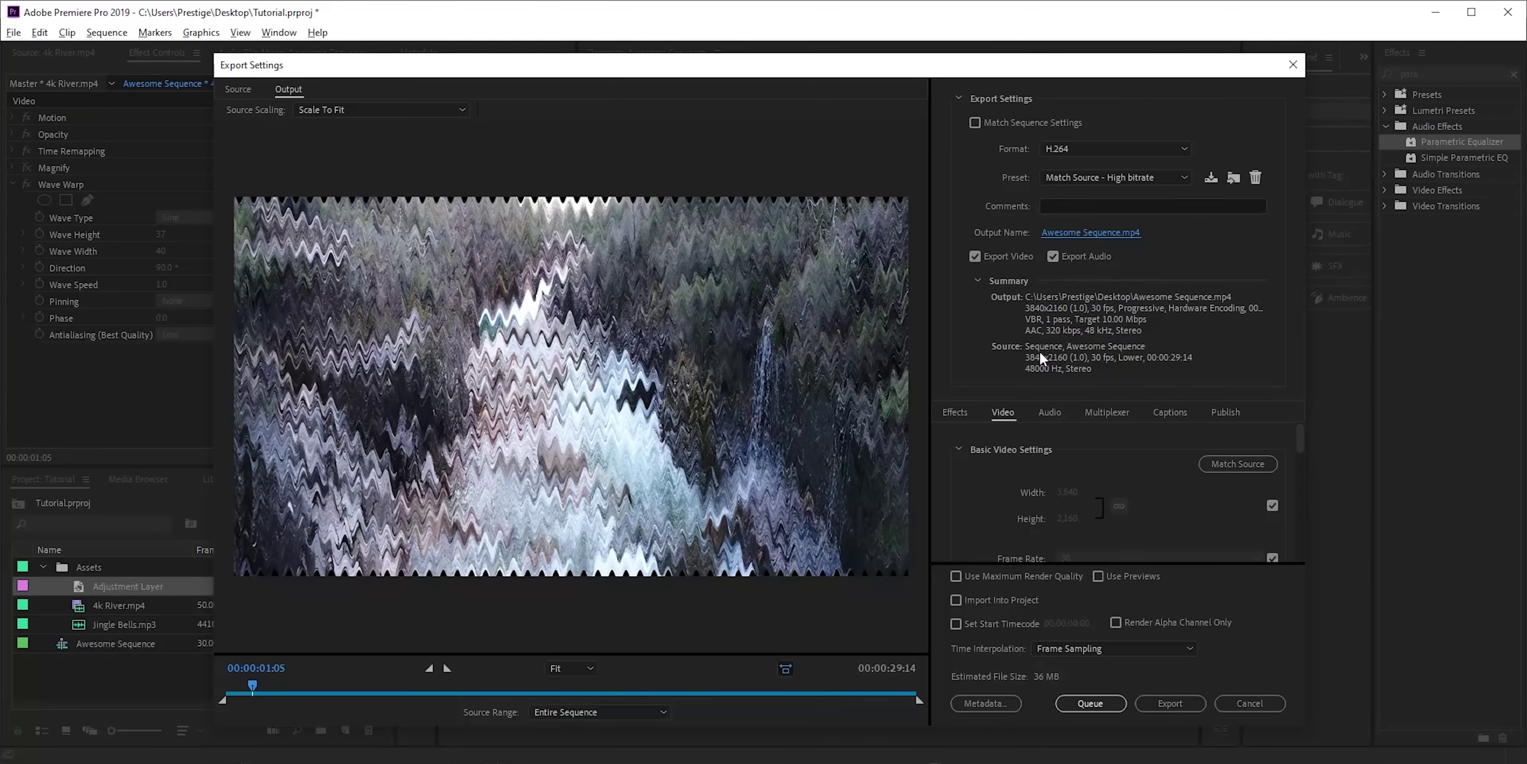
click(955, 412)
click(1005, 411)
click(1047, 410)
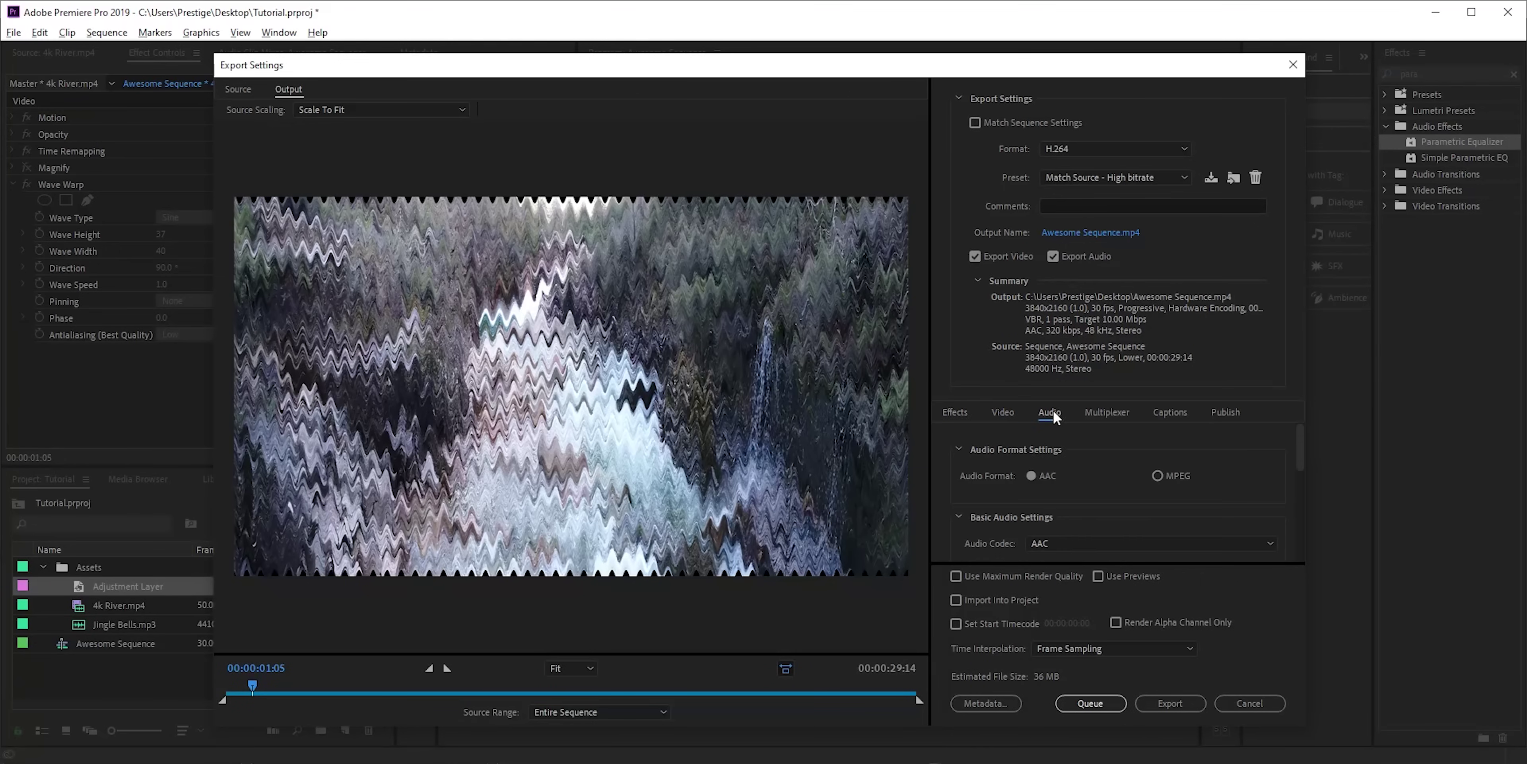
click(1108, 412)
click(1051, 413)
mouse_move(1299, 438)
mouse_down()
mouse_move(1299, 511)
mouse_move(1295, 443)
mouse_up()
click(1003, 412)
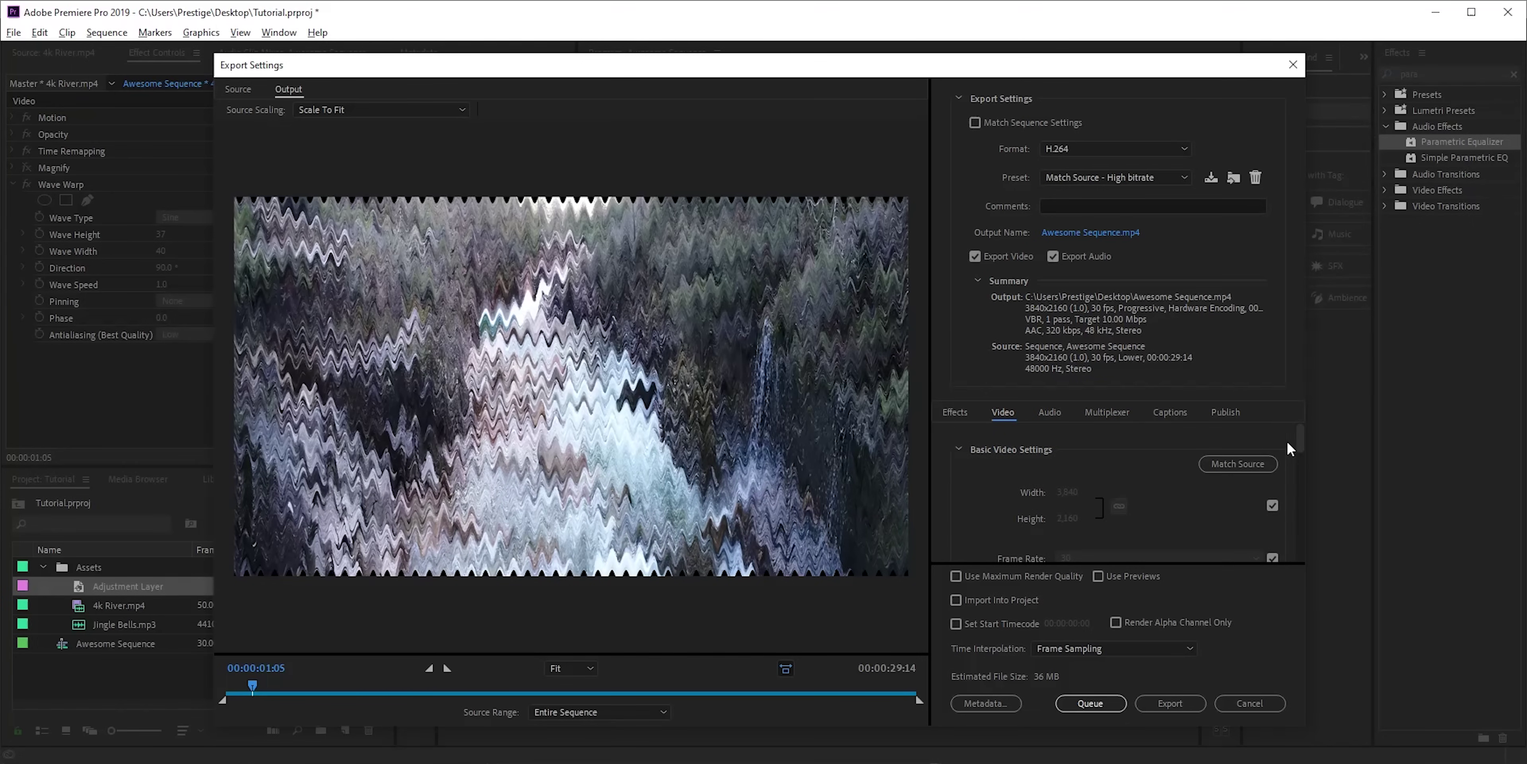
Try unlinking the export frame's width and height from the source, and match them to the source again
scroll(1300, 439, down, 1)
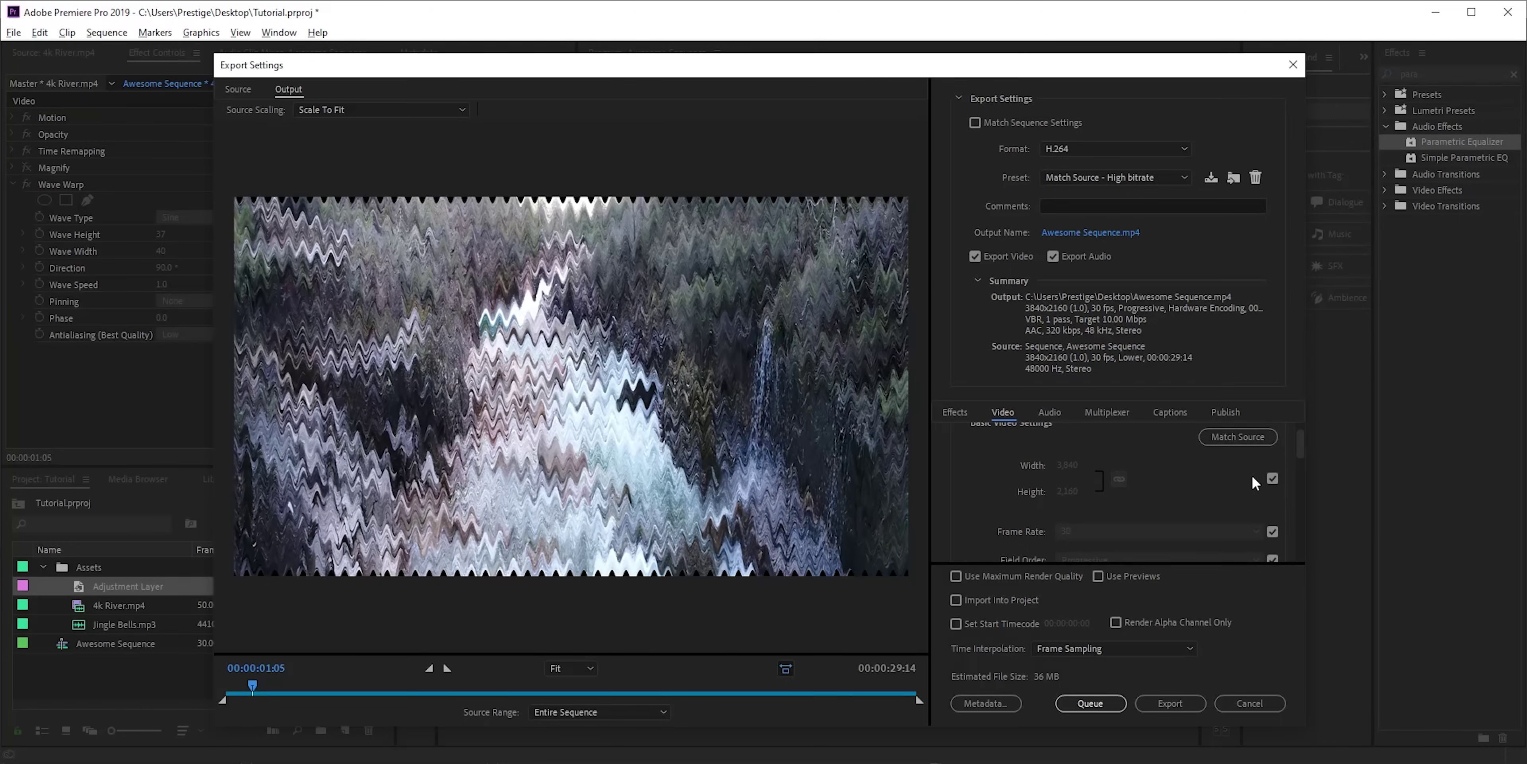
mouse_move(1301, 442)
mouse_down()
mouse_move(1303, 476)
mouse_move(1299, 445)
mouse_up()
click(1272, 476)
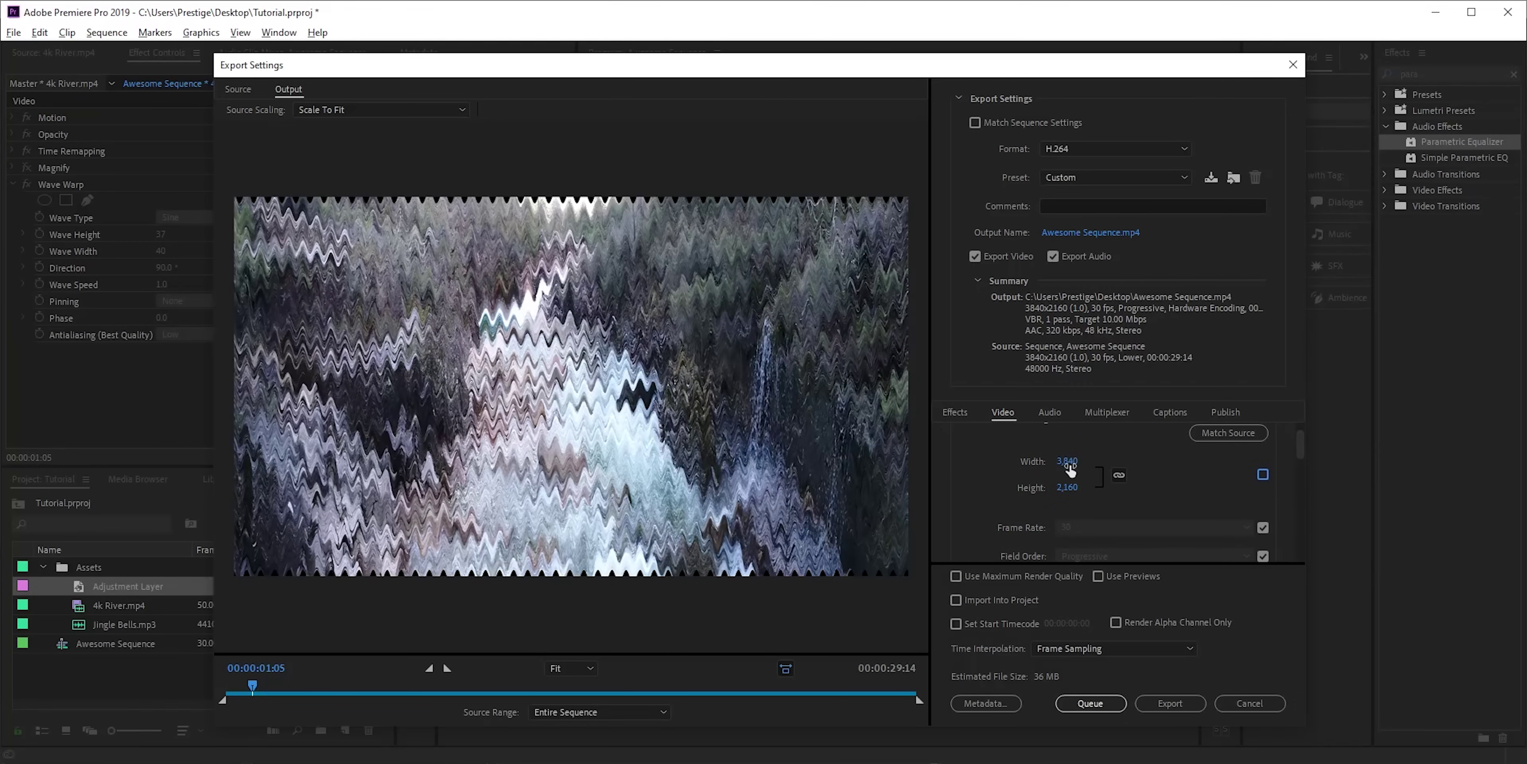
click(1067, 464)
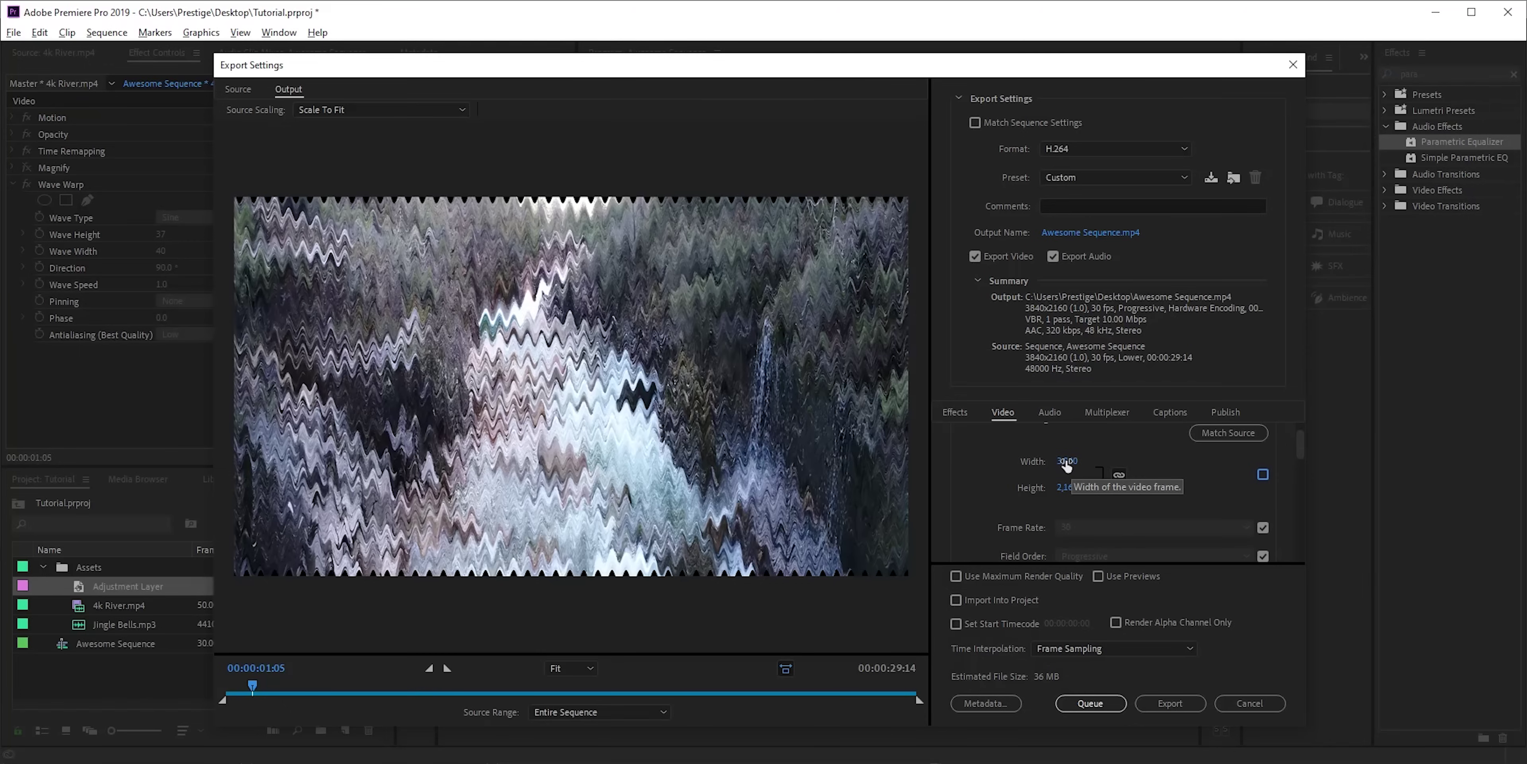
click(1263, 474)
Enable Render at Maximum Depth and Use Maximum Render Quality, and export the sequence immediately
drag(1300, 433, 1299, 479)
click(1013, 487)
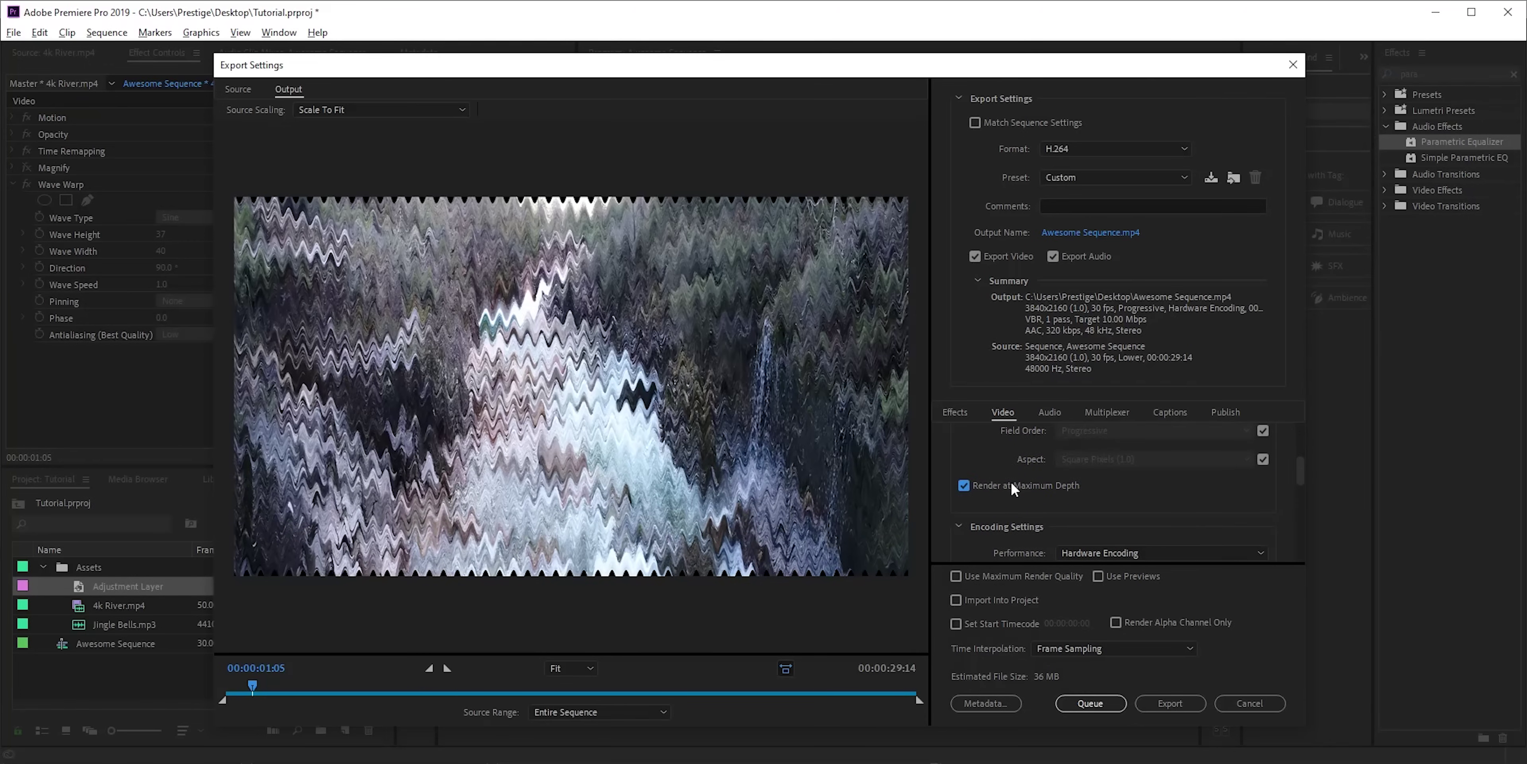
click(1015, 580)
click(1172, 706)
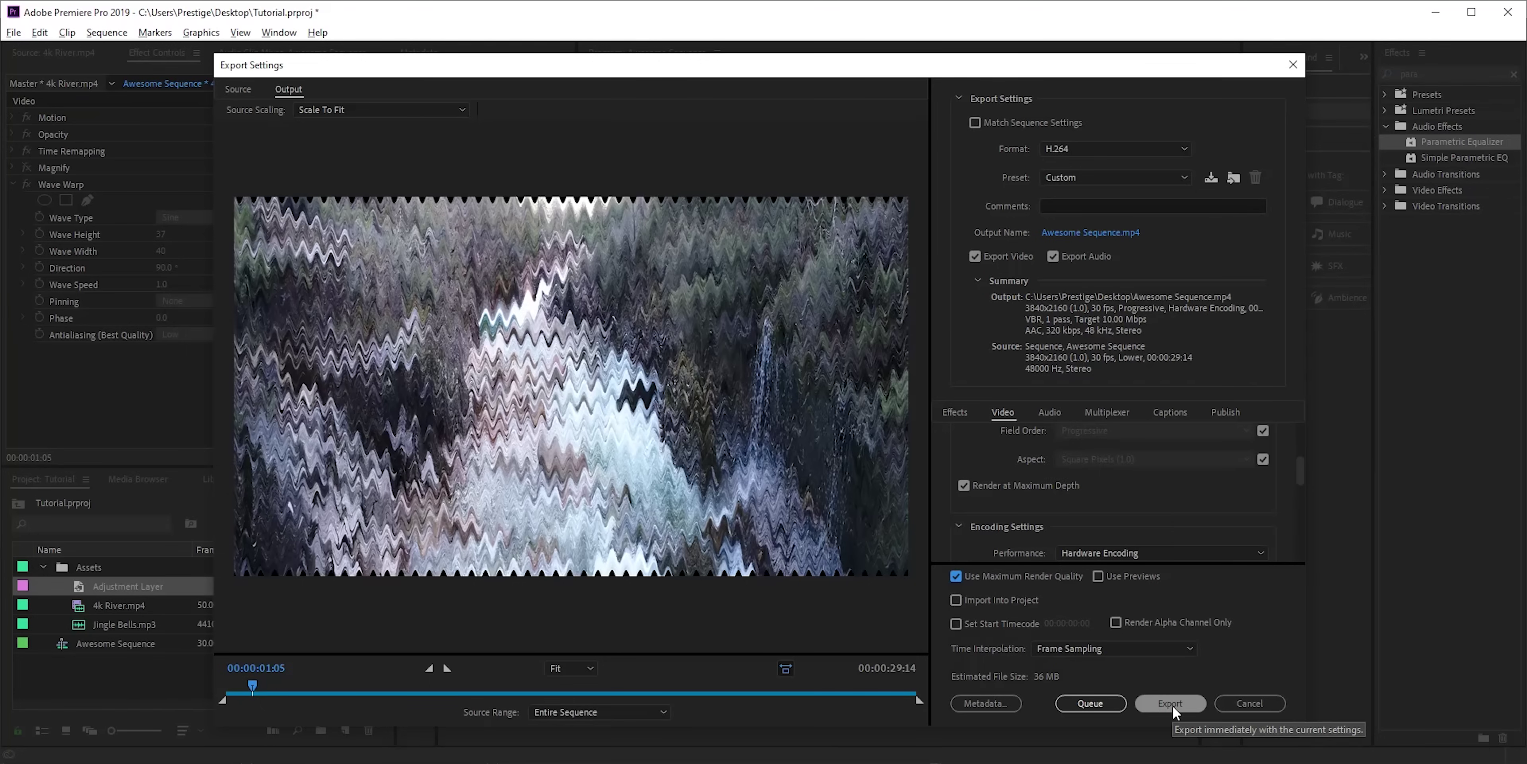